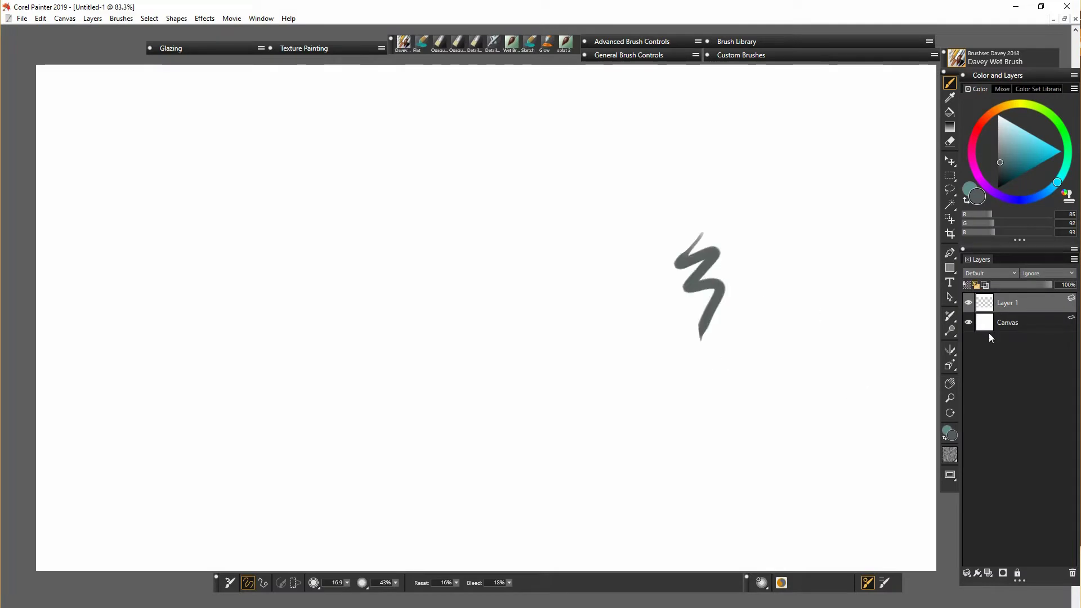
# Replace the scribble layer with a new empty layer and fill the canvas with a muted grey-green.
pyautogui.click(989, 329)
pyautogui.click(1000, 144)
pyautogui.press('k')
pyautogui.click(775, 244)
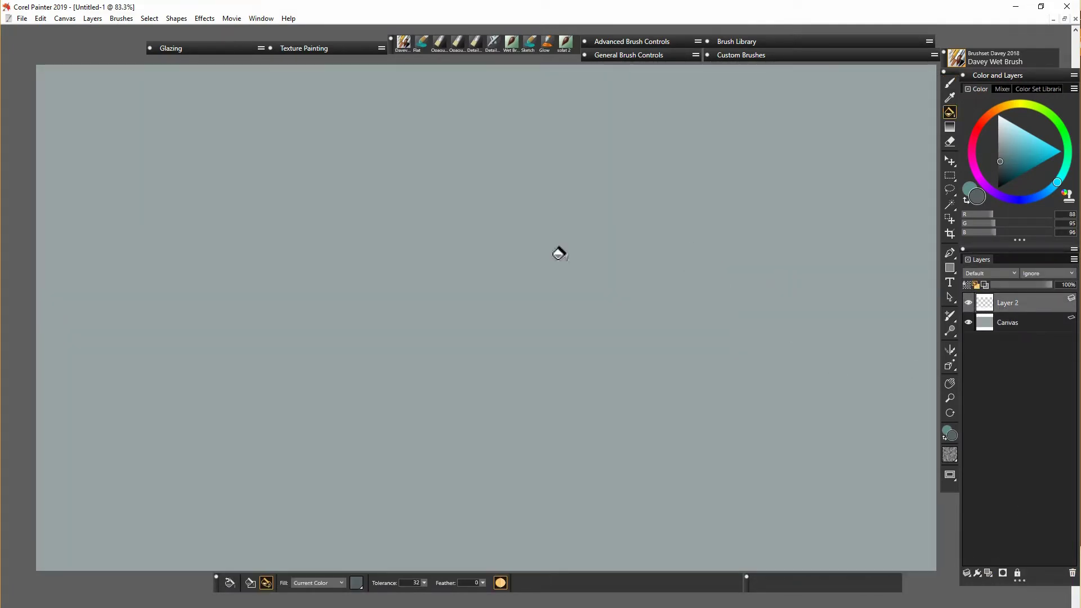
# Sketch the horse's rump and two striding hind legs on Layer 2 with the dark grey wet brush.
pyautogui.press('b')
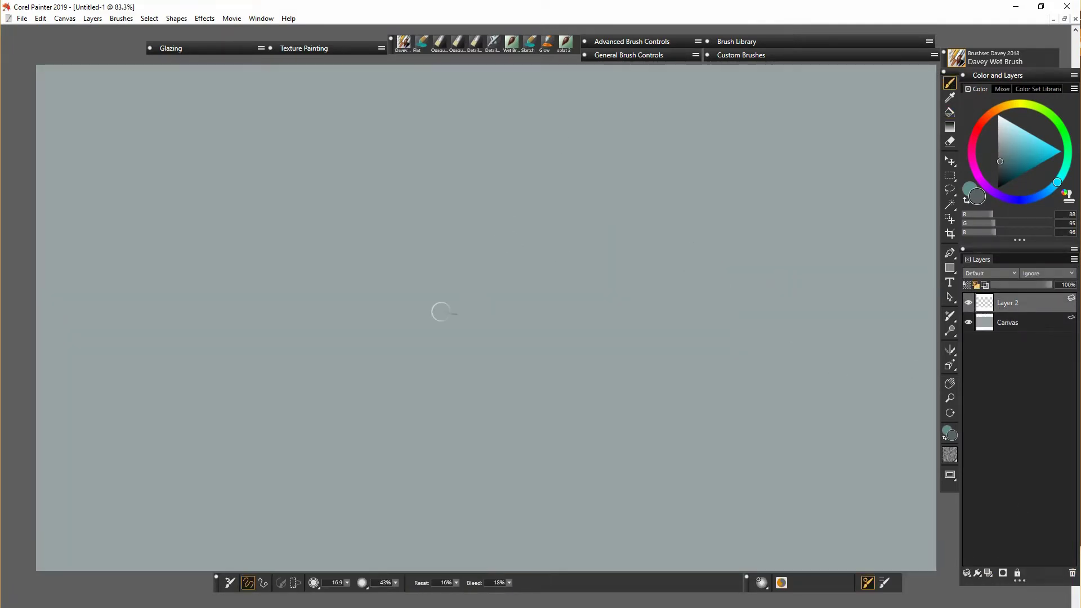
pyautogui.moveTo(356, 317)
pyautogui.mouseDown()
pyautogui.moveTo(350, 411)
pyautogui.moveTo(377, 414)
pyautogui.moveTo(331, 476)
pyautogui.moveTo(329, 500)
pyautogui.moveTo(357, 454)
pyautogui.mouseUp()
pyautogui.moveTo(368, 409)
pyautogui.mouseDown()
pyautogui.moveTo(350, 466)
pyautogui.moveTo(403, 372)
pyautogui.mouseUp()
pyautogui.moveTo(403, 368)
pyautogui.mouseDown()
pyautogui.moveTo(418, 355)
pyautogui.moveTo(435, 378)
pyautogui.mouseUp()
pyautogui.moveTo(429, 380)
pyautogui.mouseDown()
pyautogui.moveTo(448, 421)
pyautogui.moveTo(440, 461)
pyautogui.mouseUp()
pyautogui.moveTo(430, 384); pyautogui.dragTo(449, 537)
pyautogui.moveTo(337, 490); pyautogui.dragTo(329, 532)
pyautogui.moveTo(316, 501)
pyautogui.mouseDown()
pyautogui.moveTo(309, 533)
pyautogui.moveTo(354, 328)
pyautogui.moveTo(392, 283)
pyautogui.mouseUp()
pyautogui.moveTo(312, 543); pyautogui.dragTo(323, 546)
# Strengthen the forward hind thigh and sketch the upper part of the first front leg down to the knee.
pyautogui.moveTo(419, 372); pyautogui.dragTo(444, 434)
pyautogui.moveTo(456, 365)
pyautogui.mouseDown()
pyautogui.moveTo(482, 441)
pyautogui.moveTo(512, 466)
pyautogui.mouseUp()
pyautogui.moveTo(483, 433); pyautogui.dragTo(500, 474)
pyautogui.moveTo(502, 471); pyautogui.dragTo(512, 413)
pyautogui.moveTo(516, 388); pyautogui.dragTo(530, 369)
# Sketch the horse's belly, flank, back line and elbow area.
pyautogui.moveTo(400, 382)
pyautogui.mouseDown()
pyautogui.moveTo(372, 424)
pyautogui.moveTo(459, 385)
pyautogui.mouseUp()
pyautogui.moveTo(385, 313); pyautogui.dragTo(411, 366)
pyautogui.moveTo(400, 275)
pyautogui.mouseDown()
pyautogui.moveTo(390, 354)
pyautogui.moveTo(455, 387)
pyautogui.mouseUp()
pyautogui.moveTo(388, 311)
pyautogui.mouseDown()
pyautogui.moveTo(400, 354)
pyautogui.moveTo(404, 272)
pyautogui.mouseUp()
pyautogui.moveTo(406, 275); pyautogui.dragTo(523, 247)
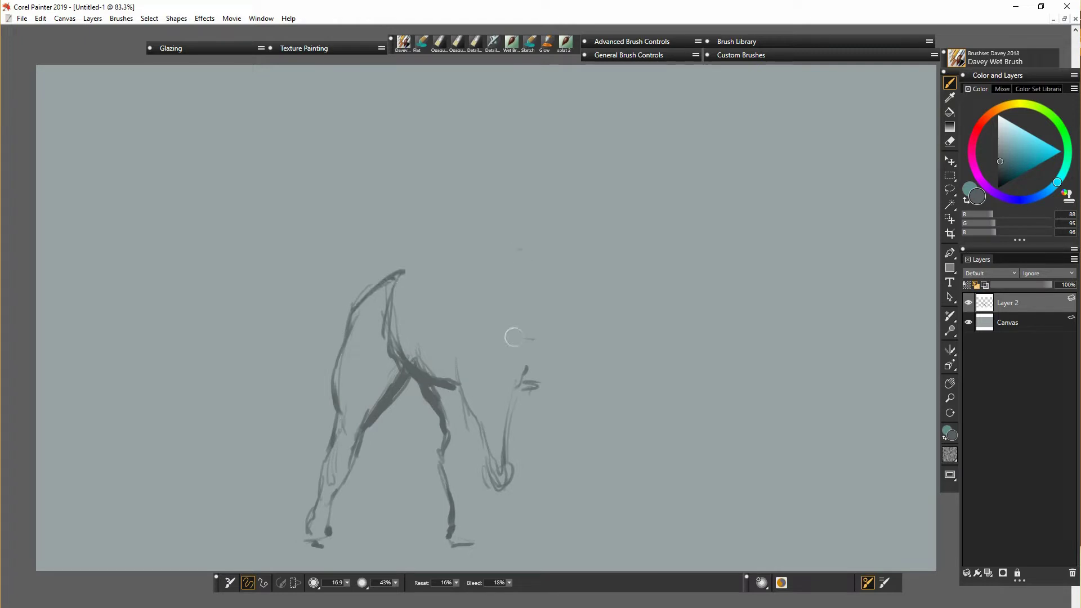
pyautogui.moveTo(466, 293)
pyautogui.mouseDown()
pyautogui.moveTo(458, 366)
pyautogui.moveTo(485, 445)
pyautogui.mouseUp()
pyautogui.moveTo(472, 375)
pyautogui.mouseDown()
pyautogui.moveTo(462, 414)
pyautogui.moveTo(462, 397)
pyautogui.mouseUp()
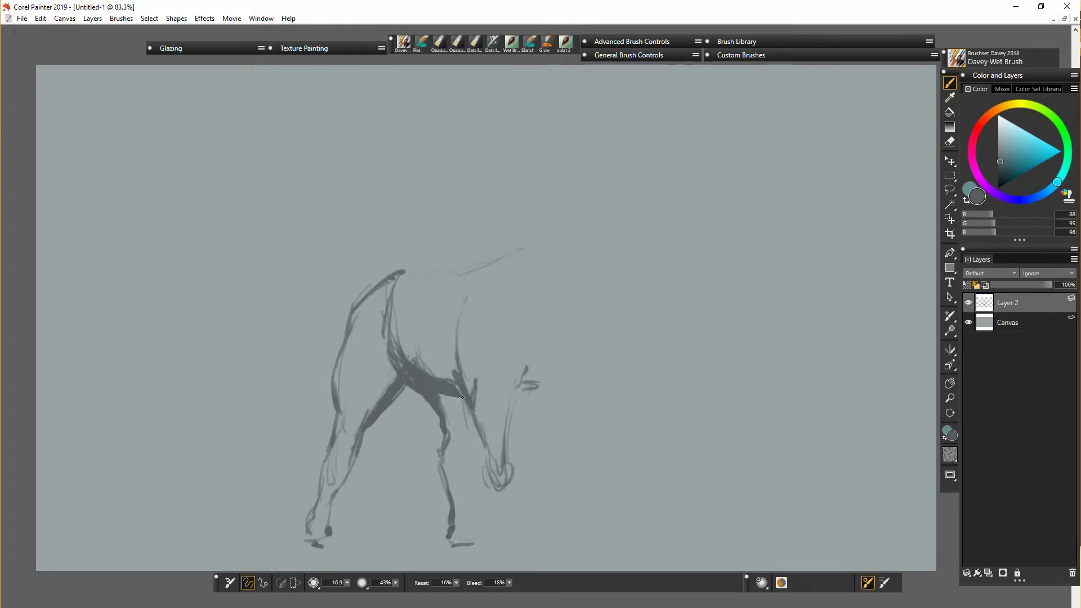
# Complete the forward hind leg's contour and sketch the second front leg's upper part and the front of the chest.
pyautogui.moveTo(463, 446); pyautogui.dragTo(478, 541)
pyautogui.moveTo(530, 388)
pyautogui.mouseDown()
pyautogui.moveTo(556, 453)
pyautogui.moveTo(574, 438)
pyautogui.mouseUp()
pyautogui.moveTo(560, 353); pyautogui.dragTo(574, 459)
pyautogui.moveTo(514, 381)
pyautogui.mouseDown()
pyautogui.moveTo(474, 450)
pyautogui.moveTo(506, 417)
pyautogui.moveTo(555, 451)
pyautogui.mouseUp()
pyautogui.moveTo(559, 352); pyautogui.dragTo(562, 403)
pyautogui.moveTo(563, 308); pyautogui.dragTo(570, 326)
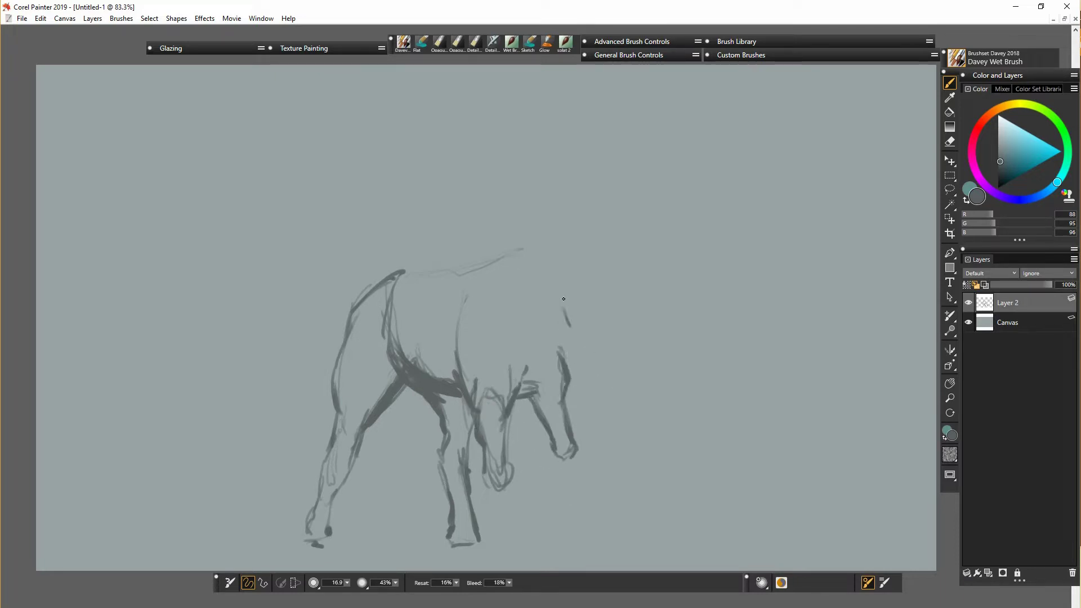
pyautogui.moveTo(556, 287); pyautogui.dragTo(564, 305)
# Draw the shoulder and chest muscles and block in dark strokes at the base of the neck.
pyautogui.moveTo(465, 294); pyautogui.dragTo(459, 352)
pyautogui.moveTo(510, 290); pyautogui.dragTo(523, 337)
pyautogui.moveTo(521, 331)
pyautogui.mouseDown()
pyautogui.moveTo(491, 393)
pyautogui.moveTo(532, 383)
pyautogui.mouseUp()
pyautogui.moveTo(536, 388)
pyautogui.mouseDown()
pyautogui.moveTo(546, 327)
pyautogui.moveTo(543, 397)
pyautogui.mouseUp()
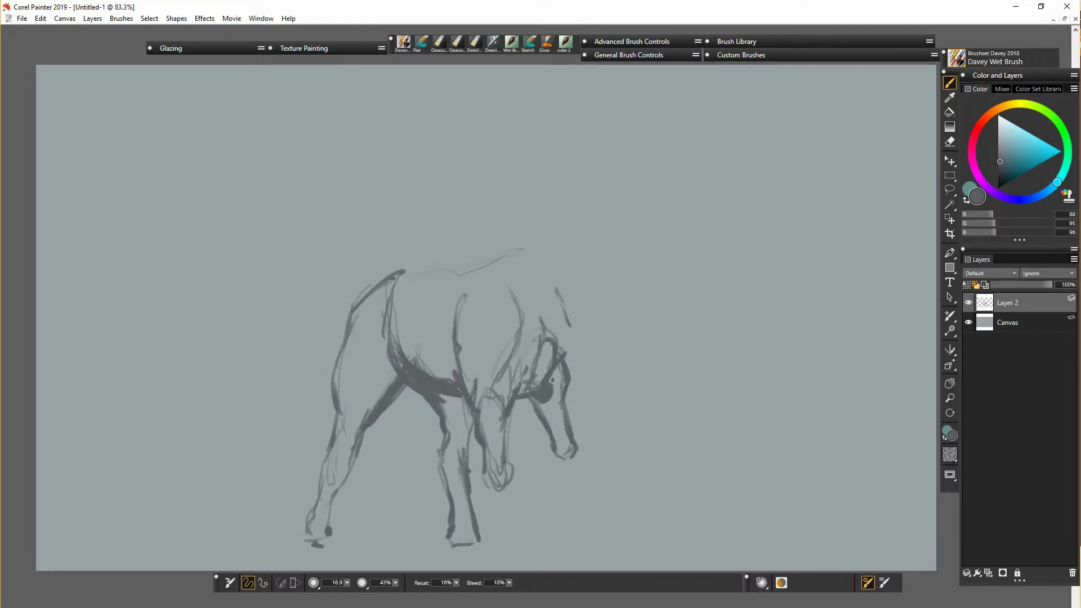
pyautogui.moveTo(540, 332); pyautogui.dragTo(510, 394)
pyautogui.moveTo(529, 307); pyautogui.dragTo(555, 321)
pyautogui.moveTo(562, 254); pyautogui.dragTo(565, 304)
pyautogui.moveTo(569, 286)
pyautogui.mouseDown()
pyautogui.moveTo(574, 321)
pyautogui.moveTo(555, 375)
pyautogui.moveTo(562, 354)
pyautogui.mouseUp()
# Draw both lower front legs from the knees down to the hooves.
pyautogui.moveTo(549, 394); pyautogui.dragTo(560, 521)
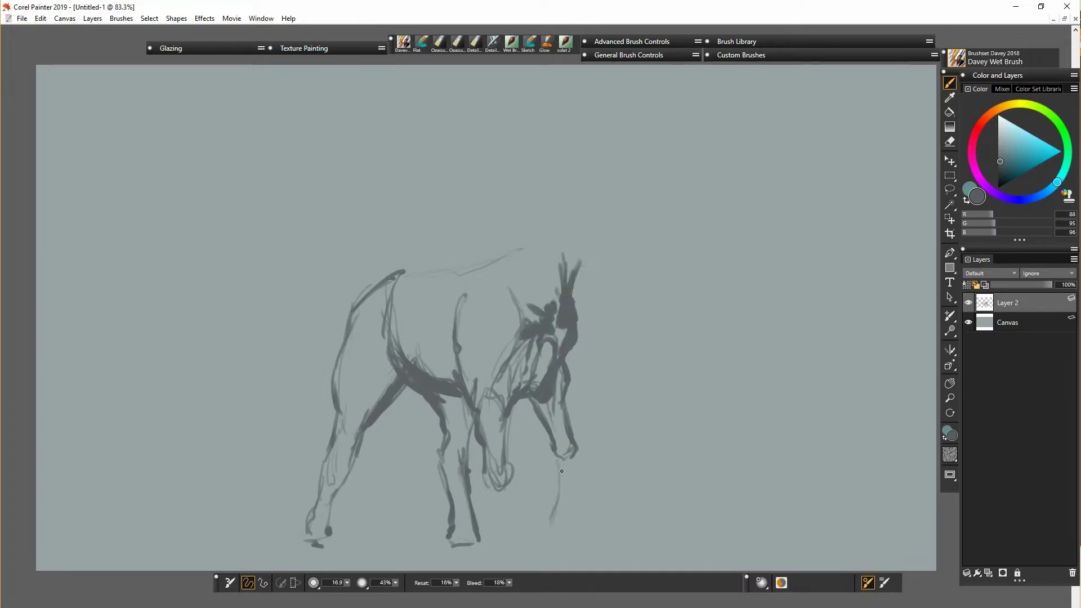
pyautogui.moveTo(558, 459)
pyautogui.mouseDown()
pyautogui.moveTo(576, 478)
pyautogui.moveTo(552, 532)
pyautogui.mouseUp()
pyautogui.moveTo(563, 496); pyautogui.dragTo(546, 532)
pyautogui.moveTo(577, 450); pyautogui.dragTo(565, 535)
pyautogui.moveTo(487, 498); pyautogui.dragTo(495, 543)
pyautogui.moveTo(505, 487); pyautogui.dragTo(510, 540)
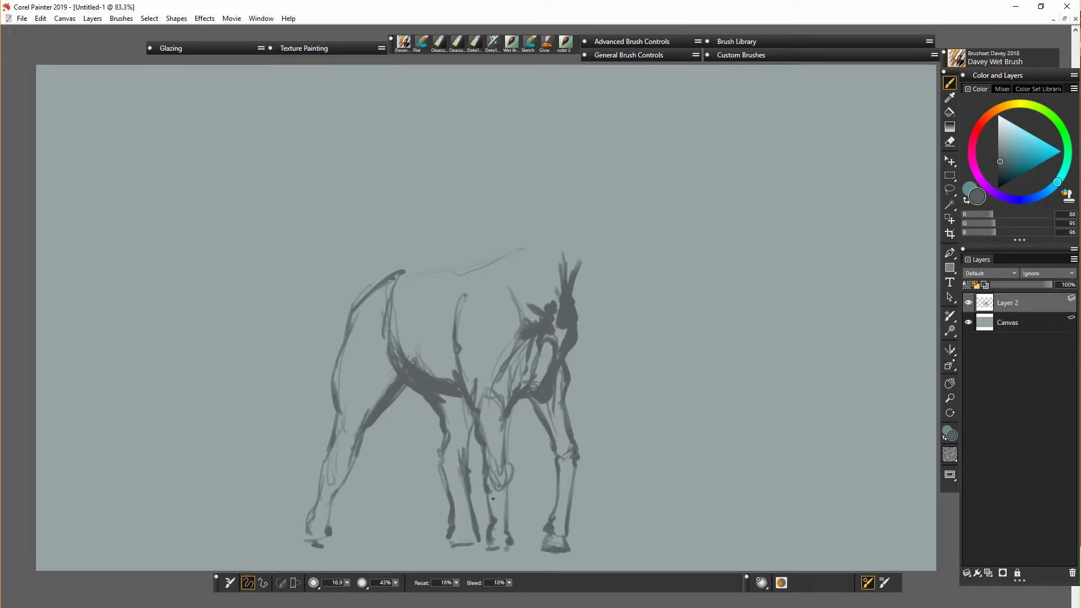
pyautogui.moveTo(493, 499); pyautogui.dragTo(512, 405)
# Block in dark shadow on the forward hind leg, the belly and the lower neck.
pyautogui.moveTo(440, 464); pyautogui.dragTo(452, 501)
pyautogui.moveTo(476, 421); pyautogui.dragTo(478, 539)
pyautogui.moveTo(444, 435); pyautogui.dragTo(439, 464)
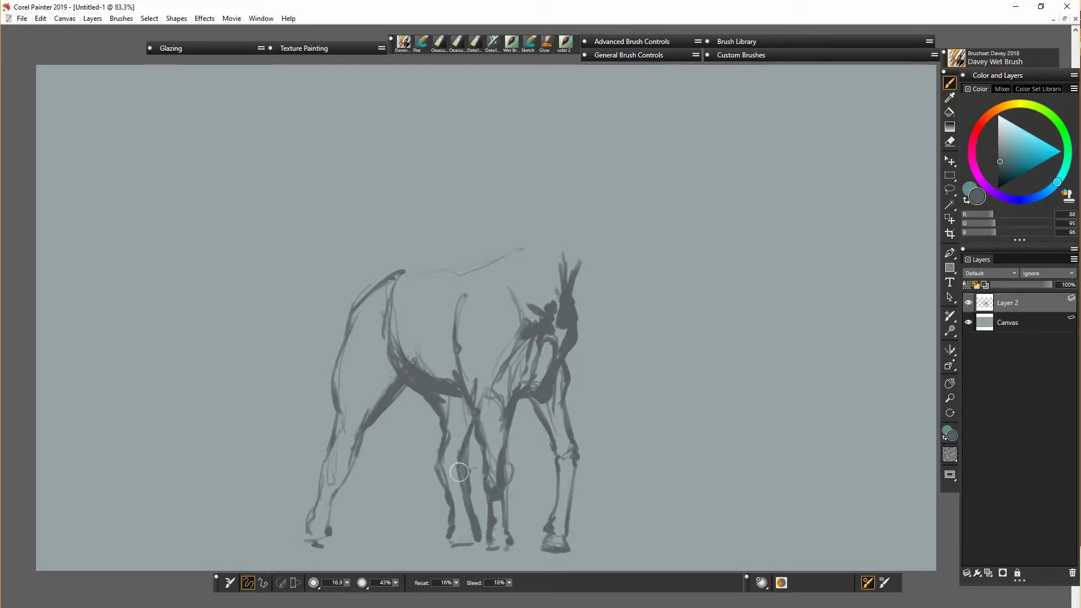
pyautogui.moveTo(361, 431); pyautogui.dragTo(335, 490)
pyautogui.moveTo(402, 390)
pyautogui.mouseDown()
pyautogui.moveTo(379, 416)
pyautogui.moveTo(437, 467)
pyautogui.moveTo(476, 416)
pyautogui.moveTo(467, 535)
pyautogui.mouseUp()
pyautogui.moveTo(467, 535); pyautogui.dragTo(472, 427)
pyautogui.moveTo(433, 379)
pyautogui.mouseDown()
pyautogui.moveTo(431, 306)
pyautogui.moveTo(521, 369)
pyautogui.moveTo(564, 287)
pyautogui.moveTo(558, 305)
pyautogui.mouseUp()
# Sketch the horse's head with jaw, eye and muzzle, and deepen the shadow on the chest and upper front leg.
pyautogui.moveTo(568, 256)
pyautogui.mouseDown()
pyautogui.moveTo(610, 297)
pyautogui.moveTo(596, 277)
pyautogui.mouseUp()
pyautogui.moveTo(574, 227)
pyautogui.mouseDown()
pyautogui.moveTo(606, 265)
pyautogui.moveTo(600, 229)
pyautogui.mouseUp()
pyautogui.click(573, 224)
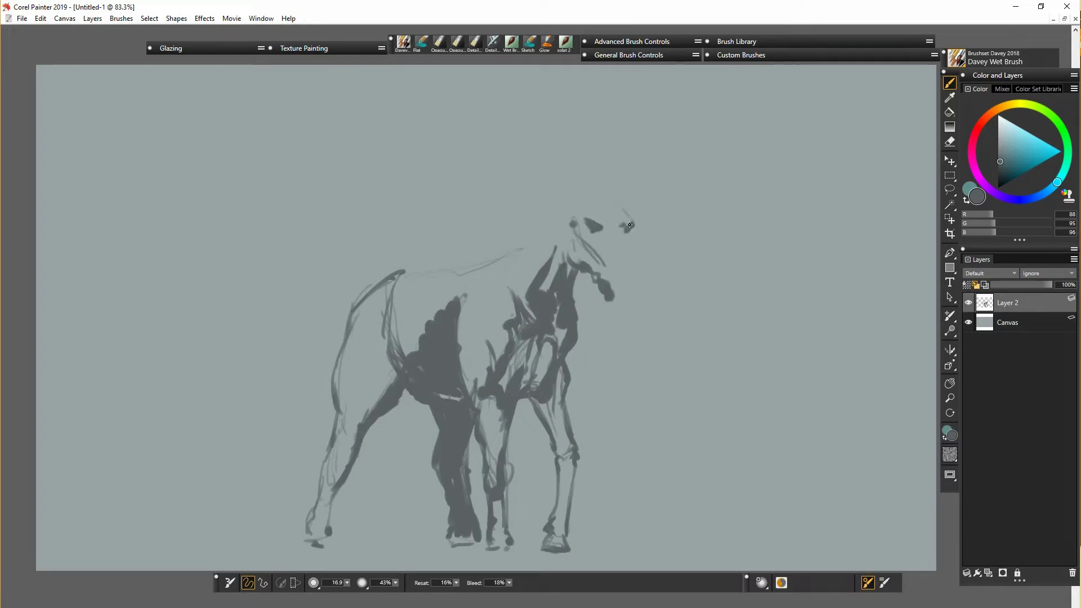
pyautogui.moveTo(595, 190)
pyautogui.mouseDown()
pyautogui.moveTo(632, 220)
pyautogui.moveTo(648, 275)
pyautogui.moveTo(626, 280)
pyautogui.mouseUp()
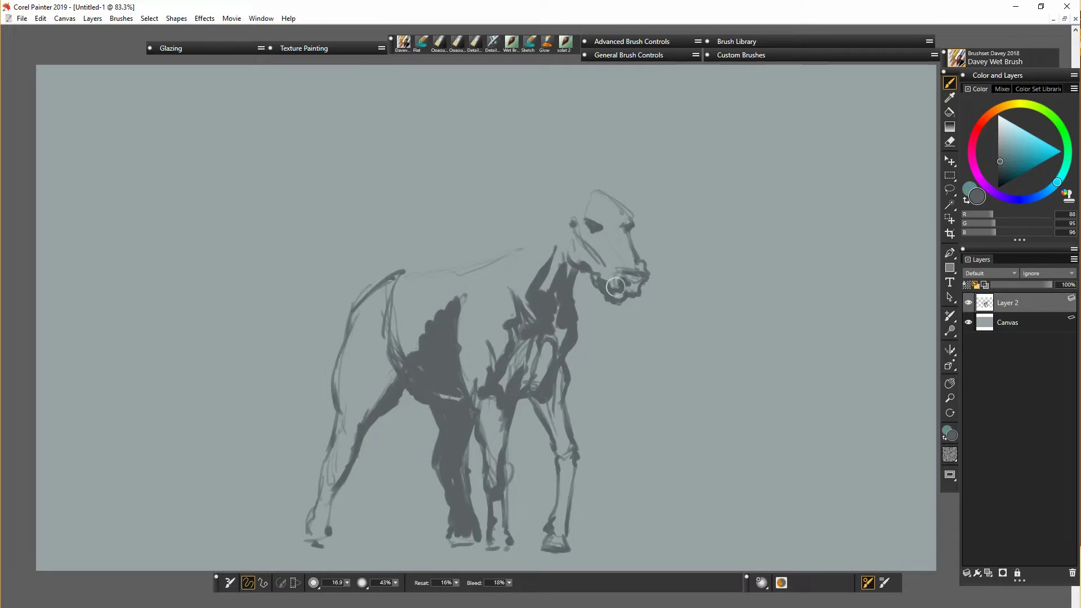
pyautogui.moveTo(551, 399); pyautogui.dragTo(535, 434)
pyautogui.moveTo(577, 324); pyautogui.dragTo(545, 358)
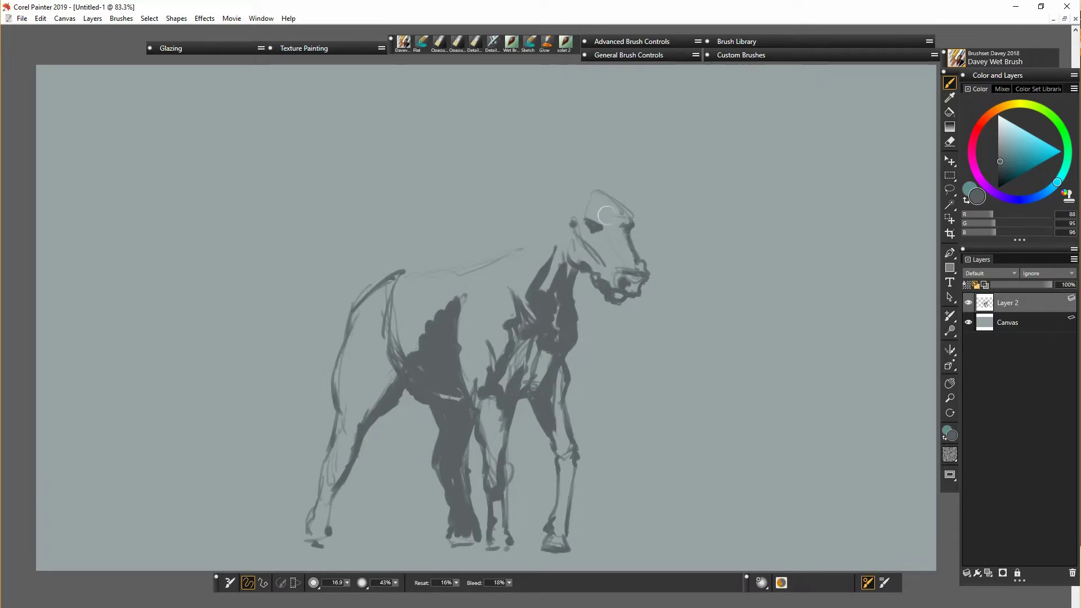
# Draw the horse's two pointed ears, the neck crest and a firmer back line.
pyautogui.moveTo(594, 191); pyautogui.dragTo(589, 153)
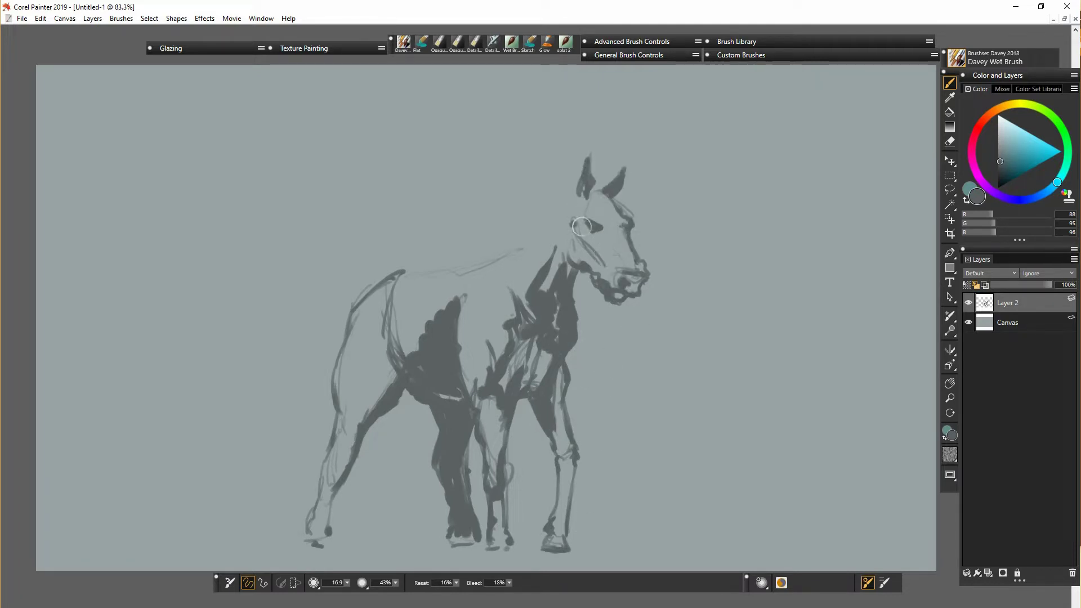
pyautogui.moveTo(578, 193); pyautogui.dragTo(551, 234)
pyautogui.moveTo(576, 194)
pyautogui.mouseDown()
pyautogui.moveTo(515, 262)
pyautogui.moveTo(522, 253)
pyautogui.mouseUp()
pyautogui.moveTo(392, 286)
pyautogui.mouseDown()
pyautogui.moveTo(354, 309)
pyautogui.moveTo(490, 260)
pyautogui.mouseUp()
pyautogui.moveTo(410, 283)
pyautogui.mouseDown()
pyautogui.moveTo(489, 262)
pyautogui.moveTo(421, 296)
pyautogui.moveTo(469, 259)
pyautogui.mouseUp()
# Add a new layer and sketch the rider's hips, torso, neck and head on the horse's back.
pyautogui.hotkey('ctrl', 'shift', 'n')
pyautogui.moveTo(448, 251); pyautogui.dragTo(415, 344)
pyautogui.moveTo(432, 319)
pyautogui.mouseDown()
pyautogui.moveTo(447, 304)
pyautogui.moveTo(445, 278)
pyautogui.moveTo(464, 277)
pyautogui.moveTo(464, 235)
pyautogui.moveTo(504, 224)
pyautogui.mouseUp()
pyautogui.moveTo(504, 219); pyautogui.dragTo(515, 248)
pyautogui.moveTo(425, 281)
pyautogui.mouseDown()
pyautogui.moveTo(458, 246)
pyautogui.moveTo(483, 186)
pyautogui.mouseUp()
pyautogui.moveTo(461, 222); pyautogui.dragTo(502, 207)
pyautogui.moveTo(442, 178)
pyautogui.mouseDown()
pyautogui.moveTo(455, 233)
pyautogui.moveTo(507, 184)
pyautogui.moveTo(482, 151)
pyautogui.moveTo(475, 113)
pyautogui.mouseUp()
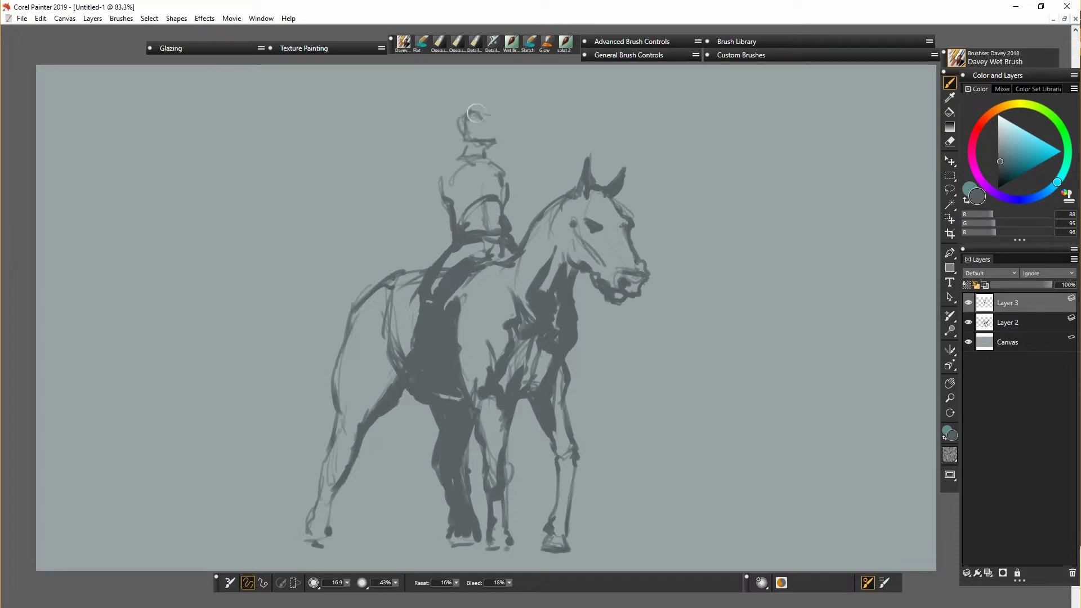
# Draw the rider's shoulders and both arms, with one hand resting behind the hip.
pyautogui.moveTo(455, 158)
pyautogui.mouseDown()
pyautogui.moveTo(441, 177)
pyautogui.moveTo(431, 166)
pyautogui.moveTo(507, 170)
pyautogui.moveTo(521, 225)
pyautogui.mouseUp()
pyautogui.moveTo(514, 180); pyautogui.dragTo(536, 218)
pyautogui.moveTo(443, 186)
pyautogui.mouseDown()
pyautogui.moveTo(424, 209)
pyautogui.moveTo(414, 259)
pyautogui.mouseUp()
pyautogui.moveTo(428, 216)
pyautogui.mouseDown()
pyautogui.moveTo(417, 257)
pyautogui.moveTo(434, 273)
pyautogui.mouseUp()
pyautogui.moveTo(410, 248); pyautogui.dragTo(407, 342)
pyautogui.moveTo(410, 288)
pyautogui.mouseDown()
pyautogui.moveTo(405, 346)
pyautogui.moveTo(341, 375)
pyautogui.moveTo(425, 329)
pyautogui.moveTo(344, 388)
pyautogui.moveTo(348, 423)
pyautogui.moveTo(317, 542)
pyautogui.moveTo(339, 475)
pyautogui.mouseUp()
# Add a layer beneath the horse sketch and paint the horse's body in mid grey (RGB 108, 120, 122).
pyautogui.click(1014, 323)
pyautogui.keyDown('ctrl'); pyautogui.click(989, 573); pyautogui.keyUp('ctrl')
pyautogui.click(1001, 155)
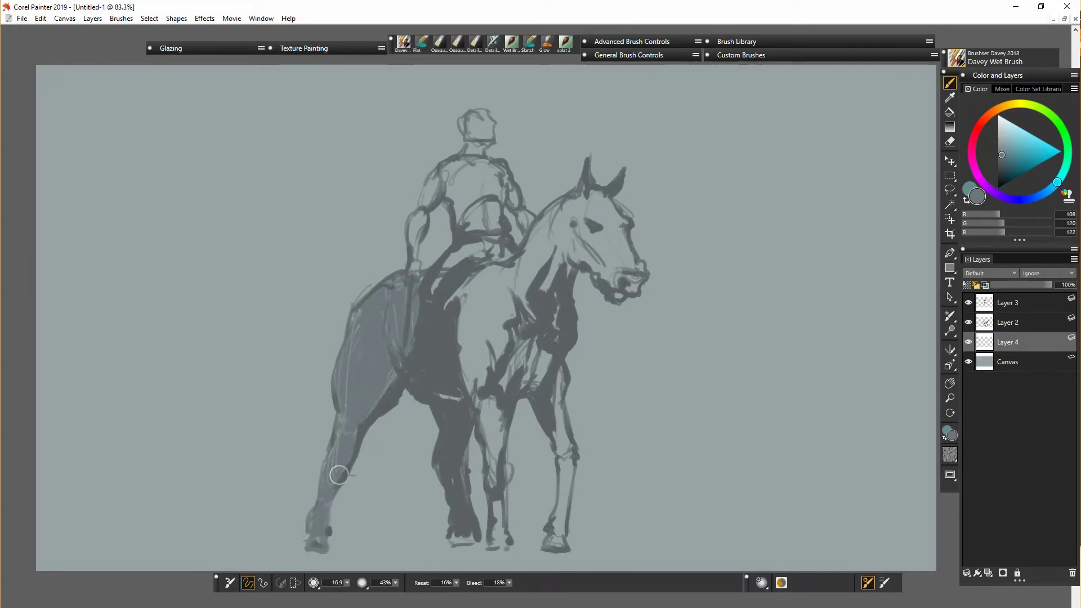
pyautogui.moveTo(461, 295)
pyautogui.mouseDown()
pyautogui.moveTo(485, 425)
pyautogui.moveTo(518, 378)
pyautogui.moveTo(557, 541)
pyautogui.moveTo(504, 521)
pyautogui.moveTo(464, 548)
pyautogui.mouseUp()
pyautogui.moveTo(525, 268)
pyautogui.mouseDown()
pyautogui.moveTo(585, 220)
pyautogui.moveTo(616, 281)
pyautogui.moveTo(638, 289)
pyautogui.mouseUp()
# Add a layer beneath the rider sketch and paint the rider's body in the same mid grey.
pyautogui.click(1007, 323)
pyautogui.click(988, 573)
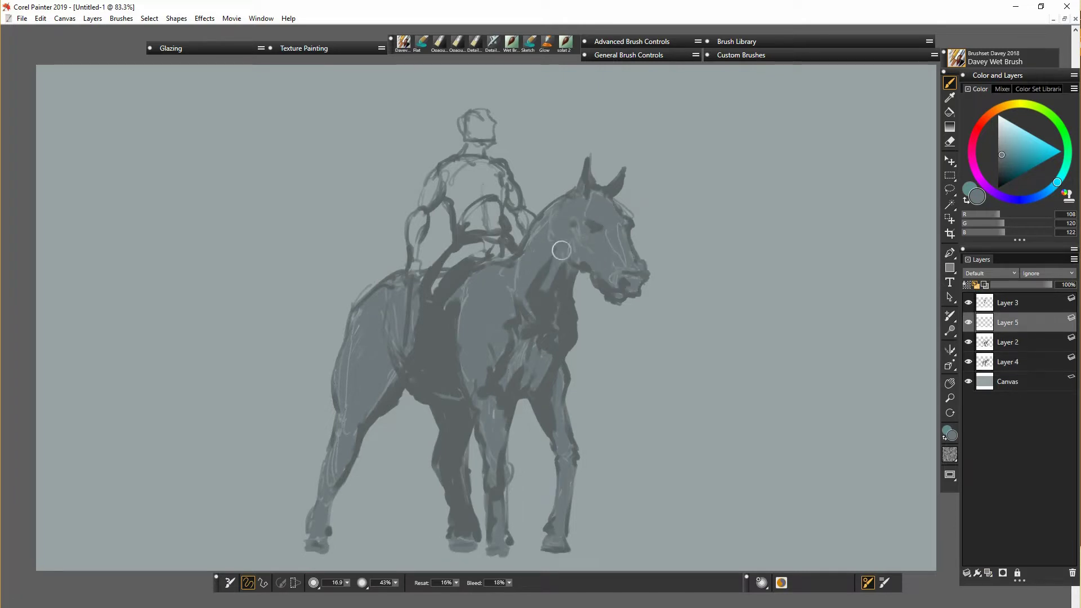
pyautogui.moveTo(413, 223)
pyautogui.mouseDown()
pyautogui.moveTo(416, 267)
pyautogui.moveTo(506, 245)
pyautogui.mouseUp()
pyautogui.moveTo(464, 222)
pyautogui.mouseDown()
pyautogui.moveTo(462, 191)
pyautogui.moveTo(428, 202)
pyautogui.mouseUp()
pyautogui.moveTo(476, 169); pyautogui.dragTo(471, 228)
pyautogui.moveTo(468, 123)
pyautogui.mouseDown()
pyautogui.moveTo(501, 202)
pyautogui.moveTo(532, 222)
pyautogui.mouseUp()
# Merge the rider's line layer with its fill, and the horse's line layer with its fill.
pyautogui.click(1007, 303)
pyautogui.keyDown('shift'); pyautogui.click(1007, 323); pyautogui.keyUp('shift')
pyautogui.hotkey('ctrl', 'e')
pyautogui.keyDown('shift'); pyautogui.click(1008, 343); pyautogui.keyUp('shift')
pyautogui.hotkey('ctrl', 'e')
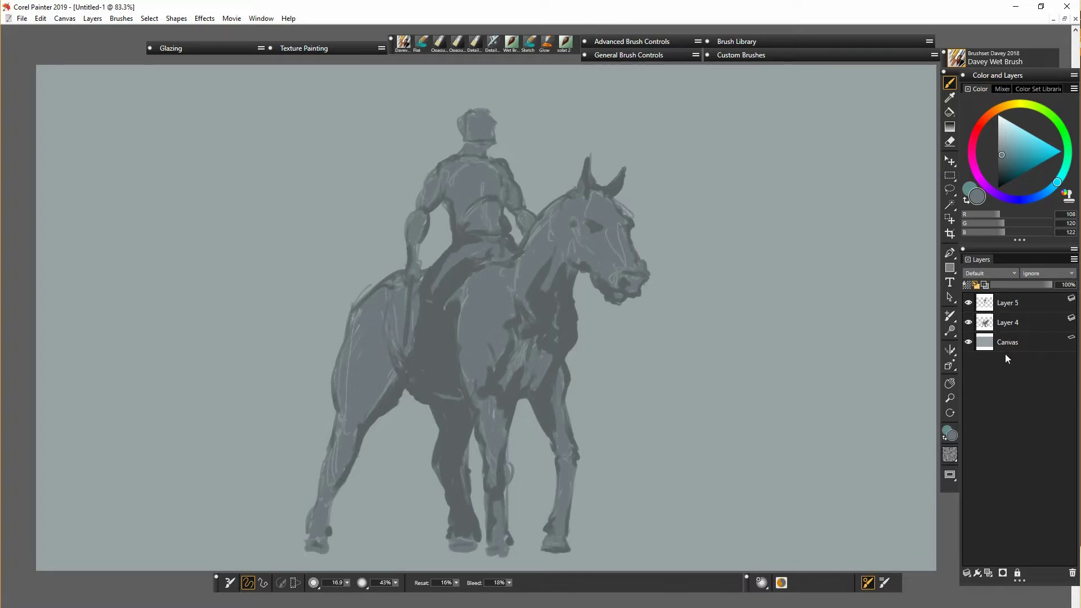
# Copy the horse's head and neck from Layer 4 onto a separate layer above it and move the copy upward.
pyautogui.click(1008, 323)
pyautogui.press('l')
pyautogui.moveTo(509, 260)
pyautogui.mouseDown()
pyautogui.moveTo(539, 323)
pyautogui.moveTo(517, 250)
pyautogui.mouseUp()
pyautogui.rightClick(592, 233)
pyautogui.click(554, 275)
pyautogui.moveTo(1020, 342); pyautogui.dragTo(1019, 315)
pyautogui.press('f')
pyautogui.moveTo(558, 309); pyautogui.dragTo(552, 288)
# Erase the remains of the old head around the jaw and forehead on Layer 4.
pyautogui.press('n')
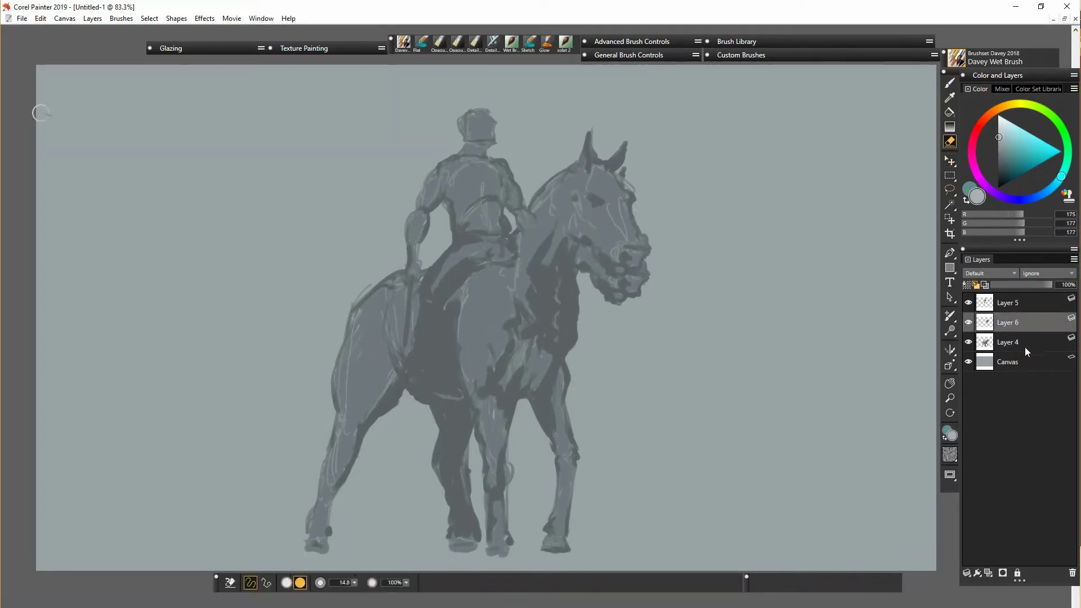
pyautogui.click(1025, 347)
pyautogui.moveTo(583, 253)
pyautogui.mouseDown()
pyautogui.moveTo(591, 276)
pyautogui.moveTo(632, 295)
pyautogui.moveTo(646, 271)
pyautogui.mouseUp()
pyautogui.moveTo(623, 168); pyautogui.dragTo(631, 184)
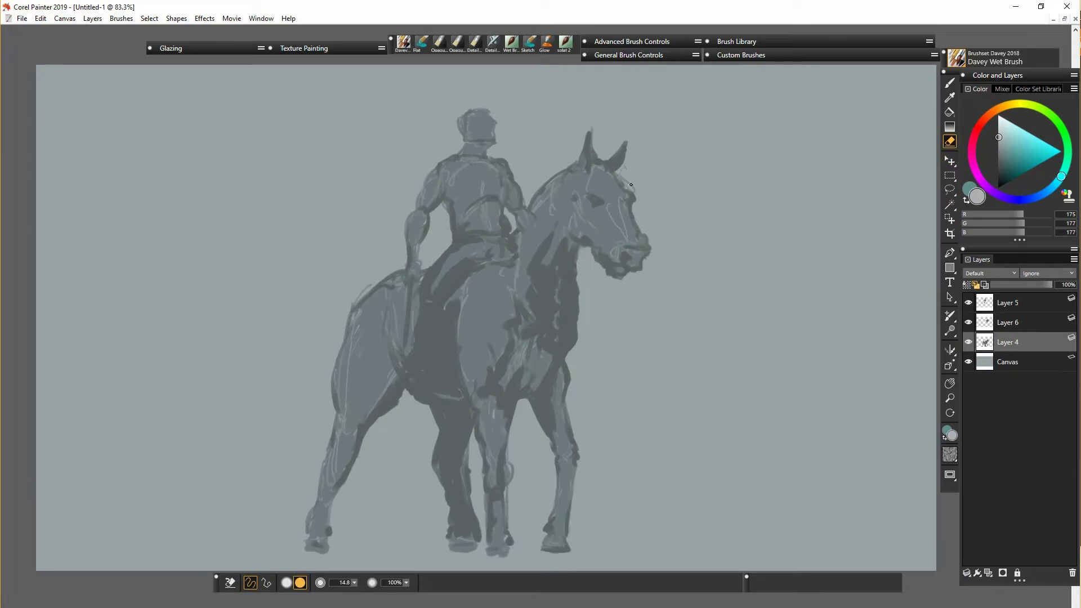
# Lasso the horse's rear hind leg and rump, put them on their own layer and place it beneath Layer 4.
pyautogui.press('b')
pyautogui.keyDown('alt'); pyautogui.click(612, 262); pyautogui.keyUp('alt')
pyautogui.press('l')
pyautogui.moveTo(409, 284)
pyautogui.mouseDown()
pyautogui.moveTo(430, 400)
pyautogui.moveTo(410, 396)
pyautogui.mouseUp()
pyautogui.rightClick(384, 379)
pyautogui.click(346, 421)
pyautogui.moveTo(1020, 369); pyautogui.dragTo(1011, 347)
# Nudge the hindquarters layer slightly right and down to shorten the horse's body.
pyautogui.moveTo(892, 474); pyautogui.dragTo(899, 476)
pyautogui.press('Right')
pyautogui.press('Right')
pyautogui.press('Right')
pyautogui.press('Down')
pyautogui.press('Down')
pyautogui.press('Down')
pyautogui.press('Down')
pyautogui.press('Down')
pyautogui.press('Down')
pyautogui.press('Down')
pyautogui.press('Down')
pyautogui.press('Down')
pyautogui.press('Down')
pyautogui.press('Down')
pyautogui.press('Down')
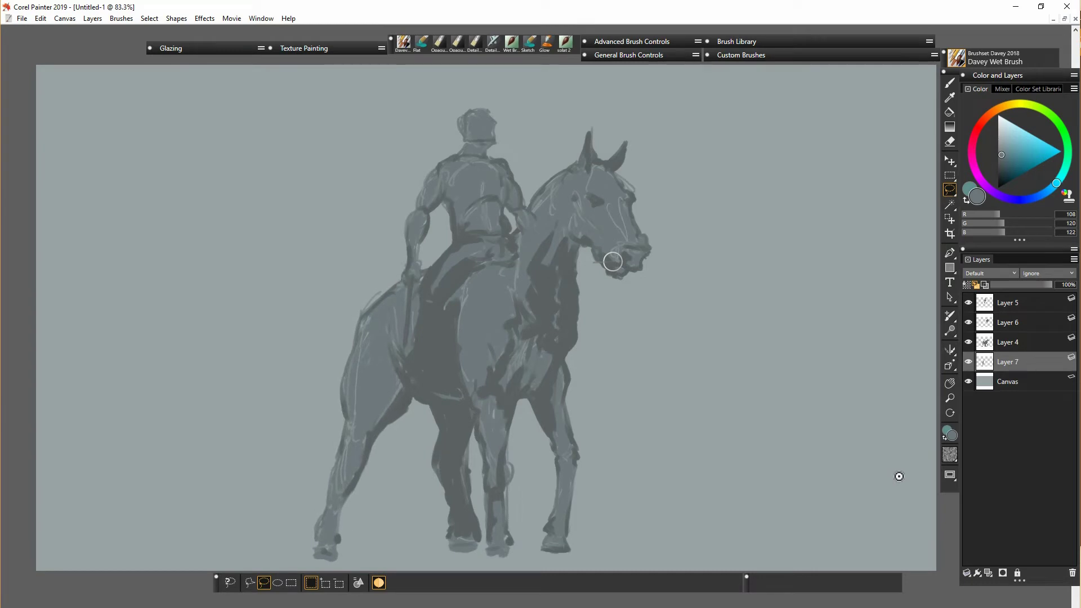
# Nudge the horse's head and neck on Layer 6 to the right.
pyautogui.click(1008, 323)
pyautogui.press('Right')
pyautogui.press('Right')
pyautogui.press('Right')
pyautogui.press('Right')
pyautogui.press('Right')
pyautogui.press('Right')
pyautogui.press('Right')
pyautogui.press('Right')
pyautogui.press('Right')
pyautogui.press('Right')
pyautogui.press('Right')
# Nudge the rider on Layer 5 slightly to the left.
pyautogui.click(1008, 303)
pyautogui.press('Left')
pyautogui.press('Left')
pyautogui.press('Left')
pyautogui.press('Left')
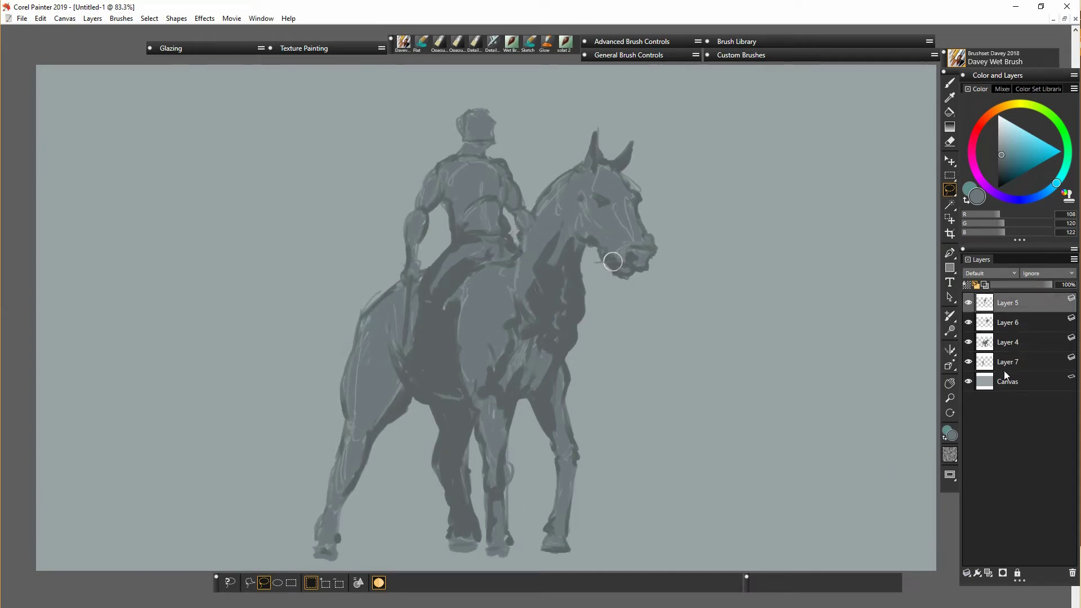
# Merge the head, body and hindquarters layers into a single horse layer.
pyautogui.click(1020, 323)
pyautogui.keyDown('shift'); pyautogui.click(1021, 360); pyautogui.keyUp('shift')
pyautogui.hotkey('ctrl', 'e')
# Lasso the horse's foremost foreleg, place it on its own layer above the horse and nudge it to the right.
pyautogui.moveTo(530, 405); pyautogui.dragTo(557, 369)
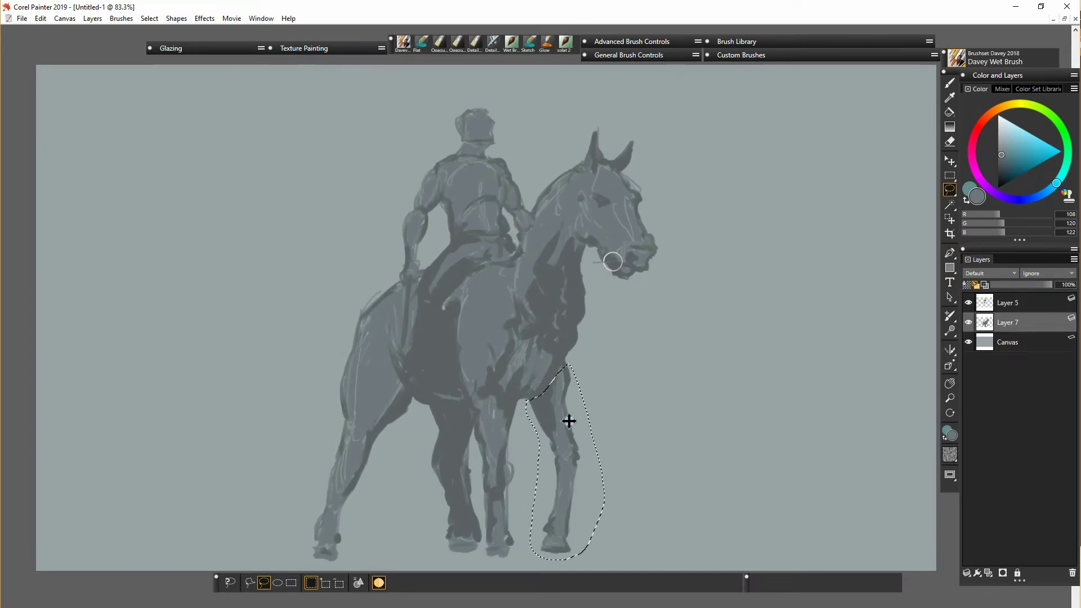
pyautogui.rightClick(562, 412)
pyautogui.click(509, 450)
pyautogui.moveTo(1025, 343); pyautogui.dragTo(1000, 401)
pyautogui.press('Right')
pyautogui.press('Right')
pyautogui.press('Right')
pyautogui.press('Right')
pyautogui.press('Right')
pyautogui.press('Right')
pyautogui.press('Right')
pyautogui.press('Right')
pyautogui.press('Right')
pyautogui.press('Right')
pyautogui.press('Right')
pyautogui.press('Right')
pyautogui.press('Right')
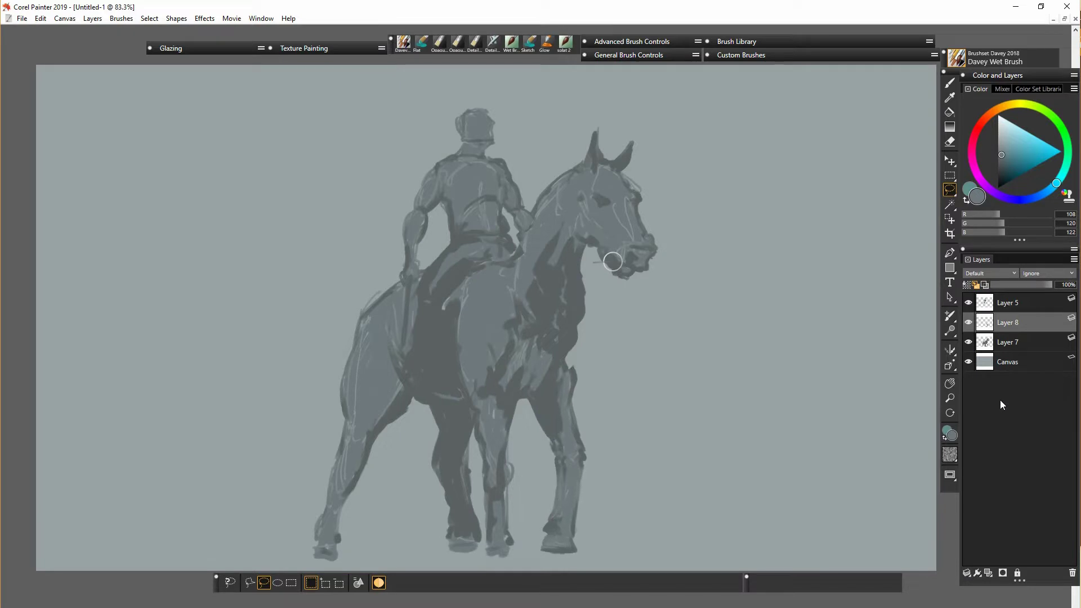
# Erase the original foreleg from Layer 7 and clean up the top edge of the shifted leg on Layer 8.
pyautogui.click(1021, 342)
pyautogui.press('n')
pyautogui.moveTo(531, 402)
pyautogui.mouseDown()
pyautogui.moveTo(567, 467)
pyautogui.moveTo(547, 556)
pyautogui.moveTo(550, 517)
pyautogui.mouseUp()
pyautogui.click(1013, 323)
pyautogui.moveTo(573, 377); pyautogui.dragTo(577, 369)
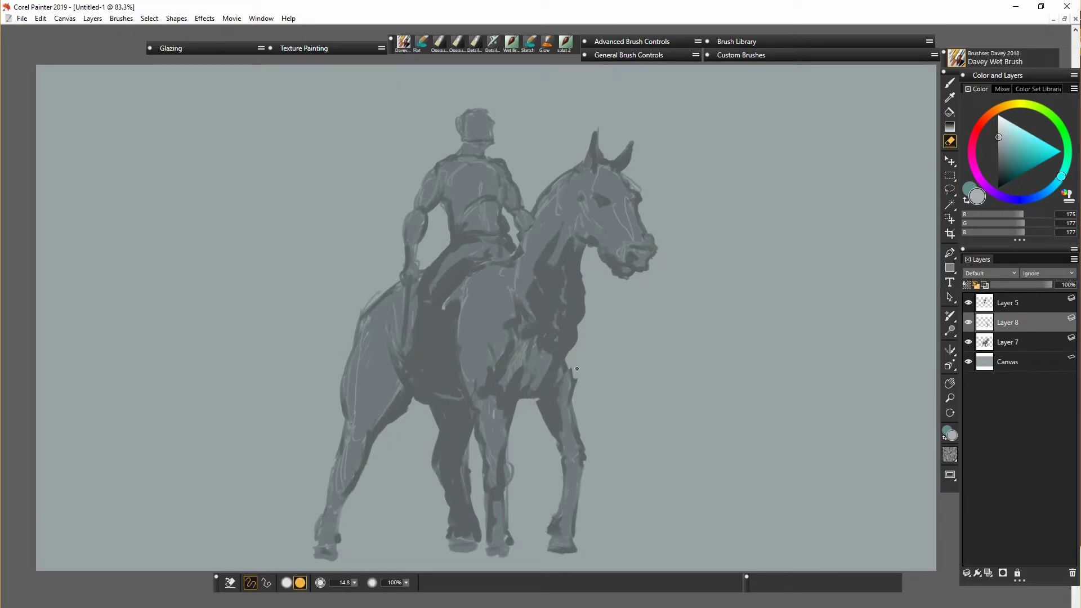
# Lasso the front of the horse's chest on Layer 7 and put it on its own layer, shifted outward.
pyautogui.press('b')
pyautogui.click(1018, 342)
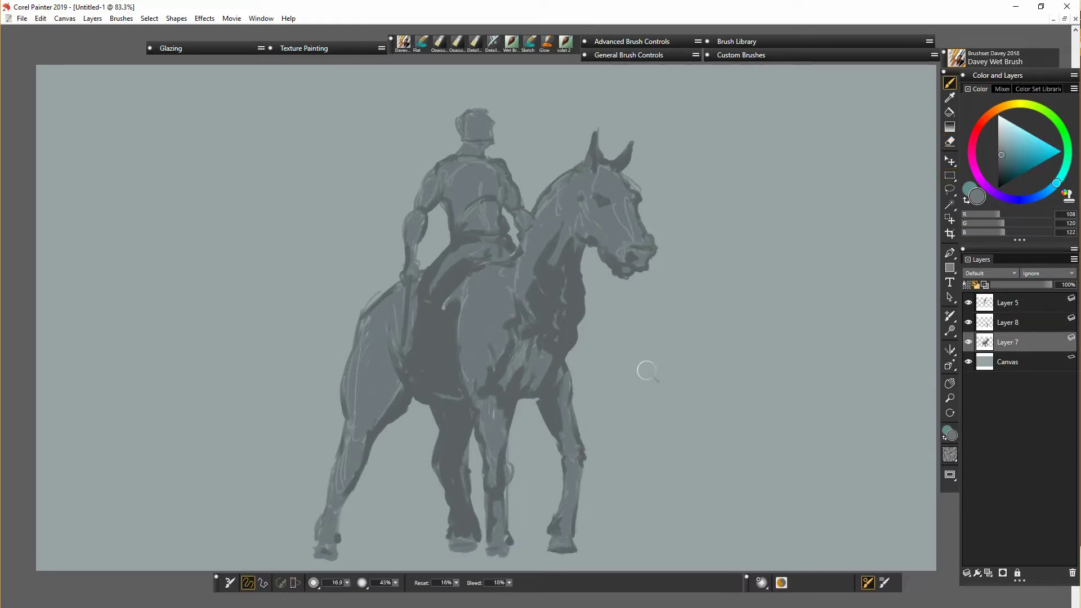
pyautogui.press('l')
pyautogui.rightClick(577, 334)
pyautogui.moveTo(582, 288)
pyautogui.mouseDown()
pyautogui.moveTo(568, 363)
pyautogui.moveTo(576, 352)
pyautogui.mouseUp()
pyautogui.click(523, 430)
pyautogui.click(952, 161)
# Merge the separate chest and foreleg layers into the horse layer and trim the chest outline with the eraser.
pyautogui.keyDown('shift'); pyautogui.click(1015, 360); pyautogui.keyUp('shift')
pyautogui.hotkey('ctrl', 'e')
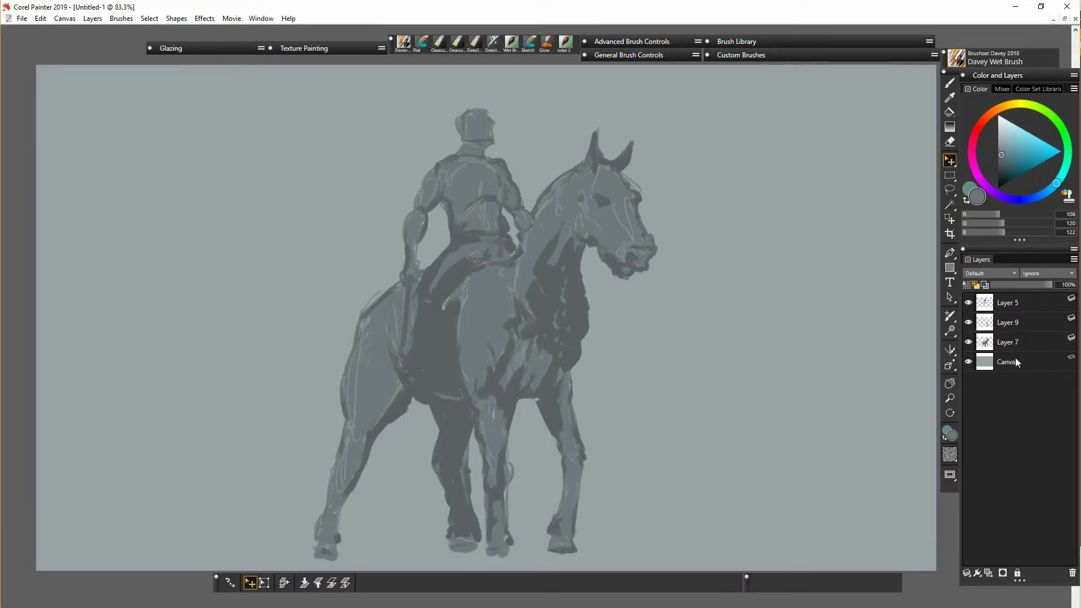
pyautogui.keyDown('shift'); pyautogui.click(1015, 323); pyautogui.keyUp('shift')
pyautogui.hotkey('ctrl', 'e')
pyautogui.press('n')
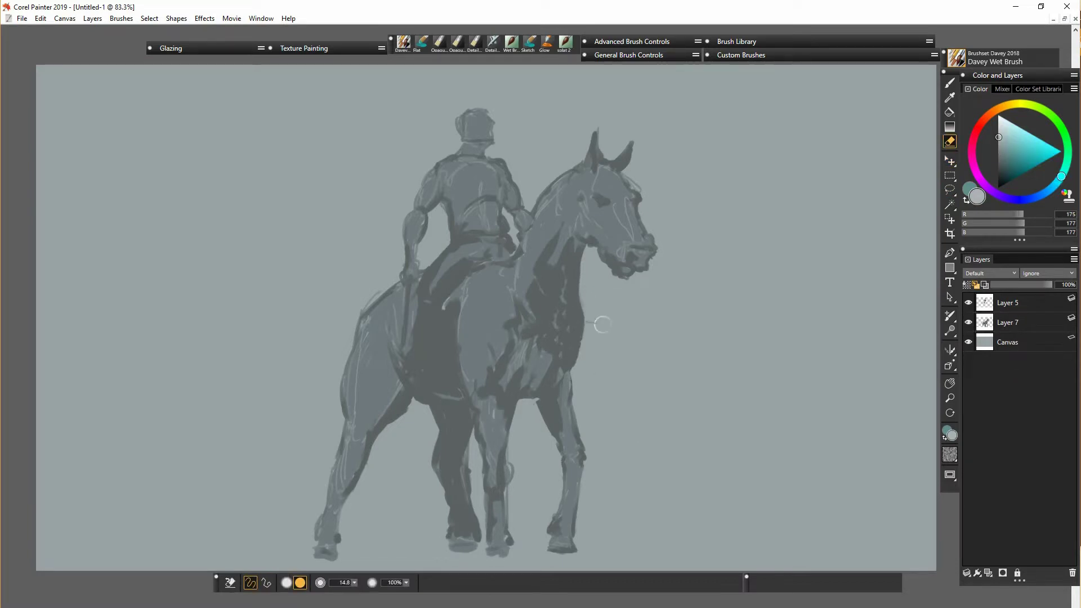
# With transparency preserved and a 44.1 brush, blend sampled dark grey over the horse's chest, upper foreleg, neck and head.
pyautogui.press('f')
pyautogui.press('b')
pyautogui.moveTo(346, 583); pyautogui.dragTo(378, 580)
pyautogui.keyDown('alt'); pyautogui.click(573, 360); pyautogui.keyUp('alt')
pyautogui.click(967, 285)
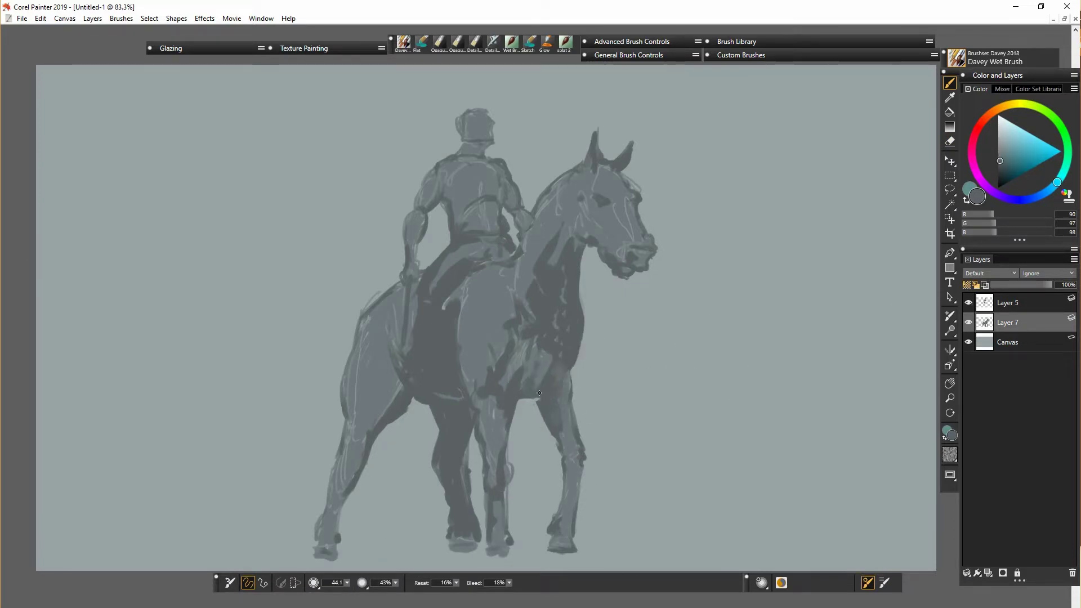
pyautogui.moveTo(539, 393); pyautogui.dragTo(521, 391)
pyautogui.moveTo(490, 404)
pyautogui.mouseDown()
pyautogui.moveTo(495, 436)
pyautogui.moveTo(543, 280)
pyautogui.moveTo(562, 331)
pyautogui.moveTo(541, 415)
pyautogui.moveTo(605, 240)
pyautogui.mouseUp()
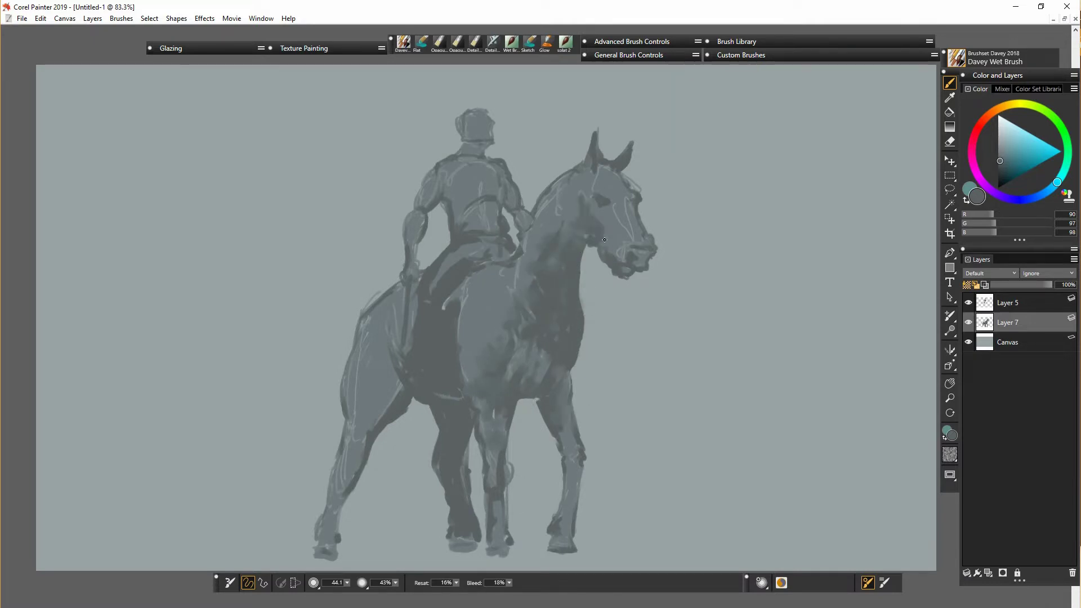
pyautogui.moveTo(530, 238)
pyautogui.mouseDown()
pyautogui.moveTo(593, 164)
pyautogui.moveTo(632, 203)
pyautogui.moveTo(630, 249)
pyautogui.mouseUp()
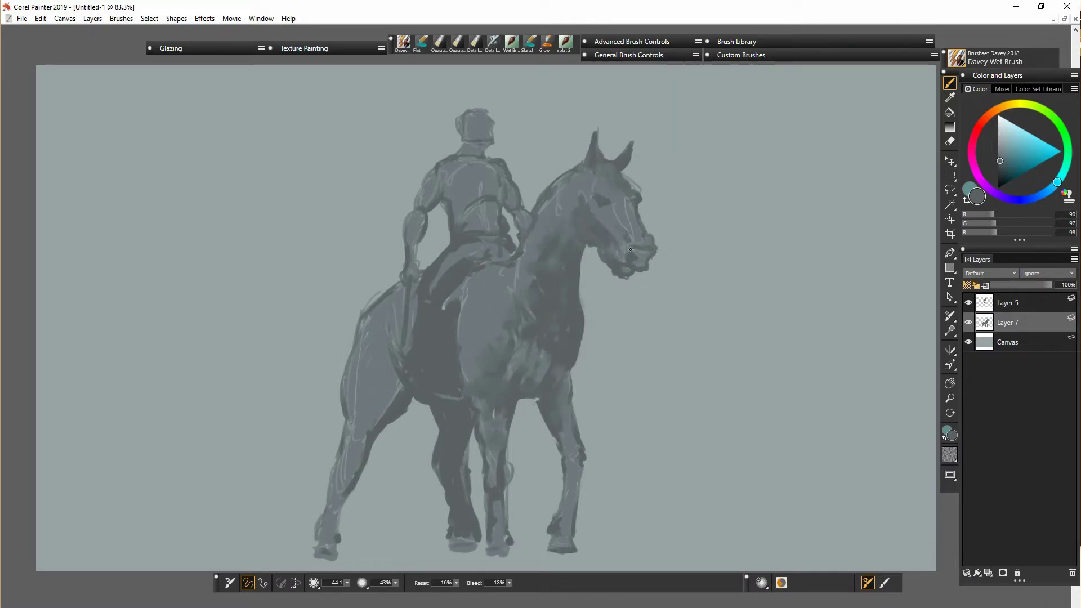
# Shade the horse's hindquarters, legs, hooves and belly with the same dark grey.
pyautogui.moveTo(367, 387)
pyautogui.mouseDown()
pyautogui.moveTo(355, 408)
pyautogui.moveTo(391, 343)
pyautogui.moveTo(394, 394)
pyautogui.moveTo(345, 485)
pyautogui.moveTo(352, 434)
pyautogui.mouseUp()
pyautogui.moveTo(501, 501); pyautogui.dragTo(494, 466)
pyautogui.moveTo(492, 545)
pyautogui.mouseDown()
pyautogui.moveTo(505, 550)
pyautogui.moveTo(455, 546)
pyautogui.mouseUp()
pyautogui.moveTo(332, 531); pyautogui.dragTo(324, 554)
pyautogui.moveTo(561, 539); pyautogui.dragTo(571, 434)
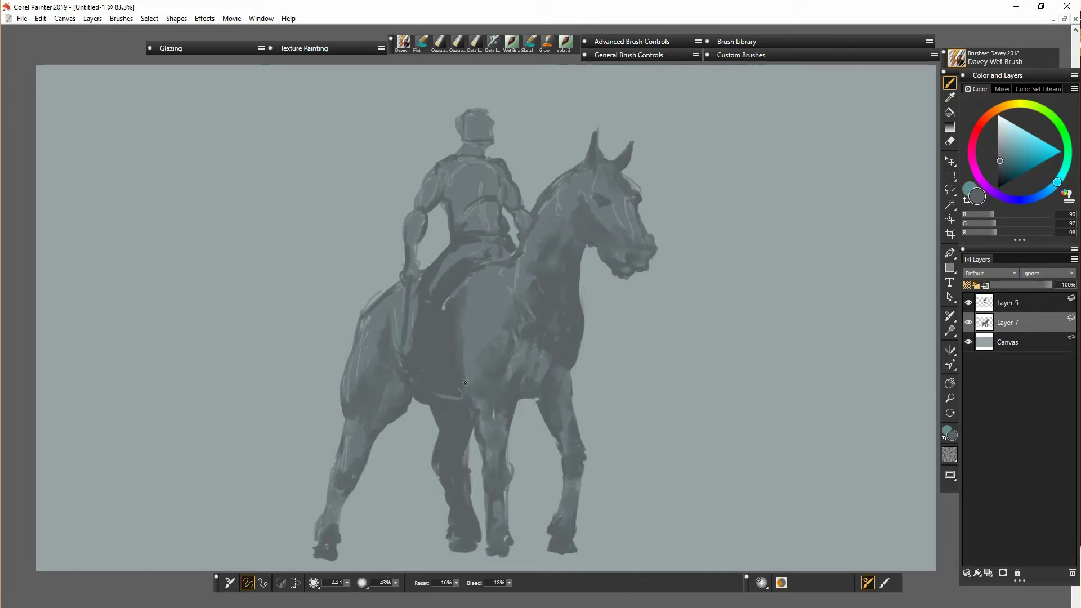
pyautogui.moveTo(465, 383); pyautogui.dragTo(463, 338)
pyautogui.moveTo(397, 352)
pyautogui.mouseDown()
pyautogui.moveTo(415, 381)
pyautogui.moveTo(401, 324)
pyautogui.mouseUp()
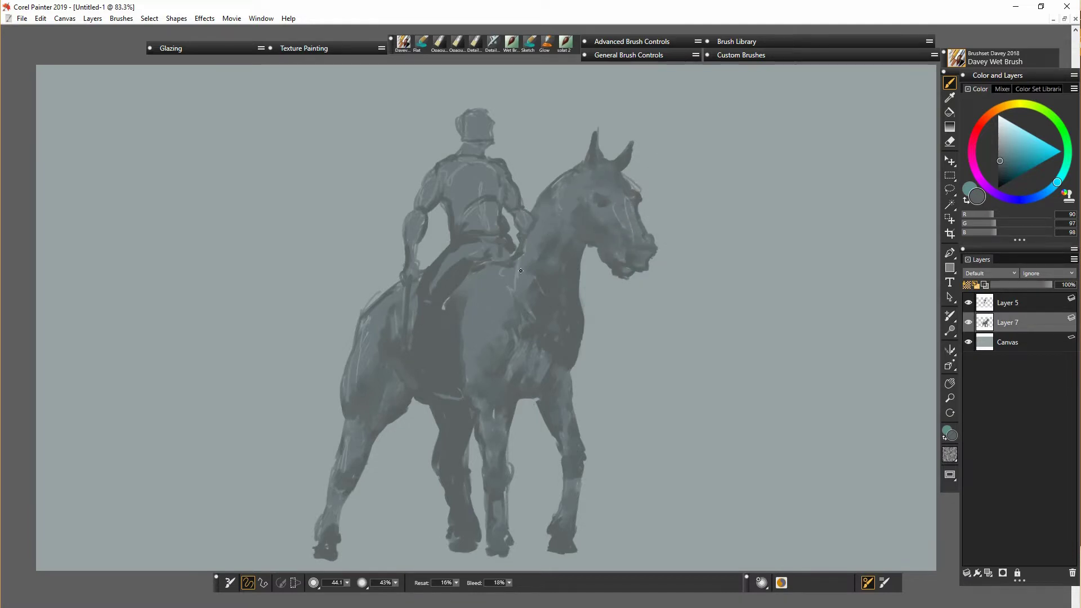
# Brush a lighter grey (RGB 156, 160, 160) over the horse's rump, thigh and upper hind leg.
pyautogui.click(999, 143)
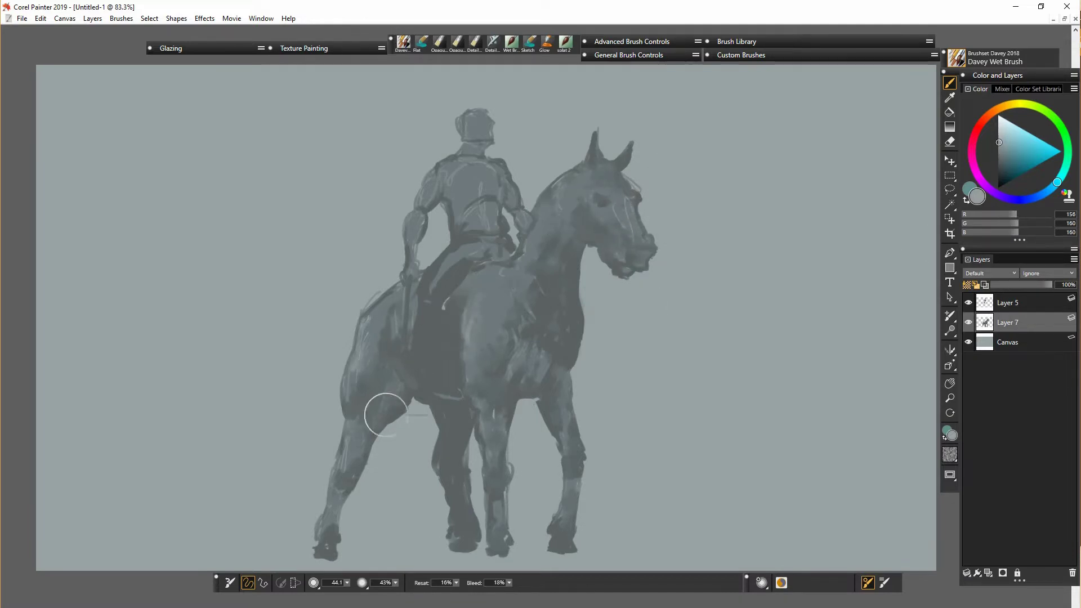
pyautogui.moveTo(360, 353); pyautogui.dragTo(350, 387)
pyautogui.moveTo(383, 301); pyautogui.dragTo(366, 339)
pyautogui.moveTo(398, 379); pyautogui.dragTo(389, 387)
pyautogui.moveTo(356, 432); pyautogui.dragTo(354, 457)
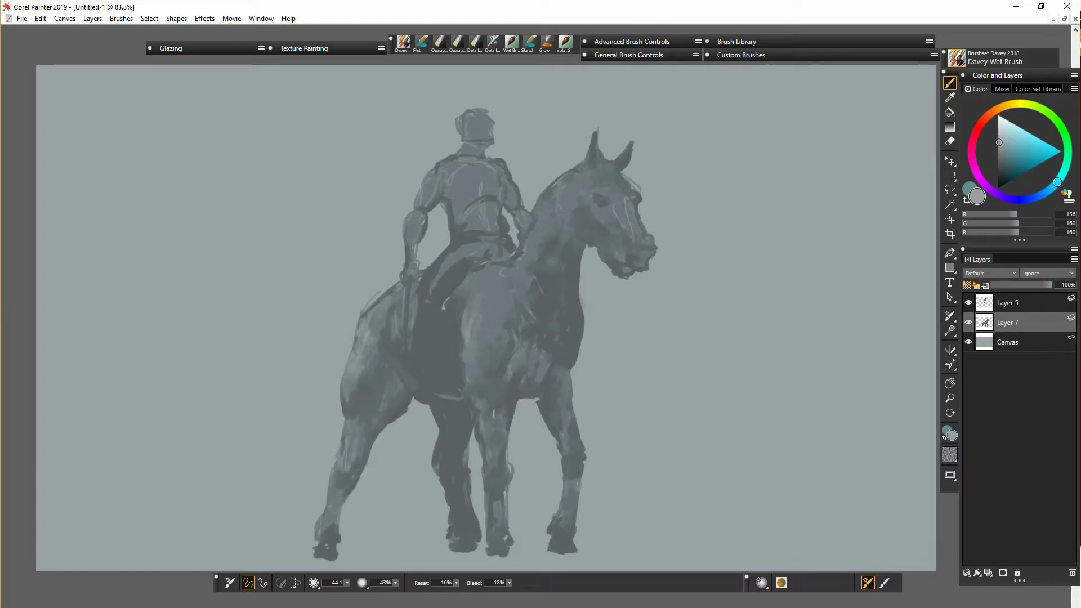
# Add the lighter grey along the horse's lower hind legs and both forelegs.
pyautogui.moveTo(332, 500); pyautogui.dragTo(324, 525)
pyautogui.moveTo(449, 442)
pyautogui.mouseDown()
pyautogui.moveTo(469, 523)
pyautogui.moveTo(497, 534)
pyautogui.mouseUp()
pyautogui.moveTo(487, 420)
pyautogui.mouseDown()
pyautogui.moveTo(484, 435)
pyautogui.moveTo(488, 397)
pyautogui.moveTo(504, 401)
pyautogui.mouseUp()
pyautogui.moveTo(564, 439); pyautogui.dragTo(563, 432)
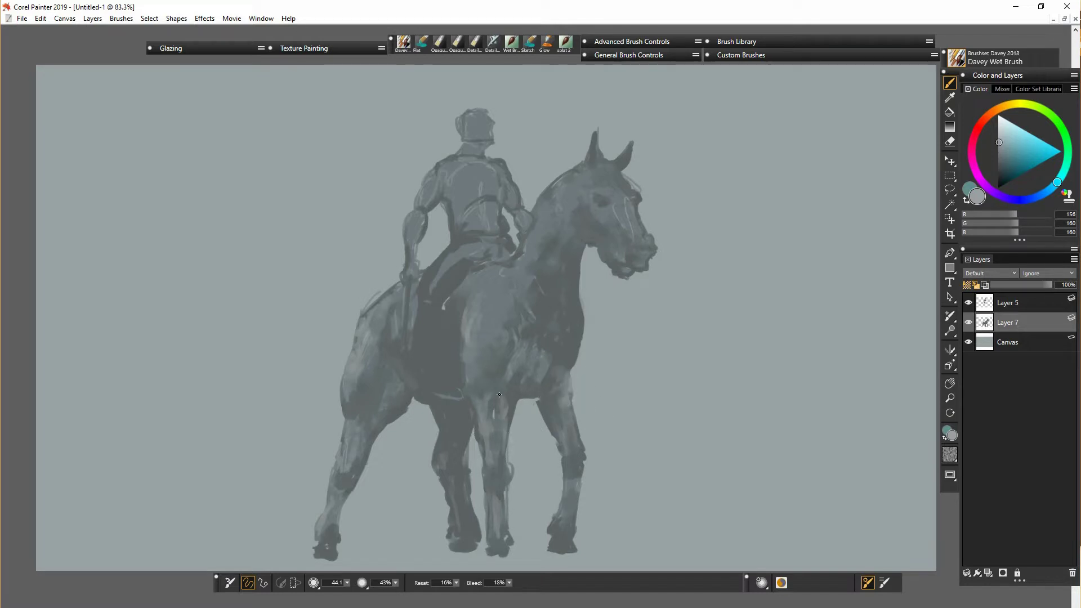
# Lighten the horse's shoulder, chest and neck, and erase the rough edges around its legs.
pyautogui.moveTo(499, 394)
pyautogui.mouseDown()
pyautogui.moveTo(473, 345)
pyautogui.moveTo(542, 355)
pyautogui.mouseUp()
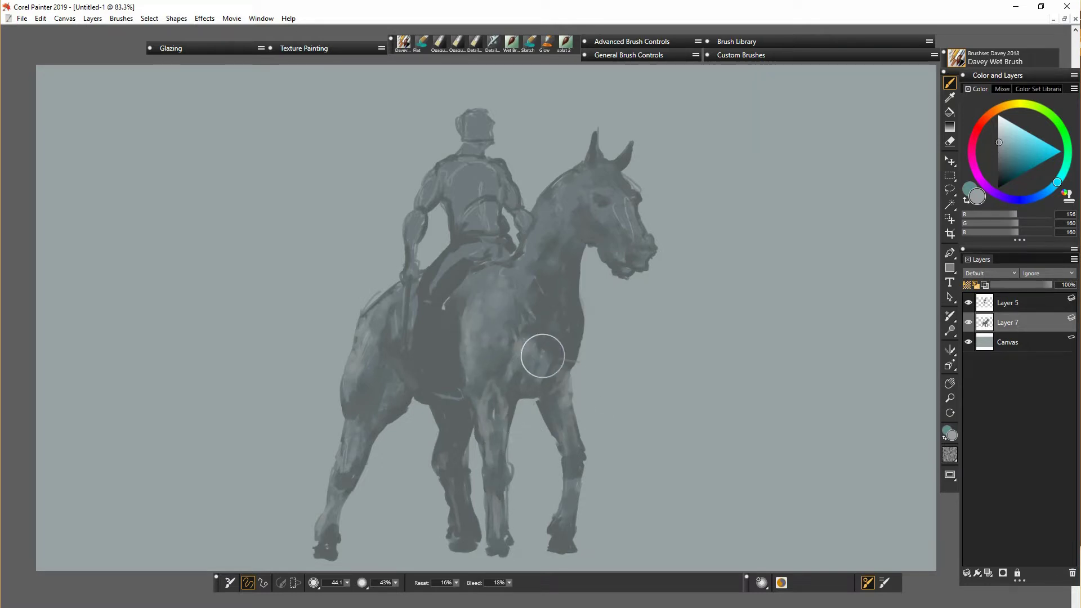
pyautogui.moveTo(580, 315)
pyautogui.mouseDown()
pyautogui.moveTo(562, 386)
pyautogui.moveTo(552, 353)
pyautogui.mouseUp()
pyautogui.moveTo(534, 268); pyautogui.dragTo(551, 215)
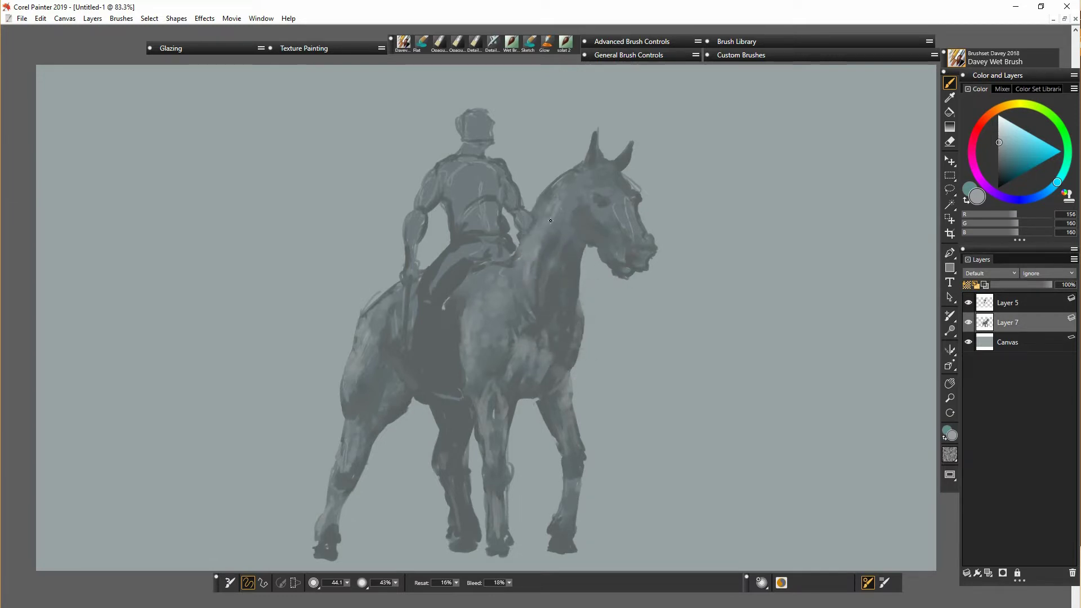
pyautogui.moveTo(519, 266); pyautogui.dragTo(521, 276)
pyautogui.press('n')
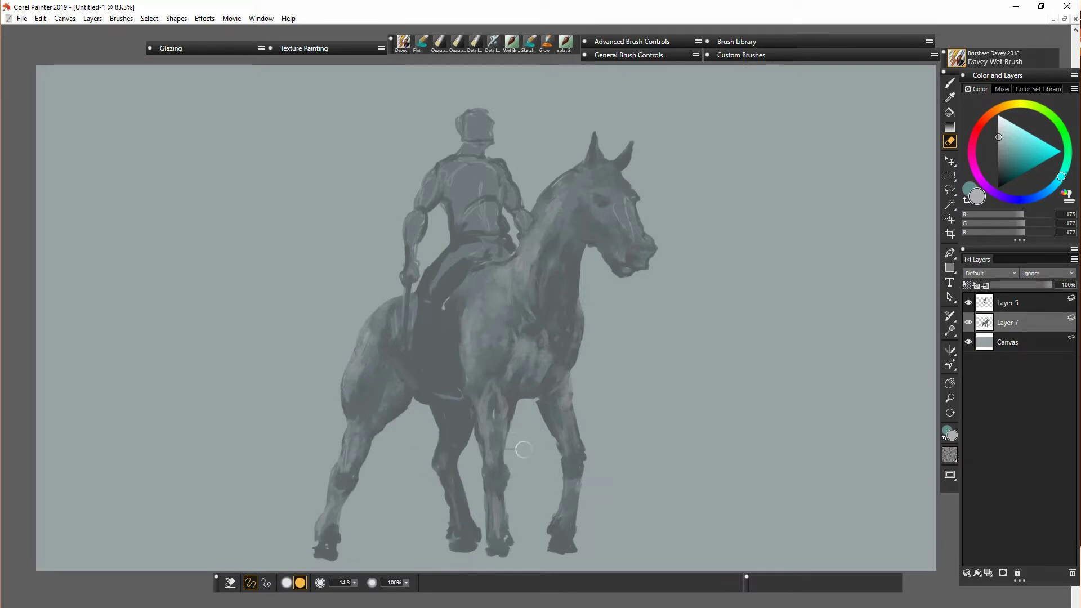
pyautogui.moveTo(515, 467); pyautogui.dragTo(511, 519)
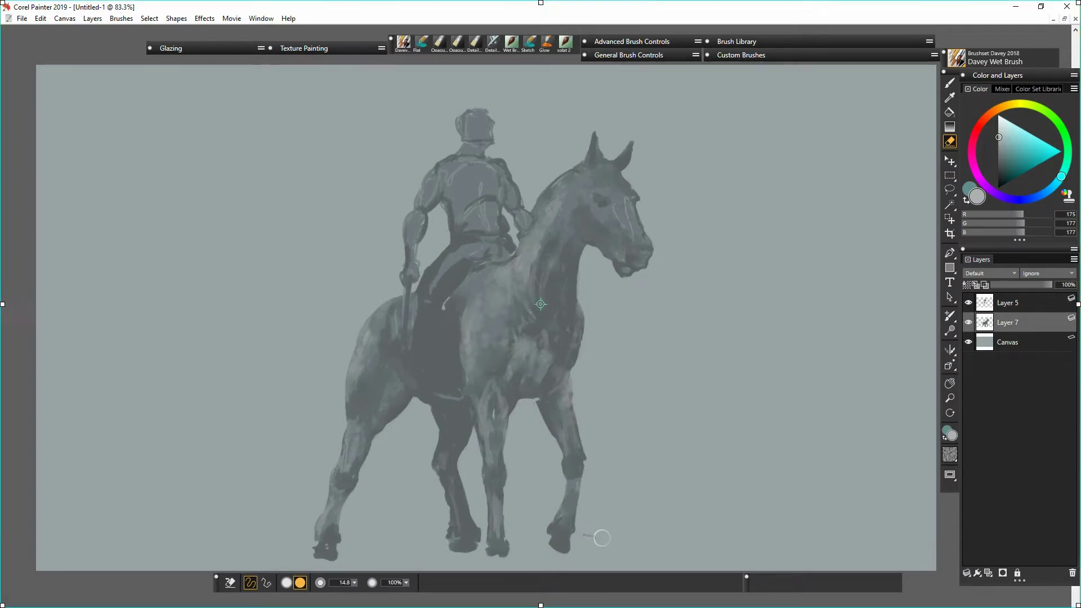
# Darken the horse layer with Adjust Color at a value of -46%, and darken the rider layer to match.
pyautogui.click(741, 54)
pyautogui.click(733, 143)
pyautogui.moveTo(561, 367); pyautogui.dragTo(549, 367)
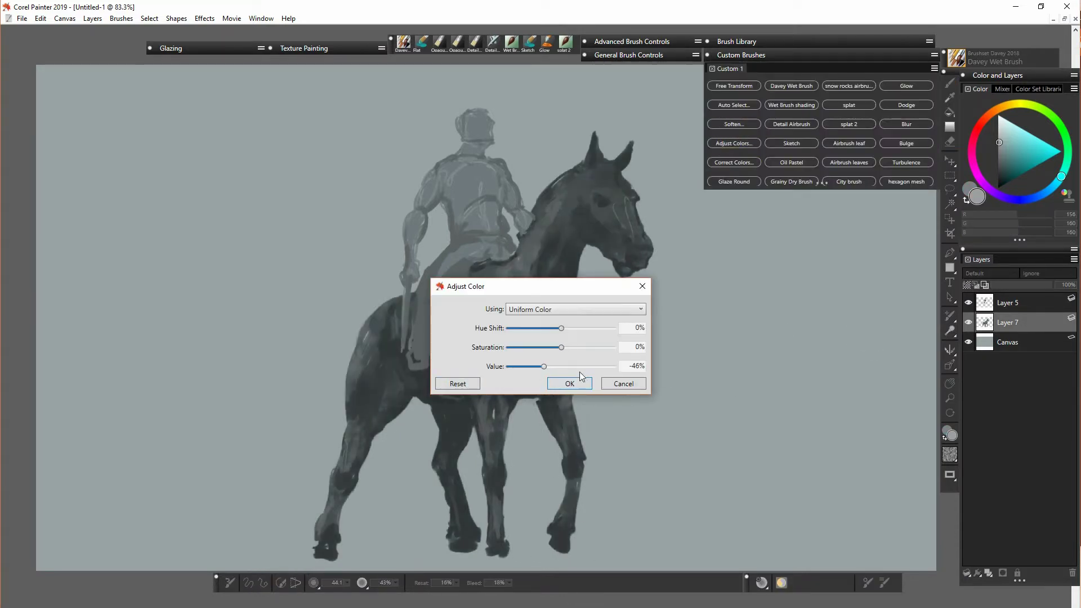
pyautogui.click(570, 383)
pyautogui.click(811, 55)
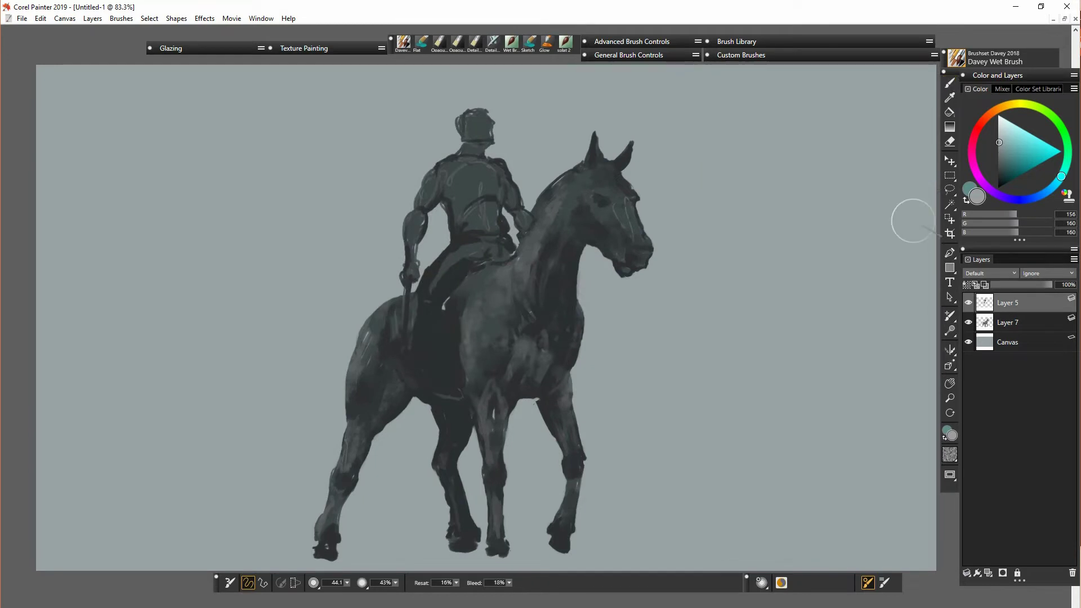
# Create a layer below the horse, lasso a ground strip with grass tufts and fill it with dark grey (RGB 44, 48, 48).
pyautogui.click(1014, 322)
pyautogui.hotkey('ctrl', 'shift', 'n')
pyautogui.moveTo(1013, 323); pyautogui.dragTo(1014, 353)
pyautogui.click(949, 192)
pyautogui.moveTo(34, 566); pyautogui.dragTo(259, 561)
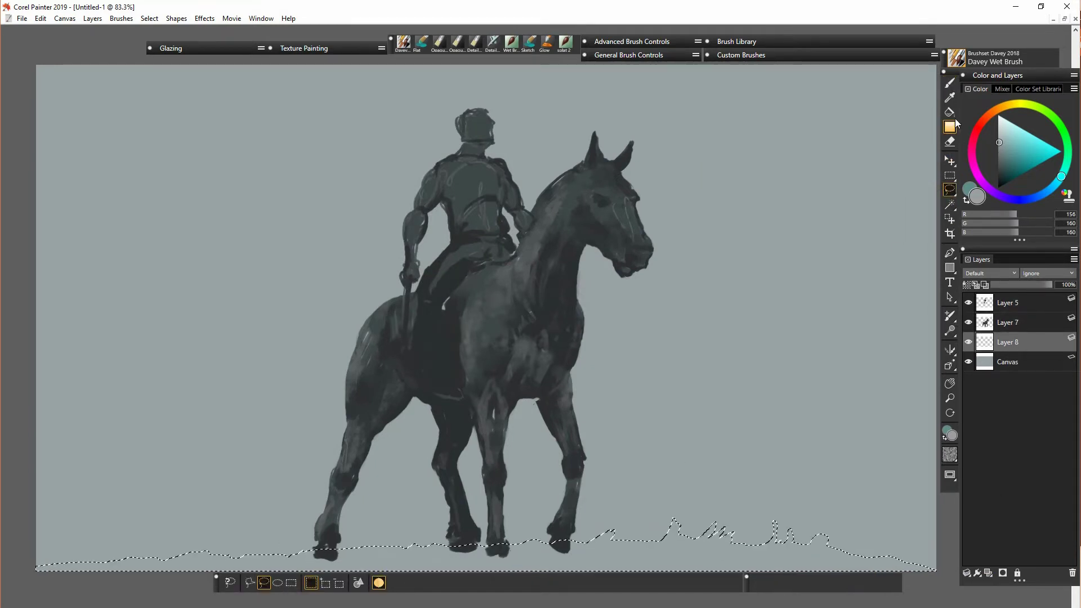
pyautogui.click(950, 113)
pyautogui.click(999, 175)
pyautogui.click(398, 566)
pyautogui.hotkey('ctrl', 'd')
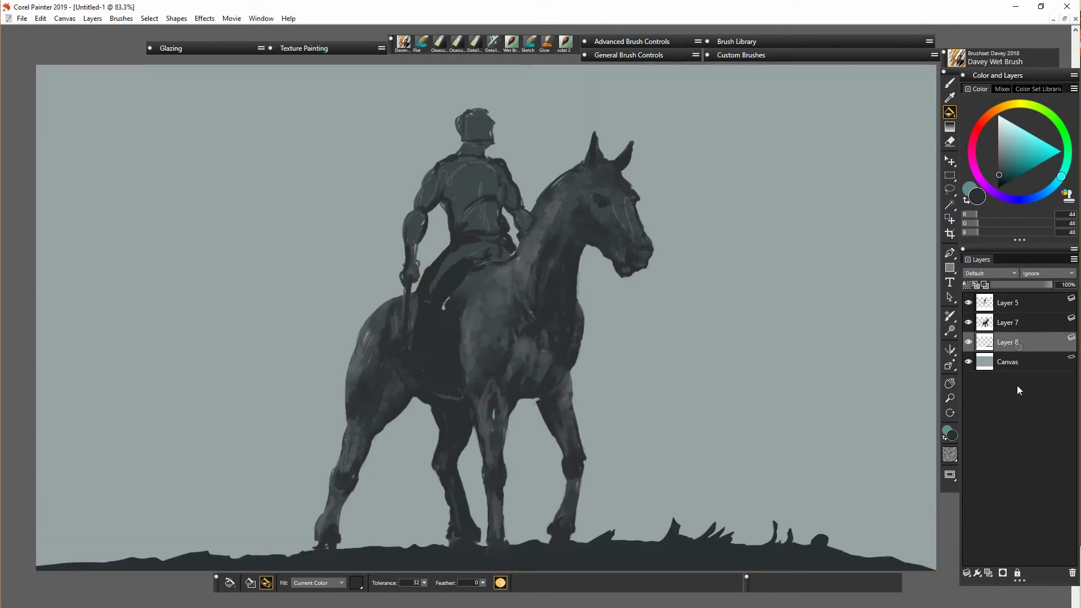
# Add a layer above the canvas and apply a slightly tilted sky gradient fading from dark grey downward.
pyautogui.click(1020, 363)
pyautogui.hotkey('ctrl', 'shift', 'n')
pyautogui.press('p')
pyautogui.moveTo(558, 94); pyautogui.dragTo(548, 364)
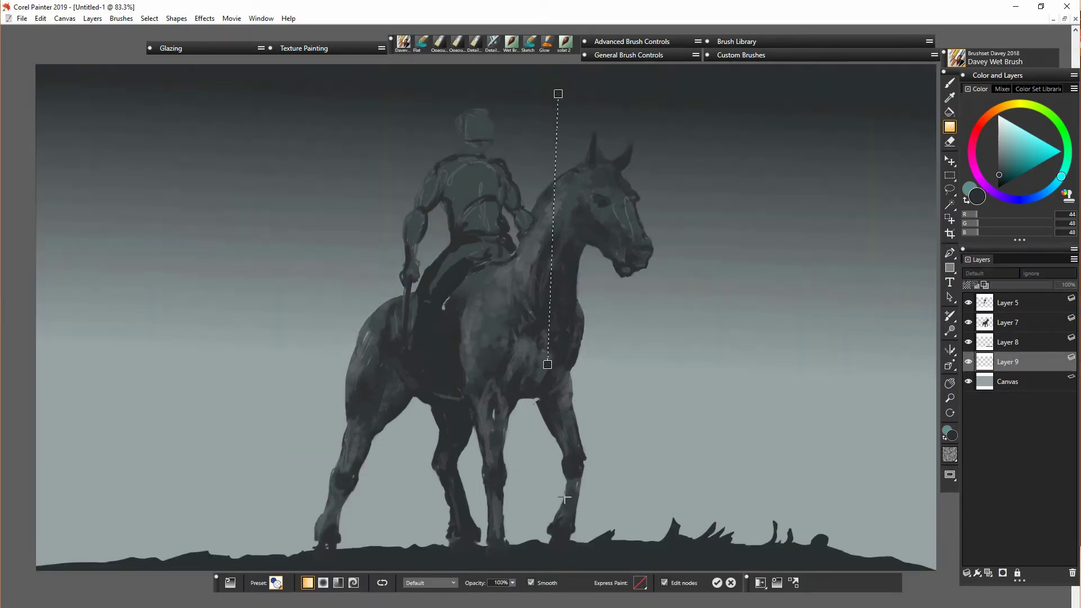
pyautogui.moveTo(558, 94); pyautogui.dragTo(560, 152)
pyautogui.moveTo(547, 365); pyautogui.dragTo(526, 412)
pyautogui.moveTo(560, 152); pyautogui.dragTo(544, 156)
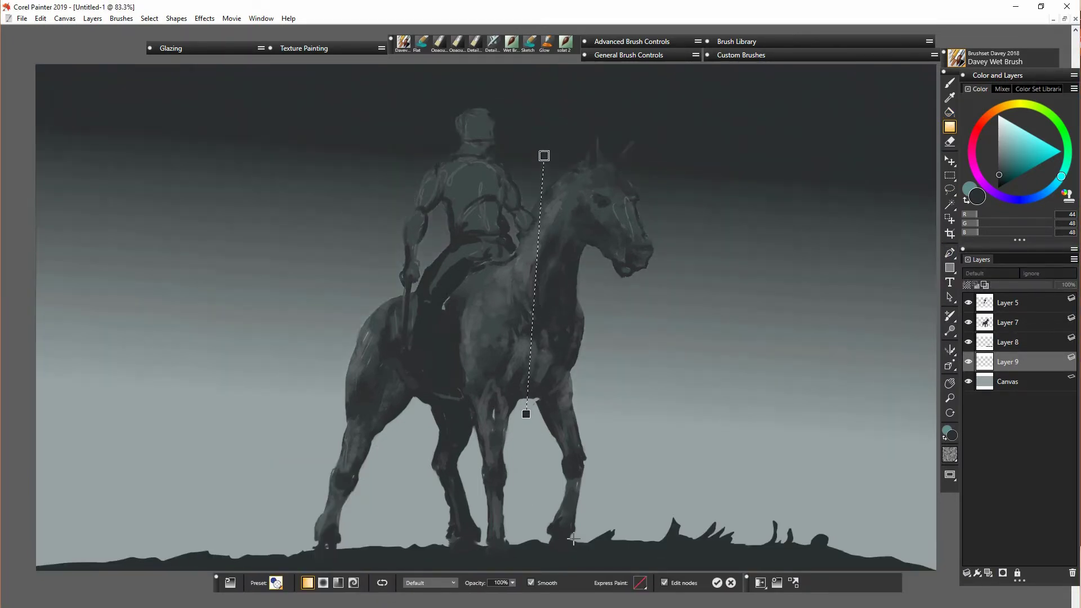
pyautogui.moveTo(526, 412); pyautogui.dragTo(488, 497)
pyautogui.press('Return')
# Try a slanted dark gradient on a new layer above the horse, confined to a selection of the horse's shape.
pyautogui.click(1021, 321)
pyautogui.rightClick(1021, 321)
pyautogui.click(988, 388)
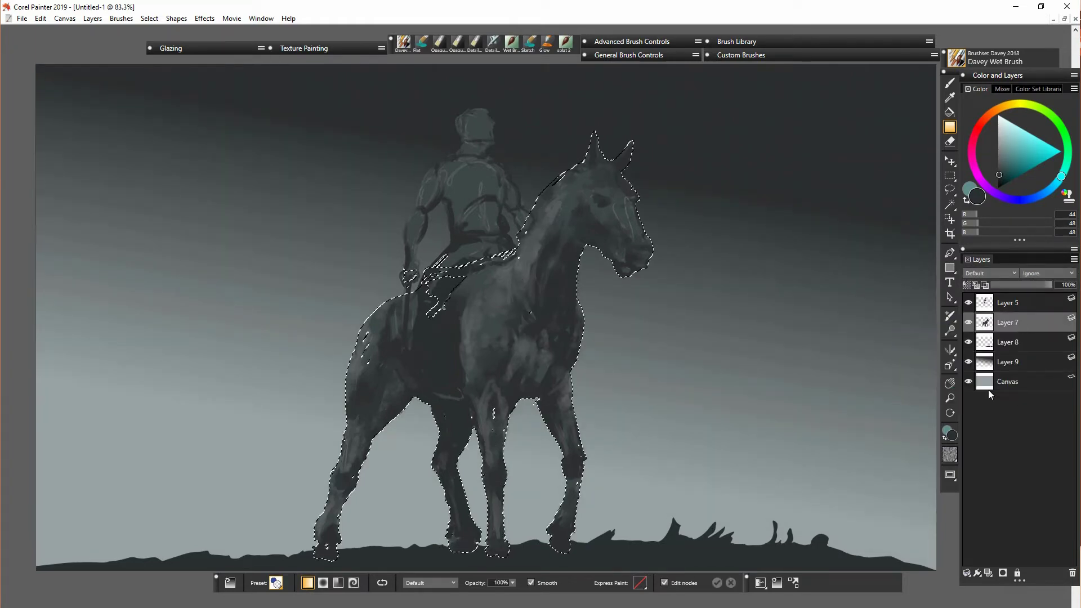
pyautogui.click(988, 572)
pyautogui.moveTo(571, 79); pyautogui.dragTo(531, 319)
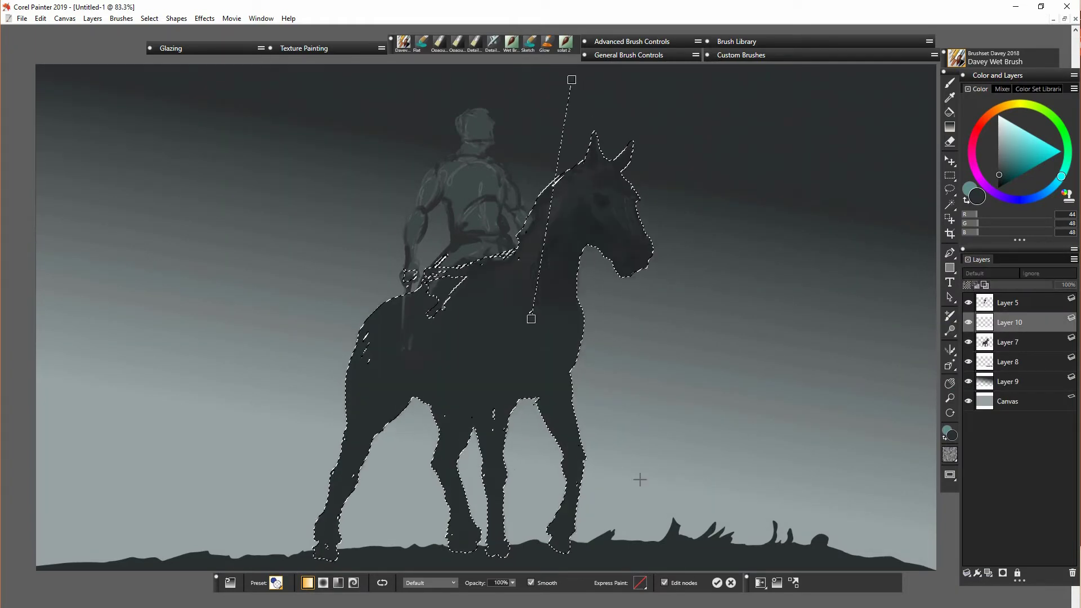
pyautogui.hotkey('ctrl', 'z')
pyautogui.moveTo(555, 99)
pyautogui.mouseDown()
pyautogui.moveTo(526, 310)
pyautogui.moveTo(429, 402)
pyautogui.mouseUp()
pyautogui.moveTo(555, 99); pyautogui.dragTo(563, 59)
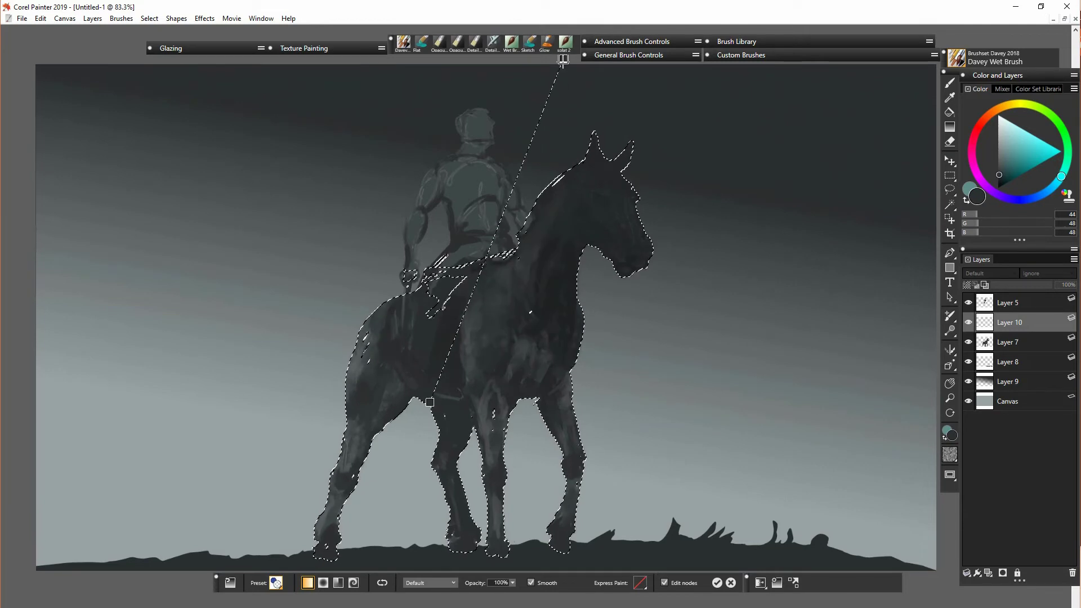
pyautogui.press('Return')
# Try the horse's gradient layer in Shadow Map mode at 64% opacity, deselect and delete the layer.
pyautogui.click(990, 273)
pyautogui.click(982, 309)
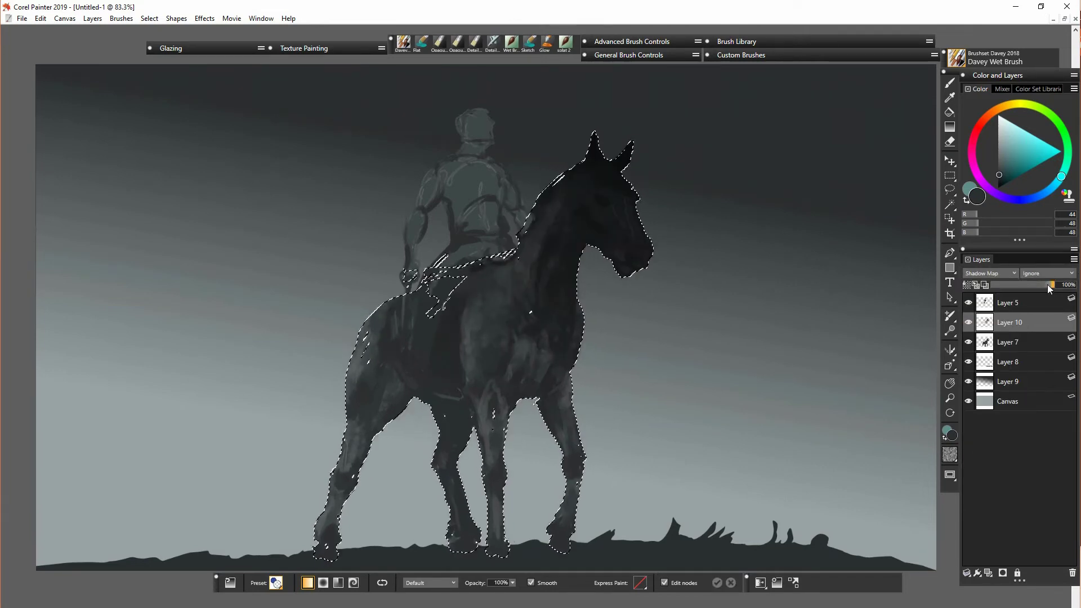
pyautogui.moveTo(1047, 285); pyautogui.dragTo(1031, 286)
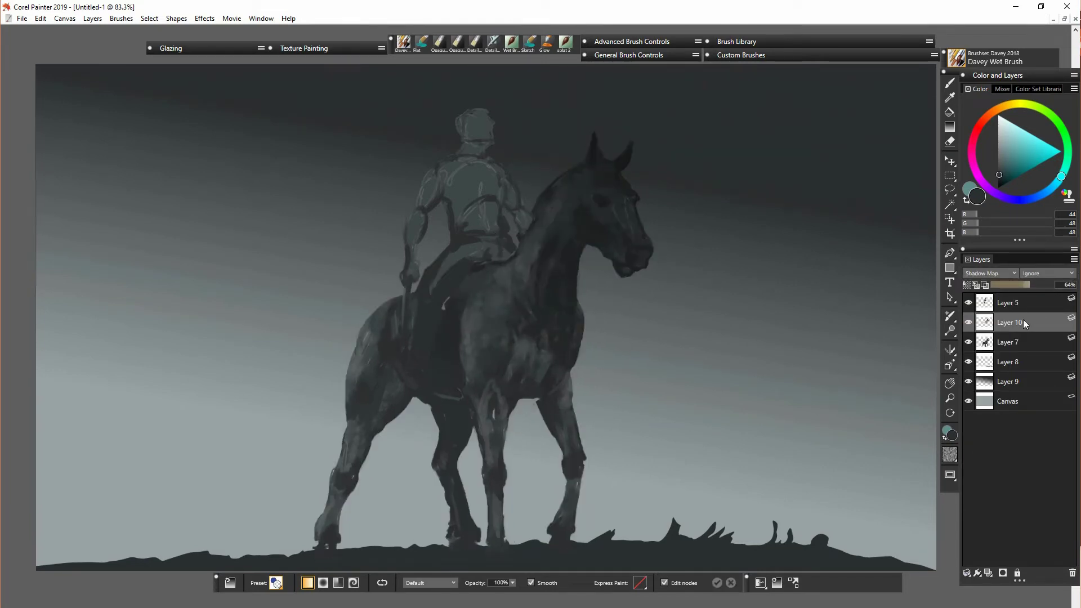
pyautogui.hotkey('ctrl', 'd')
pyautogui.click(1072, 573)
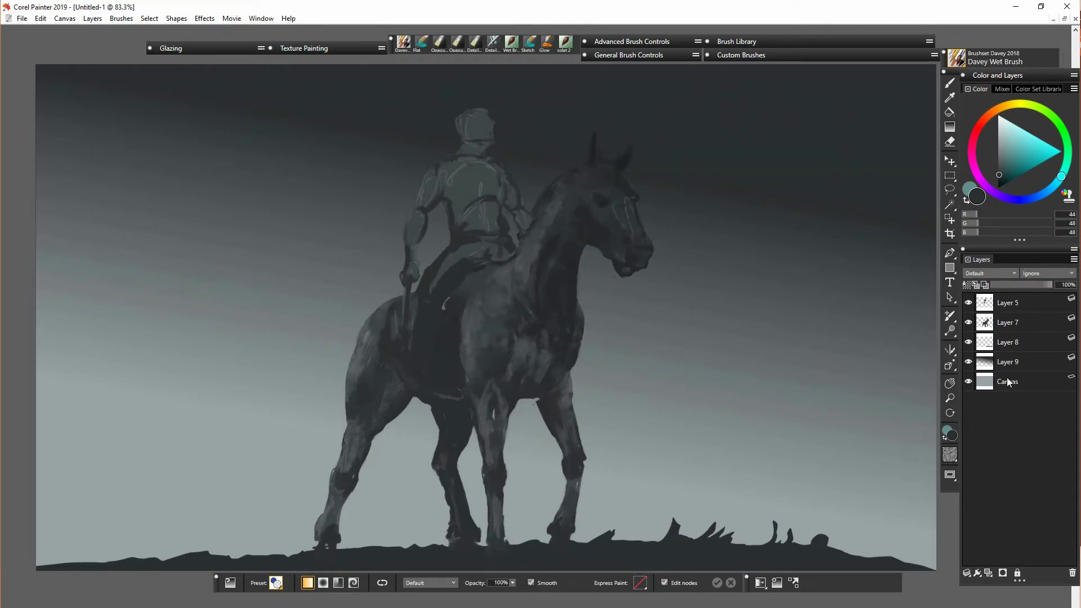
# Create a layer beneath the hidden sky gradient and fill it with the sampled background grey (RGB 153, 162, 163).
pyautogui.click(968, 322)
pyautogui.click(968, 323)
pyautogui.click(1010, 364)
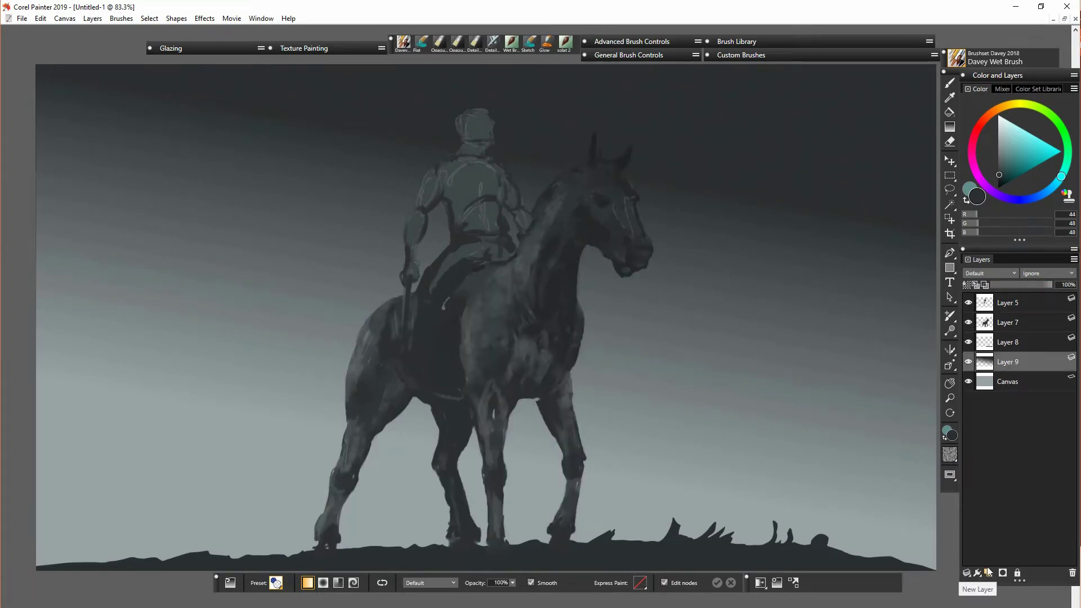
pyautogui.click(988, 573)
pyautogui.moveTo(1009, 363); pyautogui.dragTo(1008, 391)
pyautogui.click(1008, 401)
pyautogui.click(969, 362)
pyautogui.click(951, 84)
pyautogui.keyDown('alt'); pyautogui.click(901, 113); pyautogui.keyUp('alt')
pyautogui.click(950, 112)
pyautogui.click(1009, 381)
pyautogui.click(878, 361)
pyautogui.click(969, 401)
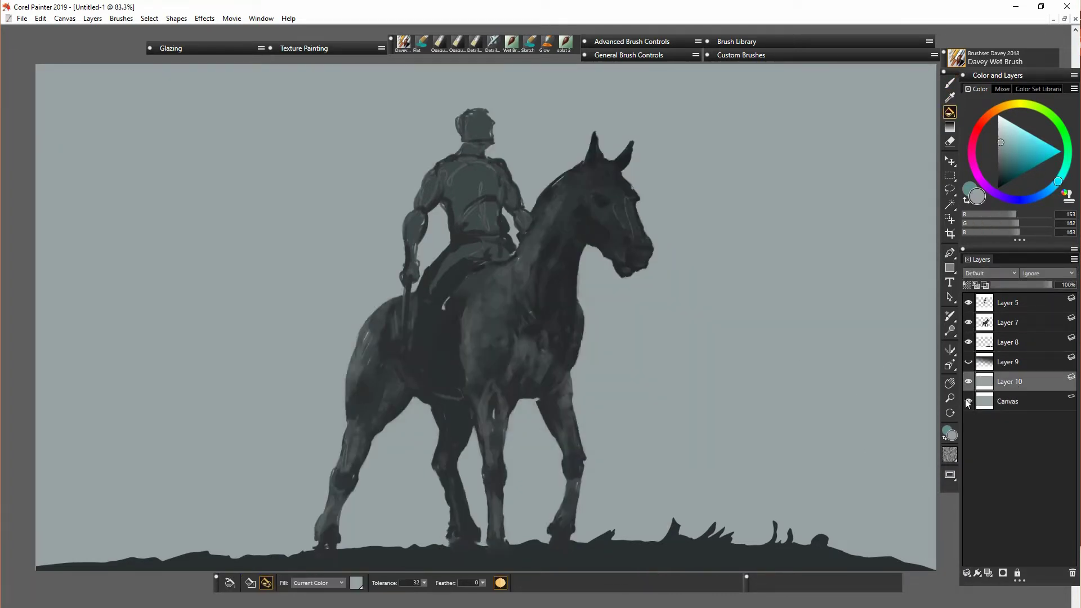
# Show the sky gradient again and merge it with the grey background layer below it.
pyautogui.click(1008, 364)
pyautogui.click(969, 362)
pyautogui.click(969, 362)
pyautogui.click(969, 381)
pyautogui.click(1016, 362)
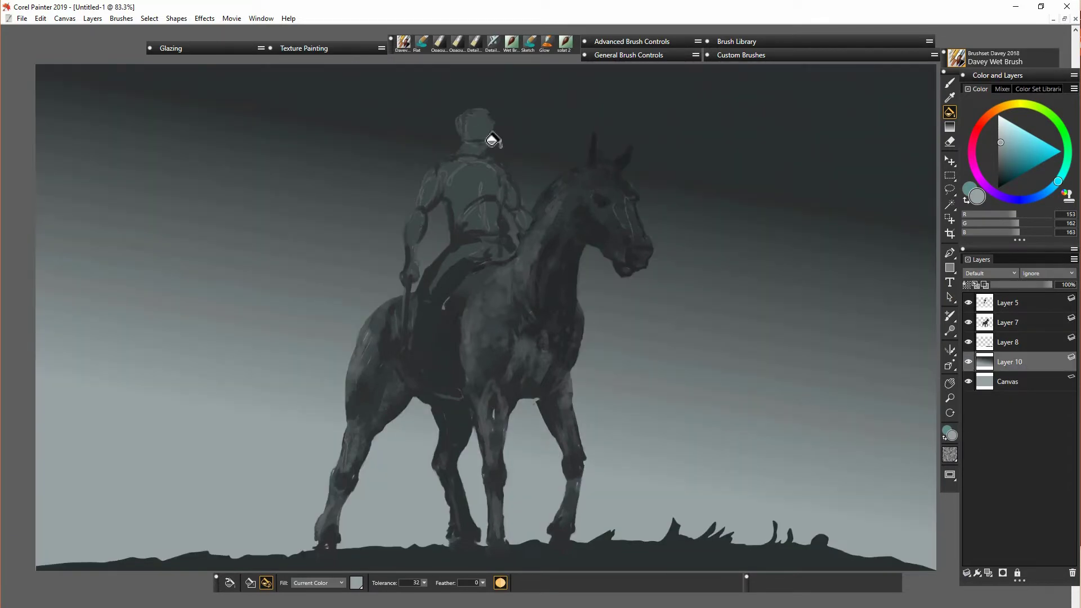
# Set the Davey Wet Brush to size 104.2 and paint sampled dark grey clouds in front of the horse.
pyautogui.click(403, 43)
pyautogui.click(347, 582)
pyautogui.click(361, 597)
pyautogui.keyDown('alt'); pyautogui.click(891, 364); pyautogui.keyUp('alt')
pyautogui.moveTo(840, 271); pyautogui.dragTo(624, 299)
pyautogui.click(624, 299)
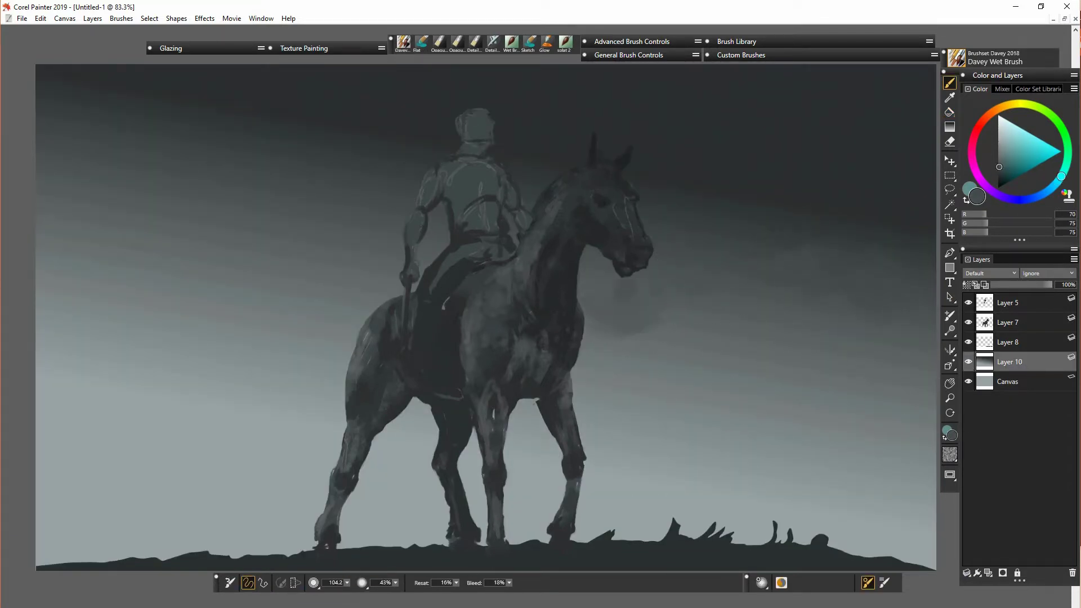
# Paint more clouds behind the rider and along the dark edge of the upper sky using greys sampled from the picture.
pyautogui.keyDown('alt'); pyautogui.click(435, 246); pyautogui.keyUp('alt')
pyautogui.moveTo(370, 254); pyautogui.dragTo(329, 255)
pyautogui.keyDown('alt'); pyautogui.click(346, 221); pyautogui.keyUp('alt')
pyautogui.moveTo(361, 148); pyautogui.dragTo(337, 151)
pyautogui.moveTo(125, 110)
pyautogui.mouseDown()
pyautogui.moveTo(45, 138)
pyautogui.moveTo(93, 160)
pyautogui.mouseUp()
pyautogui.keyDown('alt'); pyautogui.click(158, 134); pyautogui.keyUp('alt')
pyautogui.moveTo(131, 158)
pyautogui.mouseDown()
pyautogui.moveTo(169, 158)
pyautogui.moveTo(179, 181)
pyautogui.mouseUp()
pyautogui.moveTo(883, 191)
pyautogui.mouseDown()
pyautogui.moveTo(811, 160)
pyautogui.moveTo(704, 194)
pyautogui.mouseUp()
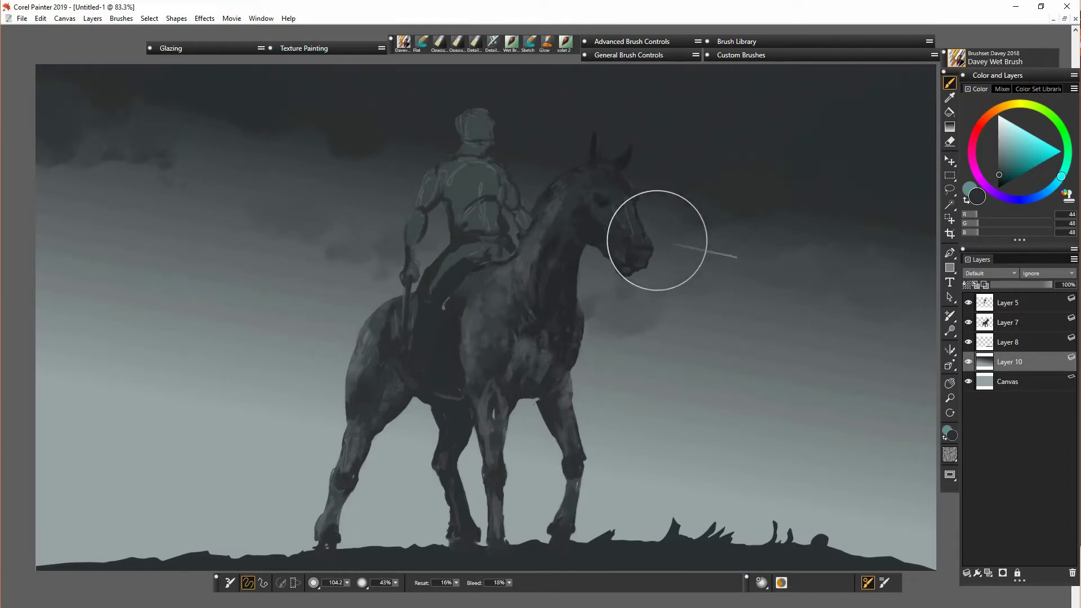
# Sample a mid grey (RGB 122, 130, 131) and paint clouds across the sky behind the horse and low on both sides.
pyautogui.keyDown('alt'); pyautogui.click(181, 333); pyautogui.keyUp('alt')
pyautogui.moveTo(183, 338); pyautogui.dragTo(231, 362)
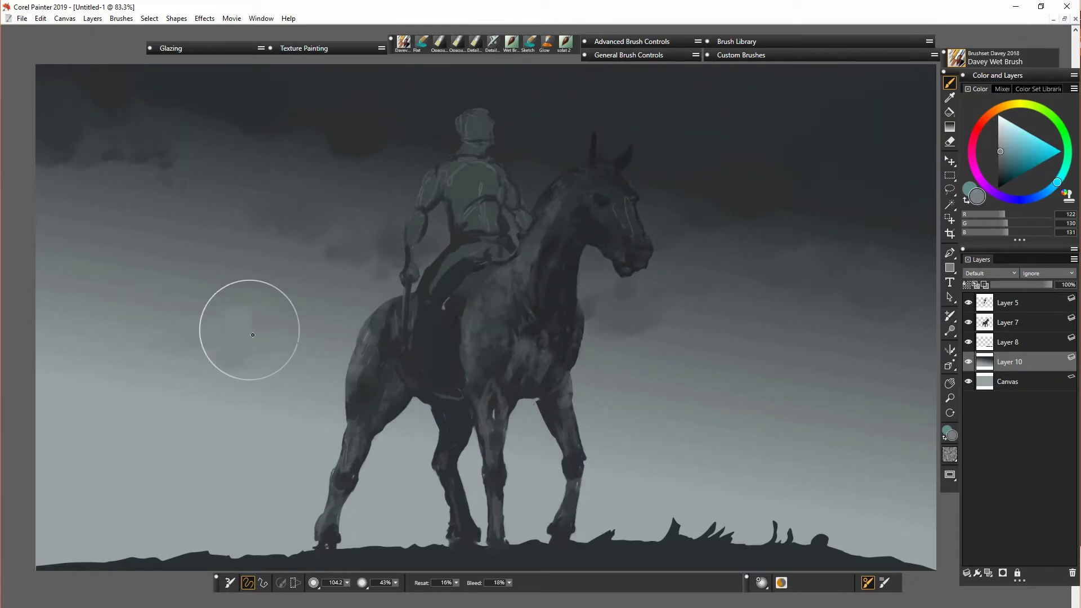
pyautogui.moveTo(309, 366); pyautogui.dragTo(341, 365)
pyautogui.moveTo(55, 266); pyautogui.dragTo(63, 240)
pyautogui.moveTo(132, 276)
pyautogui.mouseDown()
pyautogui.moveTo(138, 306)
pyautogui.moveTo(70, 366)
pyautogui.moveTo(96, 317)
pyautogui.moveTo(148, 374)
pyautogui.mouseUp()
pyautogui.moveTo(901, 394)
pyautogui.mouseDown()
pyautogui.moveTo(811, 445)
pyautogui.moveTo(823, 420)
pyautogui.mouseUp()
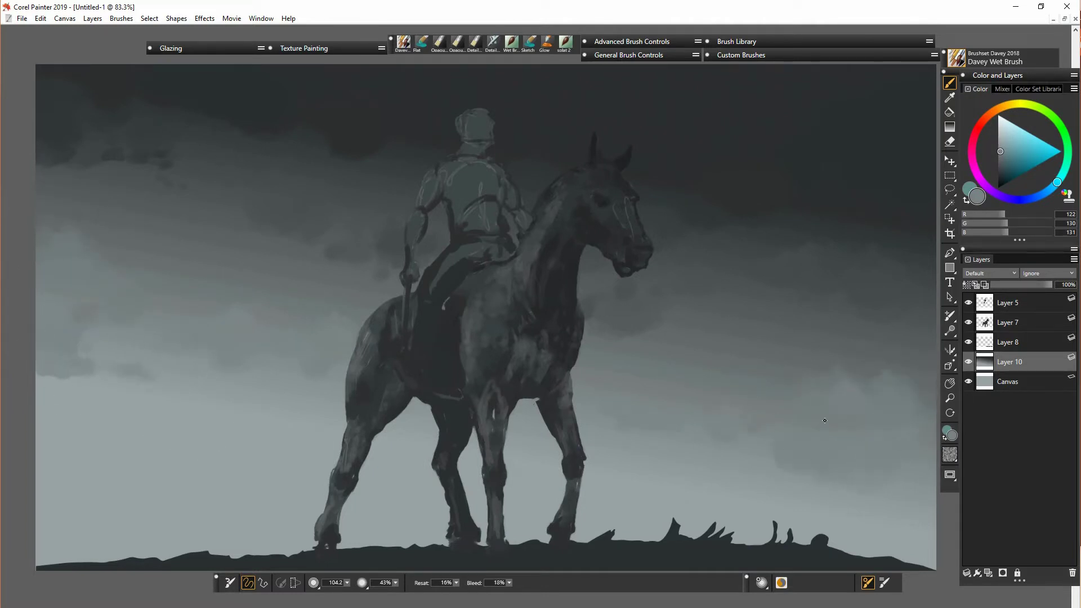
pyautogui.moveTo(743, 431)
pyautogui.mouseDown()
pyautogui.moveTo(685, 446)
pyautogui.moveTo(606, 440)
pyautogui.mouseUp()
pyautogui.moveTo(335, 402)
pyautogui.mouseDown()
pyautogui.moveTo(306, 426)
pyautogui.moveTo(243, 420)
pyautogui.mouseUp()
pyautogui.moveTo(144, 363); pyautogui.dragTo(135, 380)
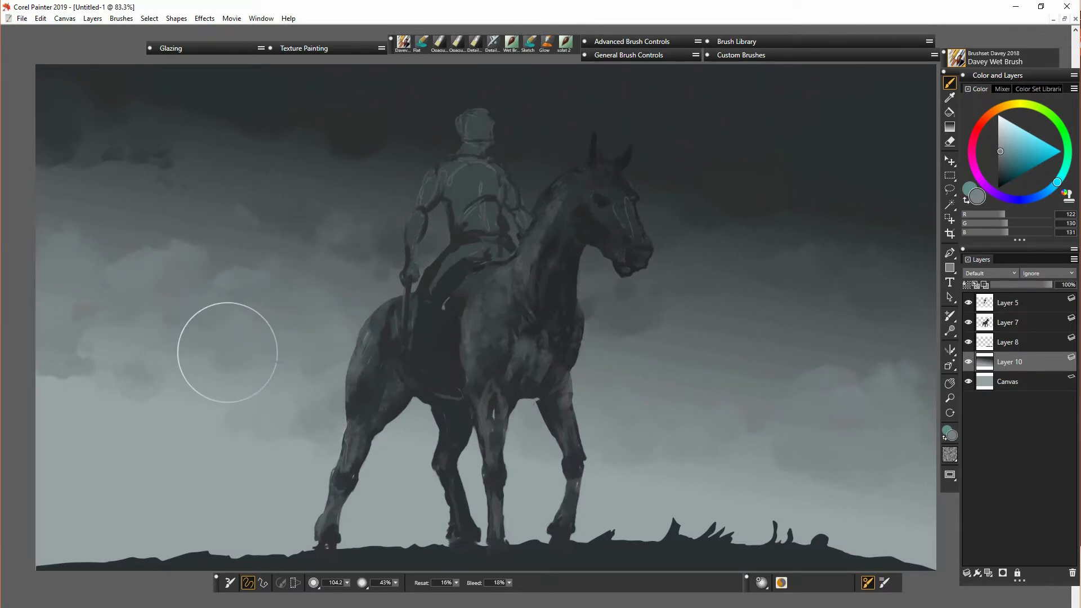
# Build up more grey clouds in front of the horse, between its legs, behind the rider and toward both edges of the sky.
pyautogui.moveTo(724, 352); pyautogui.dragTo(686, 410)
pyautogui.moveTo(695, 366)
pyautogui.mouseDown()
pyautogui.moveTo(743, 351)
pyautogui.moveTo(769, 372)
pyautogui.mouseUp()
pyautogui.moveTo(606, 416); pyautogui.dragTo(627, 467)
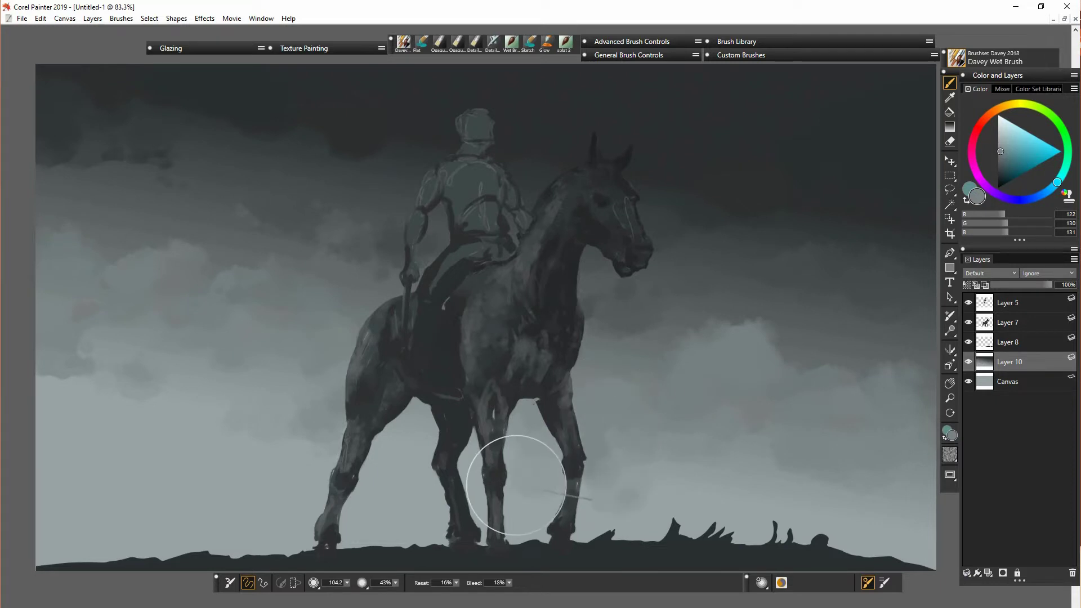
pyautogui.moveTo(529, 482); pyautogui.dragTo(558, 473)
pyautogui.moveTo(260, 220)
pyautogui.mouseDown()
pyautogui.moveTo(322, 256)
pyautogui.moveTo(302, 248)
pyautogui.mouseUp()
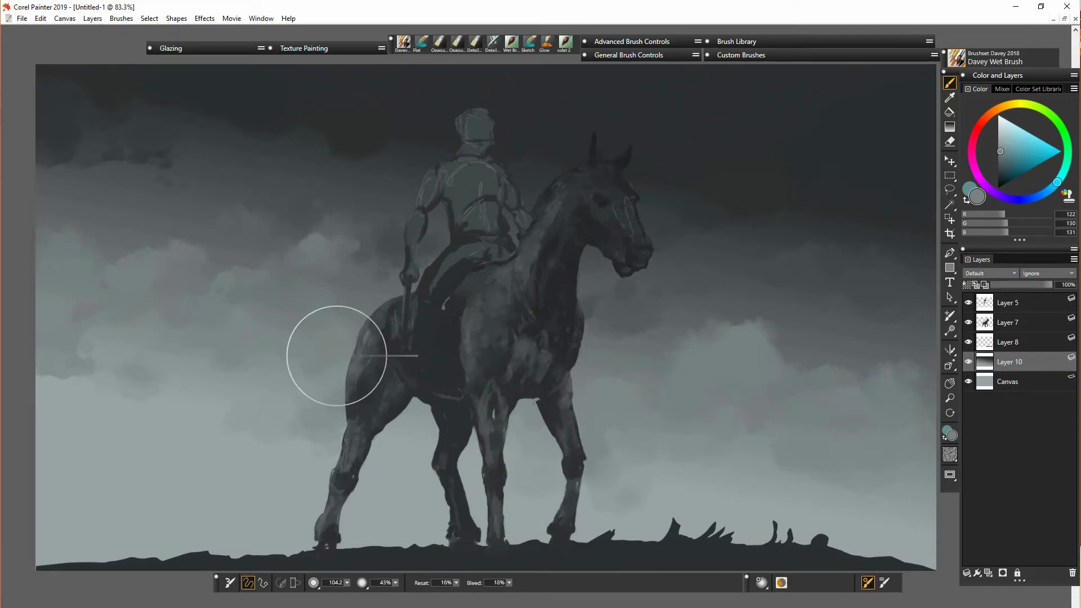
pyautogui.moveTo(348, 310); pyautogui.dragTo(363, 301)
pyautogui.moveTo(60, 248)
pyautogui.mouseDown()
pyautogui.moveTo(96, 244)
pyautogui.moveTo(54, 216)
pyautogui.mouseUp()
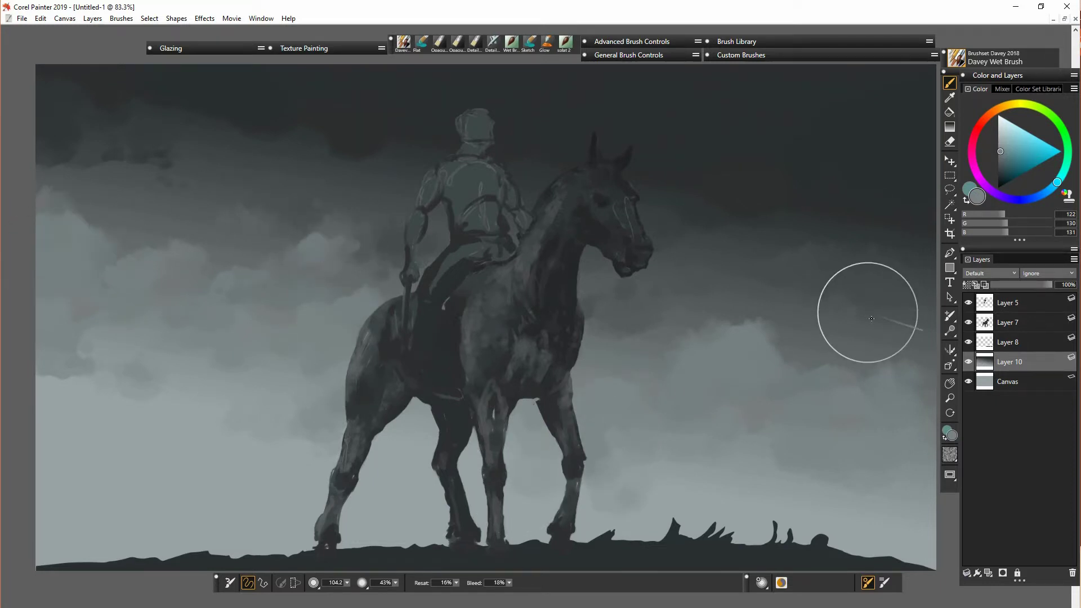
pyautogui.moveTo(831, 348); pyautogui.dragTo(849, 356)
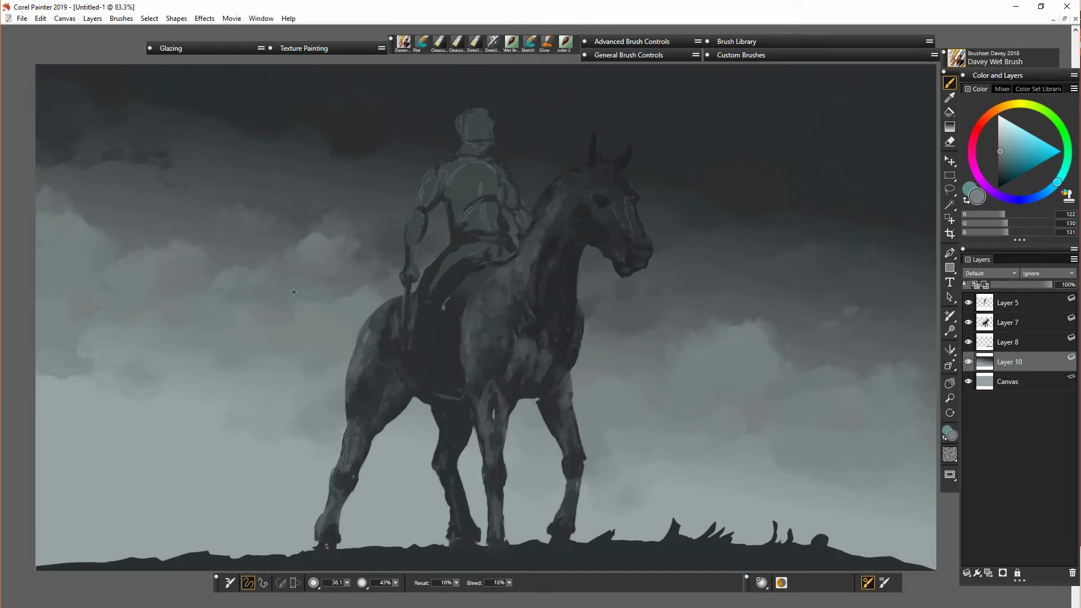
# Apply the Soften focus effect to the cloudy sky layer.
pyautogui.click(204, 18)
pyautogui.moveTo(236, 152)
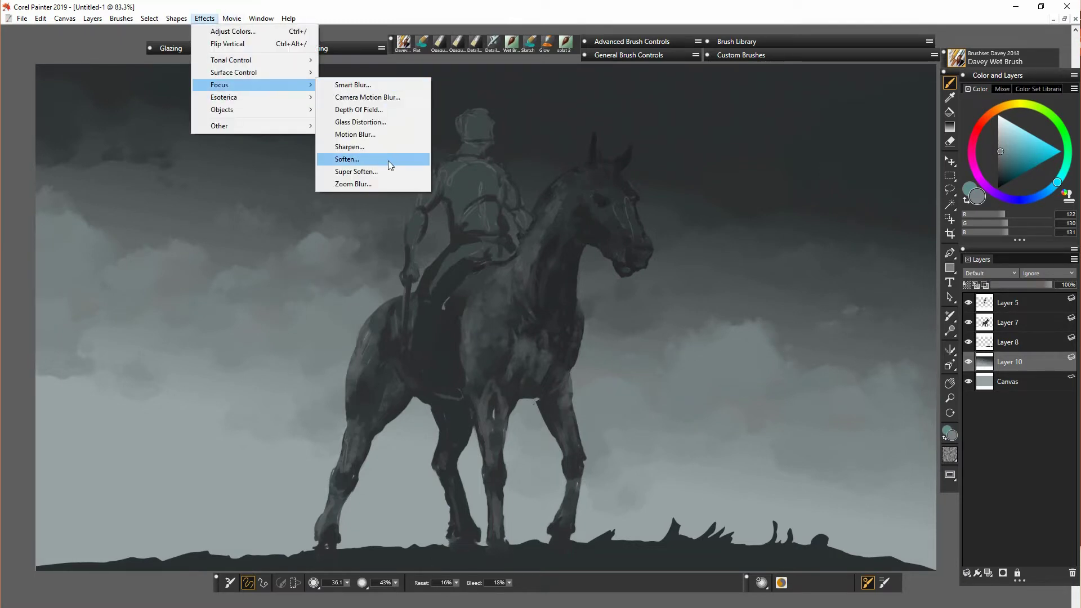
pyautogui.click(388, 162)
pyautogui.click(562, 383)
# Recolour the sky layer to a dusky pinkish red with Adjust Colors, shifting its hue and raising its saturation and value.
pyautogui.click(752, 55)
pyautogui.click(734, 143)
pyautogui.moveTo(560, 348); pyautogui.dragTo(614, 347)
pyautogui.moveTo(561, 328)
pyautogui.mouseDown()
pyautogui.moveTo(616, 329)
pyautogui.moveTo(516, 330)
pyautogui.mouseUp()
pyautogui.moveTo(561, 367); pyautogui.dragTo(569, 366)
pyautogui.moveTo(516, 328); pyautogui.dragTo(613, 331)
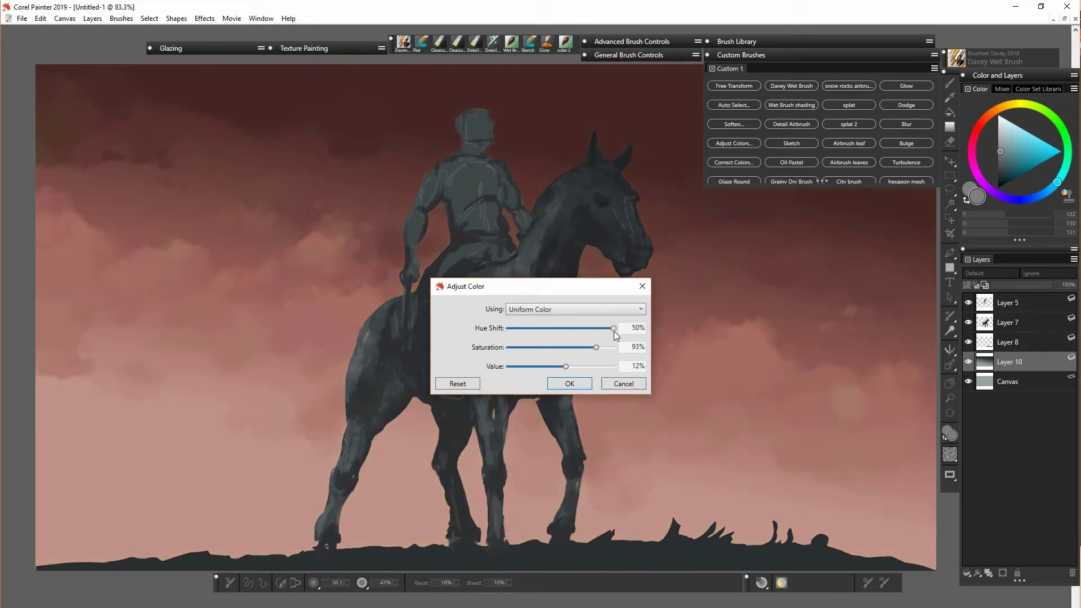
pyautogui.click(579, 384)
pyautogui.click(969, 363)
pyautogui.click(970, 363)
# Darken the ground, horse and rider layers one after another with Adjust Colors.
pyautogui.click(988, 340)
pyautogui.click(734, 143)
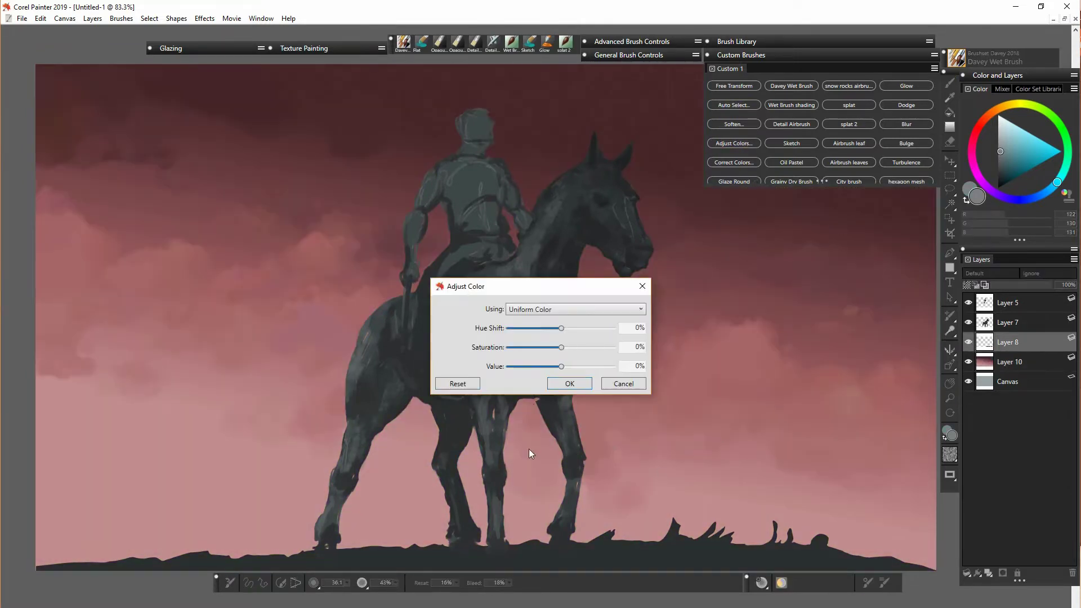
pyautogui.moveTo(561, 367); pyautogui.dragTo(556, 367)
pyautogui.click(575, 384)
pyautogui.click(994, 323)
pyautogui.click(735, 144)
pyautogui.click(579, 385)
pyautogui.click(996, 303)
pyautogui.click(734, 144)
pyautogui.click(577, 384)
# Add a layer beneath the horse and paint sampled dark grey (RGB 29, 31, 31) around its legs and body, reducing the brush to 15.3.
pyautogui.click(996, 323)
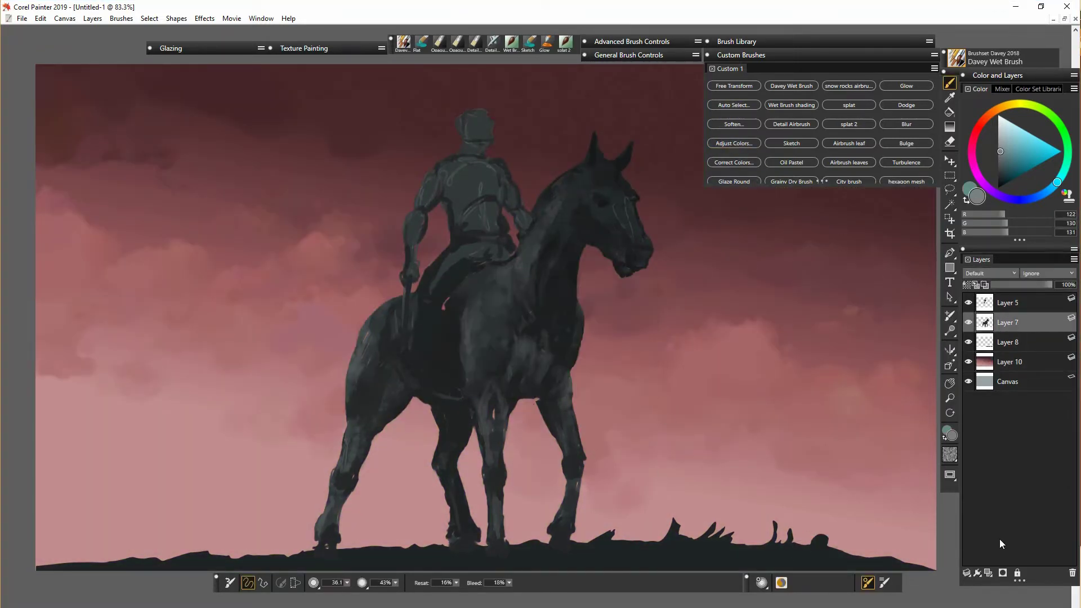
pyautogui.click(988, 572)
pyautogui.moveTo(1002, 323); pyautogui.dragTo(1002, 351)
pyautogui.moveTo(559, 474); pyautogui.dragTo(568, 482)
pyautogui.keyDown('alt'); pyautogui.click(491, 405); pyautogui.keyUp('alt')
pyautogui.moveTo(492, 411); pyautogui.dragTo(493, 418)
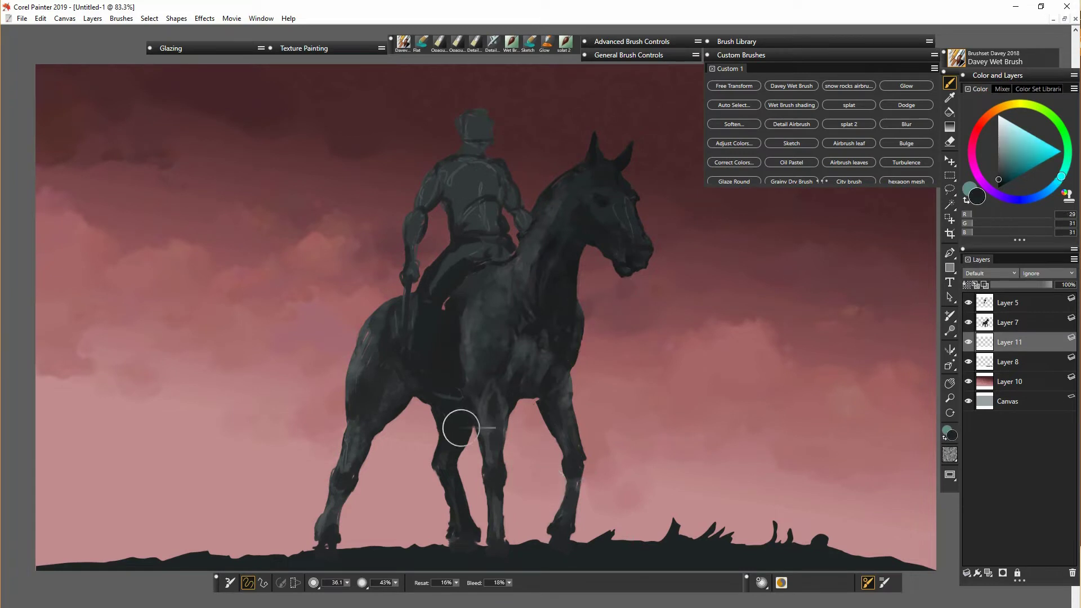
pyautogui.moveTo(368, 338); pyautogui.dragTo(380, 375)
pyautogui.click(347, 583)
pyautogui.moveTo(341, 595); pyautogui.dragTo(331, 595)
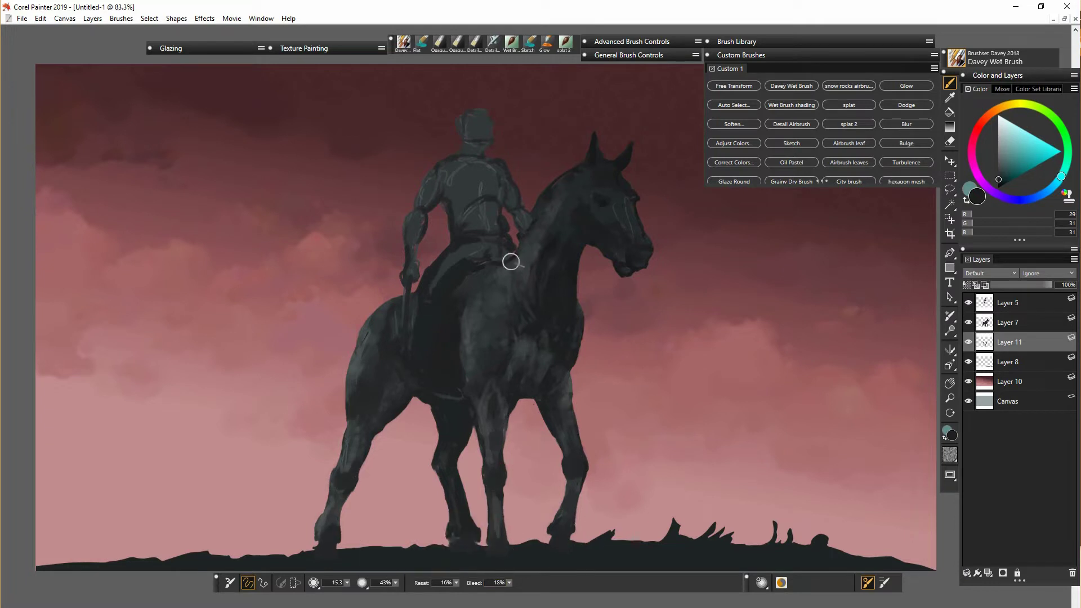
# Merge the horse layer with the new paint layer below it and preserve the merged layer's transparency.
pyautogui.click(1013, 326)
pyautogui.keyDown('shift'); pyautogui.click(1003, 344); pyautogui.keyUp('shift')
pyautogui.hotkey('ctrl', 'e')
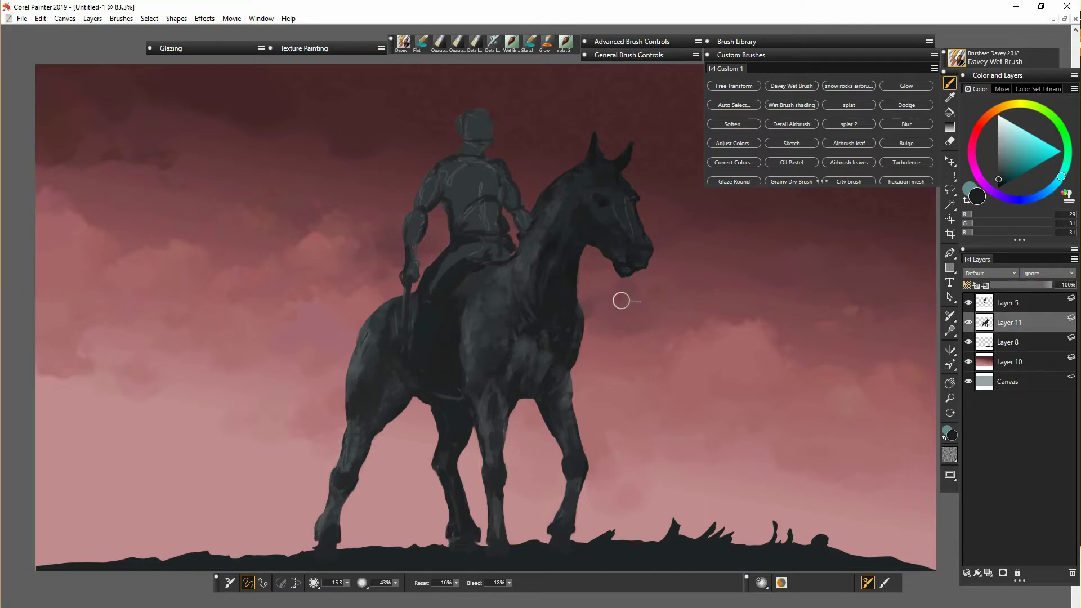
# Shade the horse's head, neck, chest and legs with greys sampled from its body, enlarging the brush to 23.5.
pyautogui.keyDown('alt'); pyautogui.click(588, 227); pyautogui.keyUp('alt')
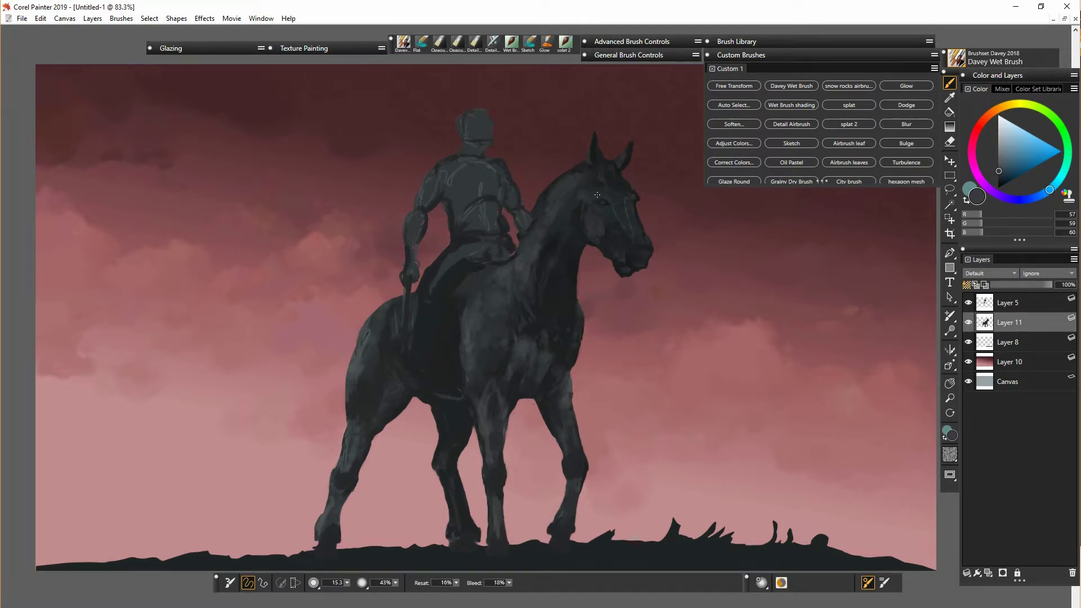
pyautogui.keyDown('alt'); pyautogui.click(545, 269); pyautogui.keyUp('alt')
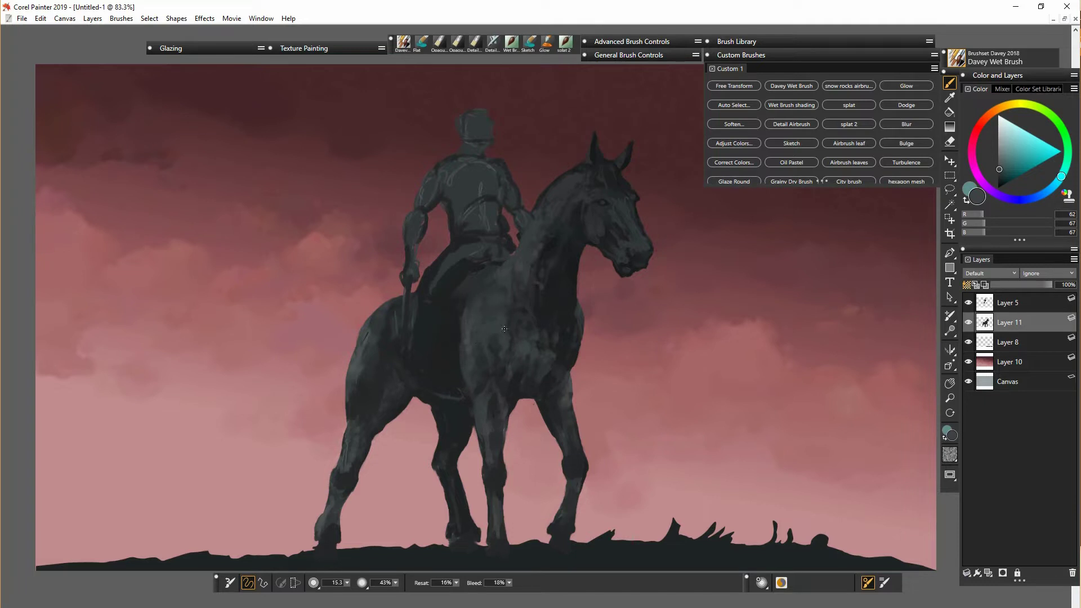
pyautogui.keyDown('alt'); pyautogui.click(472, 354); pyautogui.keyUp('alt')
pyautogui.moveTo(490, 285); pyautogui.dragTo(485, 313)
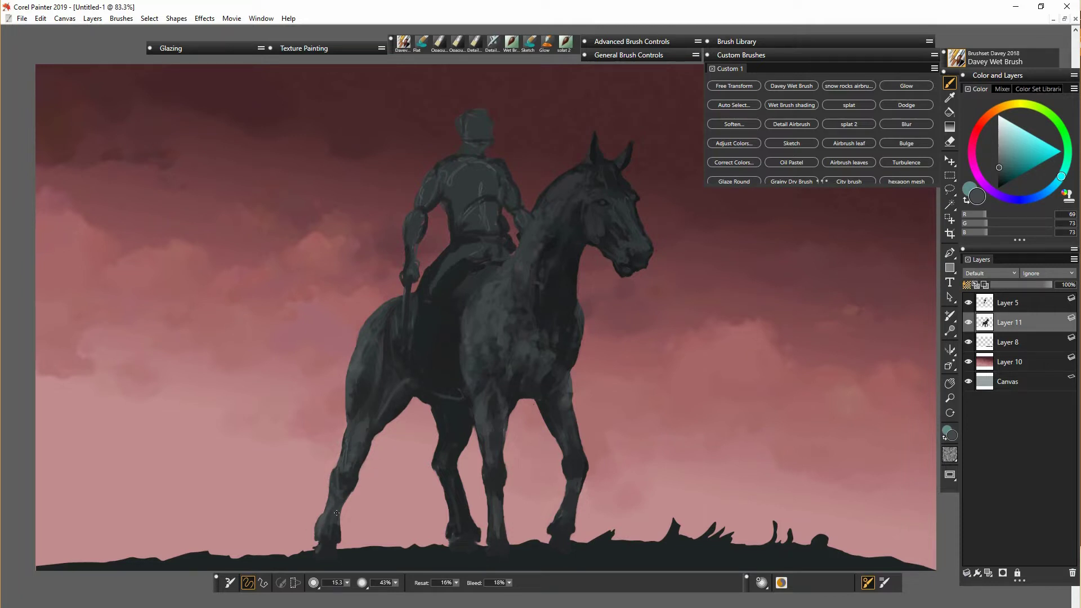
pyautogui.press(']')
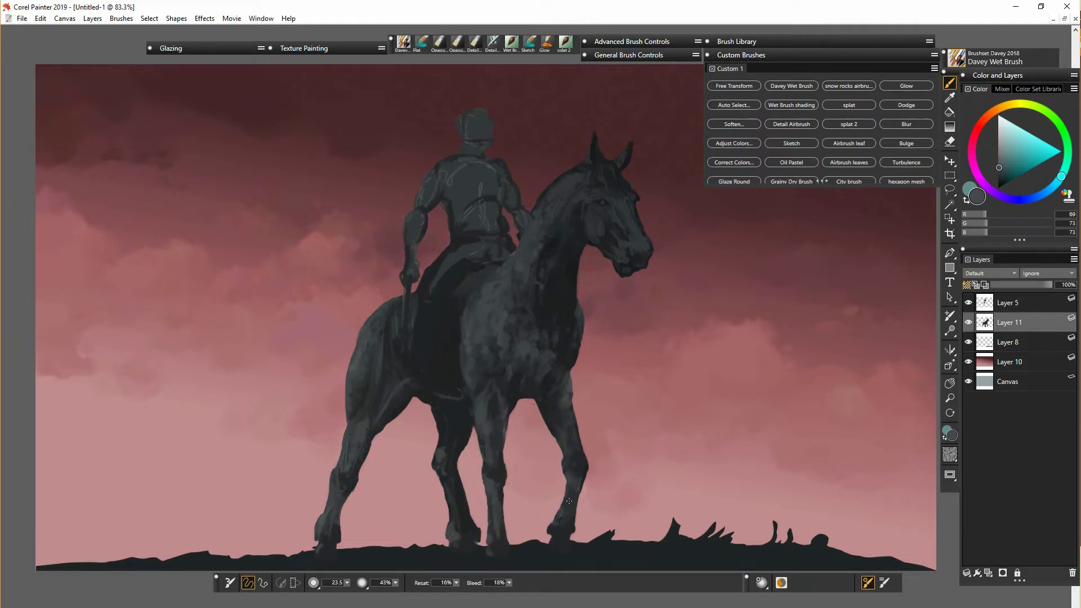
pyautogui.moveTo(569, 501); pyautogui.dragTo(565, 533)
# Pick a lighter grey (RGB 97, 101, 101) and paint highlights on the horse's chest, rump and hind leg.
pyautogui.click(999, 159)
pyautogui.moveTo(546, 352); pyautogui.dragTo(530, 349)
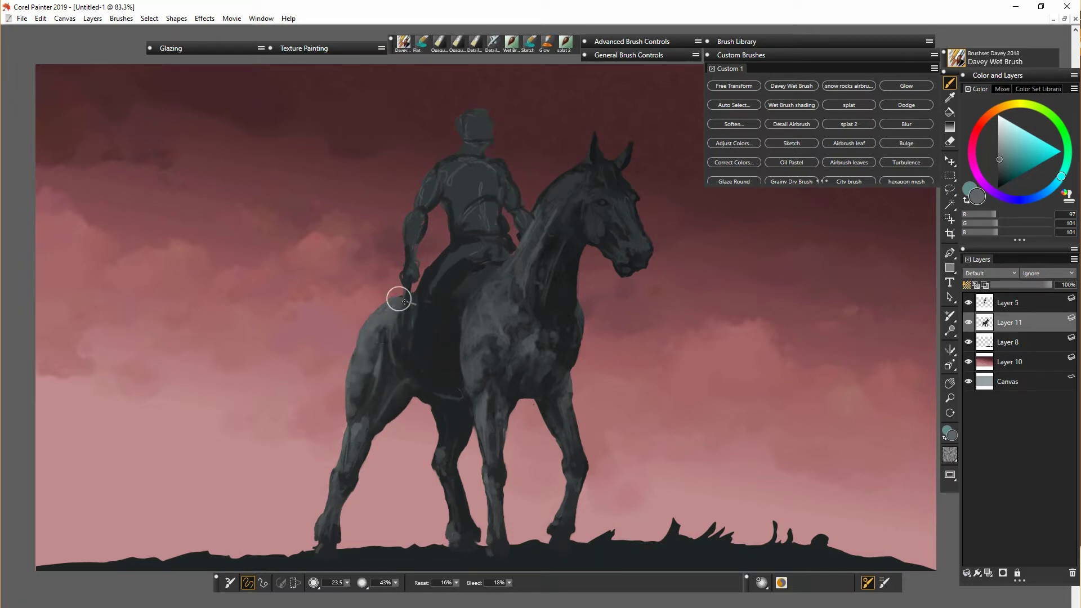
pyautogui.moveTo(404, 299)
pyautogui.mouseDown()
pyautogui.moveTo(402, 351)
pyautogui.moveTo(396, 330)
pyautogui.moveTo(426, 304)
pyautogui.moveTo(377, 359)
pyautogui.mouseUp()
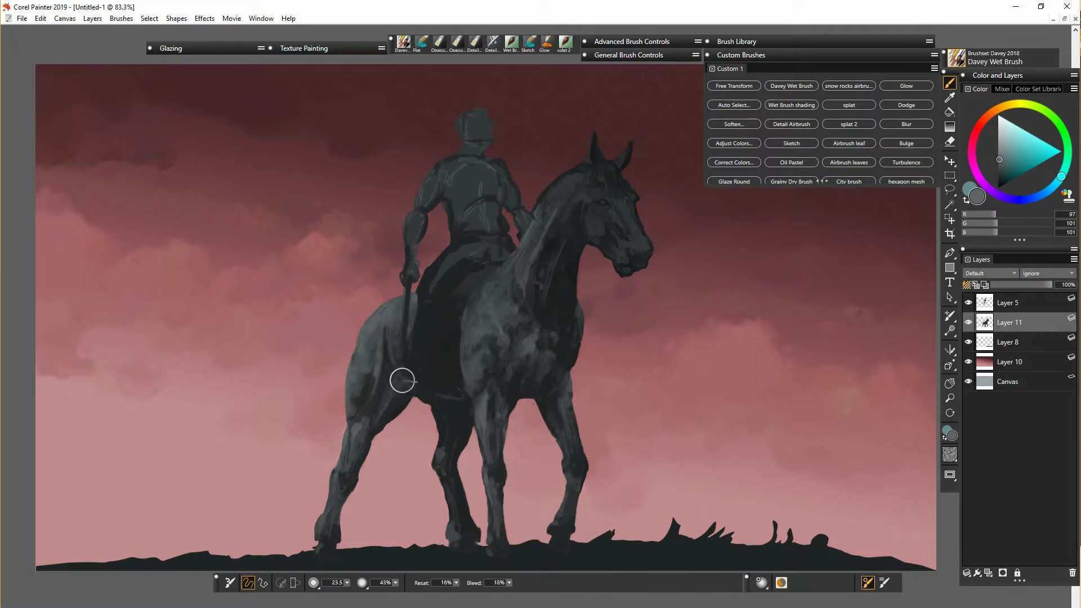
pyautogui.moveTo(342, 482); pyautogui.dragTo(320, 533)
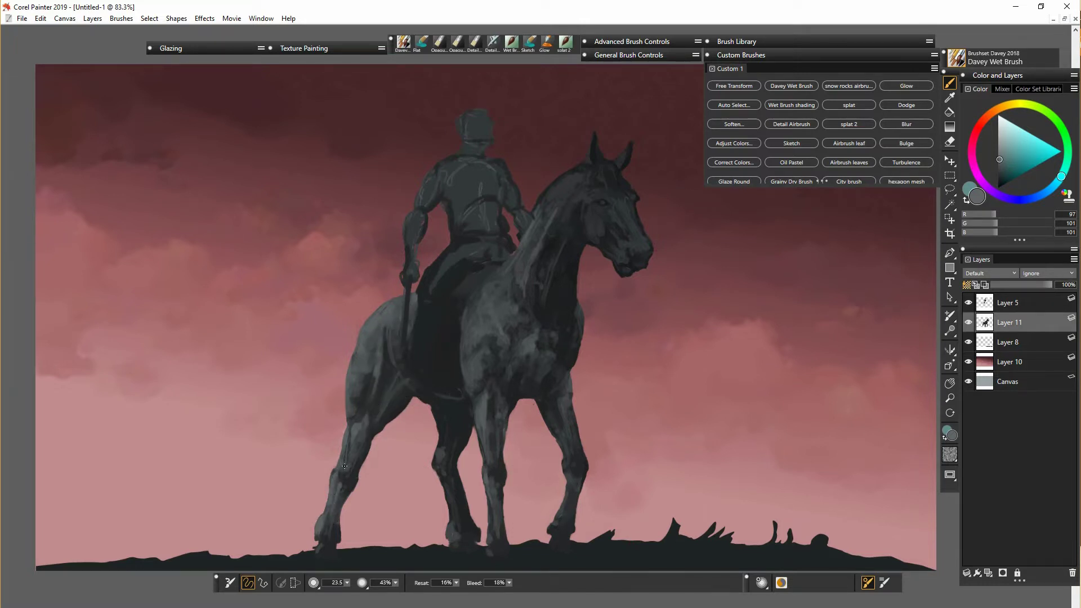
# Unlock the horse layer's transparency and switch to the Eraser with light grey (RGB 175, 177, 177) selected.
pyautogui.click(967, 285)
pyautogui.click(998, 138)
pyautogui.click(950, 142)
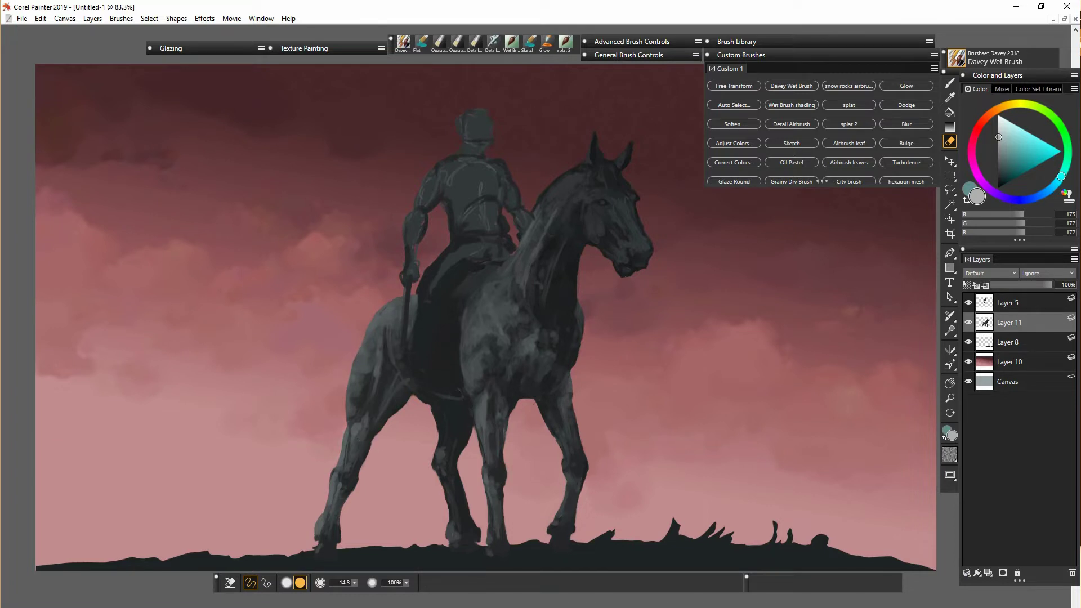
# Scale the rider layer down slightly on the horse with Free Transform.
pyautogui.click(1008, 302)
pyautogui.click(733, 86)
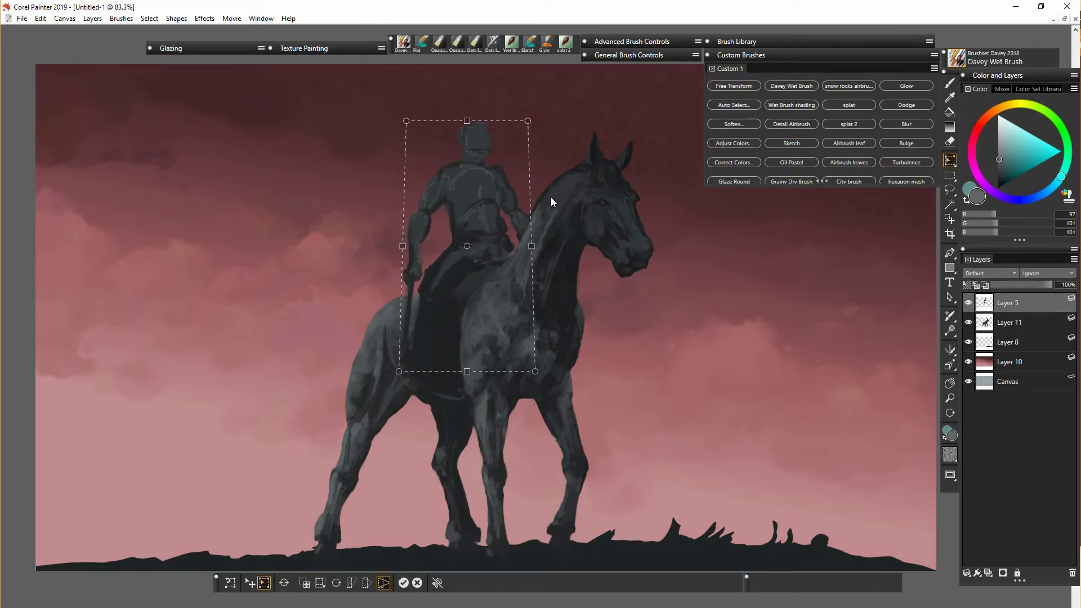
pyautogui.moveTo(398, 371); pyautogui.dragTo(396, 378)
pyautogui.press('Return')
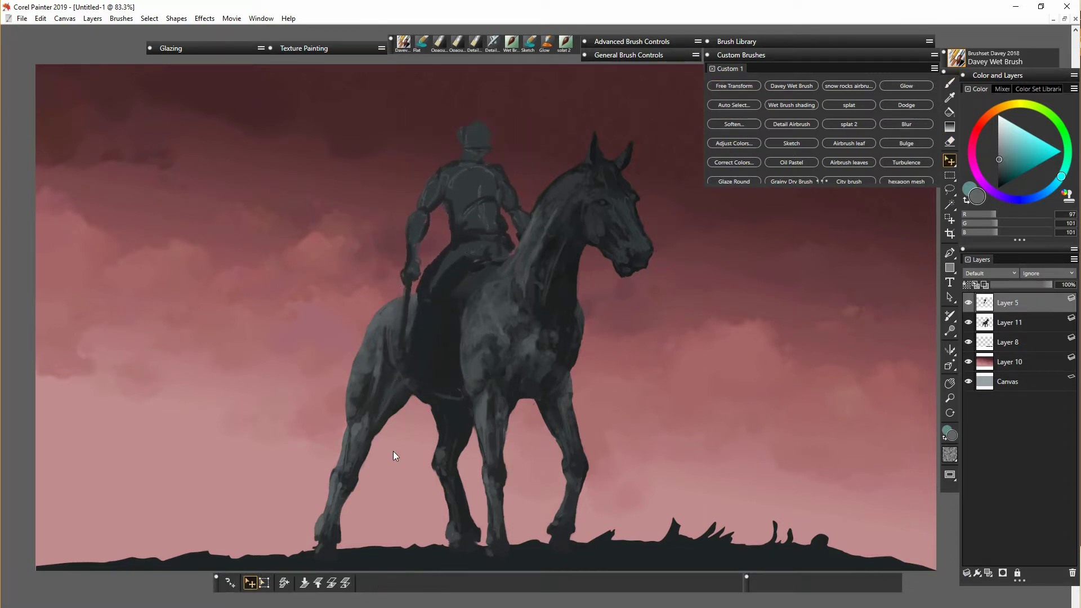
# Shift the horse layer's hue toward a warm brownish grey with Adjust Colors.
pyautogui.click(1015, 324)
pyautogui.click(734, 143)
pyautogui.moveTo(563, 286); pyautogui.dragTo(774, 274)
pyautogui.moveTo(772, 317); pyautogui.dragTo(775, 318)
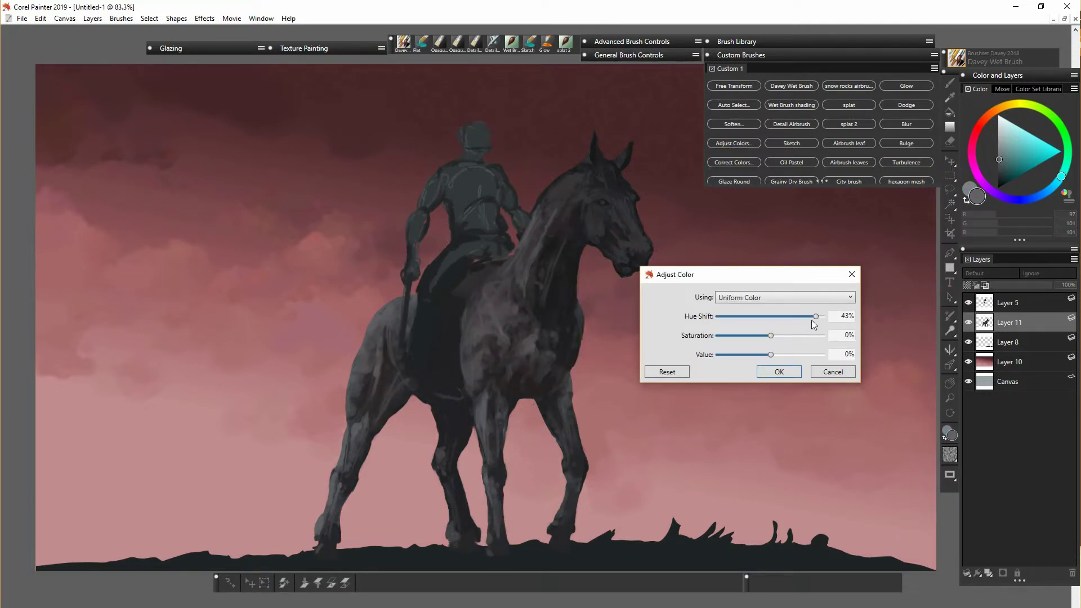
pyautogui.moveTo(771, 354); pyautogui.dragTo(768, 355)
pyautogui.click(828, 373)
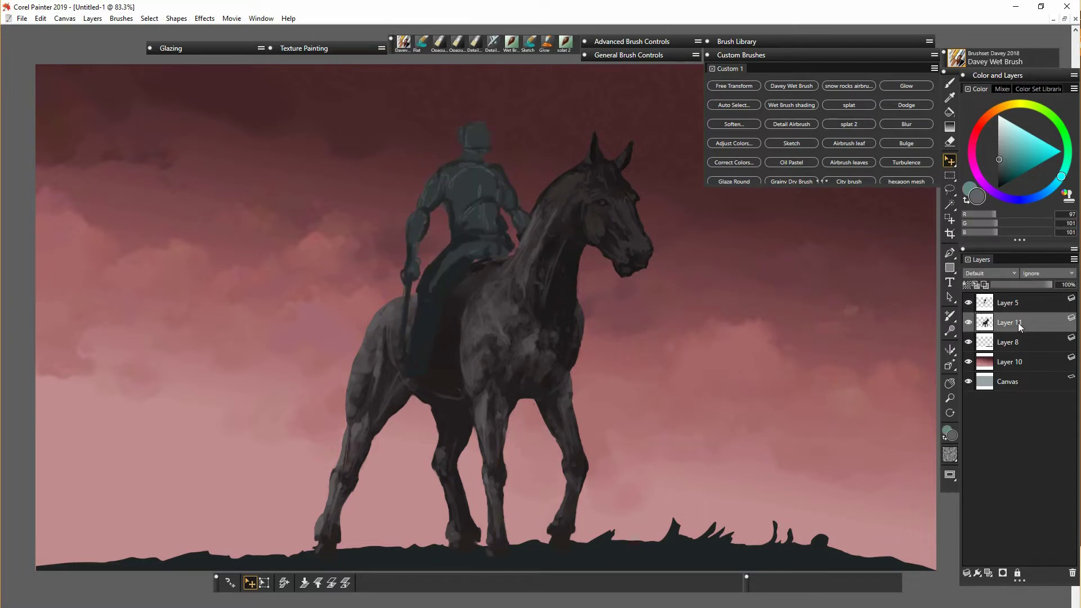
# Shift the rider layer's hue to a warm dark grey that matches the horse.
pyautogui.click(1008, 303)
pyautogui.click(734, 104)
pyautogui.click(635, 367)
pyautogui.click(733, 143)
pyautogui.moveTo(561, 328); pyautogui.dragTo(609, 328)
pyautogui.click(569, 384)
# Adjust the ground layer's colour with Hue Shift 45%, Saturation 13% and Value -4%.
pyautogui.click(1009, 342)
pyautogui.click(733, 143)
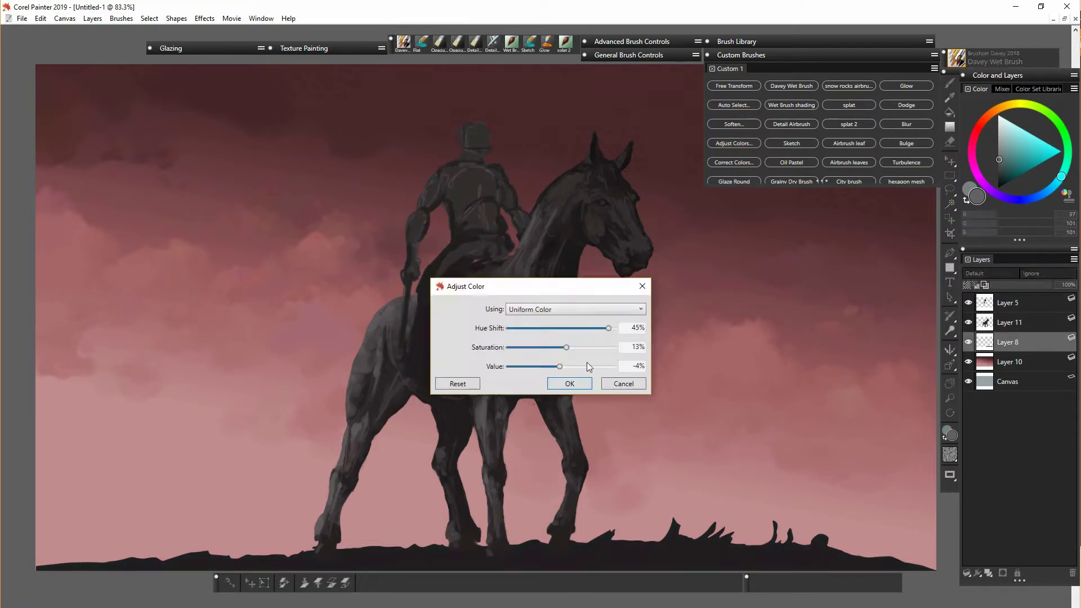
pyautogui.click(569, 383)
# Paint dusty pink (RGB 169, 135, 137) on the horse's shoulder and chest, setting the brush to size 35.0 and 18% opacity.
pyautogui.click(1016, 326)
pyautogui.click(949, 85)
pyautogui.click(1012, 145)
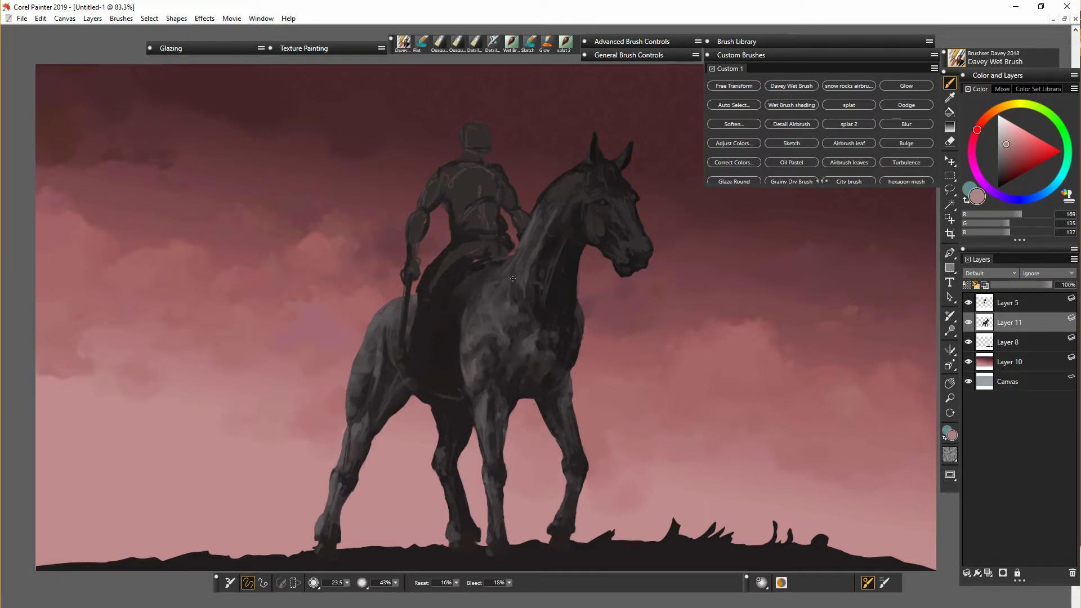
pyautogui.moveTo(510, 292)
pyautogui.mouseDown()
pyautogui.moveTo(489, 295)
pyautogui.moveTo(495, 307)
pyautogui.mouseUp()
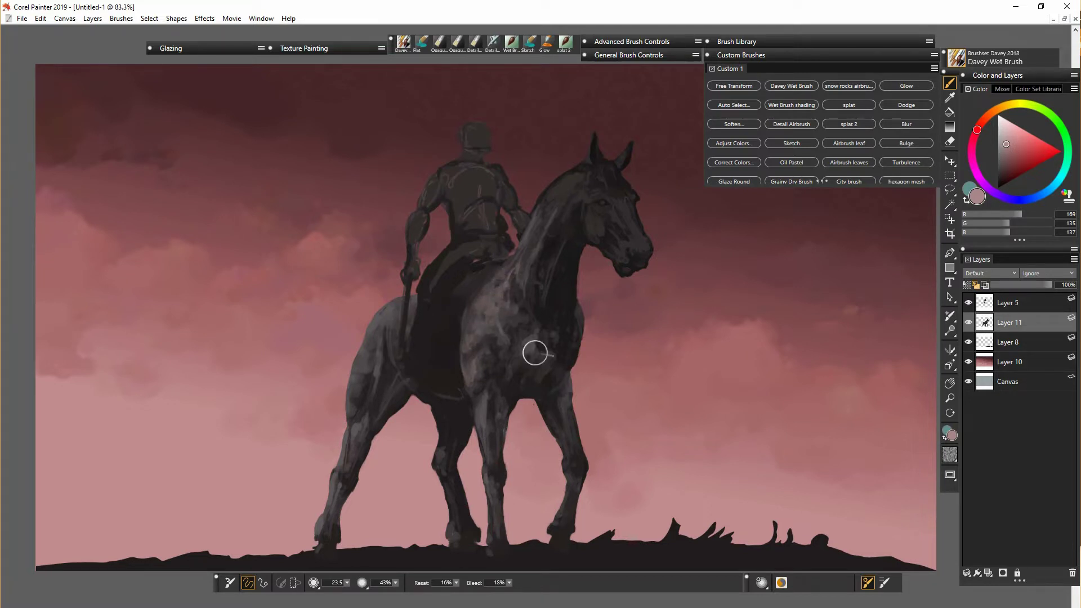
pyautogui.moveTo(396, 583); pyautogui.dragTo(355, 585)
pyautogui.moveTo(517, 284)
pyautogui.mouseDown()
pyautogui.moveTo(516, 257)
pyautogui.moveTo(528, 307)
pyautogui.moveTo(525, 270)
pyautogui.mouseUp()
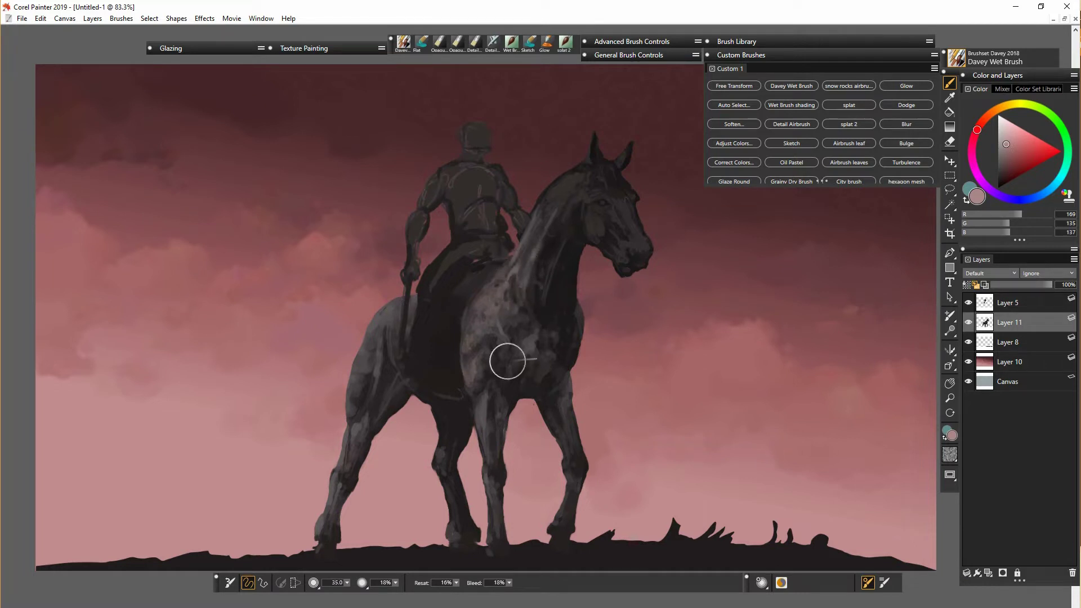
# Paint soft pinkish highlights along the horse's neck, cheek, forehead and muzzle.
pyautogui.moveTo(566, 195)
pyautogui.mouseDown()
pyautogui.moveTo(553, 215)
pyautogui.moveTo(567, 181)
pyautogui.moveTo(596, 229)
pyautogui.moveTo(584, 222)
pyautogui.moveTo(602, 233)
pyautogui.mouseUp()
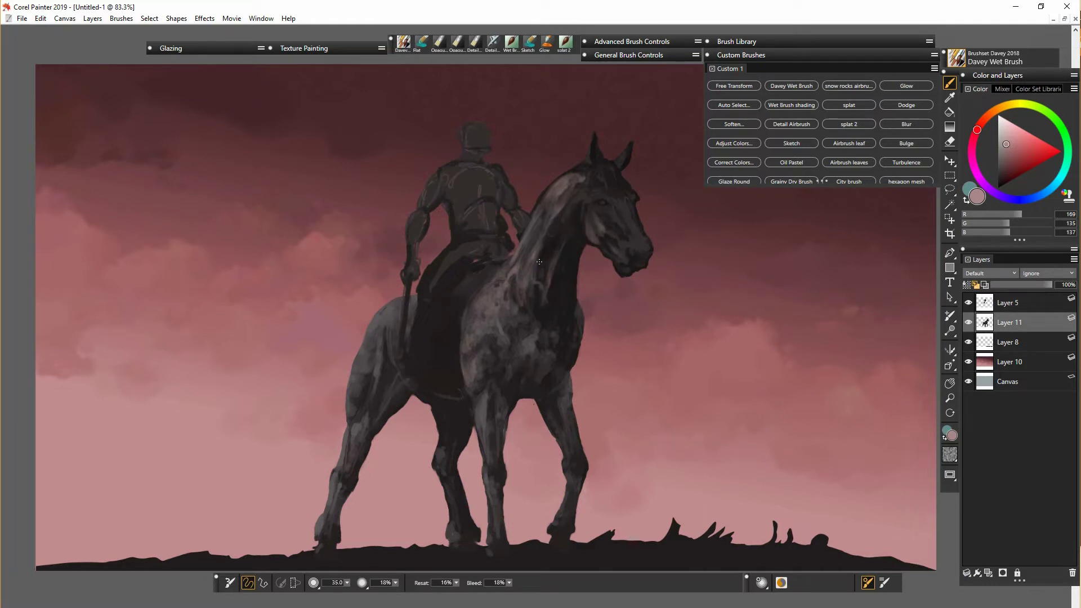
pyautogui.moveTo(541, 245); pyautogui.dragTo(528, 276)
pyautogui.moveTo(545, 194)
pyautogui.mouseDown()
pyautogui.moveTo(543, 226)
pyautogui.moveTo(580, 186)
pyautogui.moveTo(583, 196)
pyautogui.moveTo(607, 187)
pyautogui.moveTo(610, 201)
pyautogui.mouseUp()
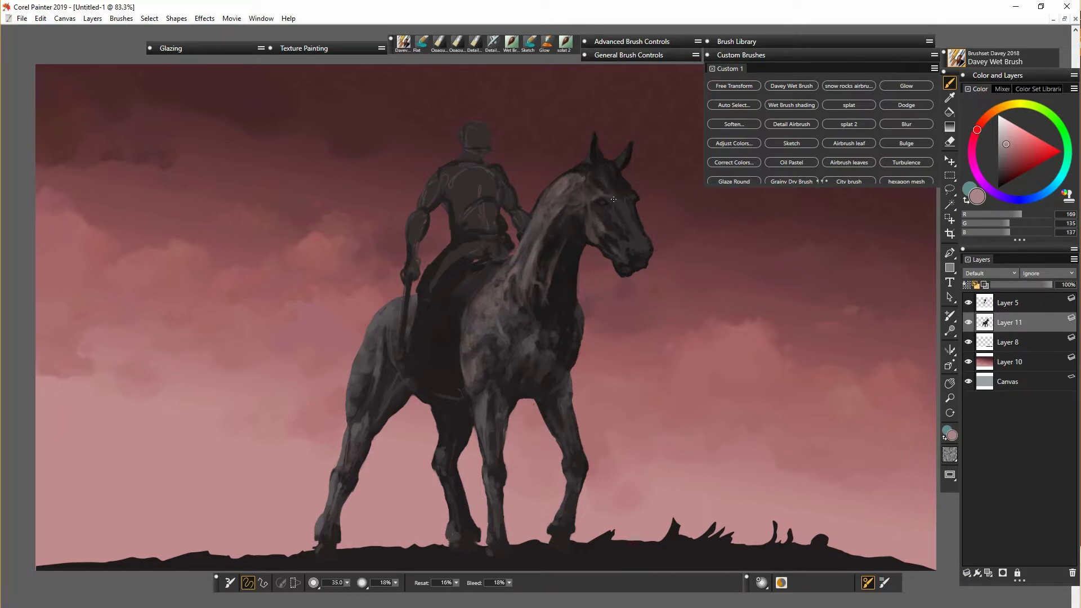
pyautogui.moveTo(631, 242); pyautogui.dragTo(625, 228)
pyautogui.moveTo(619, 232)
pyautogui.mouseDown()
pyautogui.moveTo(628, 257)
pyautogui.moveTo(636, 249)
pyautogui.moveTo(623, 270)
pyautogui.mouseUp()
# Preserve the horse layer's transparency and glaze pink over its chest, shoulder and flank, enlarging the brush to 77.4.
pyautogui.click(966, 285)
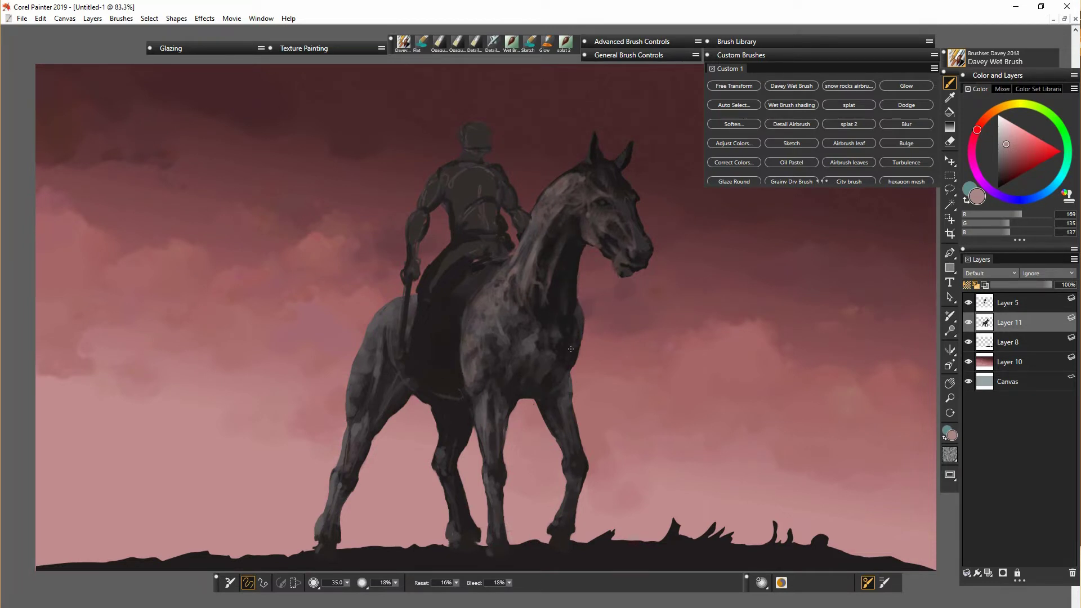
pyautogui.moveTo(544, 294); pyautogui.dragTo(541, 313)
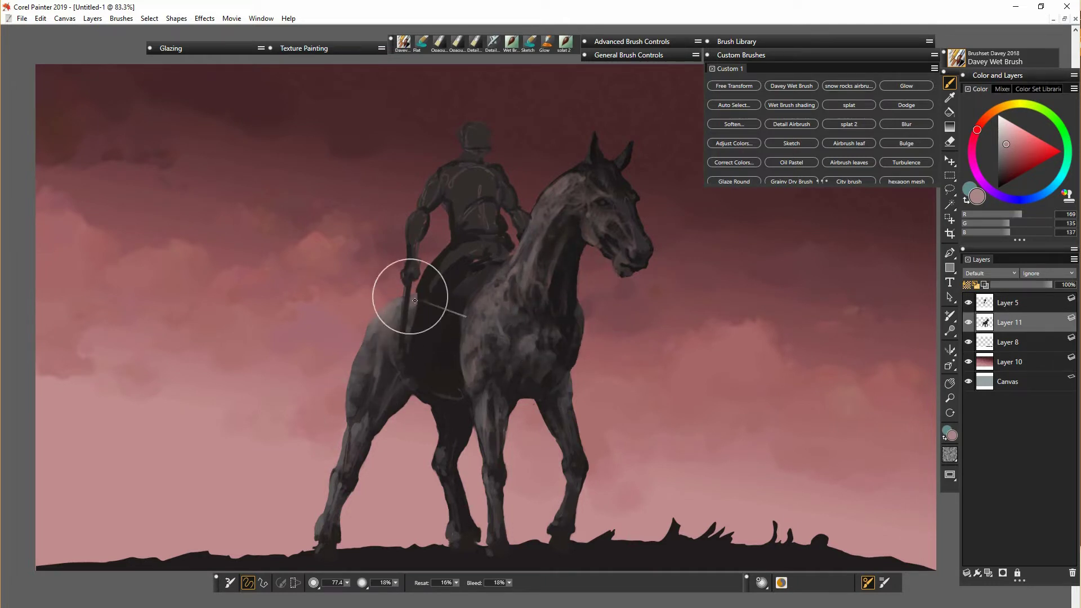
pyautogui.moveTo(494, 286); pyautogui.dragTo(516, 261)
pyautogui.moveTo(473, 325); pyautogui.dragTo(471, 358)
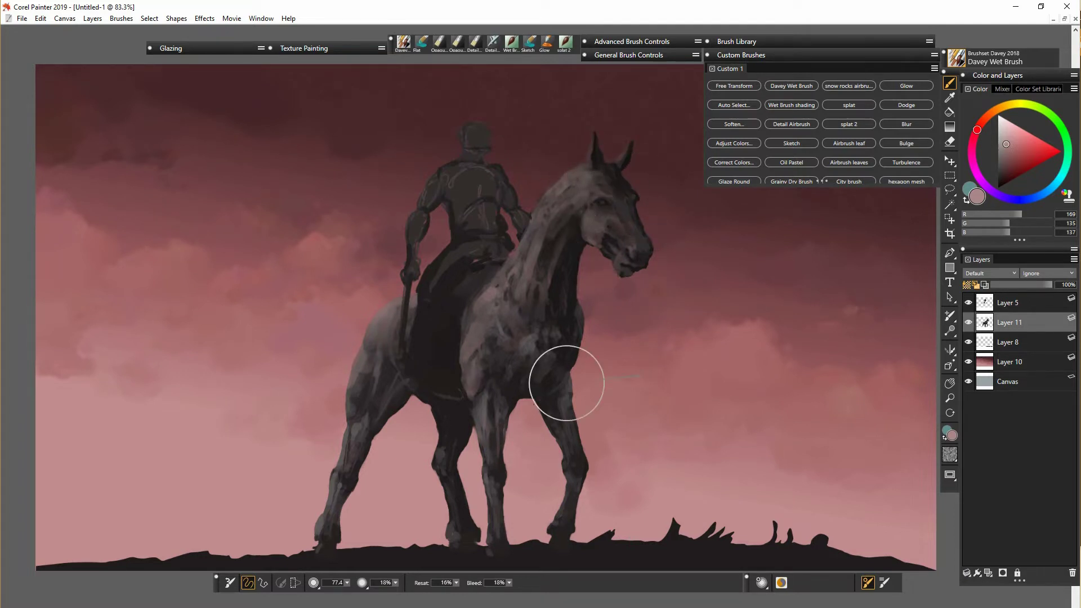
# Reduce the brush to size 15.3 and paint finer pink highlights on the horse's forehead, neck, shoulder and muzzle.
pyautogui.moveTo(538, 244); pyautogui.dragTo(537, 257)
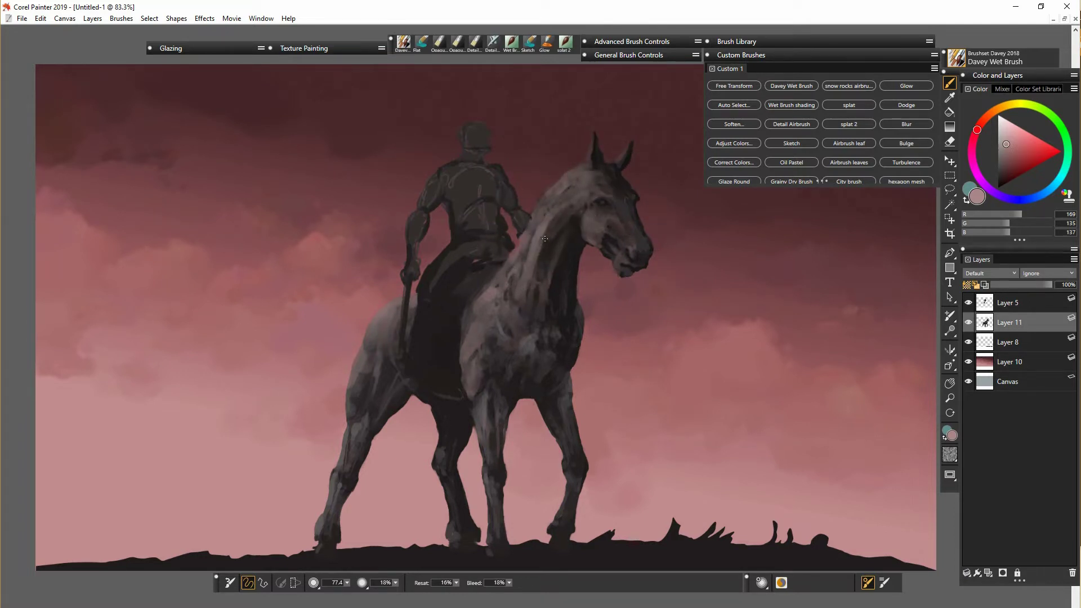
pyautogui.click(330, 580)
pyautogui.moveTo(571, 202); pyautogui.dragTo(558, 225)
pyautogui.moveTo(523, 273); pyautogui.dragTo(544, 290)
pyautogui.moveTo(481, 305); pyautogui.dragTo(499, 295)
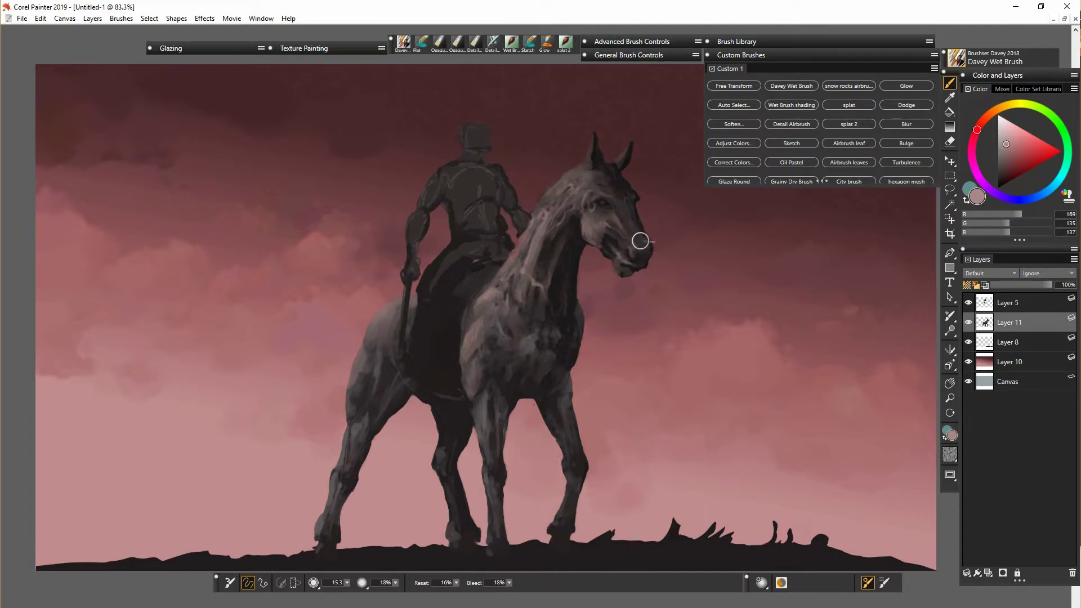
pyautogui.moveTo(639, 257); pyautogui.dragTo(624, 268)
# Set the brush to size 21.3 and paint soft pink light on the horse's chest and down the front leg.
pyautogui.moveTo(347, 583); pyautogui.dragTo(351, 582)
pyautogui.moveTo(534, 336); pyautogui.dragTo(533, 343)
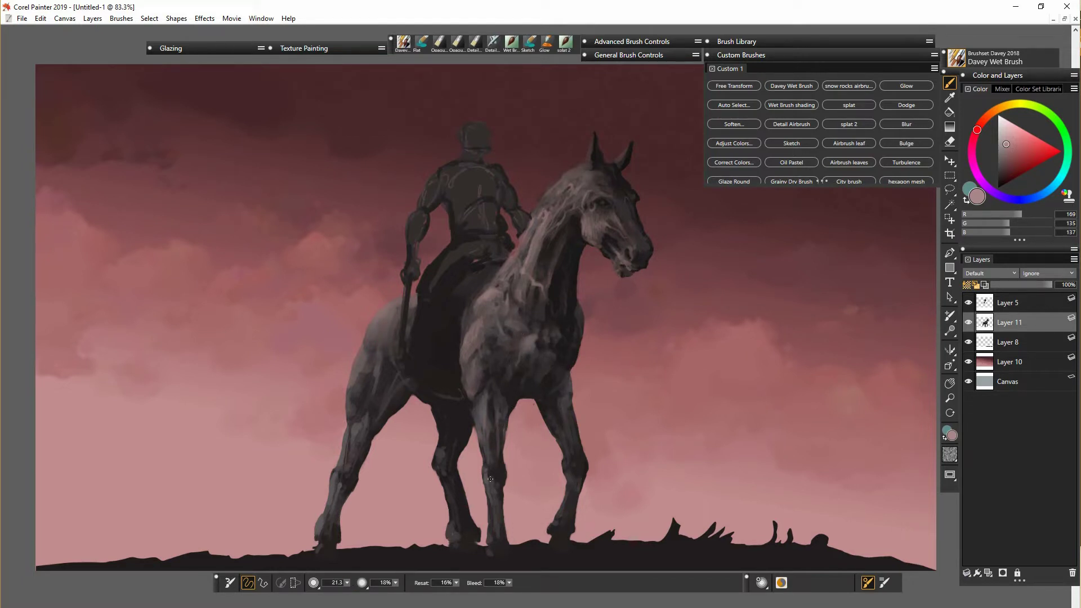
pyautogui.moveTo(488, 488); pyautogui.dragTo(488, 505)
pyautogui.moveTo(489, 453); pyautogui.dragTo(488, 468)
pyautogui.moveTo(474, 401); pyautogui.dragTo(481, 429)
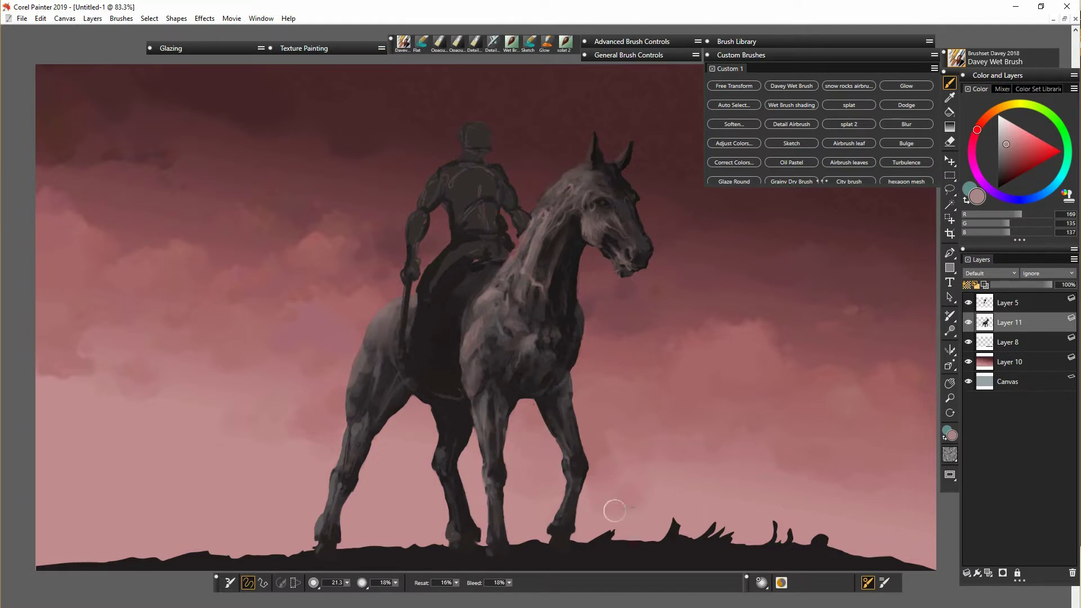
# Paint rosy pink (RGB 192, 120, 124) along the horse's chest and leg edges, and clean up the contours with near-black (RGB 35, 30, 31) and the Eraser.
pyautogui.click(1014, 143)
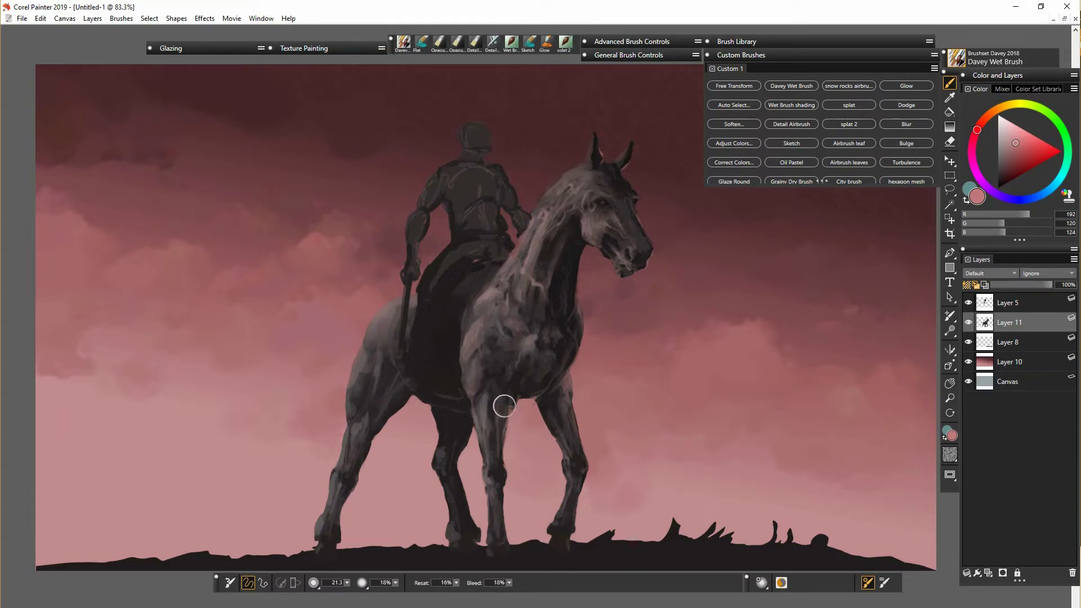
pyautogui.keyDown('alt'); pyautogui.click(438, 411); pyautogui.keyUp('alt')
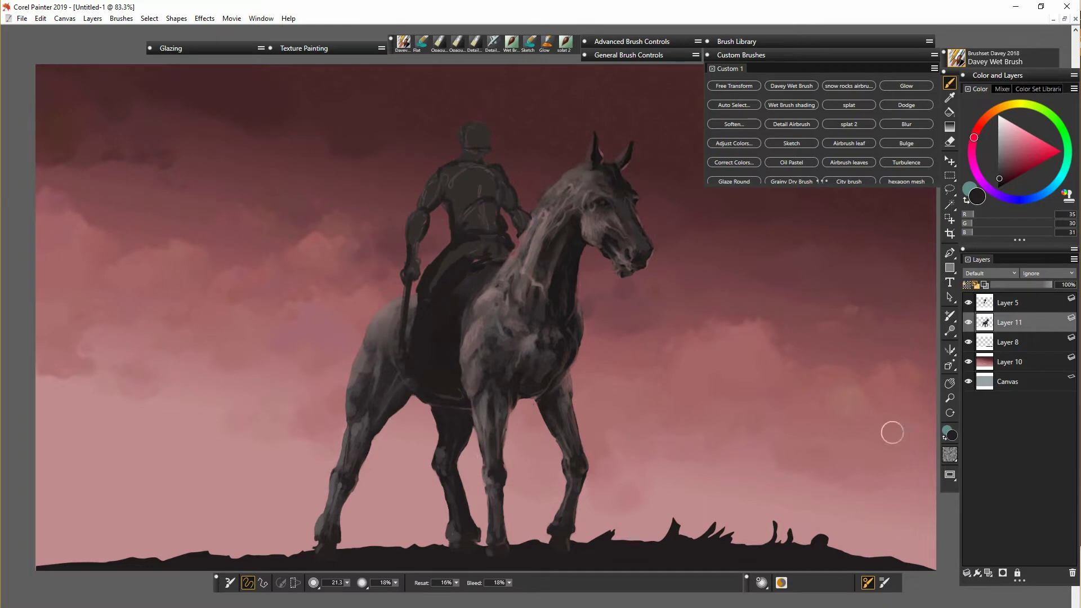
pyautogui.press('n')
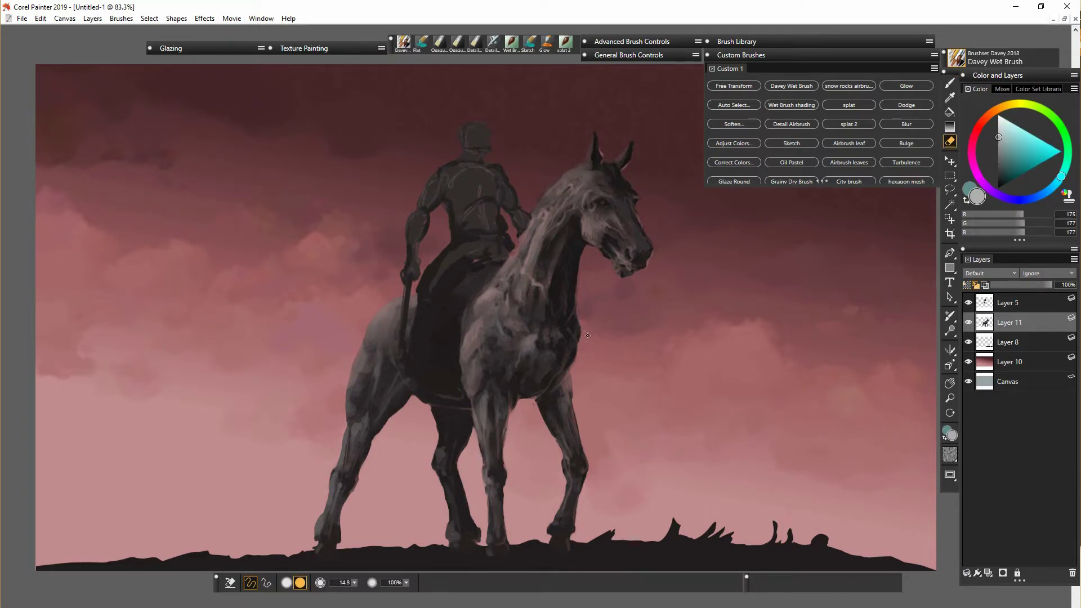
pyautogui.press('b')
# Preserve transparency on the rider's layer (Layer 5) and repaint his torso, arms and legs in near-black.
pyautogui.click(1008, 303)
pyautogui.click(967, 285)
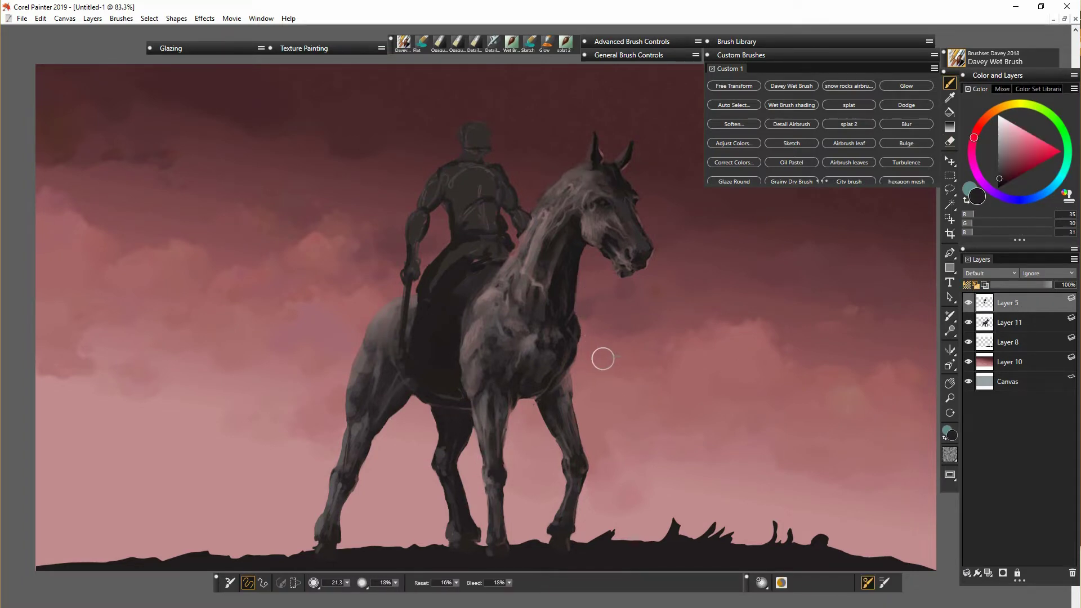
pyautogui.hotkey('ctrl', '+')
pyautogui.hotkey('ctrl', '+')
pyautogui.moveTo(716, 313)
pyautogui.mouseDown()
pyautogui.moveTo(695, 495)
pyautogui.moveTo(684, 478)
pyautogui.mouseUp()
pyautogui.press('f')
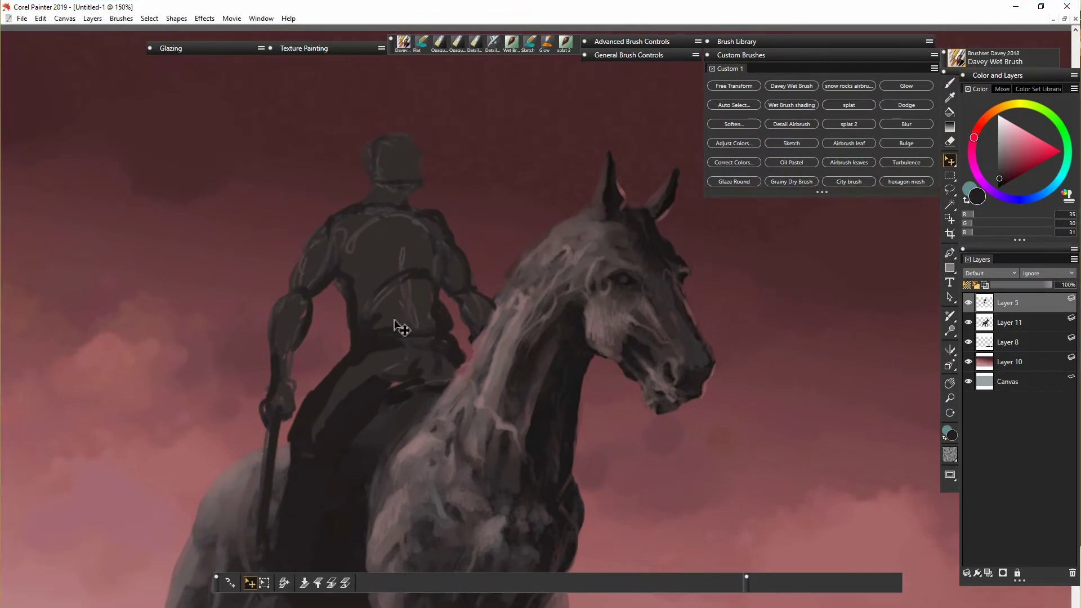
pyautogui.scroll(-4, 442, 405)
pyautogui.scroll(2, 441, 406)
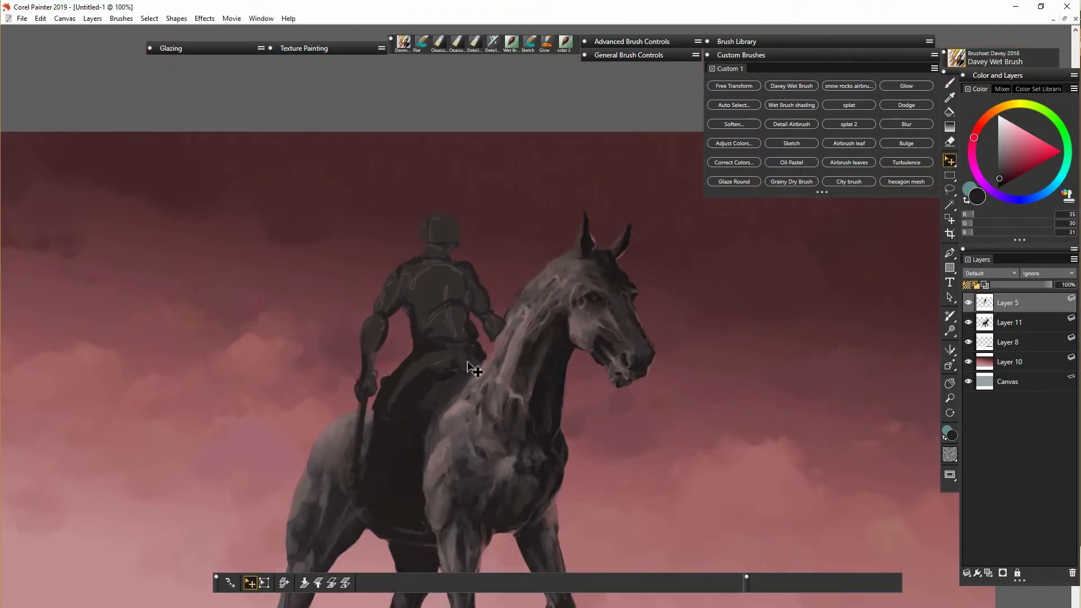
pyautogui.press('n')
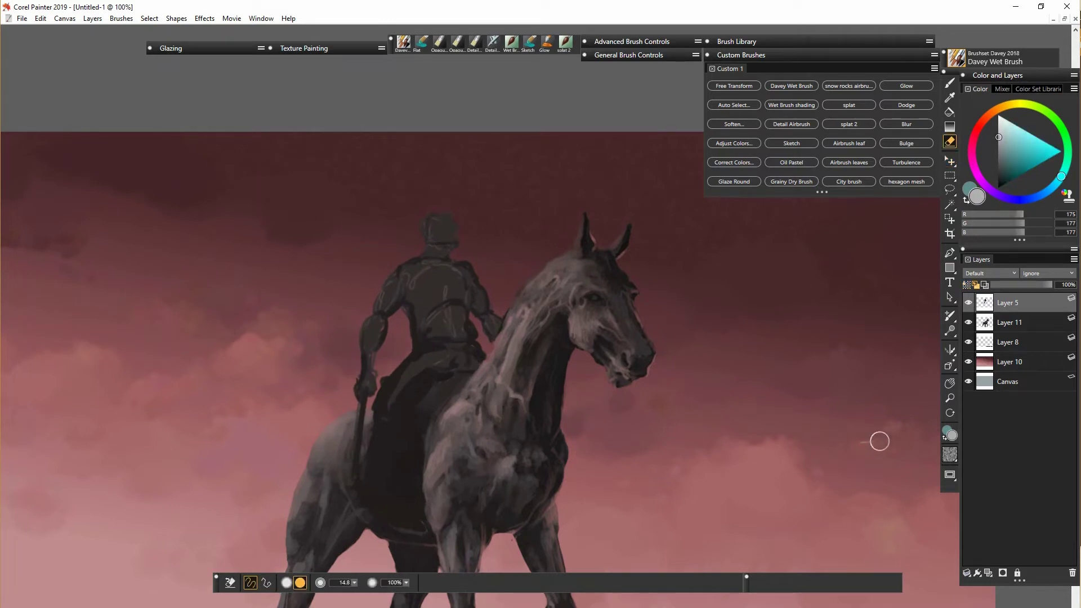
pyautogui.press('b')
pyautogui.scroll(1, 434, 383)
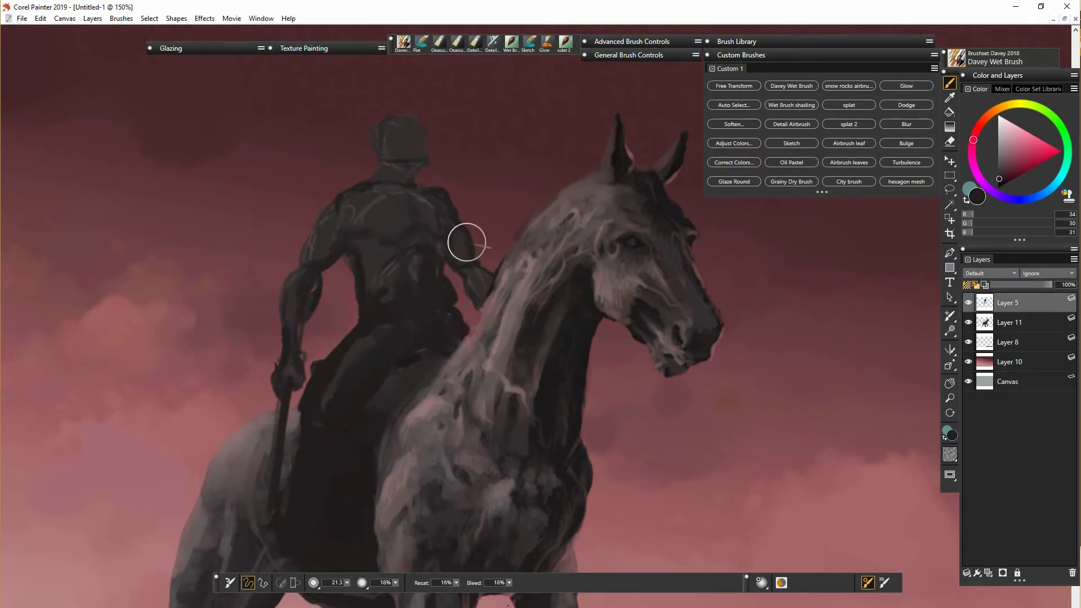
# Shape the rider's jaw and face in near-black, reducing the brush to size 8.7.
pyautogui.moveTo(406, 164); pyautogui.dragTo(432, 150)
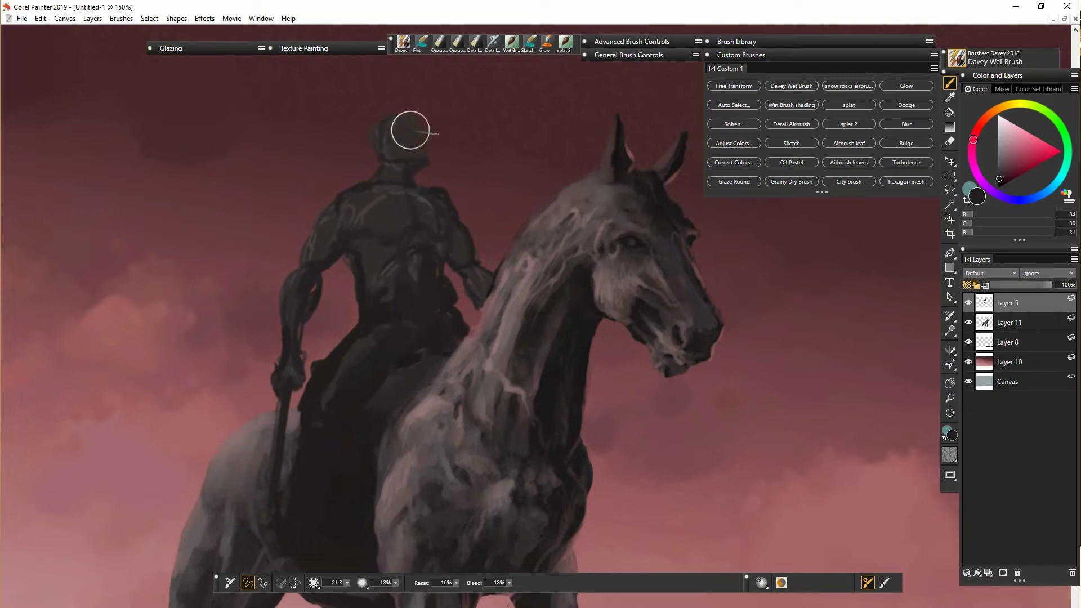
pyautogui.moveTo(346, 581); pyautogui.dragTo(340, 580)
pyautogui.moveTo(410, 130); pyautogui.dragTo(417, 135)
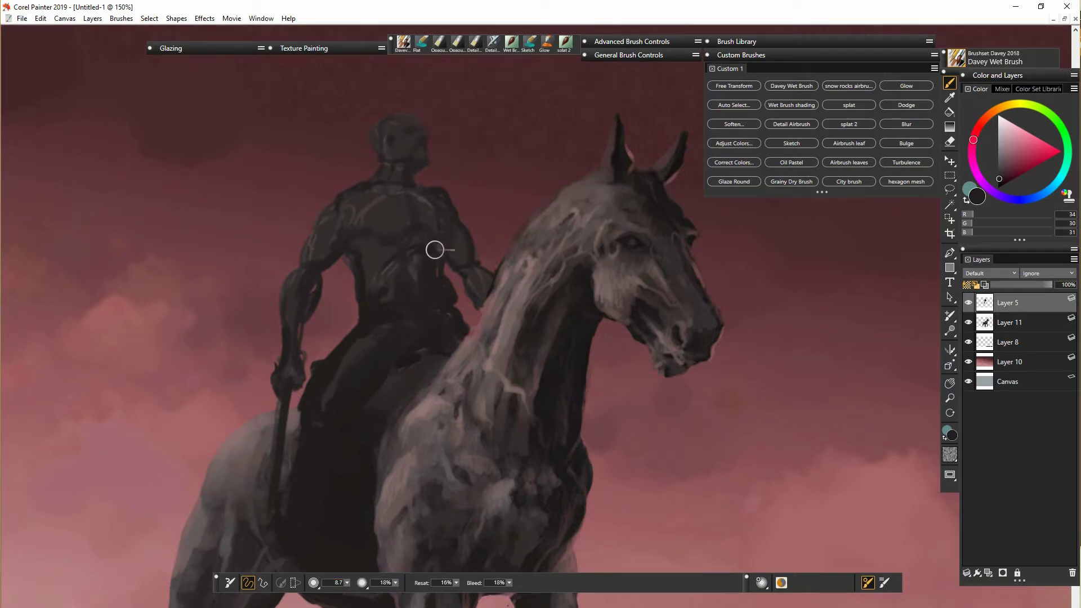
# Add a new layer above the rider and paint a long near-black beard and hair blowing forward over his chest and shoulder.
pyautogui.hotkey('ctrl', 'shift', 'n')
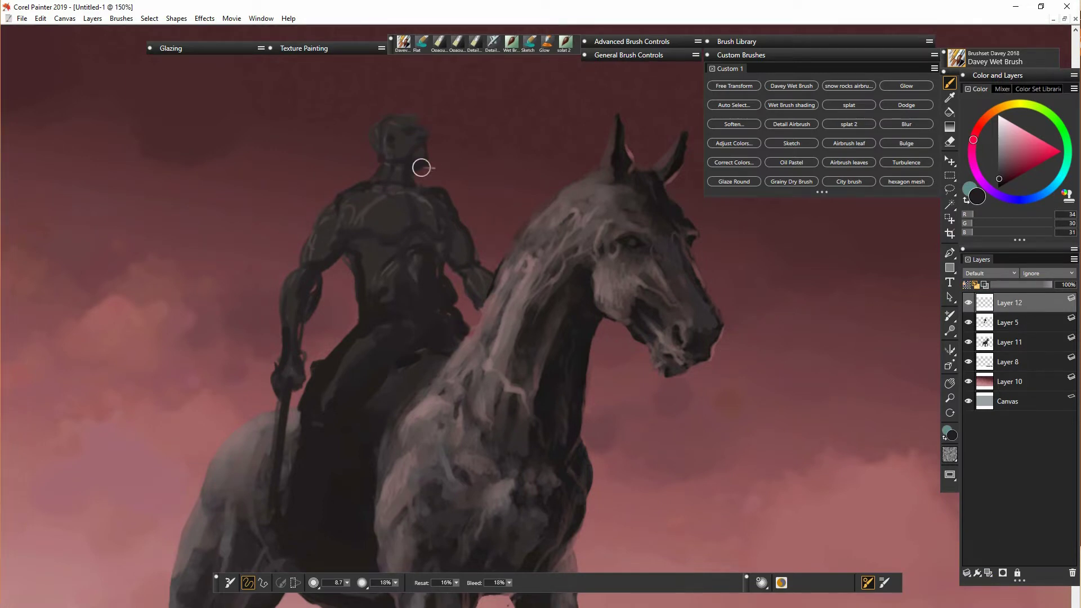
pyautogui.moveTo(410, 194); pyautogui.dragTo(431, 199)
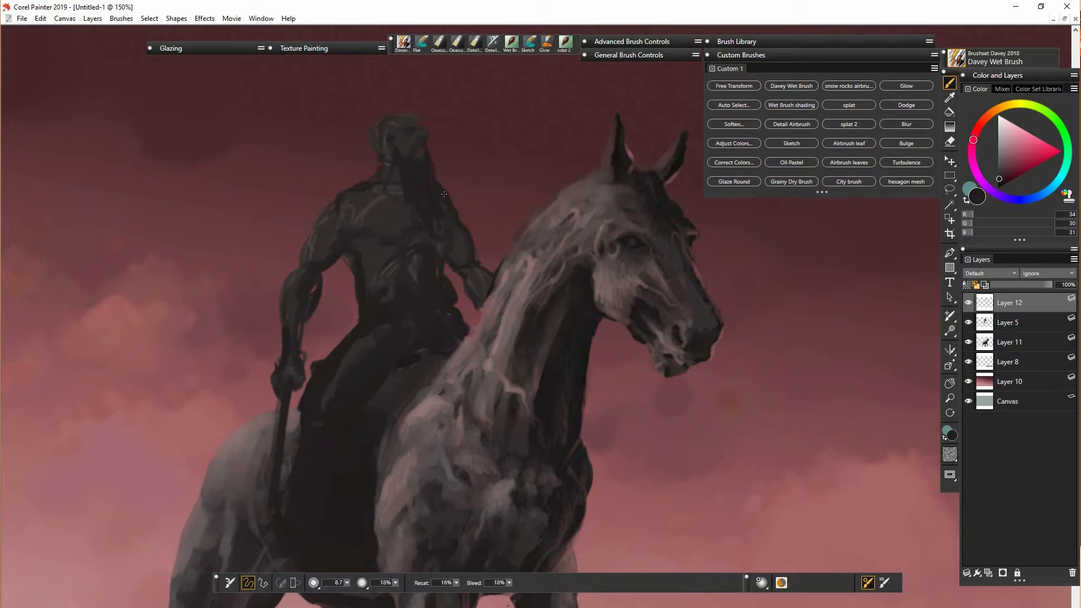
pyautogui.moveTo(458, 212); pyautogui.dragTo(482, 227)
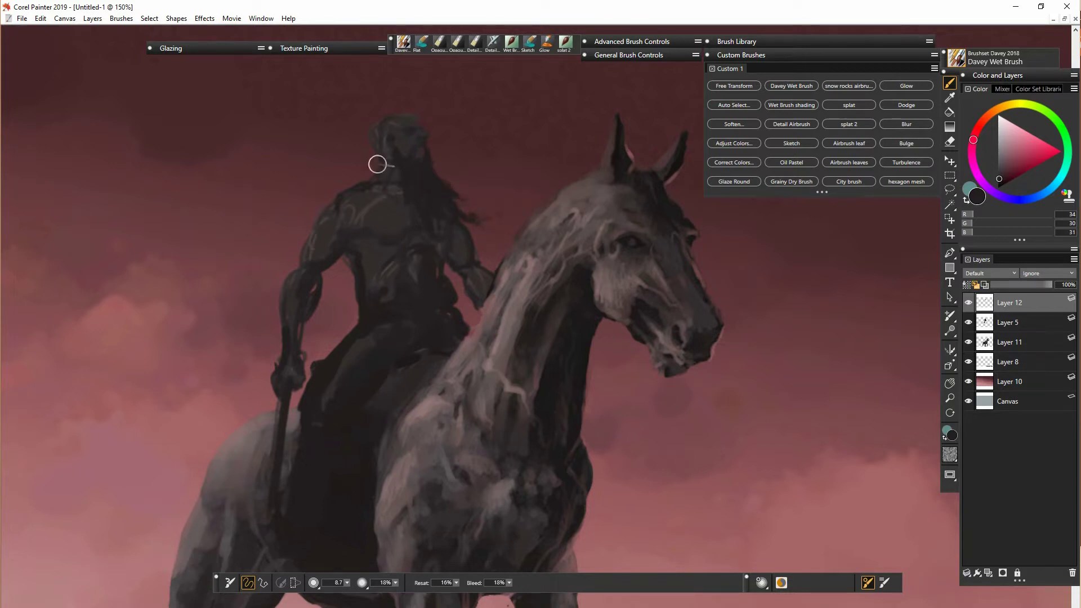
pyautogui.moveTo(382, 164); pyautogui.dragTo(389, 179)
pyautogui.moveTo(472, 217); pyautogui.dragTo(516, 213)
pyautogui.moveTo(454, 197); pyautogui.dragTo(470, 194)
# Paint soft grey (RGB 117, 99, 101) light on the rider's arm, torso, head and shoulder, and merge the beard layer into Layer 5.
pyautogui.keyDown('alt'); pyautogui.click(524, 319); pyautogui.keyUp('alt')
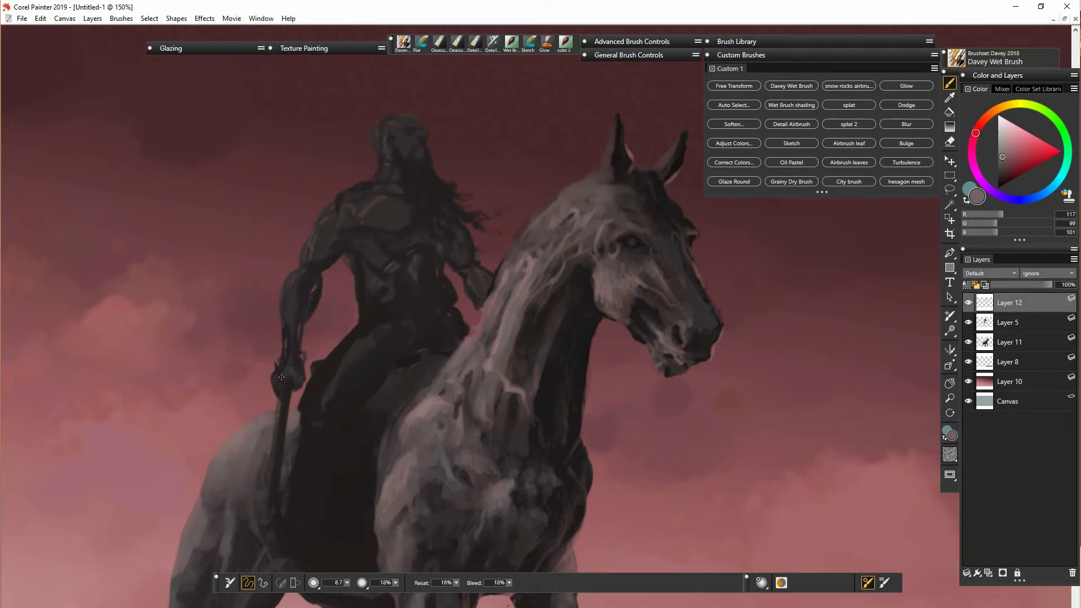
pyautogui.moveTo(287, 332); pyautogui.dragTo(291, 285)
pyautogui.moveTo(294, 277); pyautogui.dragTo(304, 250)
pyautogui.moveTo(286, 327); pyautogui.dragTo(284, 348)
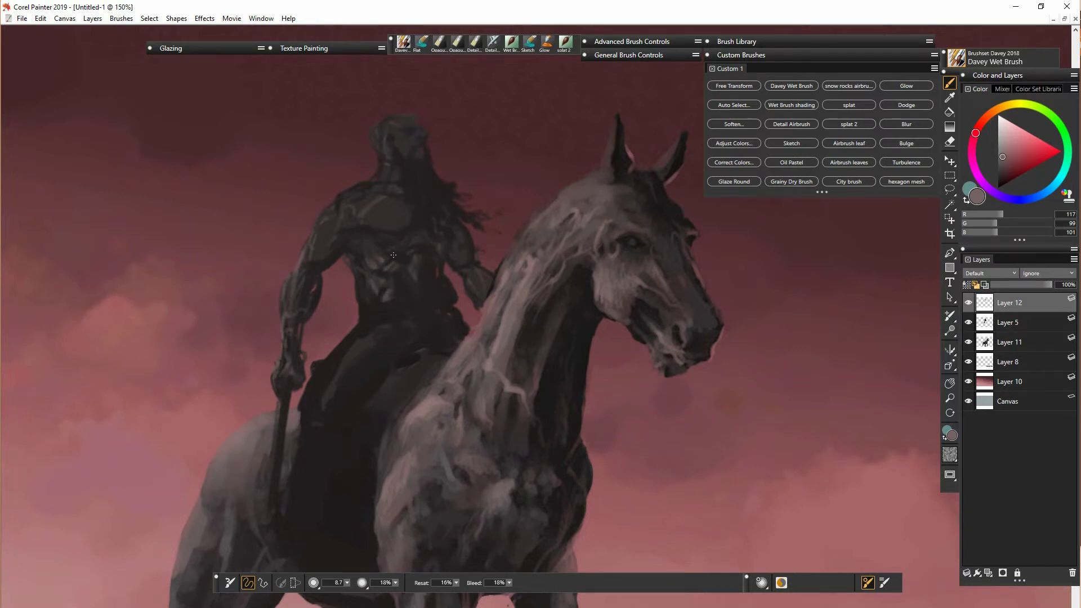
pyautogui.moveTo(324, 223)
pyautogui.mouseDown()
pyautogui.moveTo(379, 191)
pyautogui.moveTo(397, 120)
pyautogui.mouseUp()
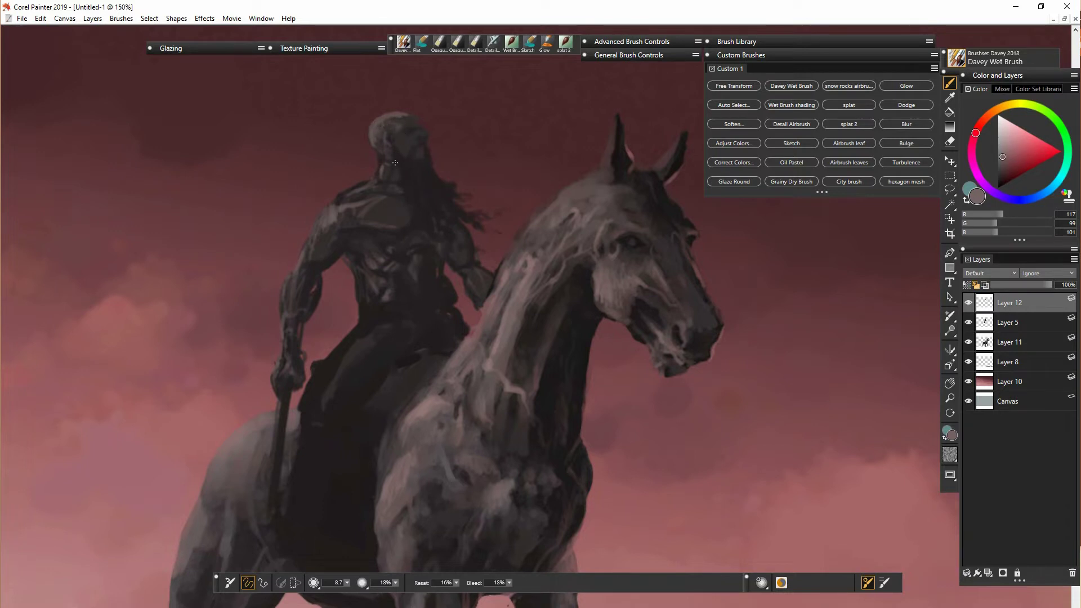
pyautogui.moveTo(397, 181); pyautogui.dragTo(346, 198)
pyautogui.keyDown('shift'); pyautogui.click(1026, 324); pyautogui.keyUp('shift')
pyautogui.hotkey('ctrl', 'e')
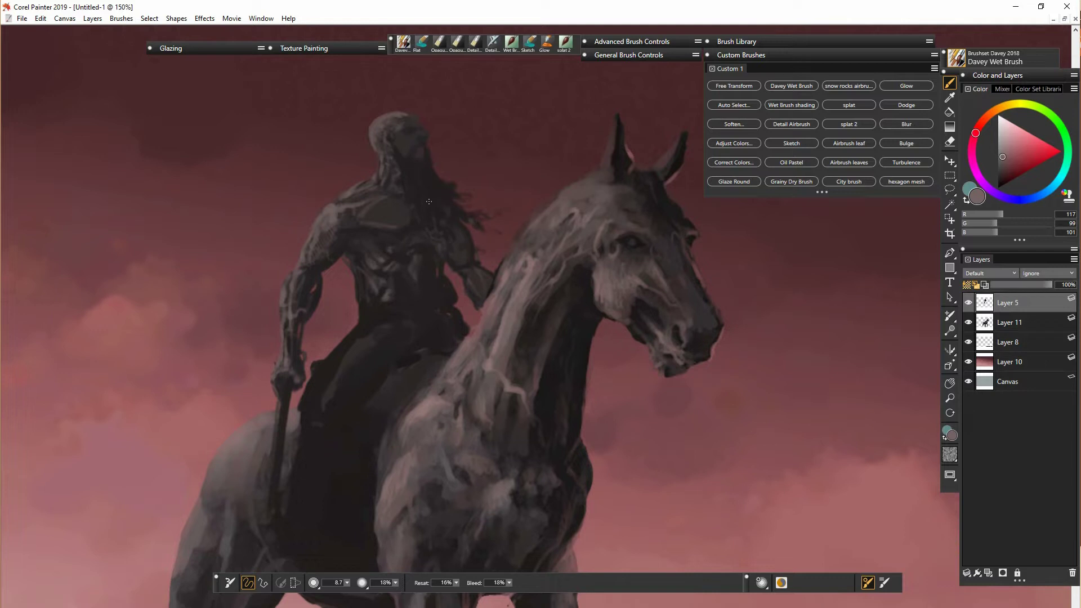
# Highlight the rider's beard and face in grey (RGB 145, 131, 133), and shade his torso in dark grey (RGB 55, 47, 48) at size 21.3.
pyautogui.click(1001, 148)
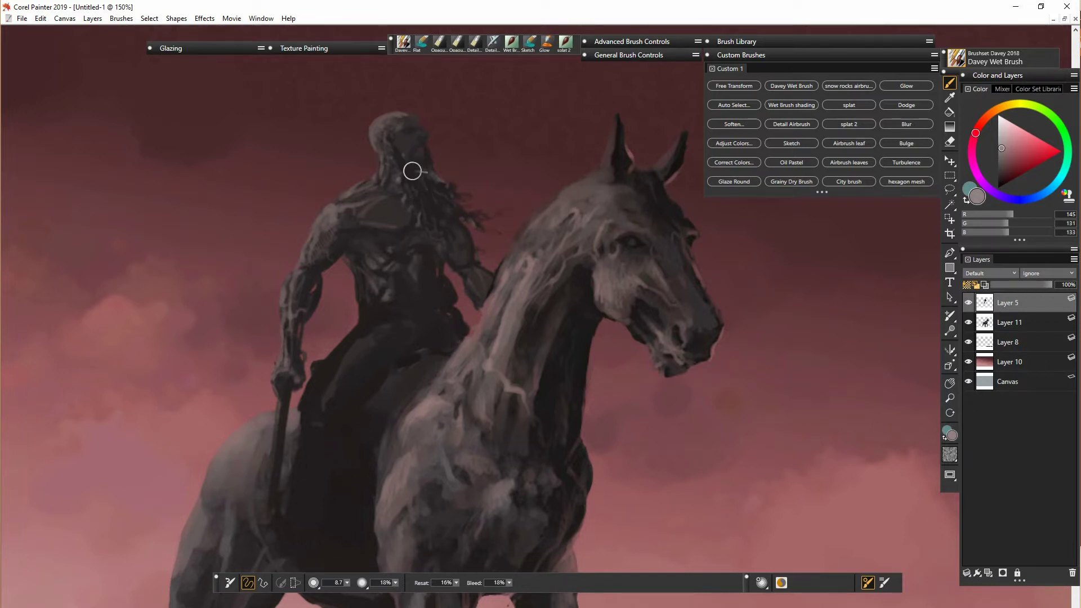
pyautogui.moveTo(420, 144)
pyautogui.mouseDown()
pyautogui.moveTo(442, 325)
pyautogui.moveTo(423, 160)
pyautogui.moveTo(398, 149)
pyautogui.mouseUp()
pyautogui.press(']')
pyautogui.press(']')
pyautogui.press(']')
pyautogui.keyDown('alt'); pyautogui.click(344, 228); pyautogui.keyUp('alt')
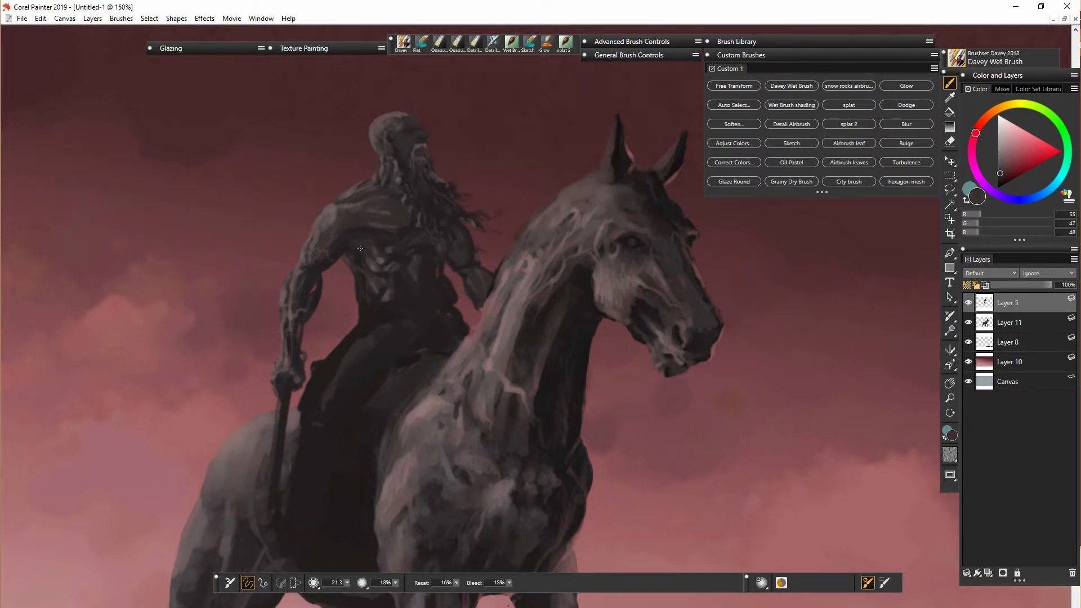
# Refine the rider's face and beard in near-black (RGB 37, 33, 34) at size 4.3, and trim his arm and waist outline with the Eraser.
pyautogui.press('[')
pyautogui.press('[')
pyautogui.press('[')
pyautogui.keyDown('alt'); pyautogui.click(421, 172); pyautogui.keyUp('alt')
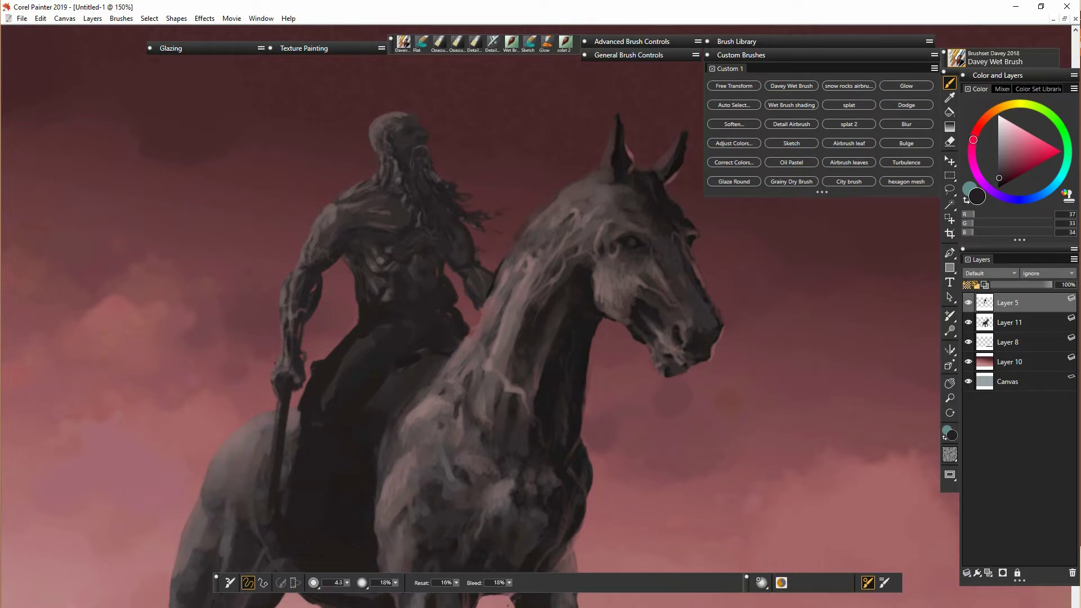
pyautogui.press('n')
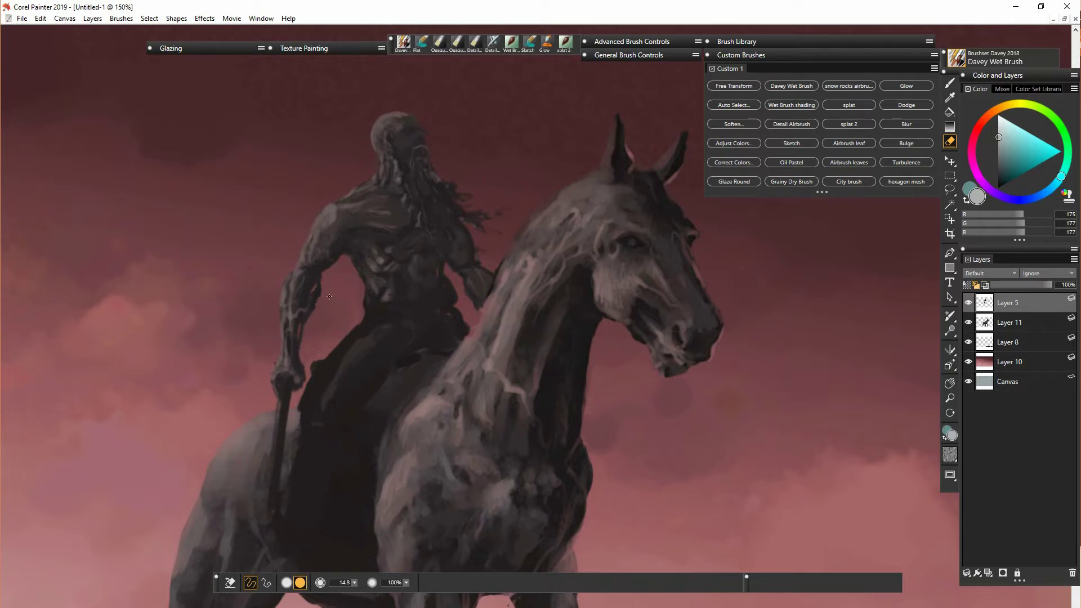
pyautogui.moveTo(355, 583); pyautogui.dragTo(344, 584)
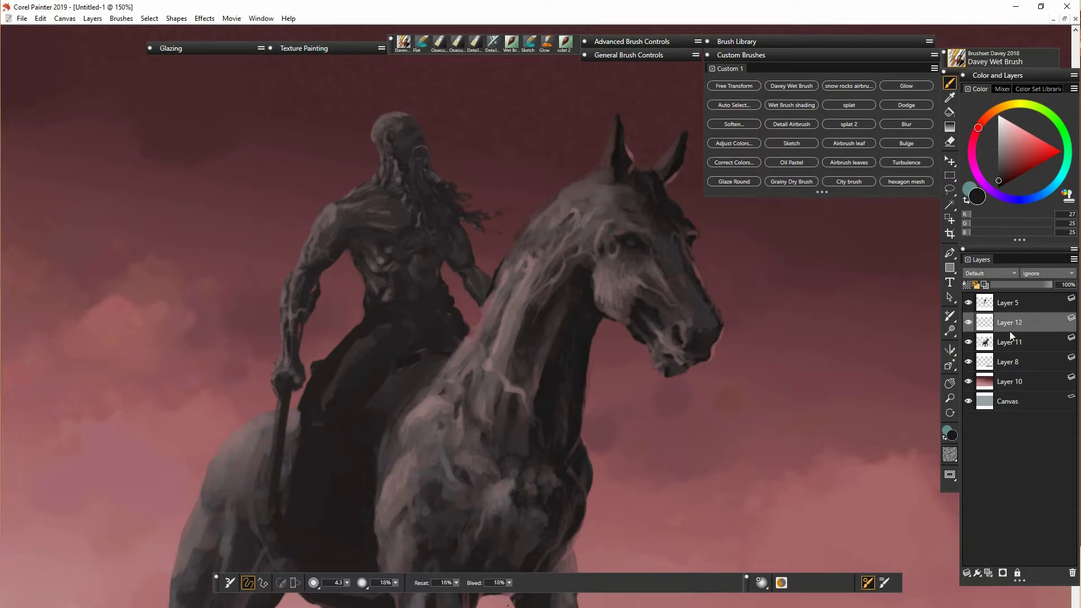
# Add a new layer beneath the horse's layer and paint thin dark mane strands (RGB 55, 45, 46) streaming forward from its head and neck.
pyautogui.hotkey('ctrl', 'shift', 'n')
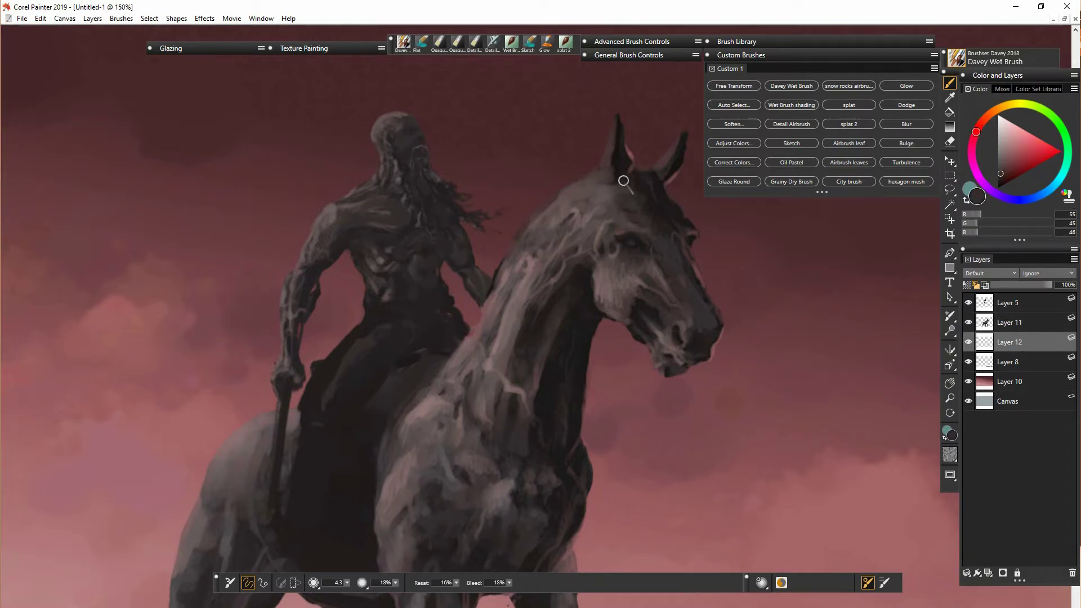
pyautogui.keyDown('alt'); pyautogui.click(671, 201); pyautogui.keyUp('alt')
pyautogui.moveTo(699, 270); pyautogui.dragTo(861, 337)
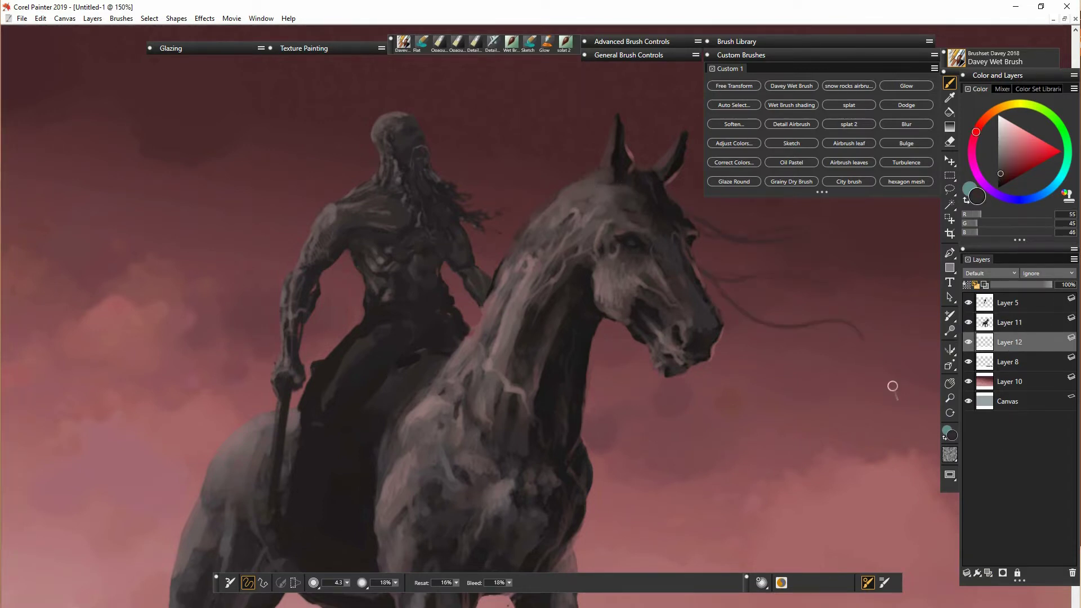
pyautogui.moveTo(598, 332); pyautogui.dragTo(793, 412)
pyautogui.moveTo(597, 340)
pyautogui.mouseDown()
pyautogui.moveTo(637, 402)
pyautogui.moveTo(642, 375)
pyautogui.moveTo(658, 372)
pyautogui.mouseUp()
pyautogui.moveTo(687, 365); pyautogui.dragTo(844, 395)
pyautogui.moveTo(637, 400)
pyautogui.mouseDown()
pyautogui.moveTo(814, 421)
pyautogui.moveTo(642, 408)
pyautogui.moveTo(873, 442)
pyautogui.moveTo(675, 401)
pyautogui.moveTo(884, 401)
pyautogui.moveTo(851, 404)
pyautogui.mouseUp()
# Paint more wavy mane strands flowing forward from the horse's forehead and from beneath its throat.
pyautogui.moveTo(748, 455)
pyautogui.mouseDown()
pyautogui.moveTo(507, 420)
pyautogui.moveTo(444, 423)
pyautogui.mouseUp()
pyautogui.moveTo(404, 259)
pyautogui.mouseDown()
pyautogui.moveTo(522, 297)
pyautogui.moveTo(647, 261)
pyautogui.mouseUp()
pyautogui.moveTo(436, 280)
pyautogui.mouseDown()
pyautogui.moveTo(550, 294)
pyautogui.moveTo(642, 257)
pyautogui.mouseUp()
pyautogui.moveTo(293, 333)
pyautogui.mouseDown()
pyautogui.moveTo(396, 451)
pyautogui.moveTo(467, 465)
pyautogui.mouseUp()
pyautogui.moveTo(286, 352); pyautogui.dragTo(414, 426)
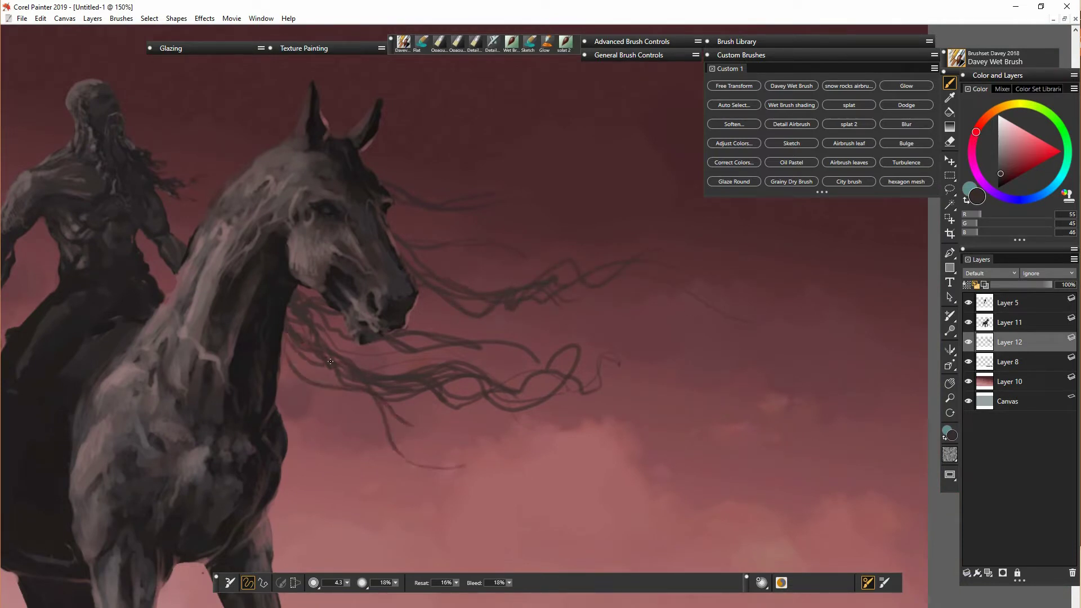
pyautogui.moveTo(293, 319); pyautogui.dragTo(338, 353)
pyautogui.moveTo(307, 290); pyautogui.dragTo(326, 306)
# Extend the mane with long curling strand ends and fill in further strands in front of the horse's head.
pyautogui.moveTo(551, 329)
pyautogui.mouseDown()
pyautogui.moveTo(715, 334)
pyautogui.moveTo(715, 412)
pyautogui.mouseUp()
pyautogui.moveTo(543, 371); pyautogui.dragTo(625, 406)
pyautogui.moveTo(457, 466); pyautogui.dragTo(509, 452)
pyautogui.moveTo(381, 397)
pyautogui.mouseDown()
pyautogui.moveTo(461, 480)
pyautogui.moveTo(531, 495)
pyautogui.mouseUp()
pyautogui.moveTo(457, 404); pyautogui.dragTo(518, 425)
pyautogui.moveTo(476, 347); pyautogui.dragTo(600, 305)
pyautogui.moveTo(515, 287); pyautogui.dragTo(577, 252)
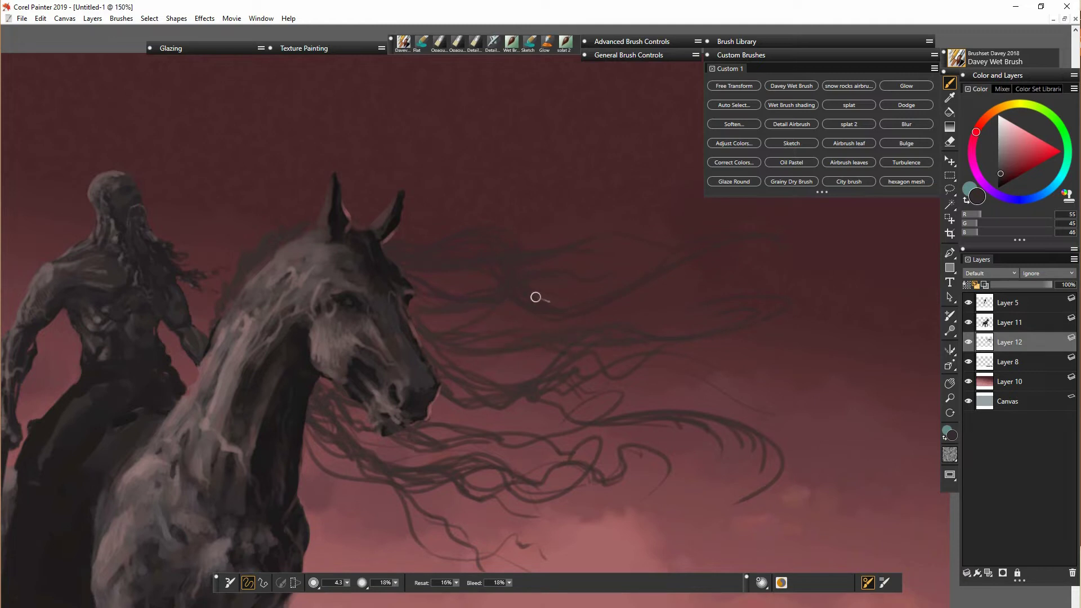
# Preserve the mane layer's transparency and darken its strands with near-black (RGB 35, 27, 28).
pyautogui.click(967, 285)
pyautogui.click(1001, 177)
pyautogui.click(1000, 179)
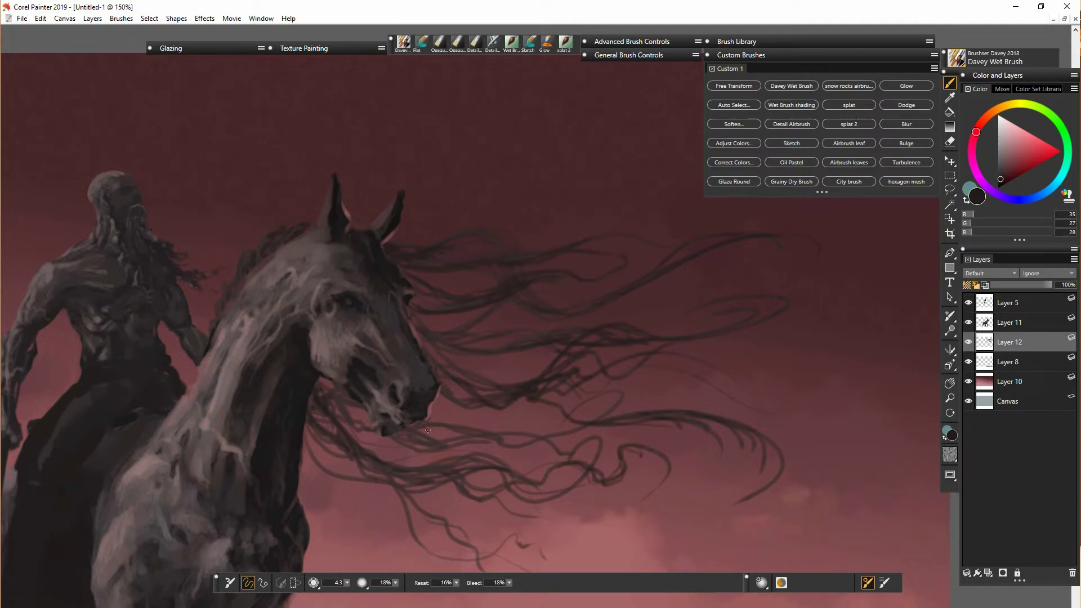
# Paint grey (RGB 113, 97, 99) highlights on the crest of the mane and its blowing strands.
pyautogui.keyDown('alt'); pyautogui.click(234, 398); pyautogui.keyUp('alt')
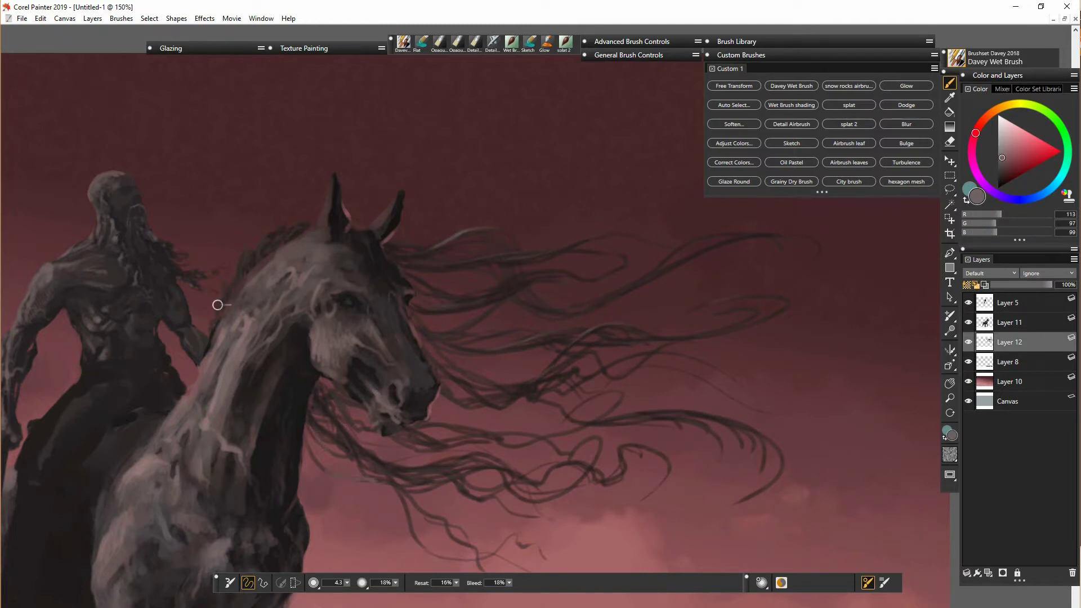
pyautogui.moveTo(261, 262); pyautogui.dragTo(272, 233)
pyautogui.moveTo(384, 245); pyautogui.dragTo(539, 253)
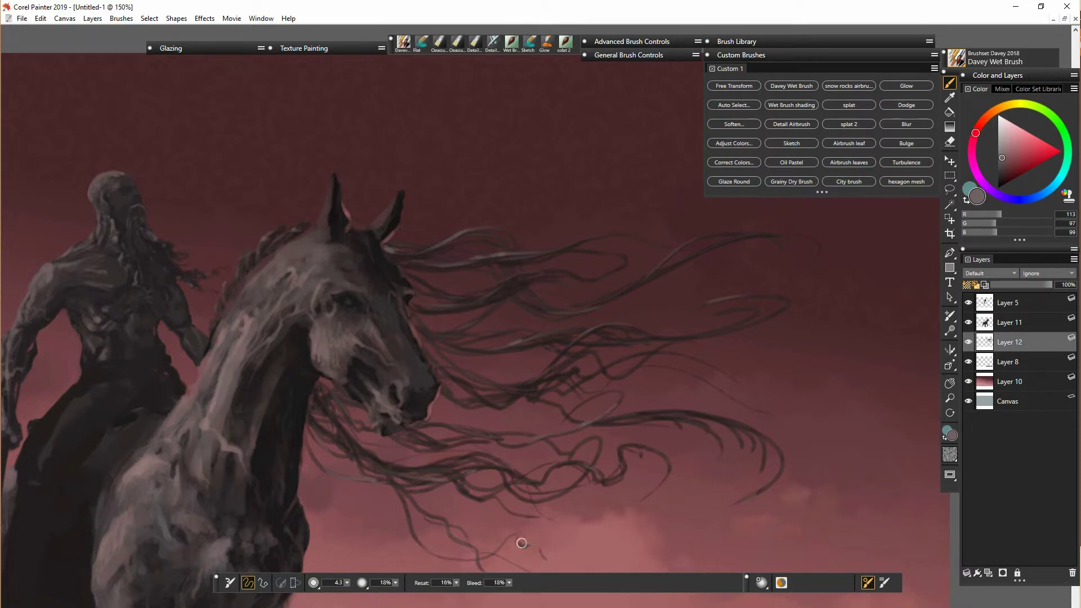
# Duplicate the mane layer and merge the duplicate into it to strengthen the strands.
pyautogui.rightClick(1013, 342)
pyautogui.click(992, 348)
pyautogui.keyDown('shift'); pyautogui.click(999, 360); pyautogui.keyUp('shift')
pyautogui.hotkey('ctrl', 'e')
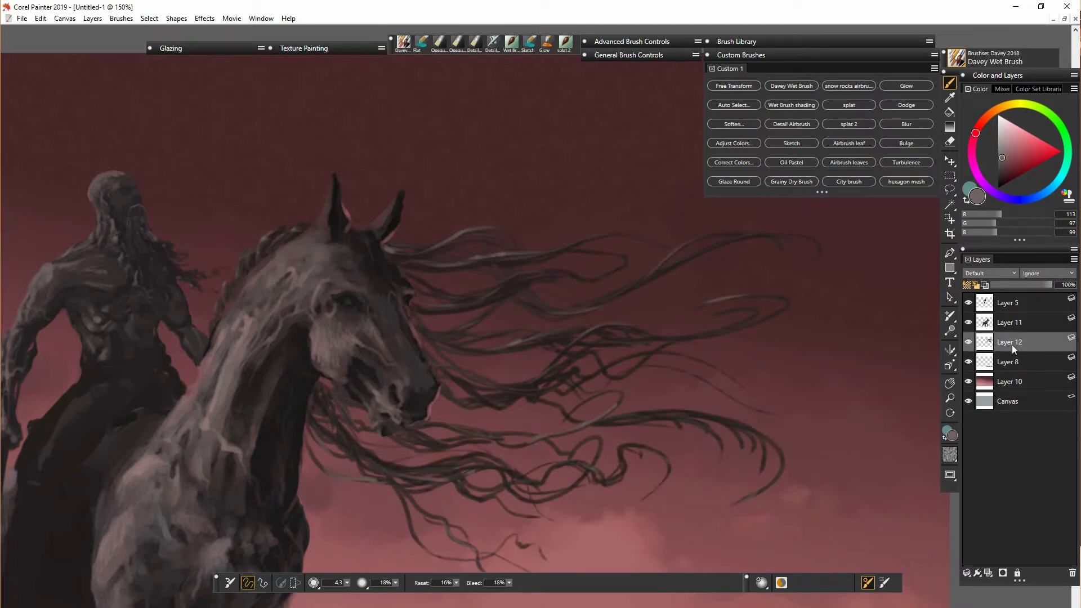
pyautogui.rightClick(1020, 344)
pyautogui.click(996, 350)
pyautogui.hotkey('ctrl', 'z')
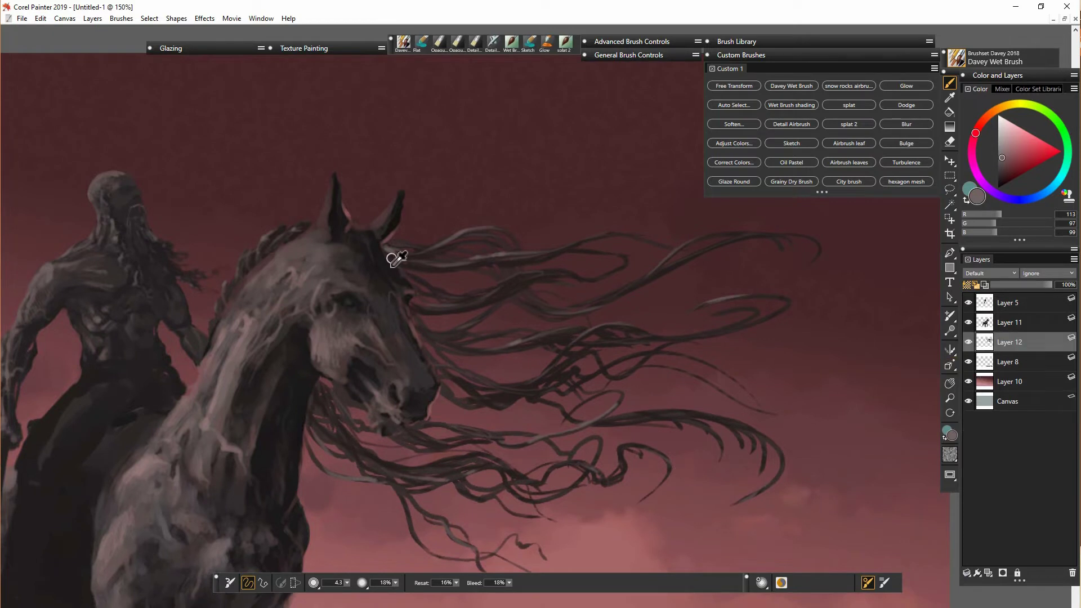
# Paint near-black (RGB 29, 25, 27) strands into the lower part of the wind-blown mane.
pyautogui.keyDown('alt'); pyautogui.click(407, 266); pyautogui.keyUp('alt')
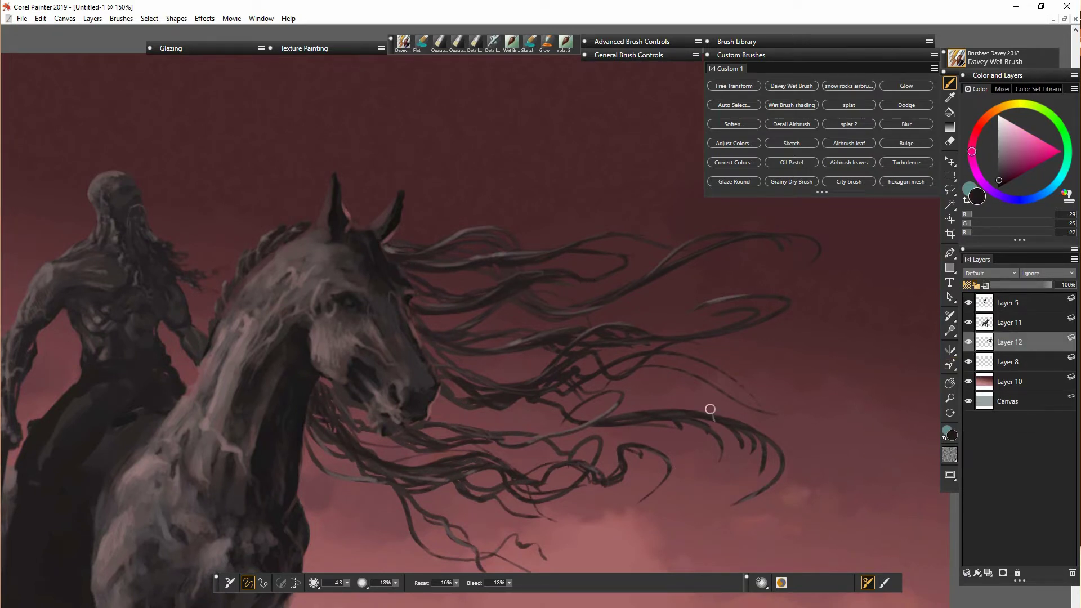
pyautogui.moveTo(407, 495); pyautogui.dragTo(432, 519)
pyautogui.moveTo(429, 470)
pyautogui.mouseDown()
pyautogui.moveTo(473, 490)
pyautogui.moveTo(486, 555)
pyautogui.mouseUp()
# On Layer 5, touch up the rider's face with grey (RGB 136, 108, 110) and extend the beard strands with near-black (RGB 35, 31, 32).
pyautogui.click(1020, 303)
pyautogui.moveTo(448, 363); pyautogui.dragTo(707, 370)
pyautogui.hotkey('ctrl', '=')
pyautogui.moveTo(575, 421); pyautogui.dragTo(640, 454)
pyautogui.keyDown('alt'); pyautogui.click(641, 454); pyautogui.keyUp('alt')
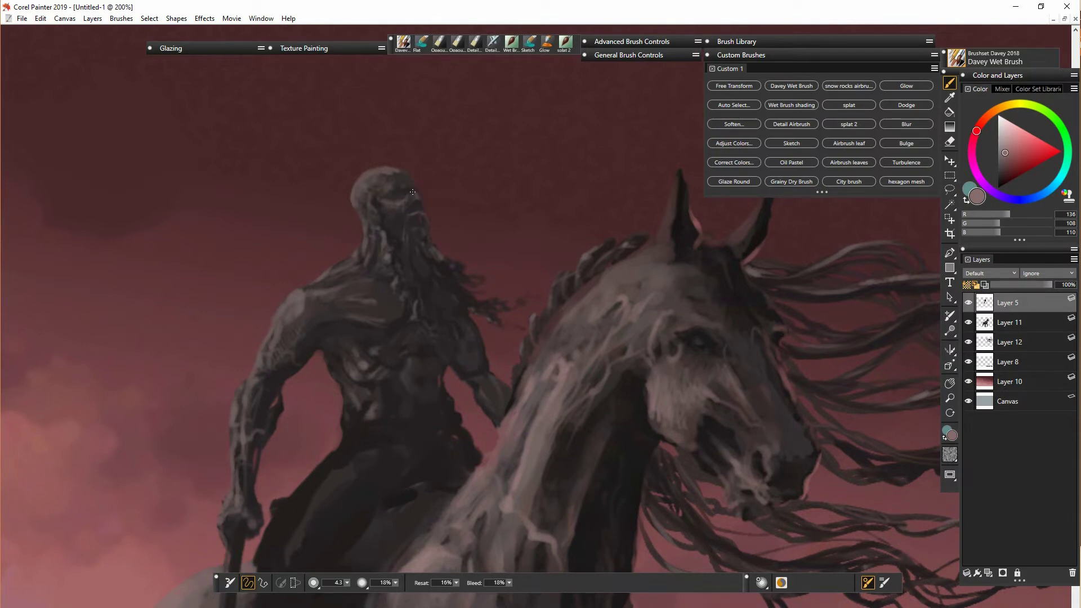
pyautogui.keyDown('alt'); pyautogui.click(411, 319); pyautogui.keyUp('alt')
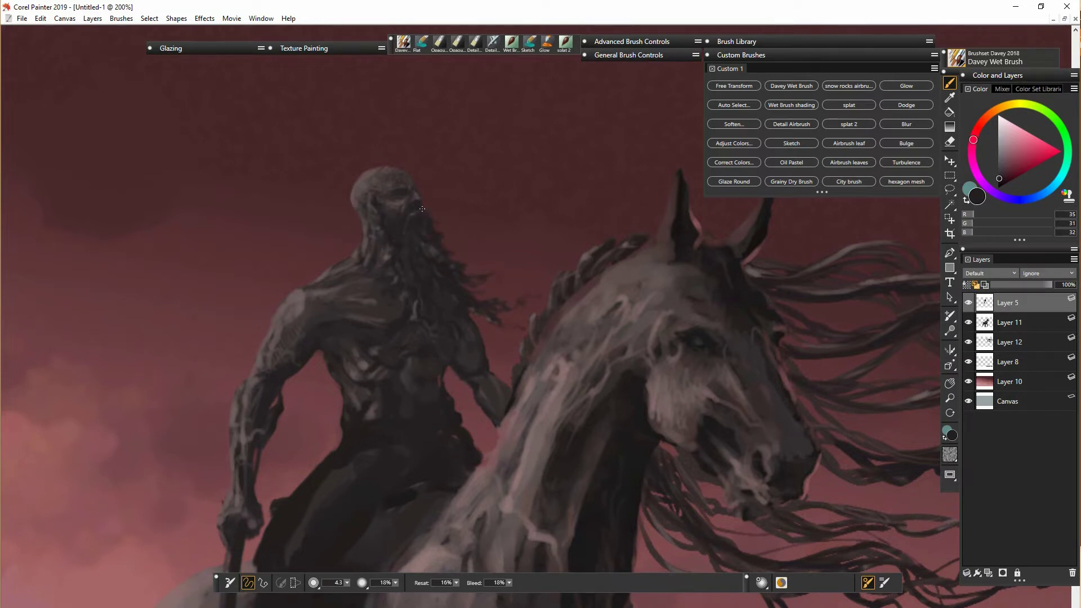
# Paint muted grey (RGB 83, 74, 75) shading on the rider's shoulder, forearm and abdomen, preserving the layer's transparency.
pyautogui.keyDown('alt'); pyautogui.click(366, 305); pyautogui.keyUp('alt')
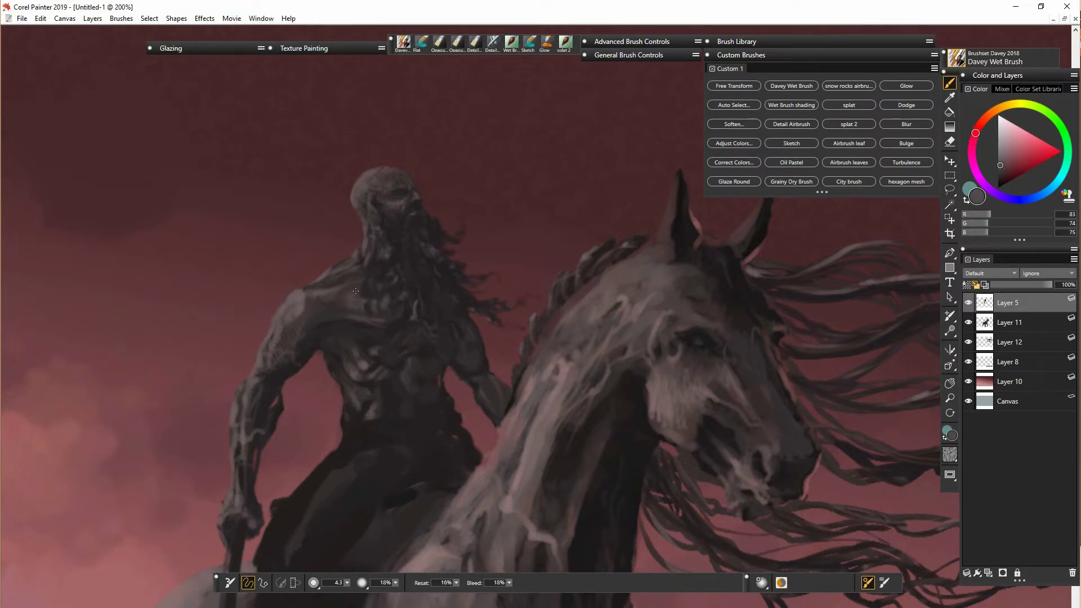
pyautogui.moveTo(355, 291); pyautogui.dragTo(366, 293)
pyautogui.moveTo(266, 390); pyautogui.dragTo(260, 433)
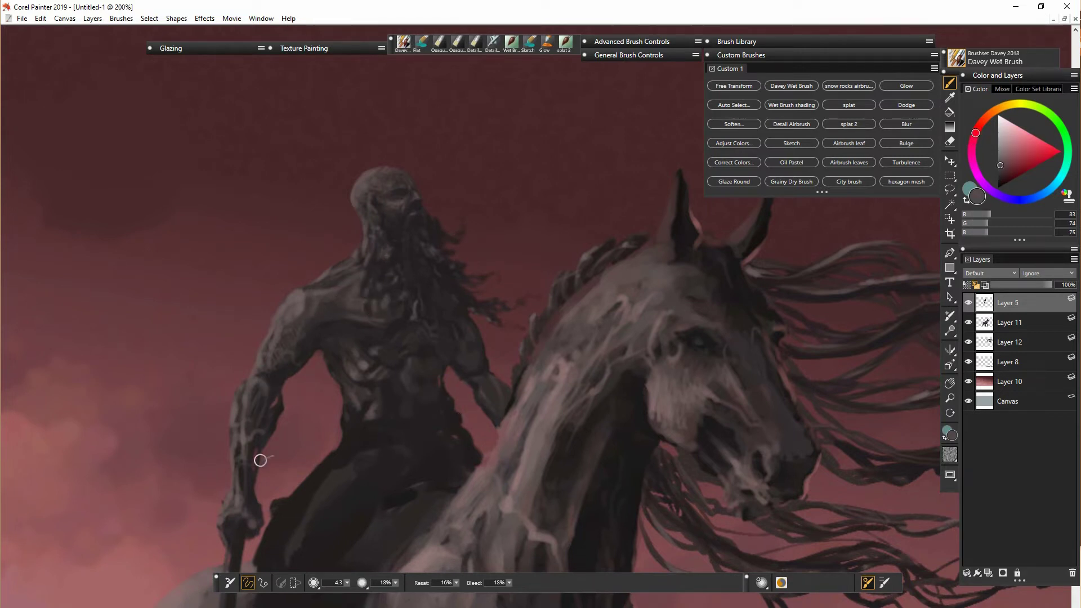
pyautogui.click(966, 286)
pyautogui.moveTo(337, 364)
pyautogui.mouseDown()
pyautogui.moveTo(346, 427)
pyautogui.moveTo(397, 410)
pyautogui.mouseUp()
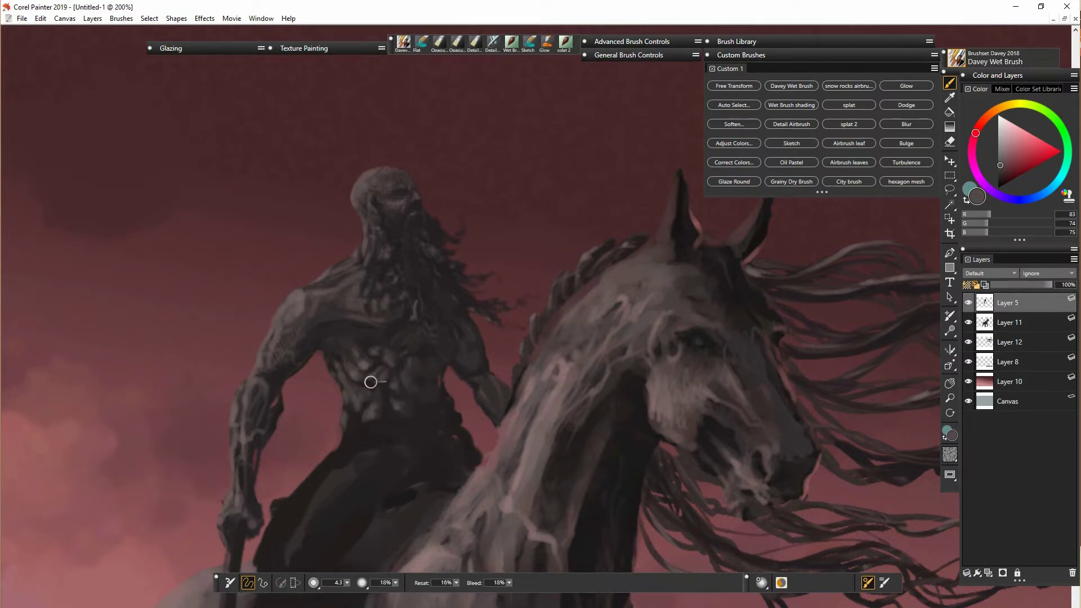
pyautogui.moveTo(269, 371)
pyautogui.mouseDown()
pyautogui.moveTo(245, 390)
pyautogui.moveTo(235, 432)
pyautogui.mouseUp()
# Paint lighter pinkish-grey (RGB 158, 130, 134) highlights on the rider's rear arm, shoulder and head.
pyautogui.keyDown('alt'); pyautogui.click(306, 304); pyautogui.keyUp('alt')
pyautogui.click(1005, 146)
pyautogui.moveTo(259, 382); pyautogui.dragTo(243, 402)
pyautogui.moveTo(275, 333); pyautogui.dragTo(252, 377)
pyautogui.moveTo(289, 299); pyautogui.dragTo(291, 315)
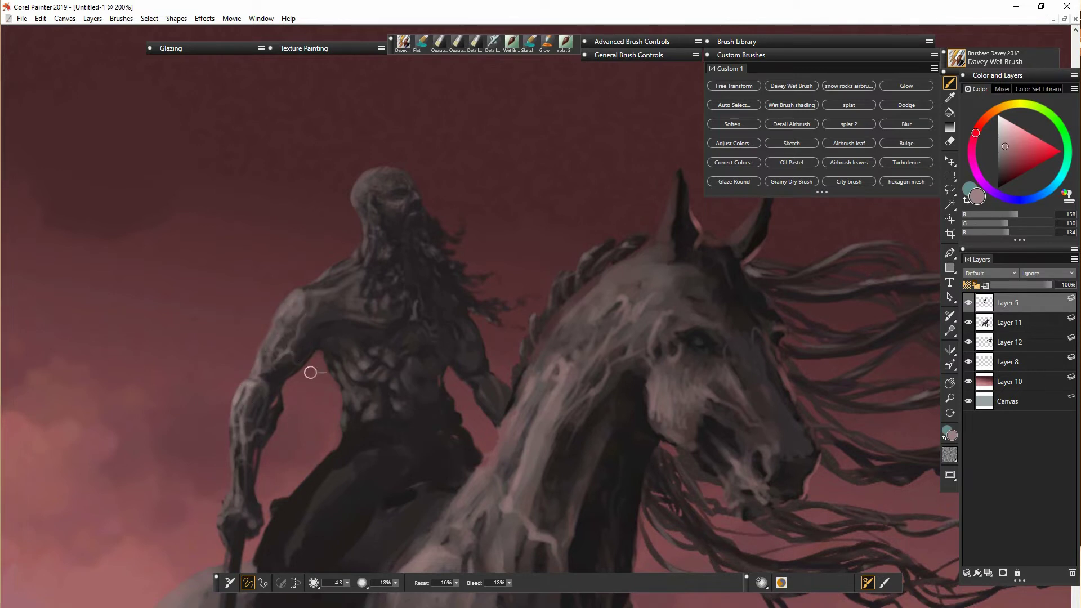
pyautogui.moveTo(336, 283); pyautogui.dragTo(364, 272)
pyautogui.moveTo(355, 197); pyautogui.dragTo(361, 215)
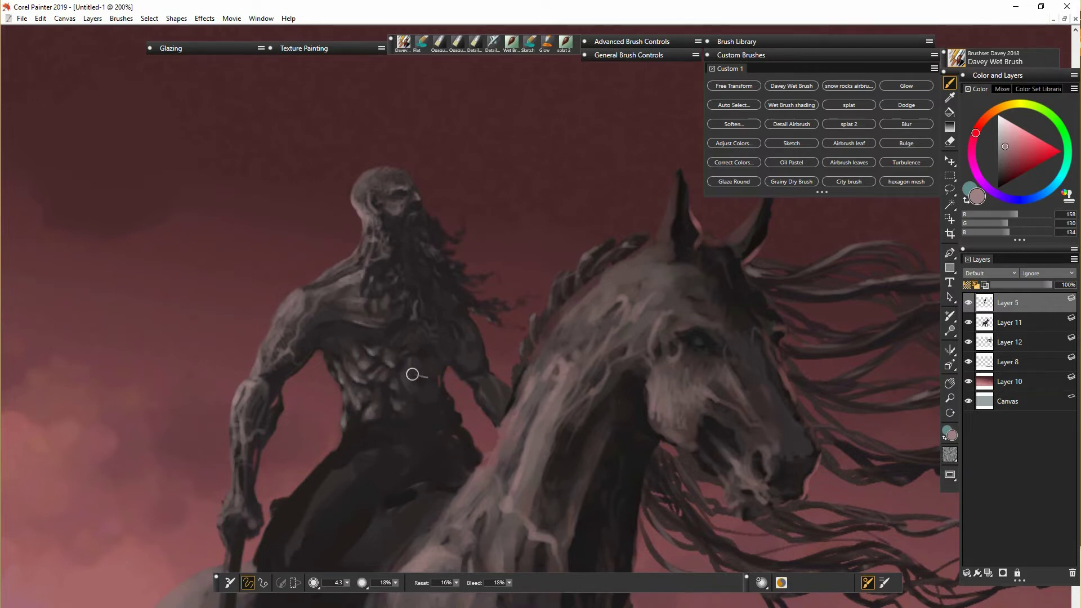
# Continue the pinkish-grey highlights along the rider's far forearm, rear hand, side of the torso and neck.
pyautogui.moveTo(463, 377); pyautogui.dragTo(499, 426)
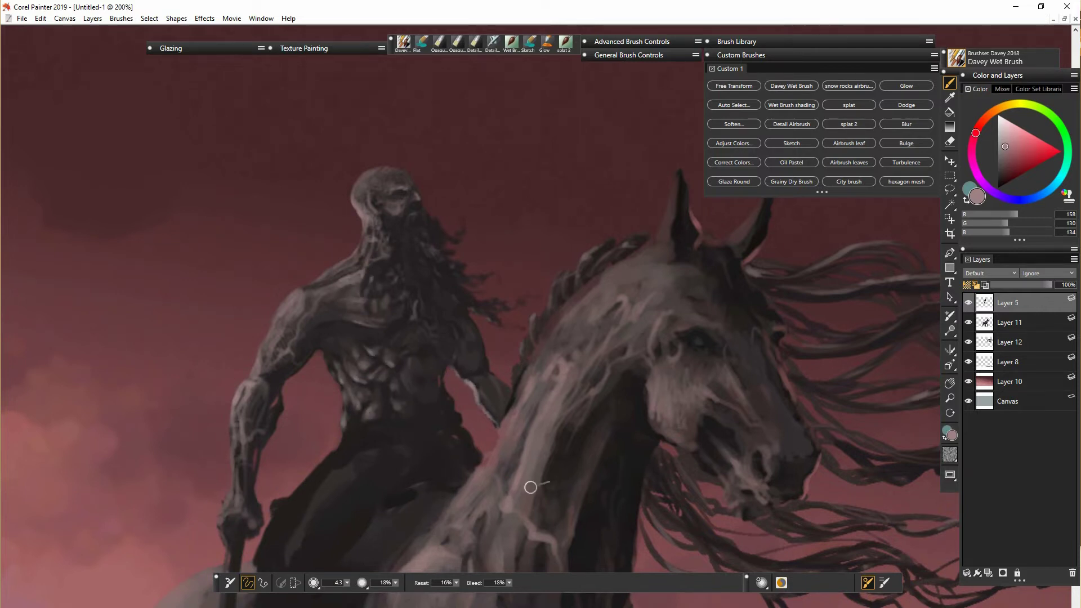
pyautogui.moveTo(233, 458)
pyautogui.mouseDown()
pyautogui.moveTo(218, 529)
pyautogui.moveTo(244, 514)
pyautogui.moveTo(220, 532)
pyautogui.mouseUp()
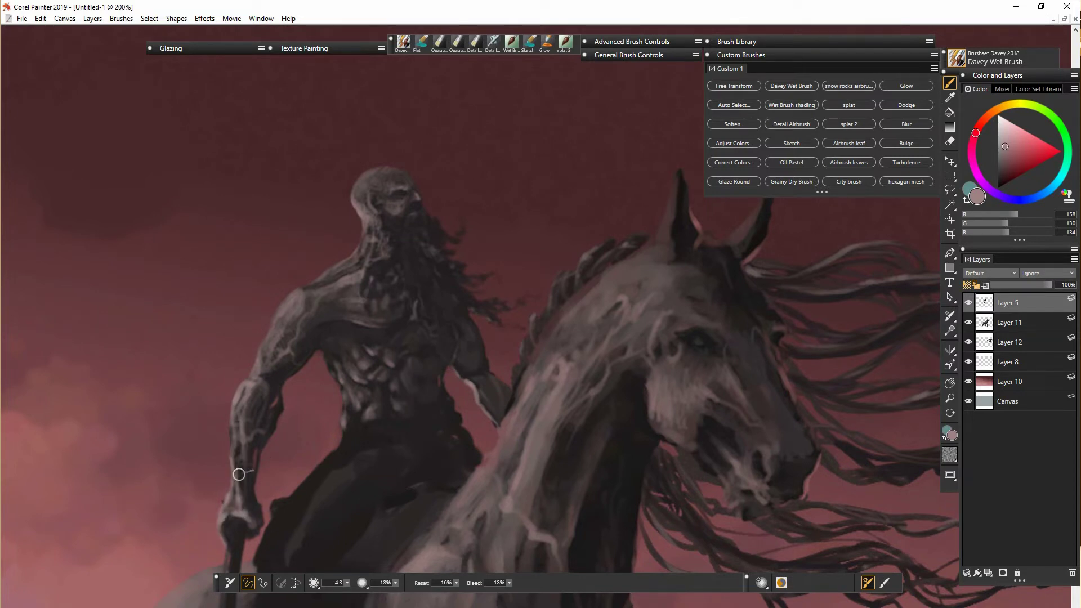
pyautogui.moveTo(341, 353)
pyautogui.mouseDown()
pyautogui.moveTo(338, 385)
pyautogui.moveTo(354, 432)
pyautogui.mouseUp()
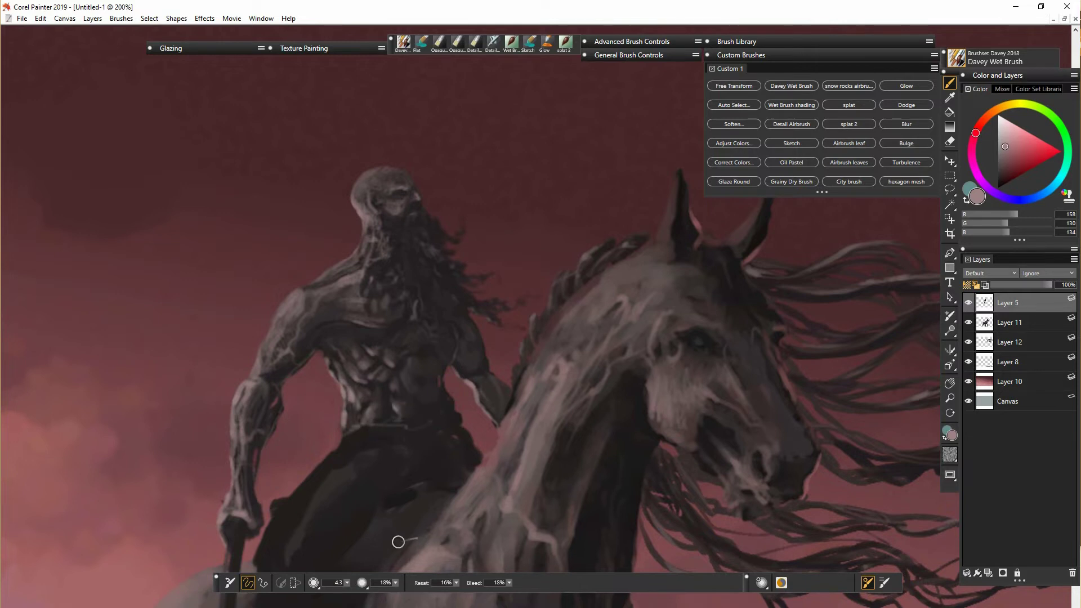
pyautogui.moveTo(372, 228); pyautogui.dragTo(322, 279)
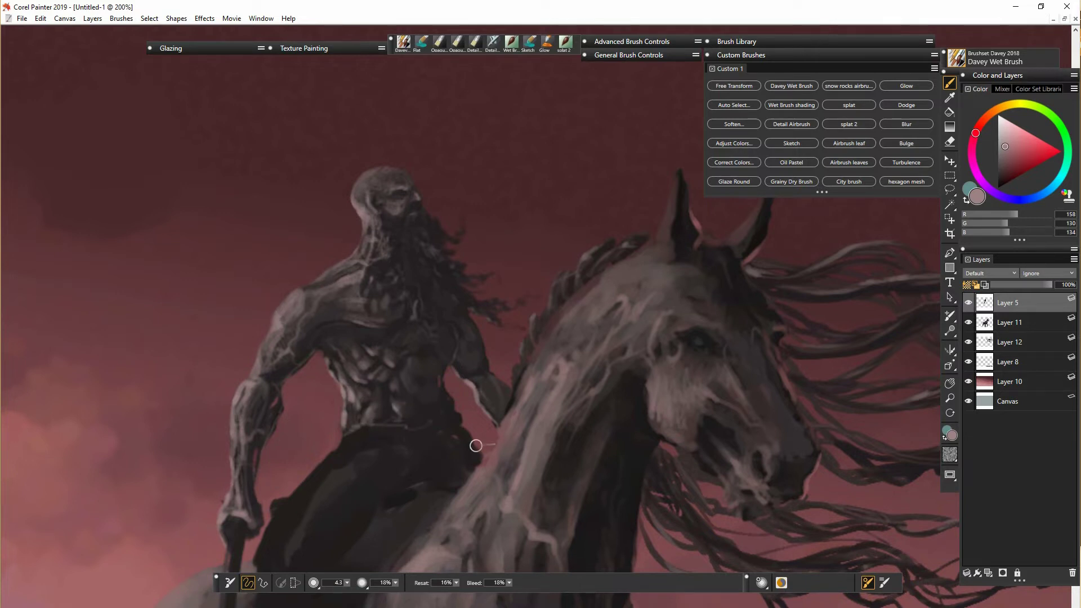
# Duplicate the mane layer, move the copy behind the horse's legs as a tail and erase unwanted strands.
pyautogui.hotkey('ctrl', '-')
pyautogui.moveTo(648, 429); pyautogui.dragTo(576, 292)
pyautogui.click(1023, 345)
pyautogui.hotkey('ctrl', 'j')
pyautogui.press('f')
pyautogui.moveTo(632, 318); pyautogui.dragTo(399, 542)
pyautogui.press('n')
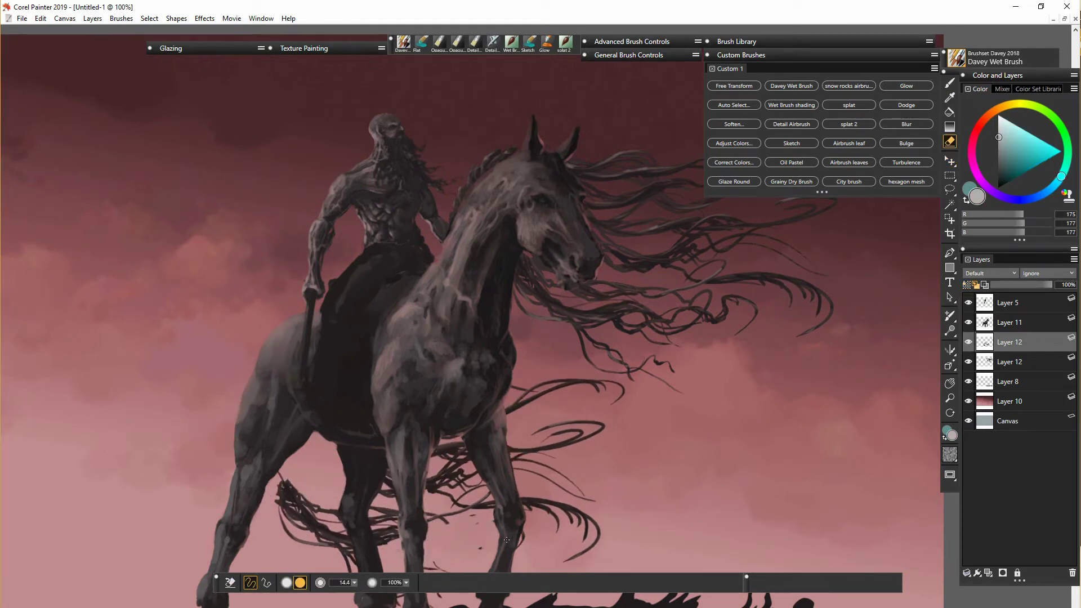
pyautogui.press('f')
# Lasso part of the tail strands, copy it to a new layer and place it lower between the legs.
pyautogui.click(949, 191)
pyautogui.moveTo(738, 445)
pyautogui.mouseDown()
pyautogui.moveTo(496, 487)
pyautogui.moveTo(737, 445)
pyautogui.mouseUp()
pyautogui.keyDown('ctrl'); pyautogui.click(427, 411); pyautogui.keyUp('ctrl')
pyautogui.moveTo(1020, 363); pyautogui.dragTo(1018, 394)
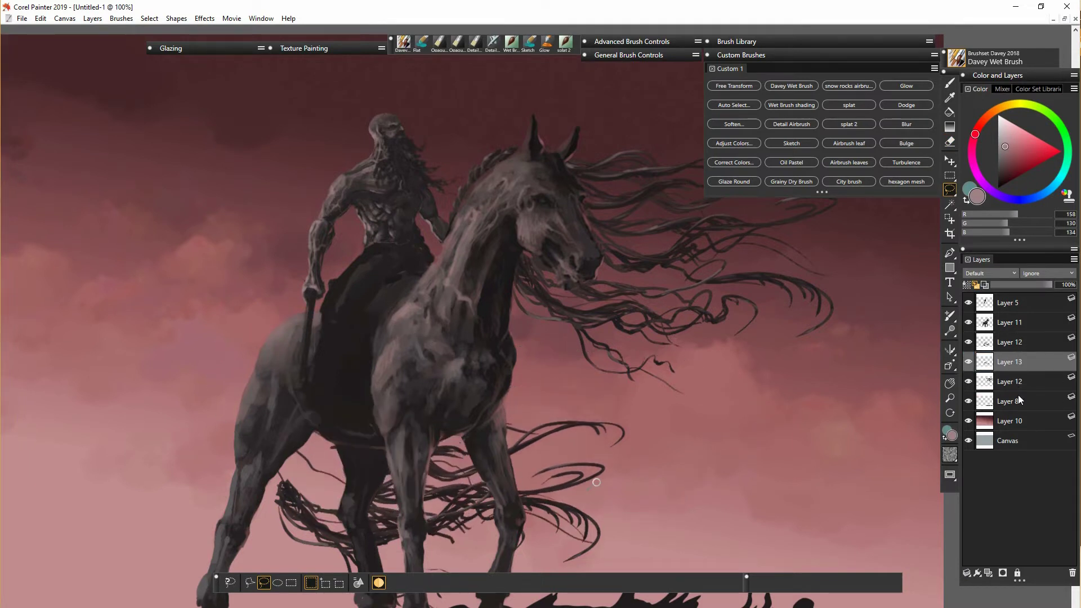
pyautogui.press('f')
pyautogui.moveTo(552, 530); pyautogui.dragTo(399, 527)
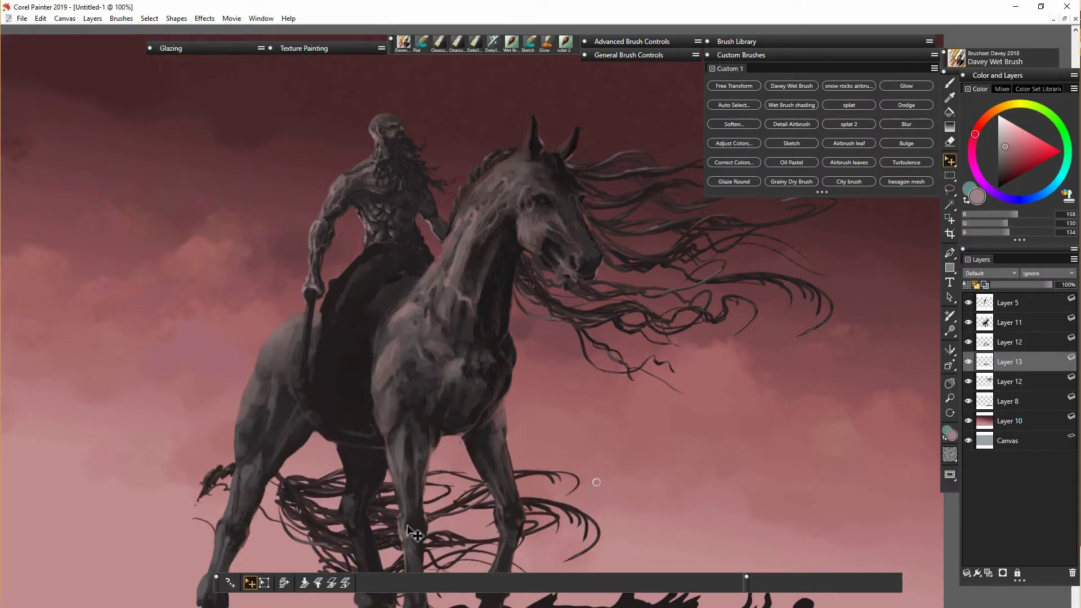
pyautogui.keyDown('shift'); pyautogui.click(1019, 383); pyautogui.keyUp('shift')
pyautogui.hotkey('ctrl', 'e')
pyautogui.click(968, 342)
pyautogui.click(968, 342)
pyautogui.hotkey('ctrl', 'z')
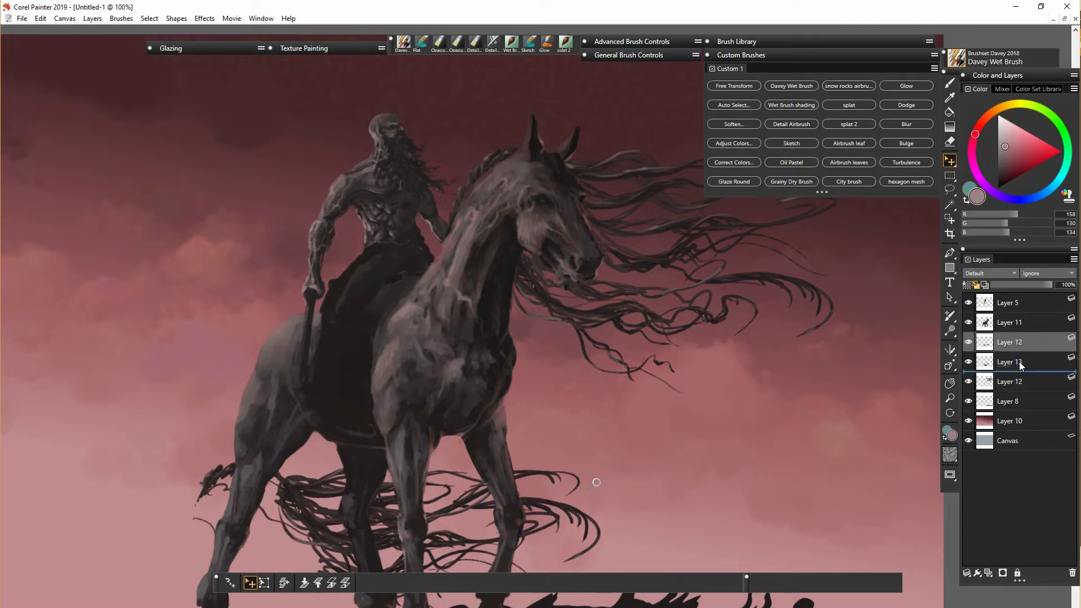
# Check the tail layers' visibility and merge the two tail layers into one beneath the mane layer.
pyautogui.click(968, 362)
pyautogui.click(969, 362)
pyautogui.click(969, 343)
pyautogui.click(969, 342)
pyautogui.click(1013, 364)
pyautogui.keyDown('shift'); pyautogui.click(1013, 383); pyautogui.keyUp('shift')
pyautogui.hotkey('ctrl', 'e')
pyautogui.click(1013, 363)
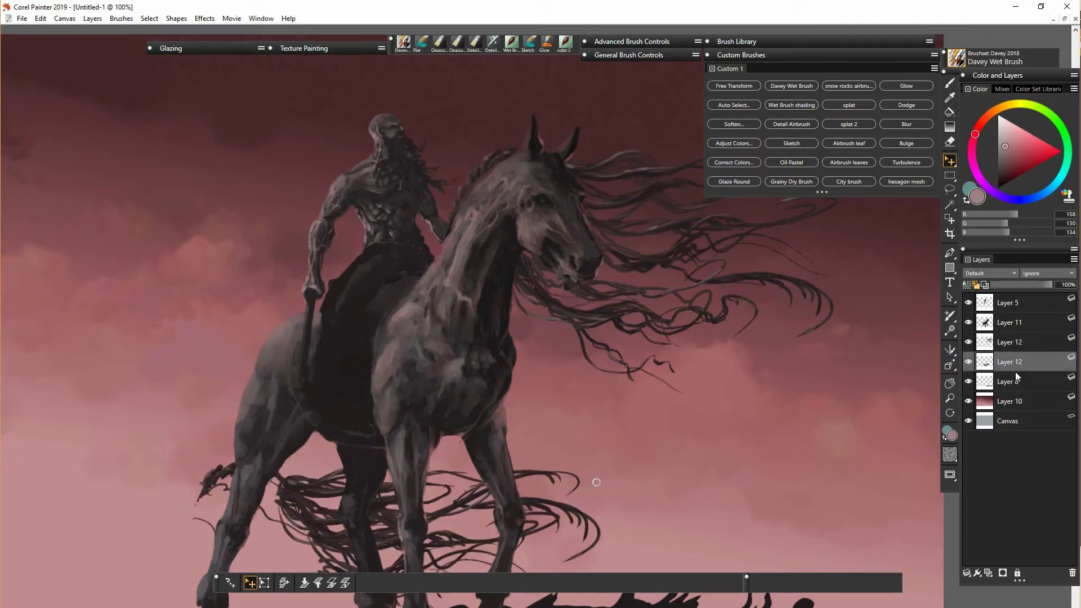
# Move the merged tail strands up behind the horse's legs and erase the stray strands beside the hindquarters.
pyautogui.moveTo(423, 530); pyautogui.dragTo(399, 481)
pyautogui.press('n')
pyautogui.moveTo(206, 404); pyautogui.dragTo(203, 424)
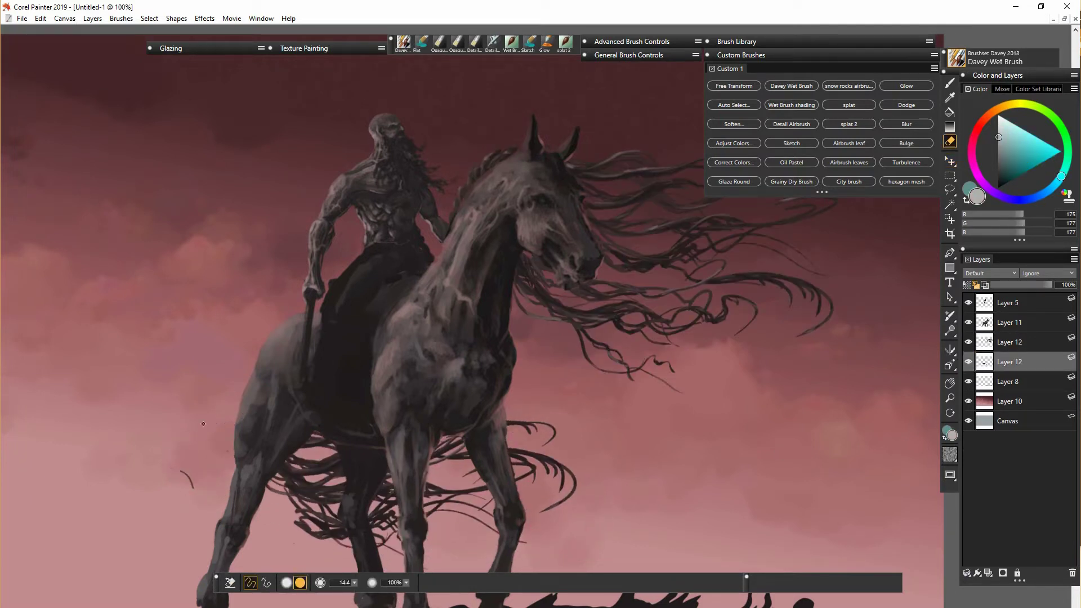
# Skew the tail layer so its strands slope downward behind the legs, and reposition it.
pyautogui.click(950, 161)
pyautogui.hotkey('ctrl', '-')
pyautogui.click(264, 582)
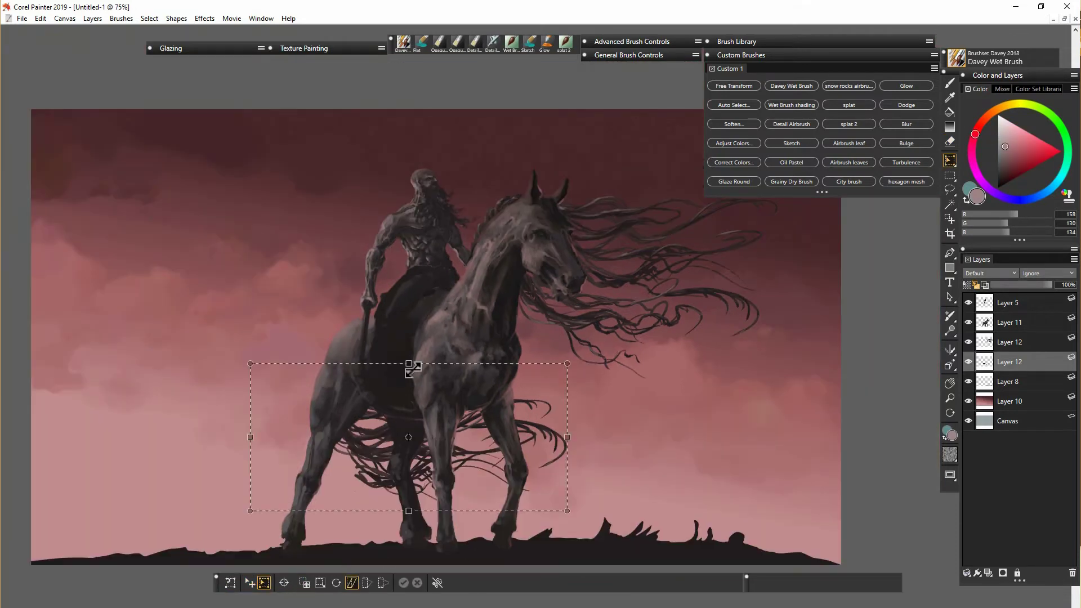
pyautogui.moveTo(412, 368); pyautogui.dragTo(440, 397)
pyautogui.moveTo(254, 387); pyautogui.dragTo(294, 332)
pyautogui.click(404, 583)
pyautogui.moveTo(416, 437); pyautogui.dragTo(413, 430)
# Skew and stretch the tail further beyond the front legs and shift it lower behind the horse.
pyautogui.click(264, 583)
pyautogui.click(352, 583)
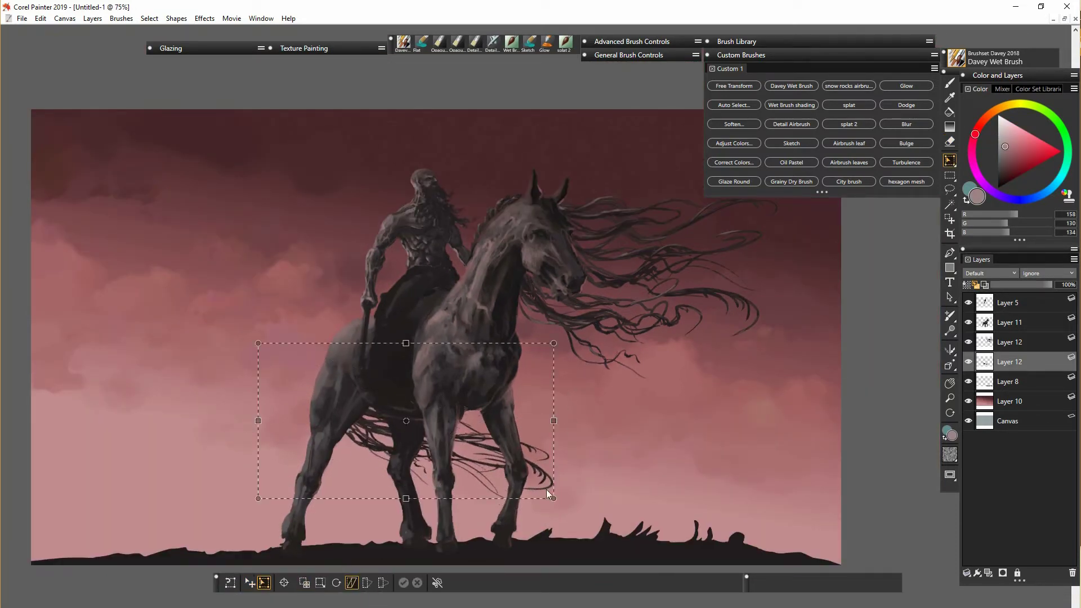
pyautogui.moveTo(553, 422); pyautogui.dragTo(641, 445)
pyautogui.click(404, 583)
pyautogui.moveTo(432, 453); pyautogui.dragTo(460, 474)
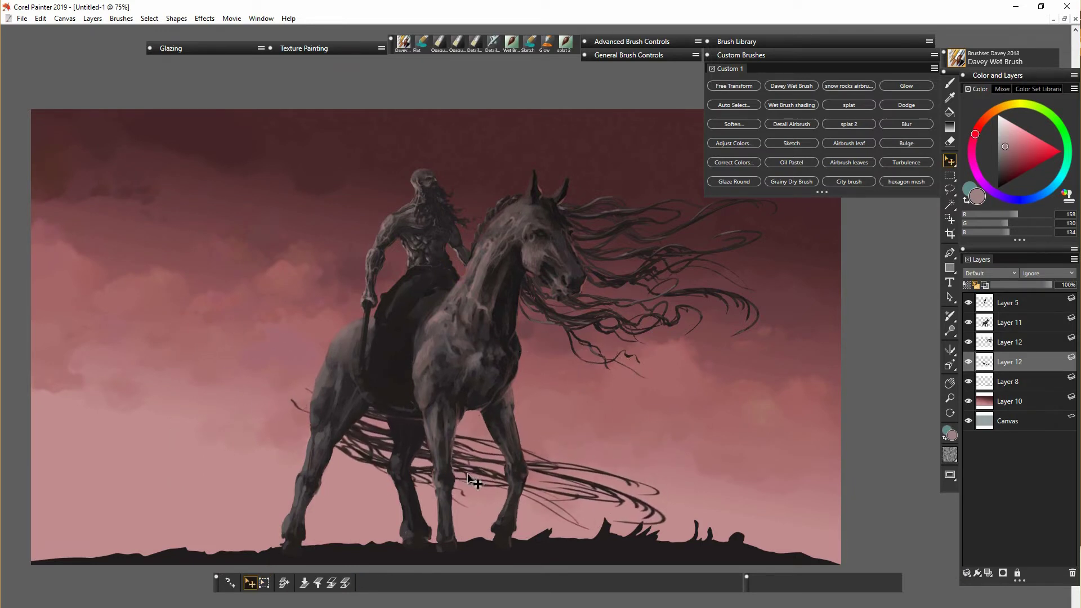
# Clean up the tail's stray end and paint near-black (RGB 40, 31, 32) strands curving down from the horse's rump.
pyautogui.press('n')
pyautogui.press('f')
pyautogui.click(950, 83)
pyautogui.keyDown('alt'); pyautogui.click(367, 421); pyautogui.keyUp('alt')
pyautogui.moveTo(337, 356)
pyautogui.mouseDown()
pyautogui.moveTo(311, 431)
pyautogui.moveTo(308, 406)
pyautogui.moveTo(310, 435)
pyautogui.mouseUp()
pyautogui.moveTo(294, 389); pyautogui.dragTo(354, 459)
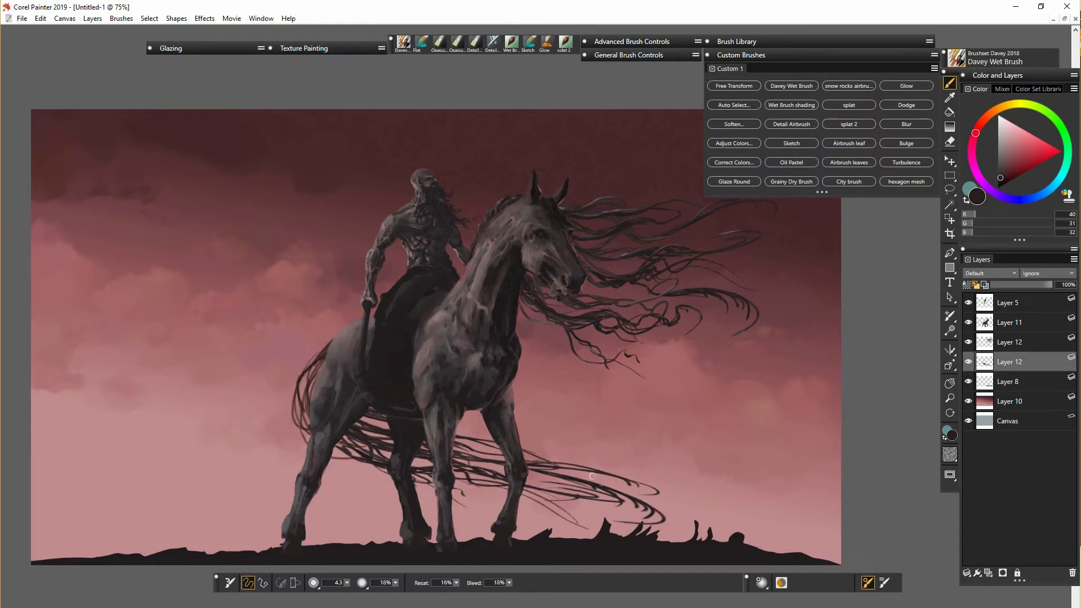
# Paint long, thin curving strands extending the tail past the front legs and erase its drooping ends.
pyautogui.moveTo(468, 451); pyautogui.dragTo(630, 436)
pyautogui.moveTo(526, 449); pyautogui.dragTo(678, 443)
pyautogui.moveTo(493, 457); pyautogui.dragTo(647, 468)
pyautogui.moveTo(457, 436); pyautogui.dragTo(557, 419)
pyautogui.moveTo(622, 460); pyautogui.dragTo(709, 452)
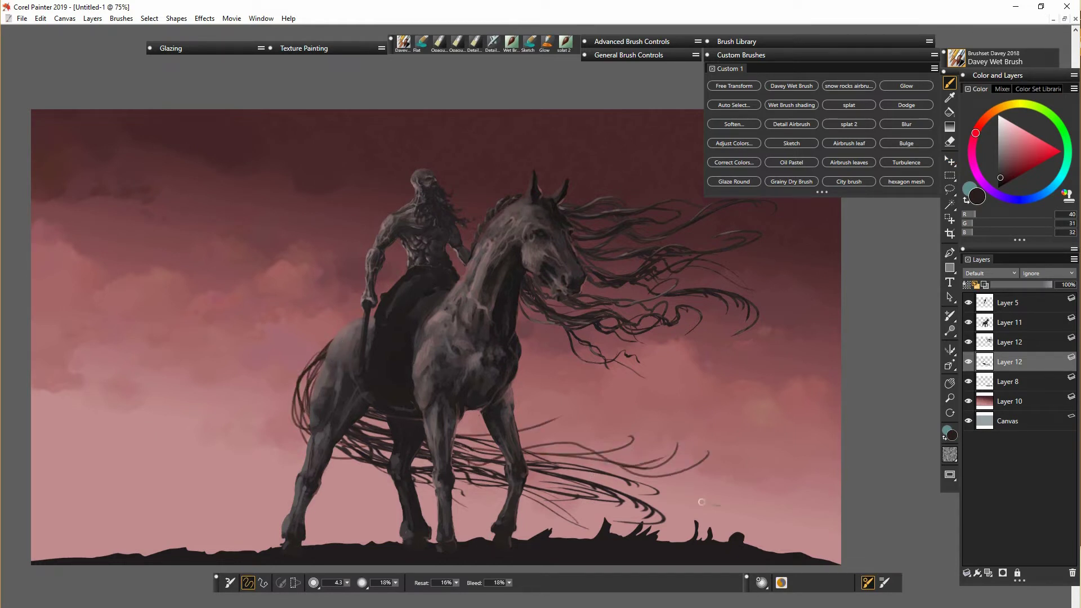
pyautogui.moveTo(463, 471)
pyautogui.mouseDown()
pyautogui.moveTo(500, 449)
pyautogui.moveTo(626, 468)
pyautogui.mouseUp()
pyautogui.moveTo(521, 445); pyautogui.dragTo(719, 470)
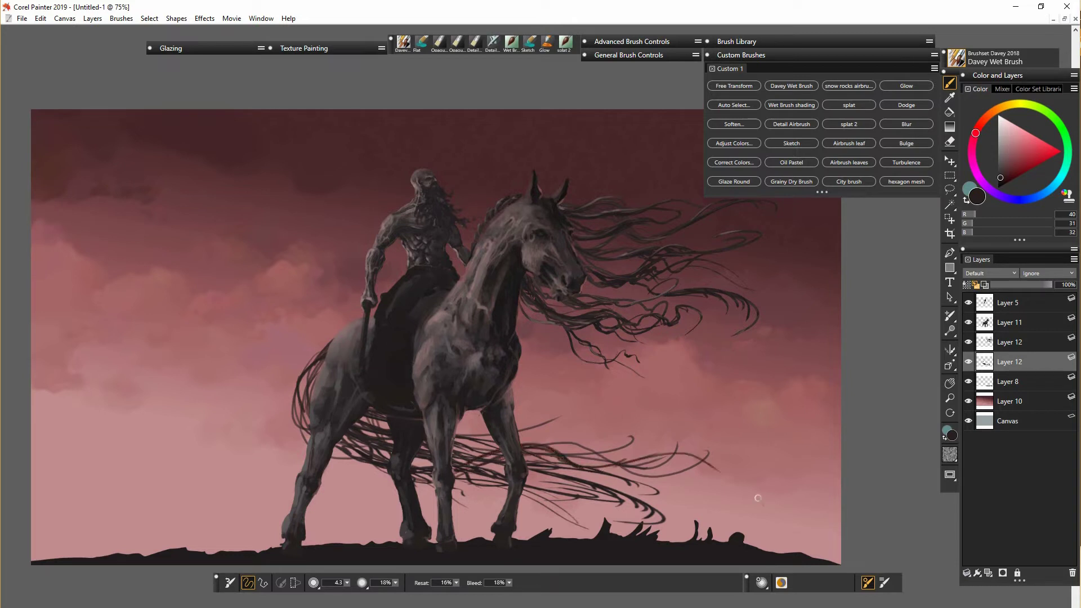
pyautogui.moveTo(616, 462); pyautogui.dragTo(678, 452)
pyautogui.moveTo(570, 465); pyautogui.dragTo(638, 468)
pyautogui.press('n')
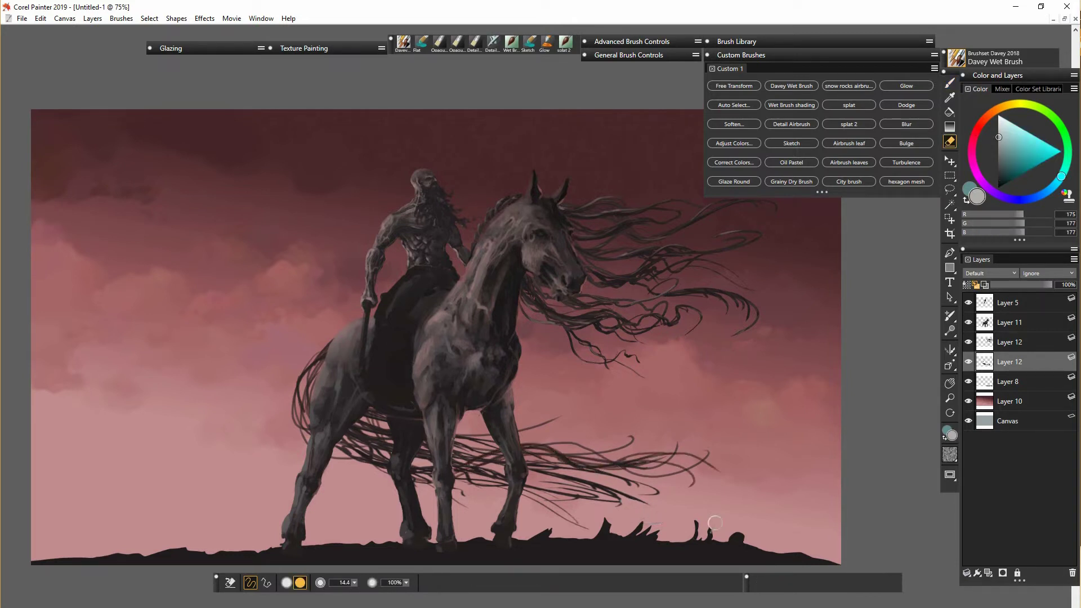
pyautogui.press('b')
# Skew and stretch the wind-blown mane layer so its strands reach farther from the horse's head.
pyautogui.click(1018, 343)
pyautogui.moveTo(682, 380); pyautogui.dragTo(571, 376)
pyautogui.click(949, 162)
pyautogui.click(264, 582)
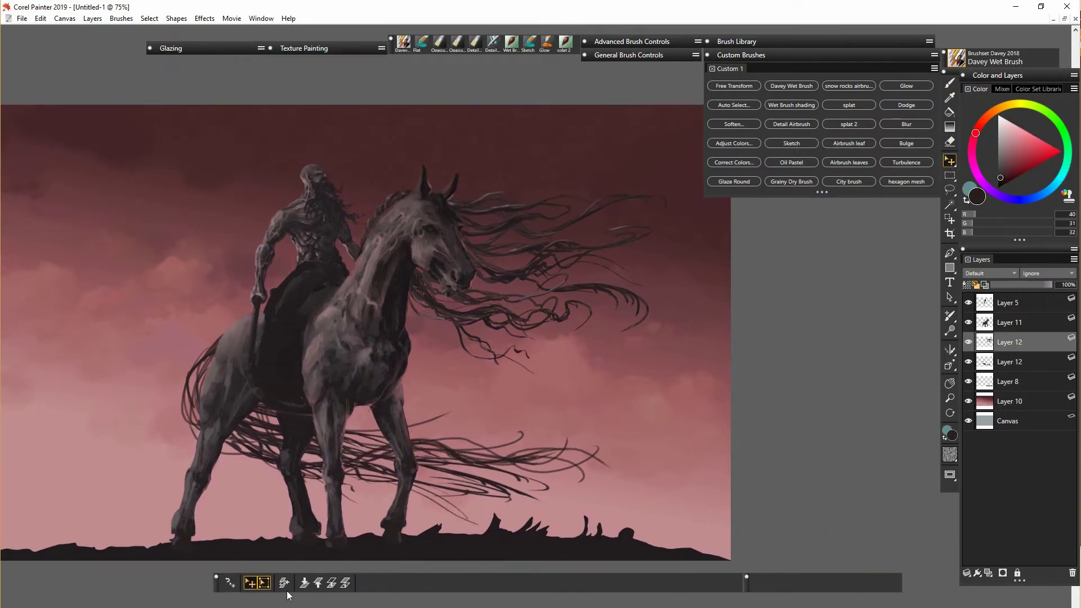
pyautogui.click(351, 582)
pyautogui.moveTo(668, 281); pyautogui.dragTo(704, 339)
pyautogui.press('f')
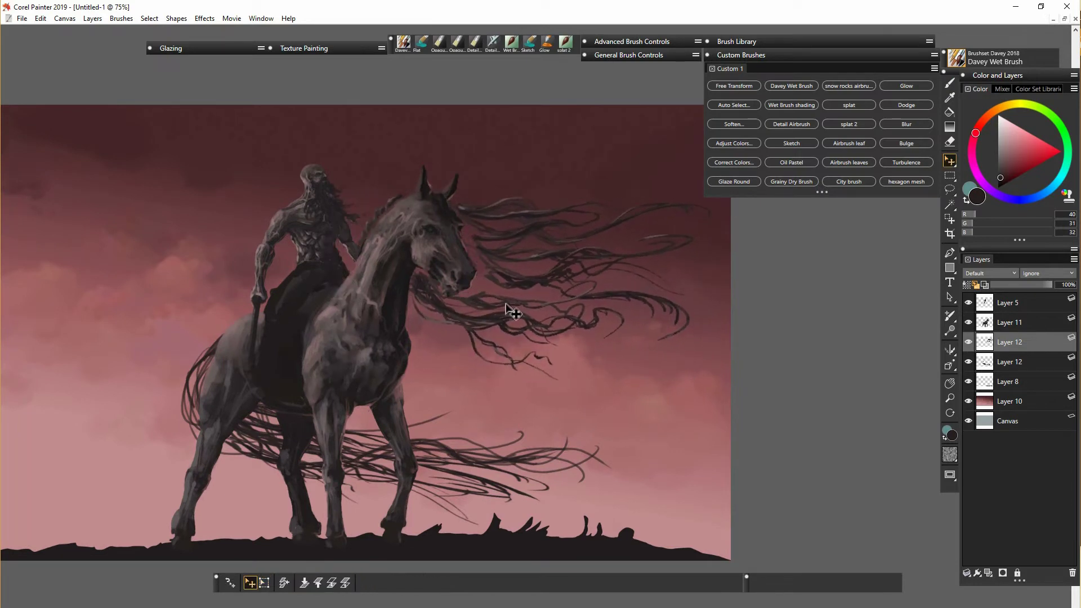
pyautogui.hotkey('ctrl', 't')
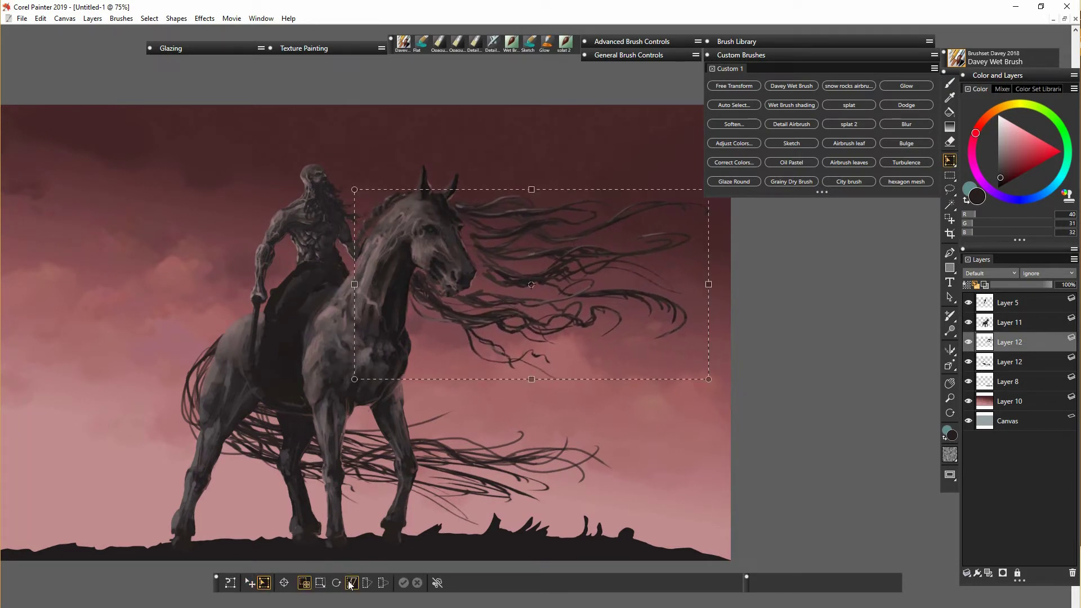
pyautogui.press('f')
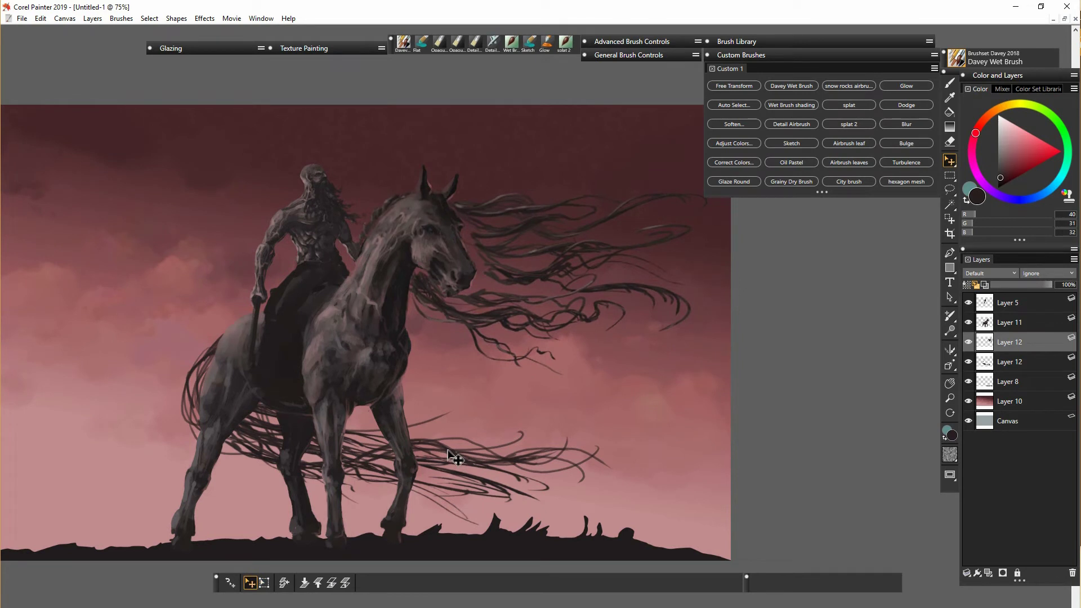
pyautogui.press('b')
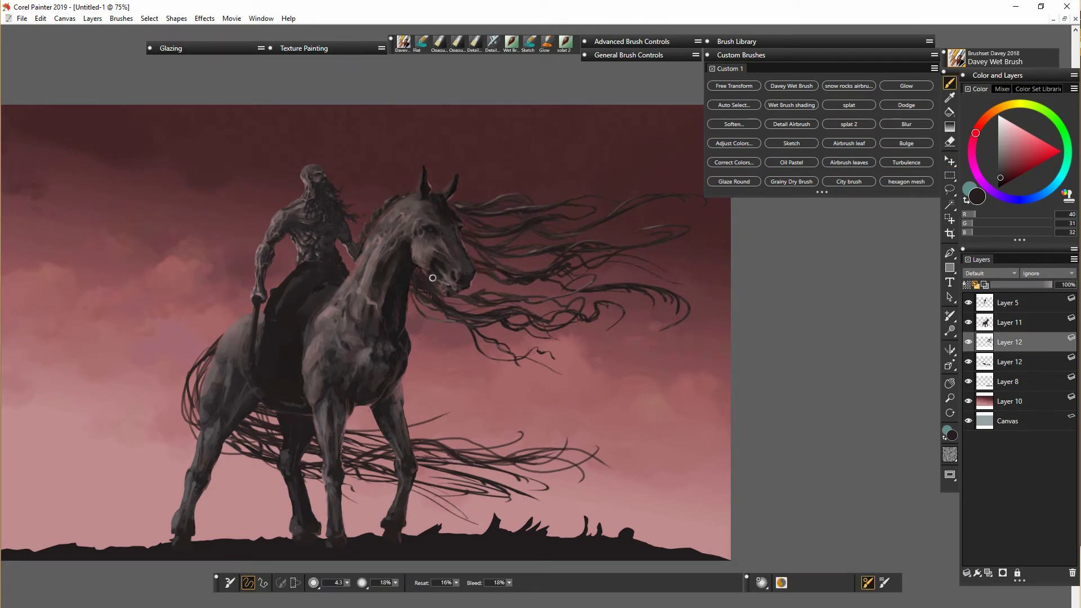
# Adjust the tail layer's colours and apply Soften to its strands.
pyautogui.click(968, 362)
pyautogui.click(969, 362)
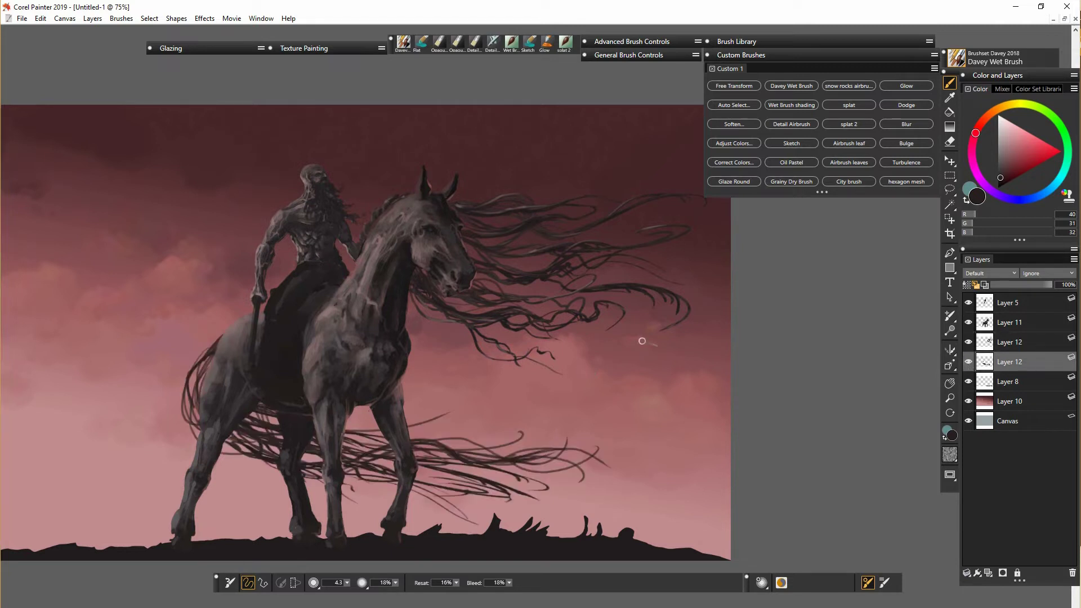
pyautogui.click(741, 148)
pyautogui.moveTo(562, 366); pyautogui.dragTo(573, 367)
pyautogui.click(568, 382)
pyautogui.click(734, 124)
pyautogui.click(562, 383)
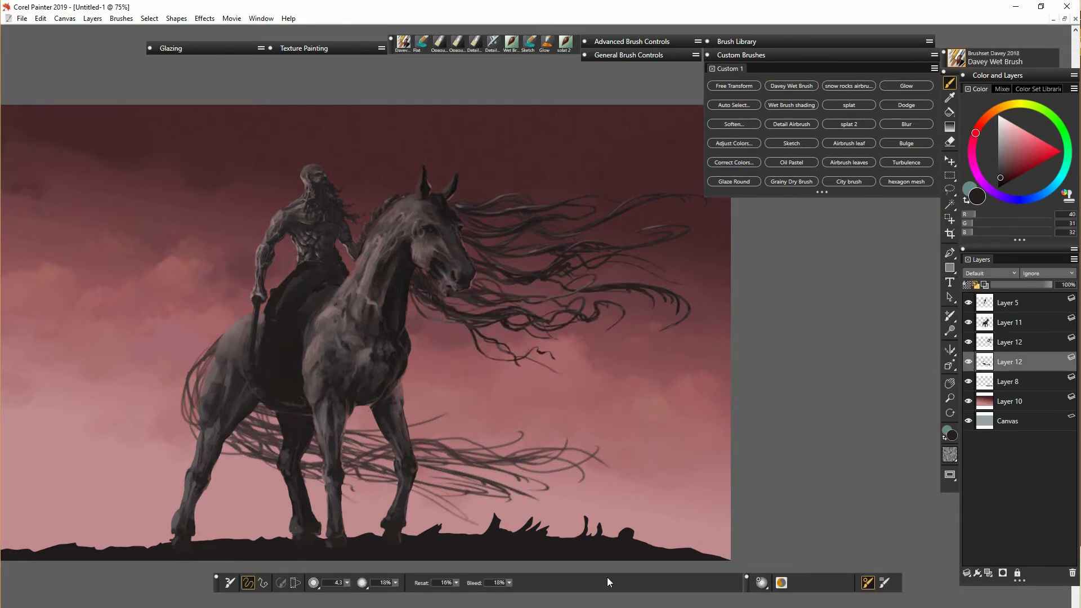
# Apply Soften to the wind-blown mane layer.
pyautogui.click(1014, 346)
pyautogui.click(734, 124)
pyautogui.moveTo(552, 286); pyautogui.dragTo(658, 329)
pyautogui.moveTo(621, 392); pyautogui.dragTo(620, 393)
pyautogui.click(667, 426)
# Group Layer 5 and Layer 11, duplicate the group and expand the lower copy.
pyautogui.click(1008, 303)
pyautogui.click(966, 574)
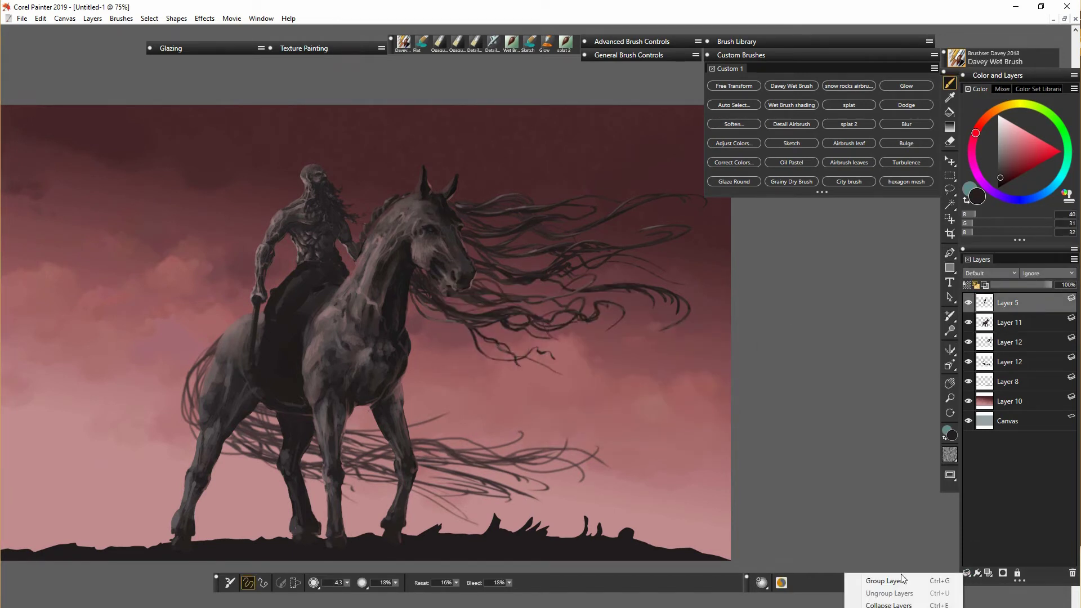
pyautogui.click(900, 579)
pyautogui.click(1009, 334)
pyautogui.hotkey('ctrl', 'g')
pyautogui.click(984, 299)
pyautogui.click(984, 311)
pyautogui.click(996, 310)
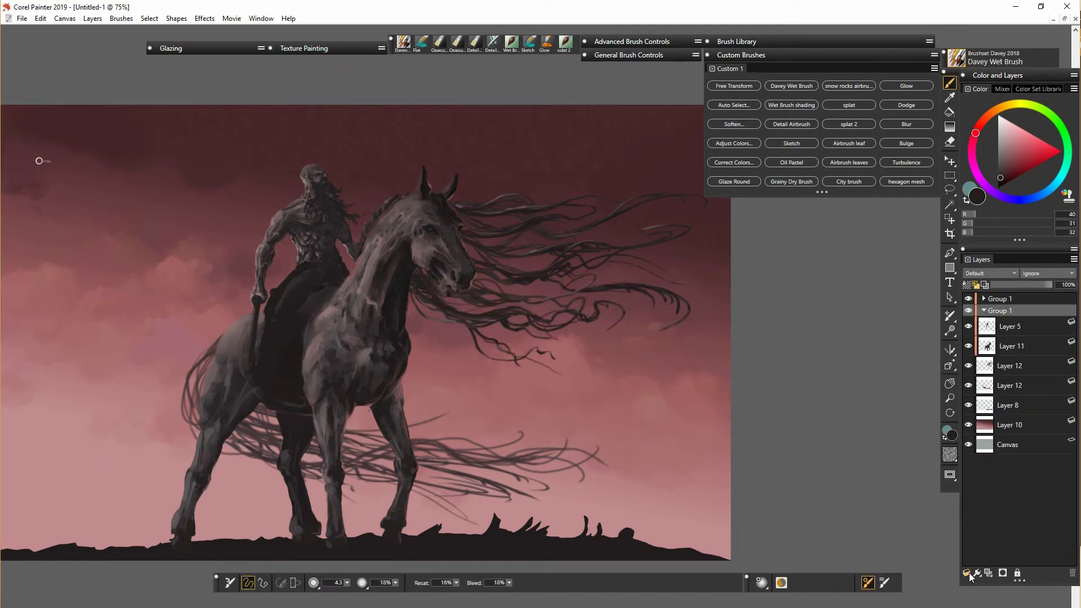
pyautogui.click(984, 310)
# Hide the upper group, then lasso the horse's front half on Layer 11 and cut it onto its own layer.
pyautogui.click(1013, 347)
pyautogui.click(950, 190)
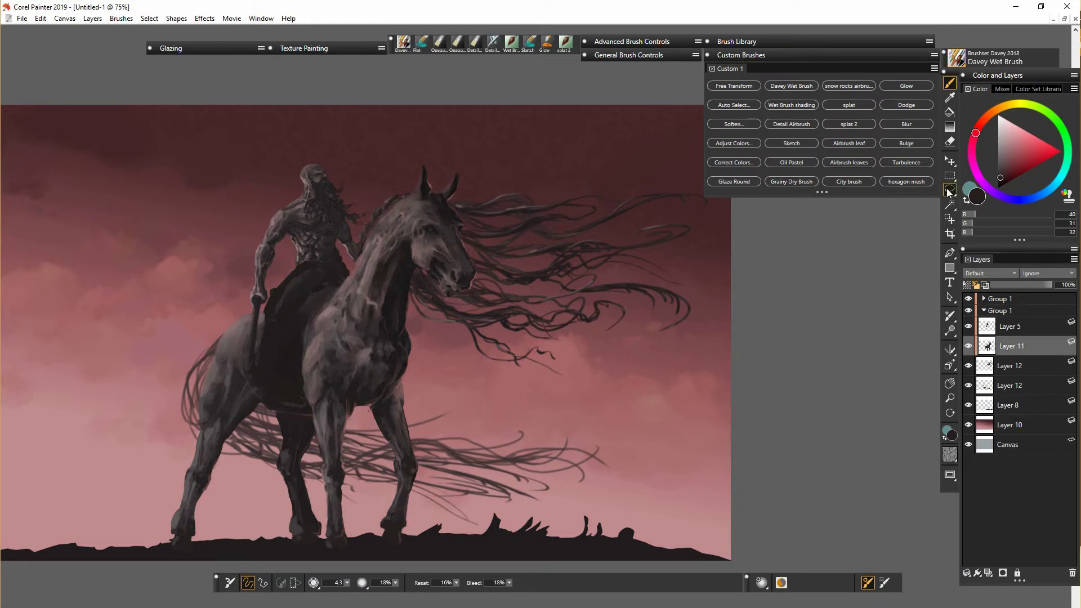
pyautogui.click(968, 299)
pyautogui.moveTo(313, 449)
pyautogui.mouseDown()
pyautogui.moveTo(361, 245)
pyautogui.moveTo(318, 460)
pyautogui.mouseUp()
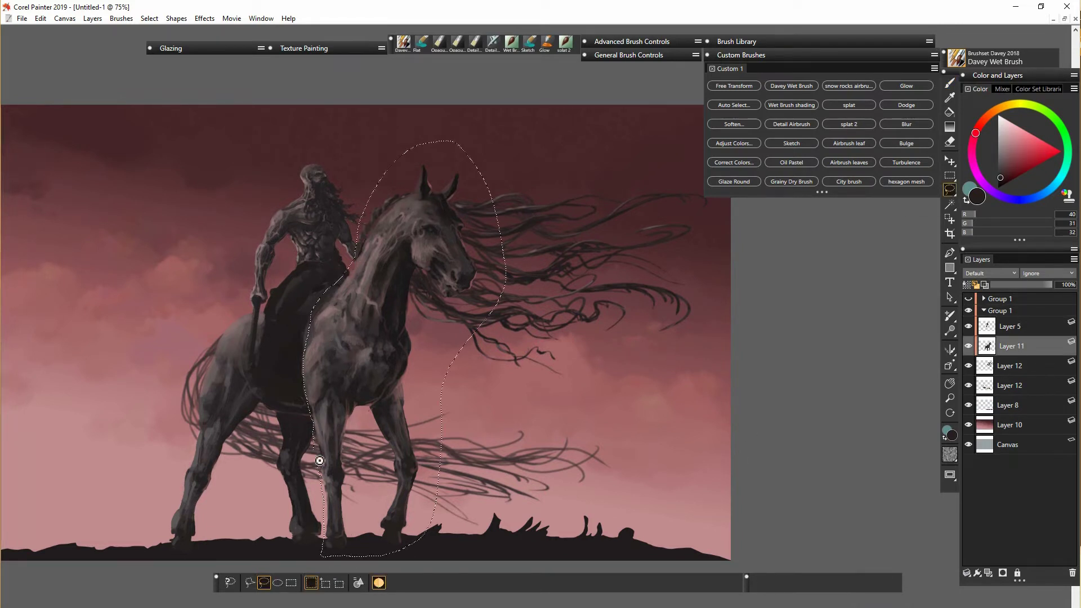
pyautogui.rightClick(385, 485)
pyautogui.click(352, 428)
# Place the hindquarters layer beneath the front half, and nudge the hindquarters and tail right towards the chest to shorten the horse's body.
pyautogui.moveTo(1013, 365); pyautogui.dragTo(1012, 338)
pyautogui.click(1010, 366)
pyautogui.click(950, 161)
pyautogui.press('Right')
pyautogui.press('Right')
pyautogui.press('Right')
pyautogui.press('Right')
pyautogui.press('Right')
pyautogui.press('Right')
pyautogui.press('Right')
pyautogui.press('Right')
pyautogui.press('Right')
pyautogui.press('Right')
pyautogui.press('Right')
pyautogui.press('Right')
pyautogui.press('Right')
pyautogui.press('Right')
pyautogui.press('Right')
pyautogui.press('Right')
pyautogui.press('Right')
pyautogui.press('Right')
pyautogui.press('Right')
pyautogui.press('Right')
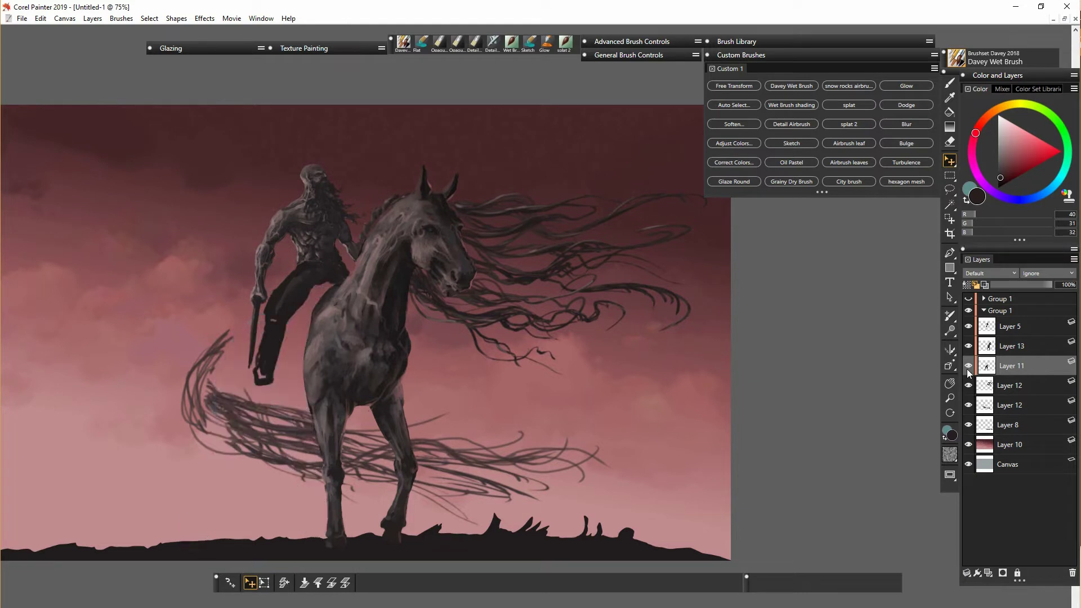
pyautogui.click(1009, 385)
pyautogui.click(1013, 407)
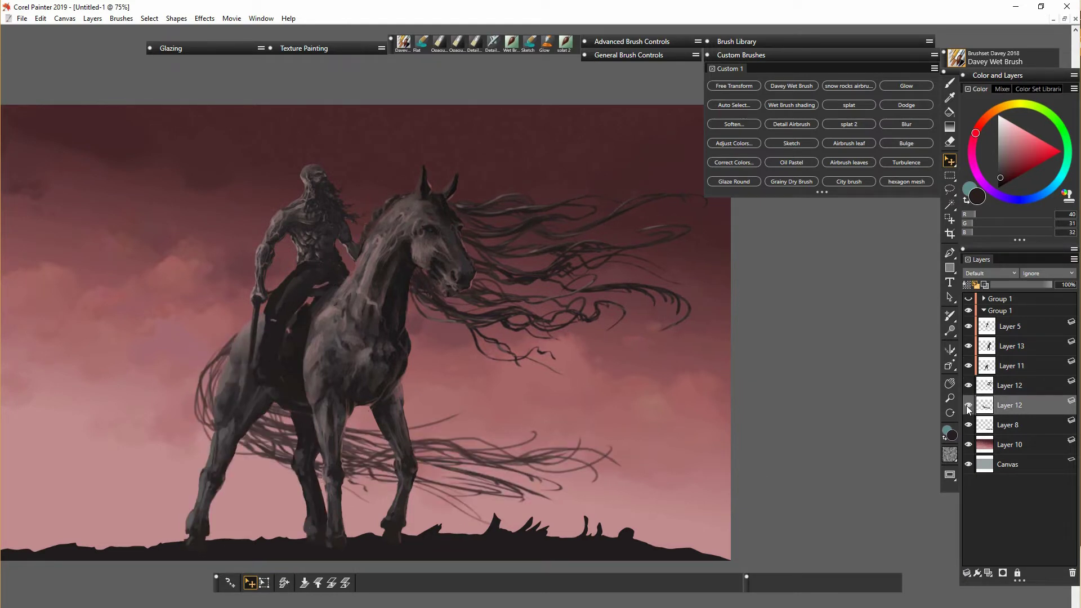
# Move the hidden backup group to just above the Canvas and collapse the visible Group 1 into a single layer.
pyautogui.moveTo(998, 298); pyautogui.dragTo(1019, 453)
pyautogui.click(984, 299)
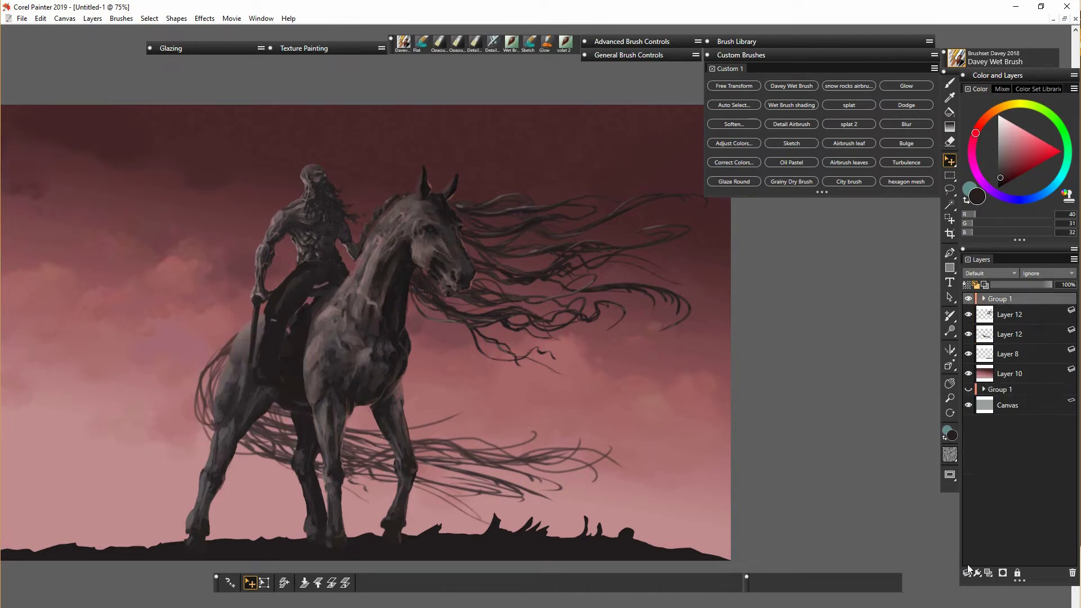
pyautogui.click(967, 573)
pyautogui.click(892, 604)
pyautogui.click(969, 303)
pyautogui.click(968, 303)
# Preserve the collapsed layer's transparency and paint highlights in sampled lighter greys on the horse's neck, face and chest.
pyautogui.click(966, 285)
pyautogui.press('b')
pyautogui.hotkey('ctrl', '+')
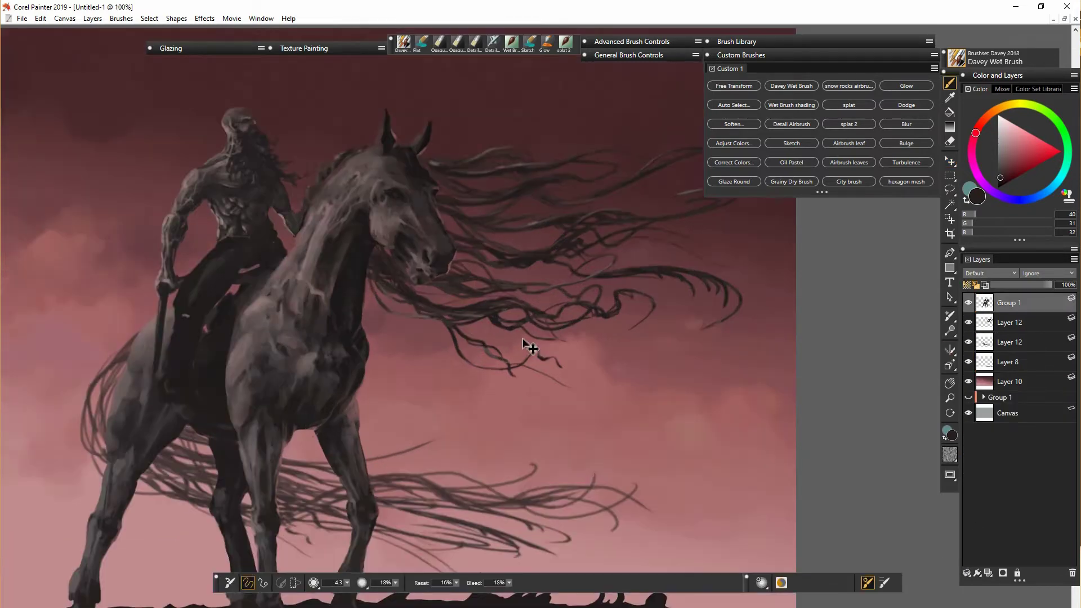
pyautogui.moveTo(528, 343); pyautogui.dragTo(640, 355)
pyautogui.keyDown('alt'); pyautogui.click(432, 241); pyautogui.keyUp('alt')
pyautogui.moveTo(413, 235); pyautogui.dragTo(412, 259)
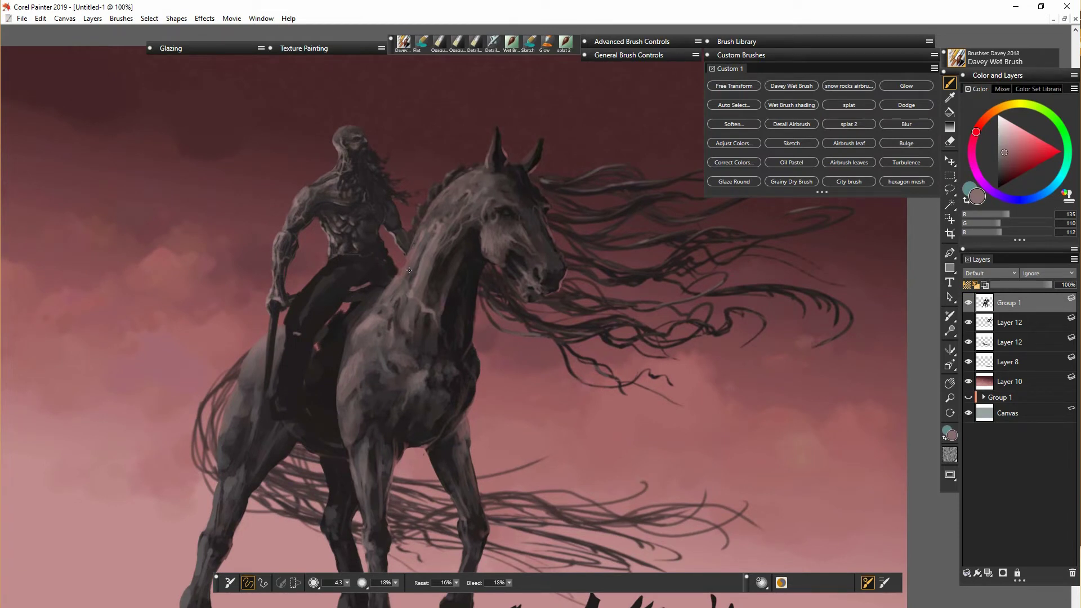
pyautogui.keyDown('alt'); pyautogui.click(413, 341); pyautogui.keyUp('alt')
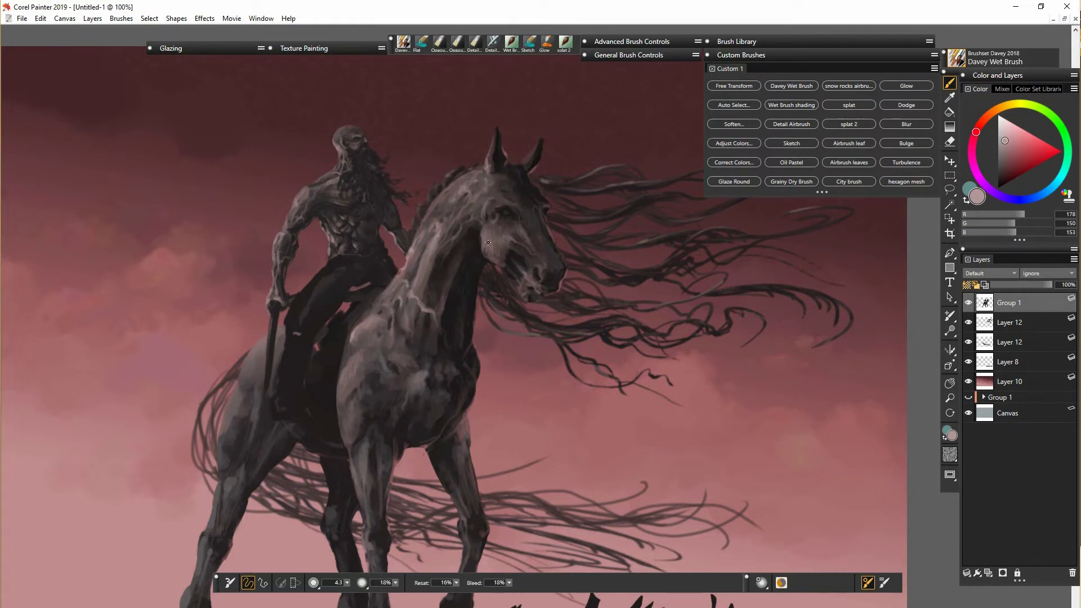
pyautogui.moveTo(487, 242); pyautogui.dragTo(496, 233)
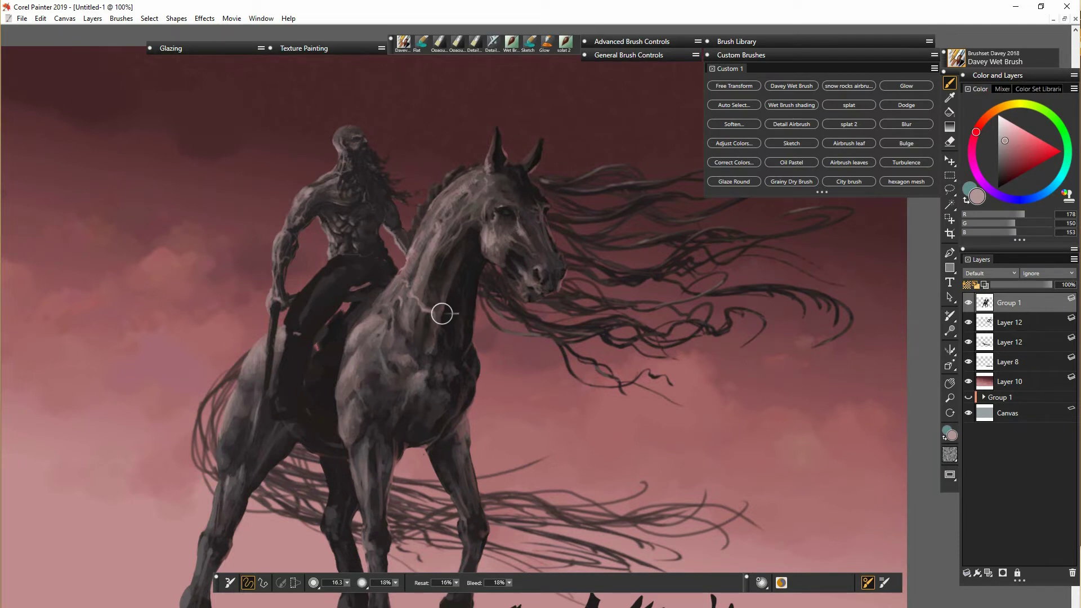
pyautogui.moveTo(418, 323); pyautogui.dragTo(424, 324)
# Paint over the rider's legs with a sampled near-black to form a solid skirt, and refine the edges around the sword and hindquarters.
pyautogui.keyDown('alt'); pyautogui.click(348, 303); pyautogui.keyUp('alt')
pyautogui.moveTo(354, 297); pyautogui.dragTo(318, 349)
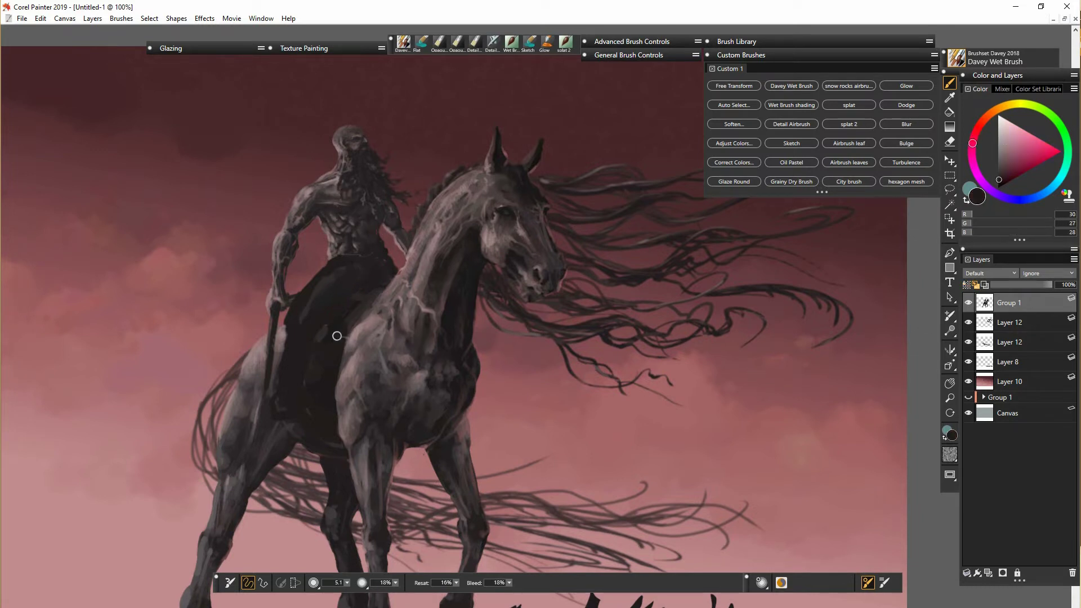
pyautogui.keyDown('alt'); pyautogui.click(269, 381); pyautogui.keyUp('alt')
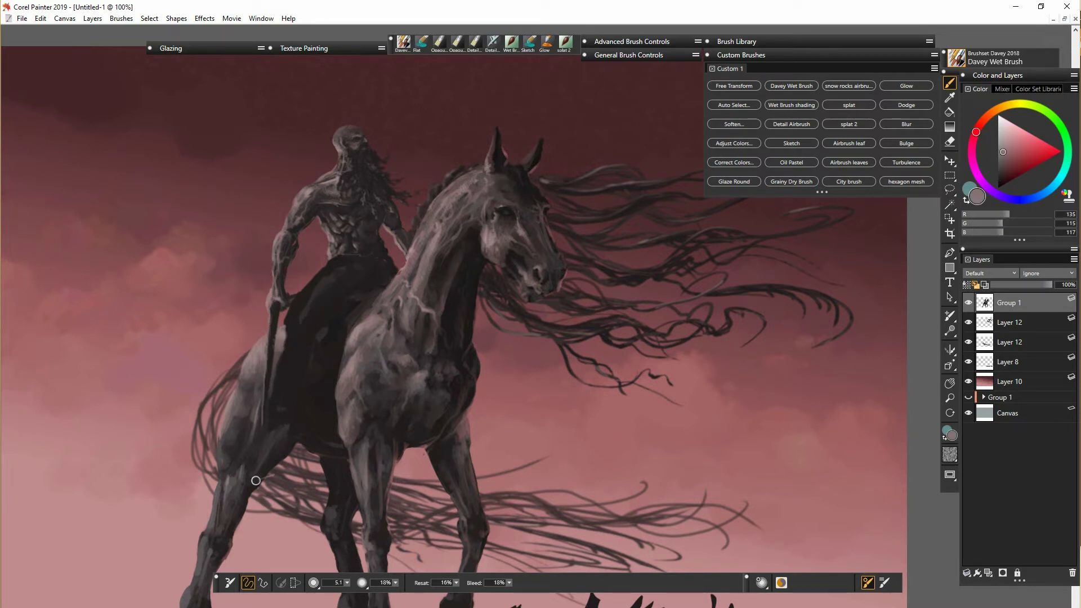
pyautogui.press('n')
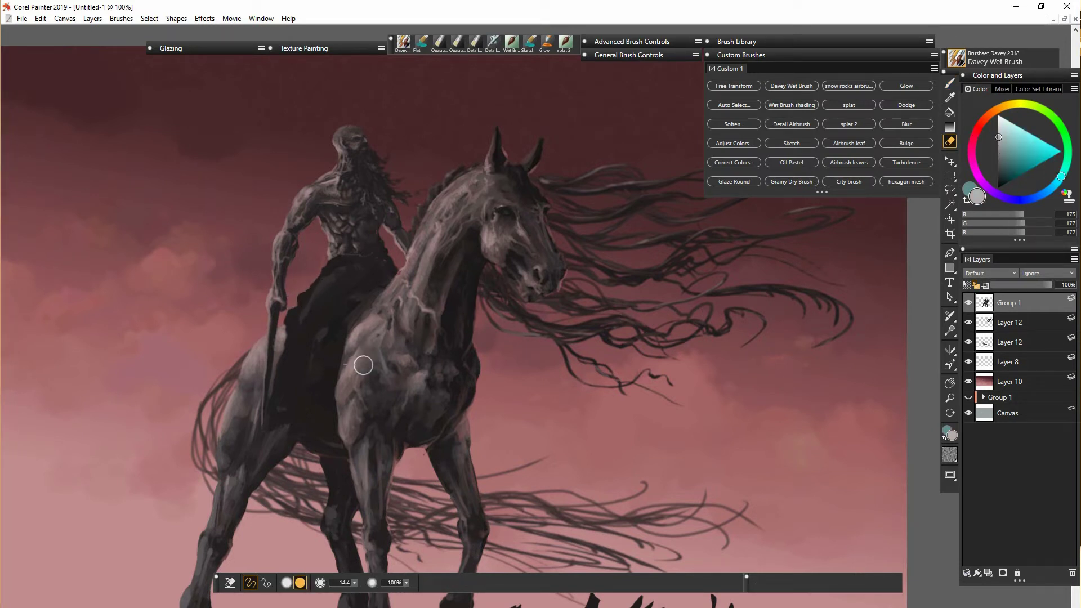
pyautogui.press('b')
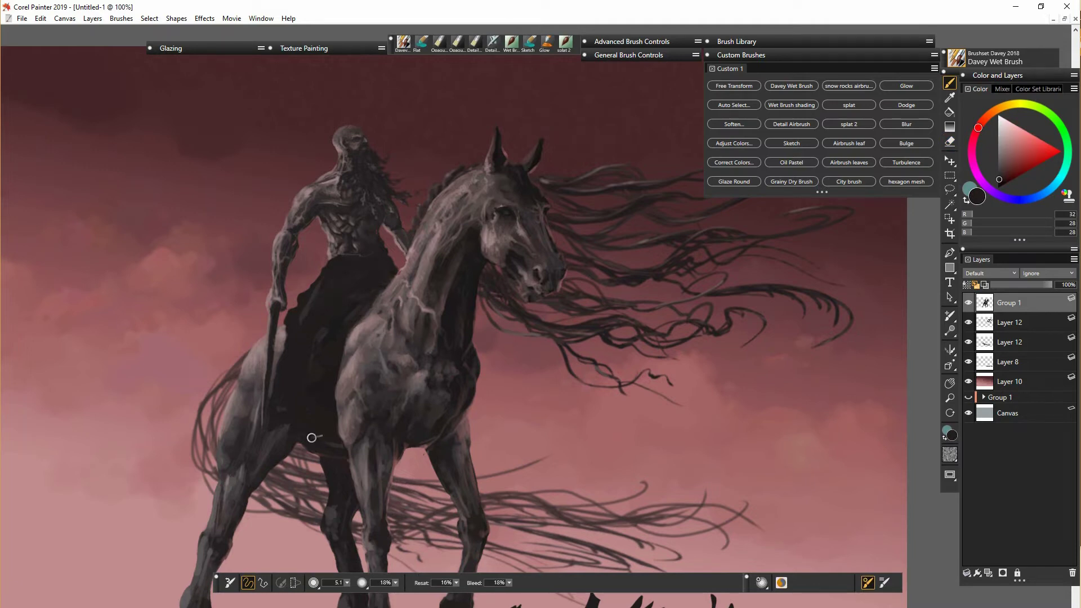
# Add a new layer, turn on Kaleidoscope painting and hide all the painted layers so only the plain canvas shows.
pyautogui.click(988, 572)
pyautogui.hotkey('ctrl', '-')
pyautogui.click(833, 55)
pyautogui.moveTo(950, 349); pyautogui.dragTo(932, 350)
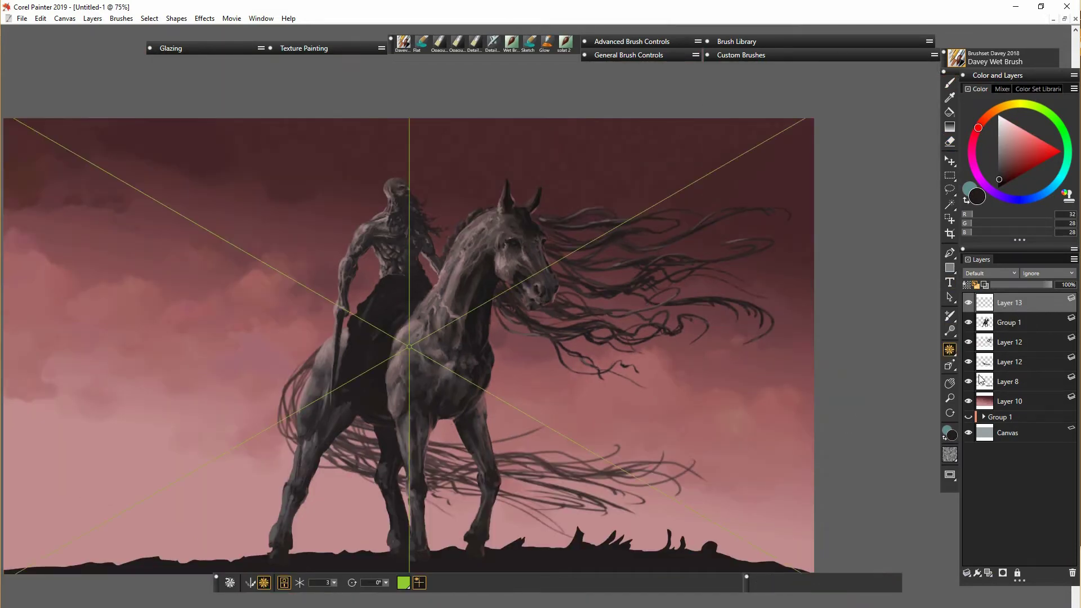
pyautogui.click(968, 323)
pyautogui.click(968, 343)
pyautogui.click(968, 362)
pyautogui.click(969, 382)
pyautogui.click(968, 401)
# Draw a large dark circle around the kaleidoscope centre with Davey Wet Brush.
pyautogui.click(421, 42)
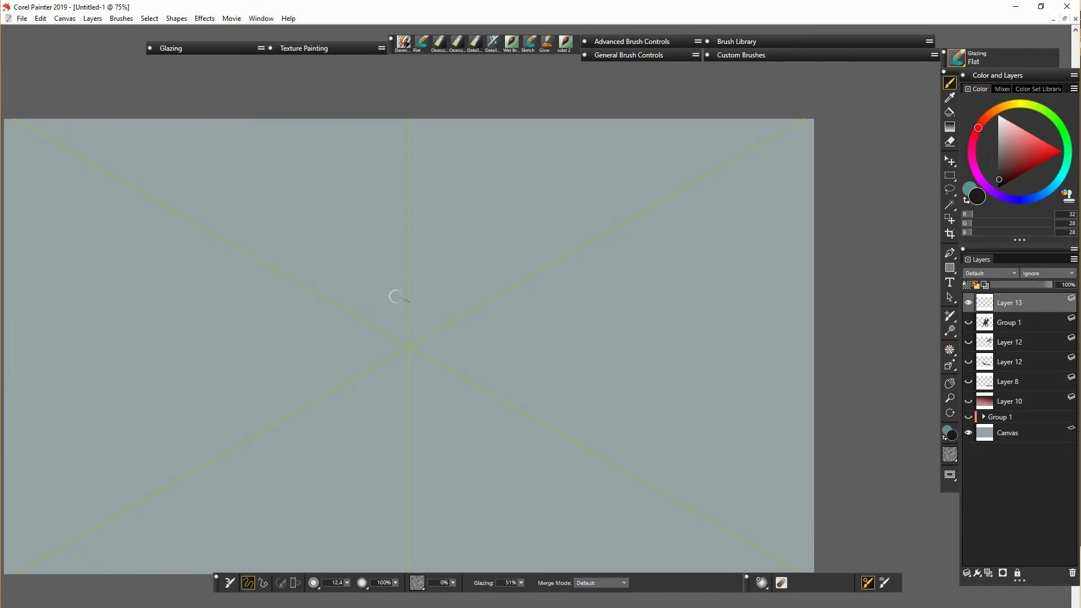
pyautogui.click(421, 42)
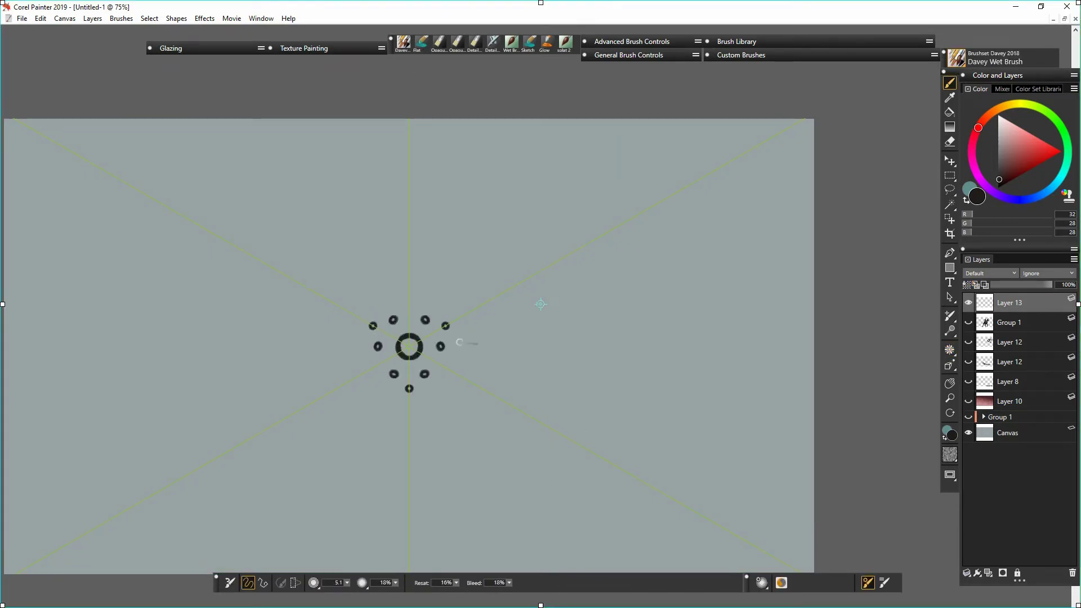
pyautogui.click(950, 350)
pyautogui.click(952, 353)
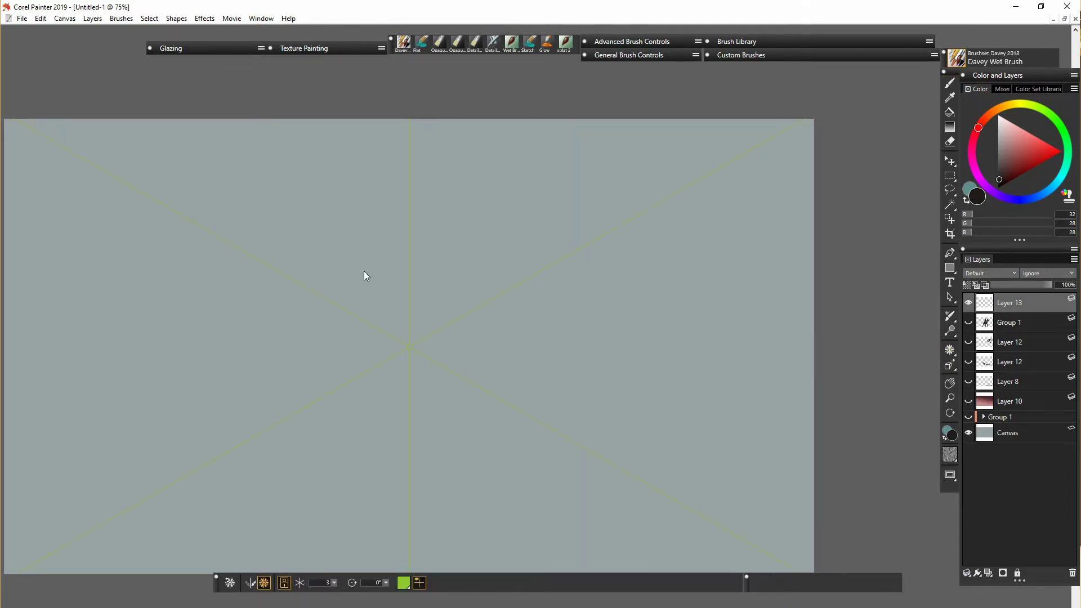
pyautogui.press('b')
pyautogui.moveTo(401, 235)
pyautogui.mouseDown()
pyautogui.moveTo(291, 337)
pyautogui.moveTo(534, 347)
pyautogui.moveTo(361, 239)
pyautogui.mouseUp()
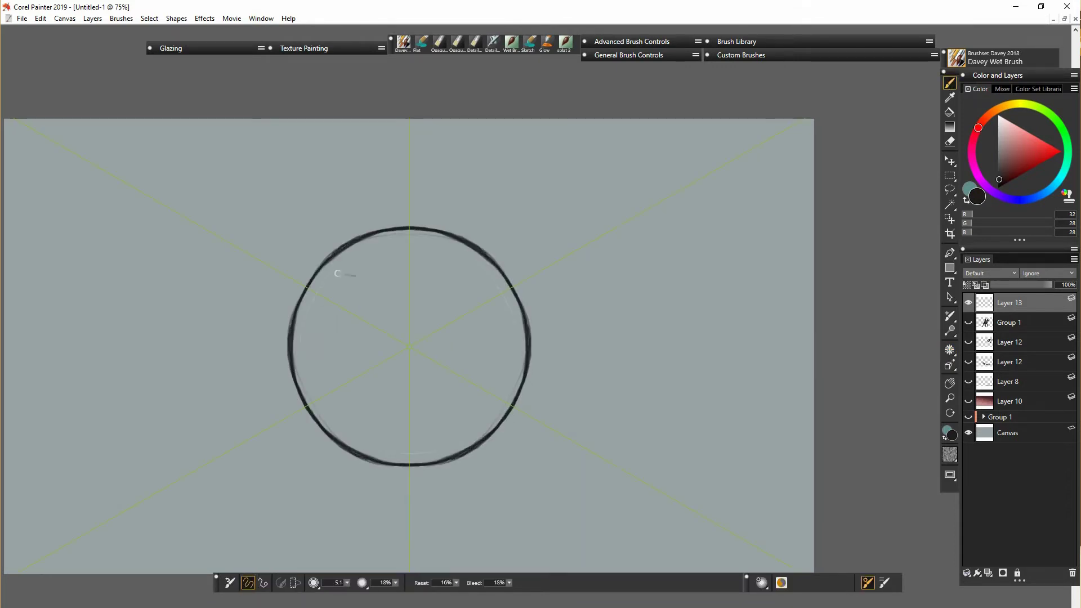
# Turn off Kaleidoscope and draw a rectangle inside the circle with a forked stem and two small crosses beneath it.
pyautogui.click(949, 353)
pyautogui.click(950, 83)
pyautogui.moveTo(331, 404); pyautogui.dragTo(331, 282)
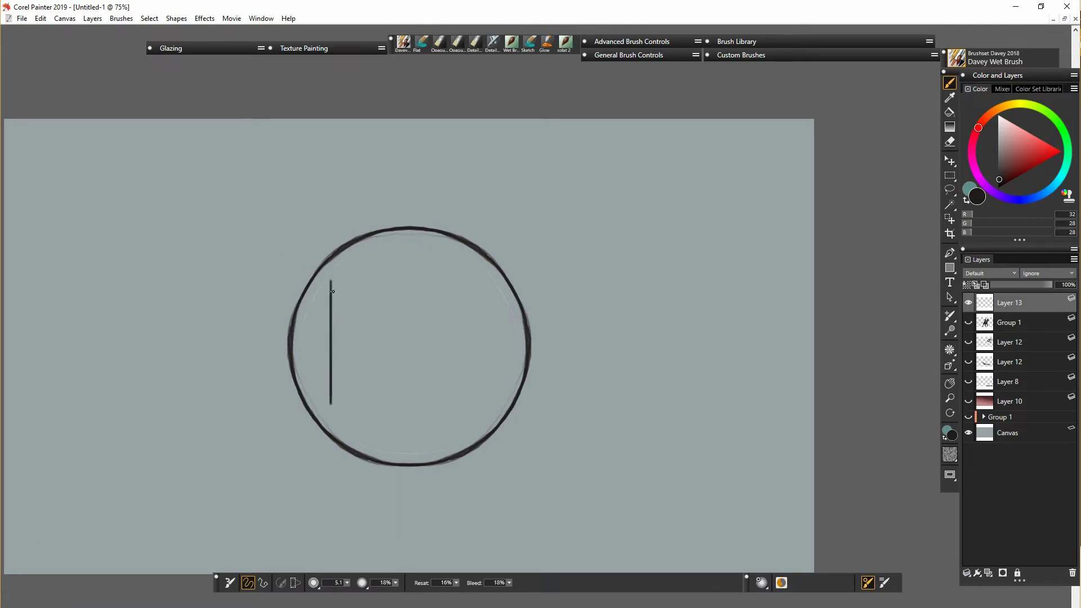
pyautogui.moveTo(484, 278); pyautogui.dragTo(332, 278)
pyautogui.moveTo(484, 278)
pyautogui.mouseDown()
pyautogui.moveTo(484, 387)
pyautogui.moveTo(331, 405)
pyautogui.mouseUp()
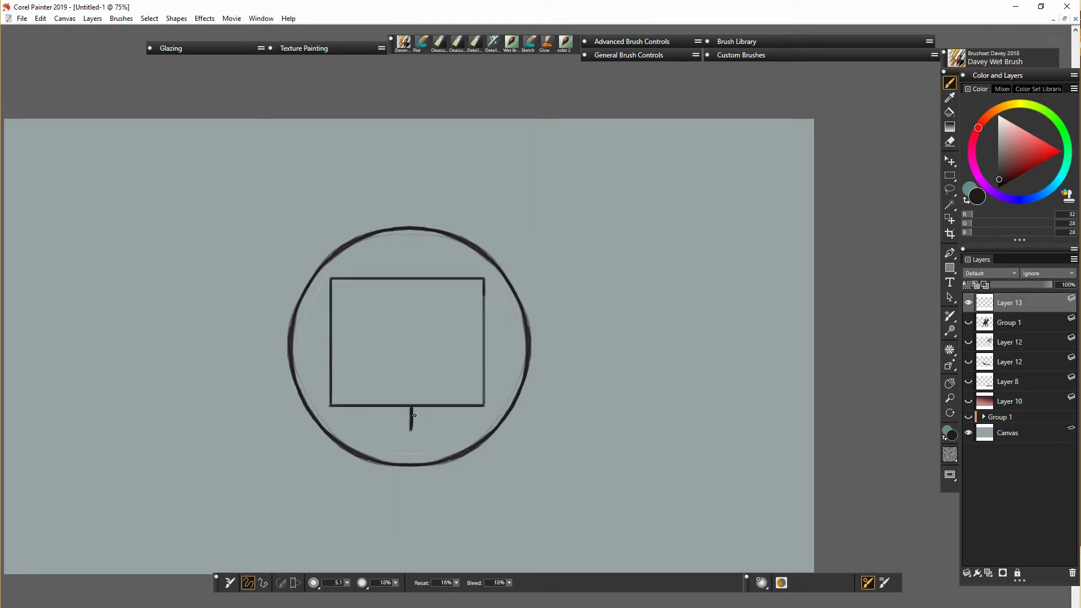
pyautogui.moveTo(411, 431); pyautogui.dragTo(384, 461)
pyautogui.moveTo(413, 432)
pyautogui.mouseDown()
pyautogui.moveTo(392, 462)
pyautogui.moveTo(434, 458)
pyautogui.mouseUp()
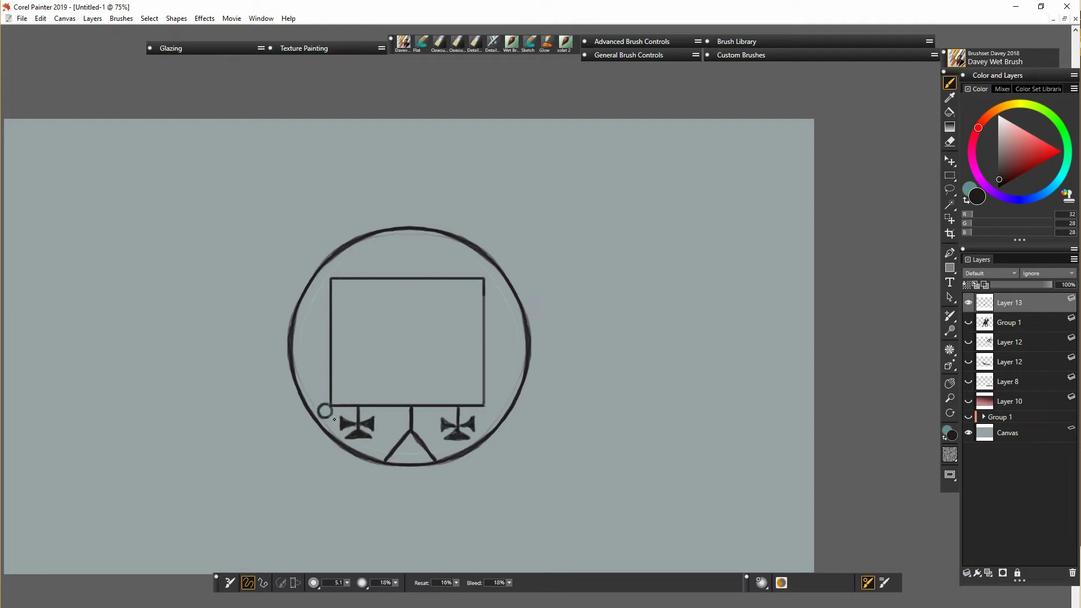
# Complete the seal with small circles around and inside the rectangle and two vertical dividers, and clean up its lines.
pyautogui.moveTo(327, 266); pyautogui.dragTo(327, 271)
pyautogui.moveTo(483, 269); pyautogui.dragTo(489, 269)
pyautogui.moveTo(378, 398)
pyautogui.mouseDown()
pyautogui.moveTo(381, 292)
pyautogui.moveTo(380, 404)
pyautogui.moveTo(438, 314)
pyautogui.moveTo(374, 270)
pyautogui.moveTo(437, 269)
pyautogui.mouseUp()
pyautogui.moveTo(354, 331)
pyautogui.mouseDown()
pyautogui.moveTo(359, 348)
pyautogui.moveTo(453, 329)
pyautogui.mouseUp()
pyautogui.moveTo(335, 307); pyautogui.dragTo(331, 404)
pyautogui.moveTo(333, 407); pyautogui.dragTo(484, 408)
pyautogui.moveTo(436, 281); pyautogui.dragTo(436, 406)
pyautogui.moveTo(484, 280)
pyautogui.mouseDown()
pyautogui.moveTo(484, 404)
pyautogui.moveTo(332, 279)
pyautogui.mouseUp()
pyautogui.moveTo(378, 282); pyautogui.dragTo(380, 402)
pyautogui.press('n')
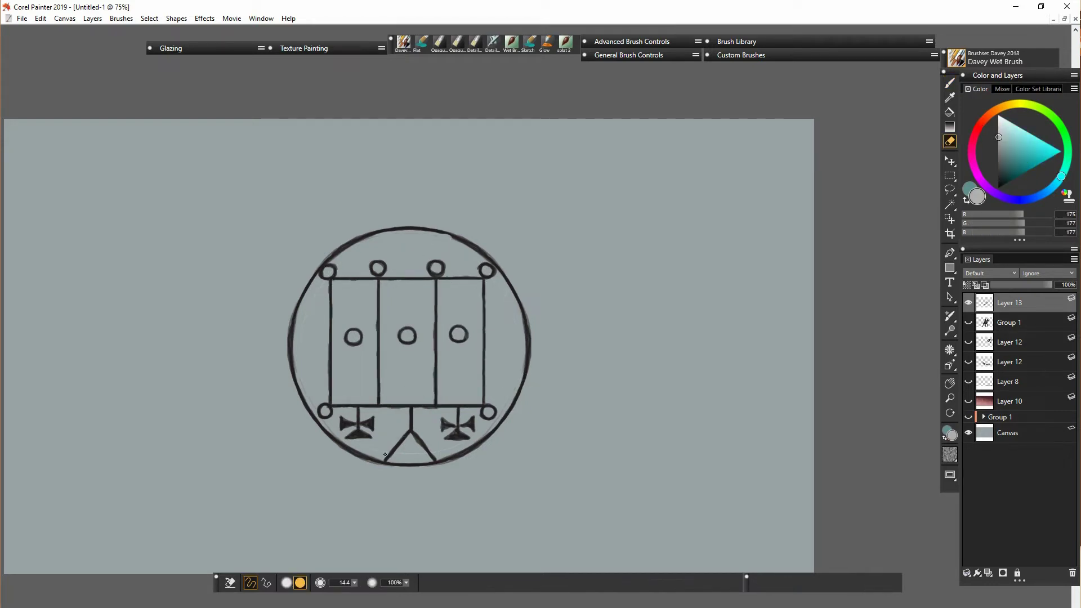
pyautogui.press('b')
# Scale the seal layer to 25%.
pyautogui.click(22, 18)
pyautogui.moveTo(40, 18)
pyautogui.moveTo(57, 200)
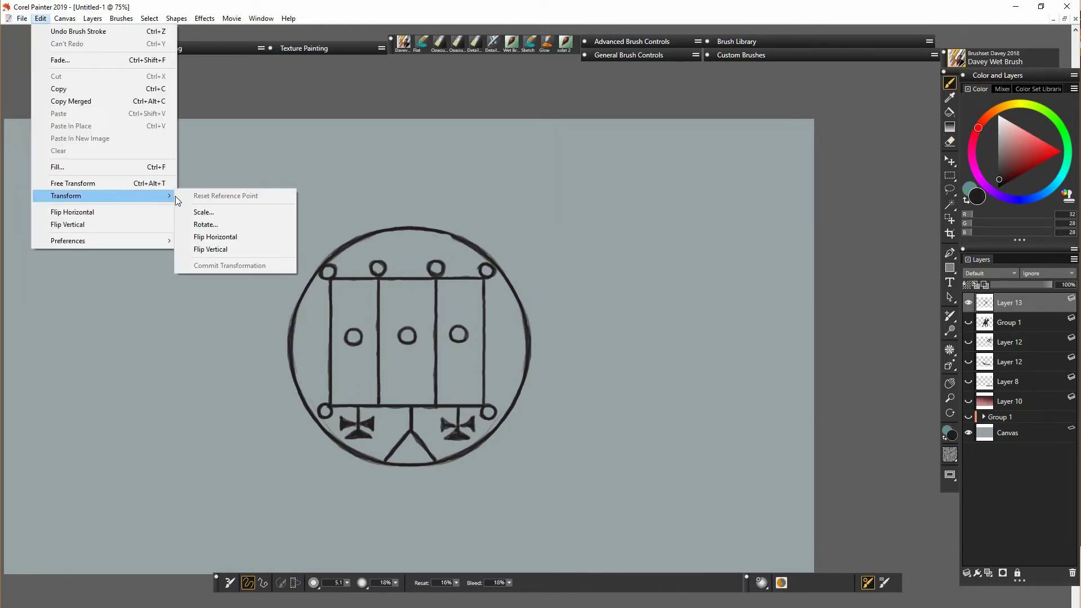
pyautogui.click(217, 220)
pyautogui.write('25')
pyautogui.press('Return')
pyautogui.press('Return')
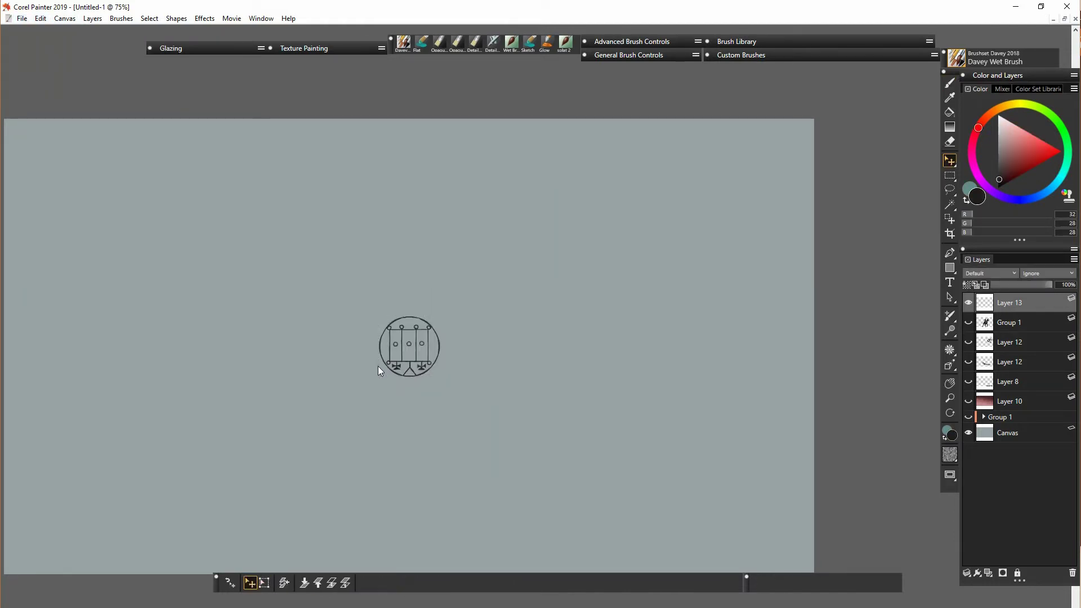
# Copy and paste the seal into a four-column grid and scale a duplicate of the grid to 25%.
pyautogui.hotkey('ctrl', 'c')
pyautogui.hotkey('ctrl', 'v')
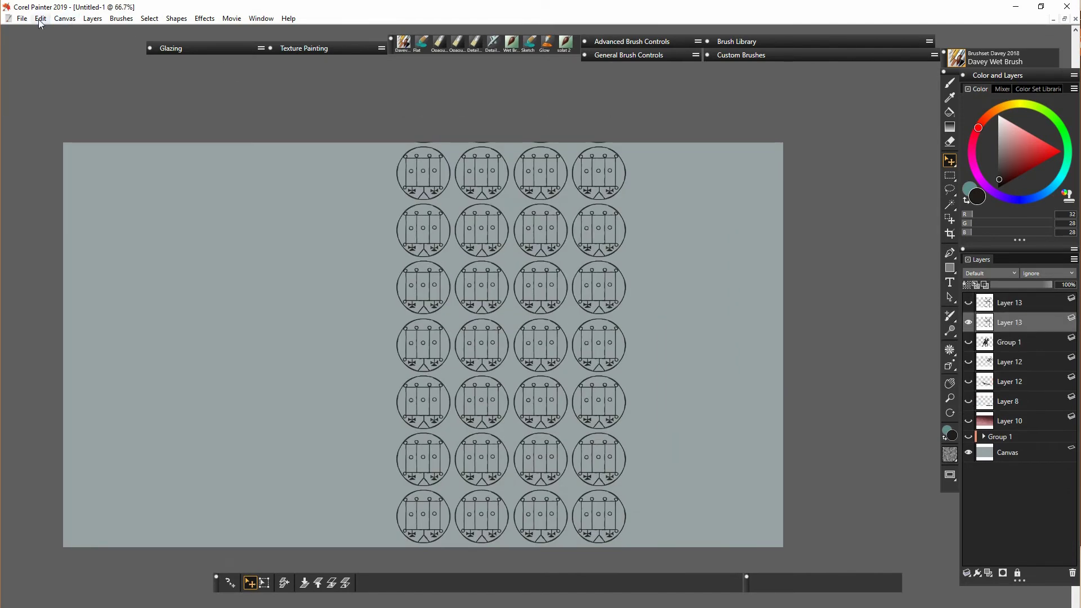
pyautogui.write('25')
pyautogui.press('Return')
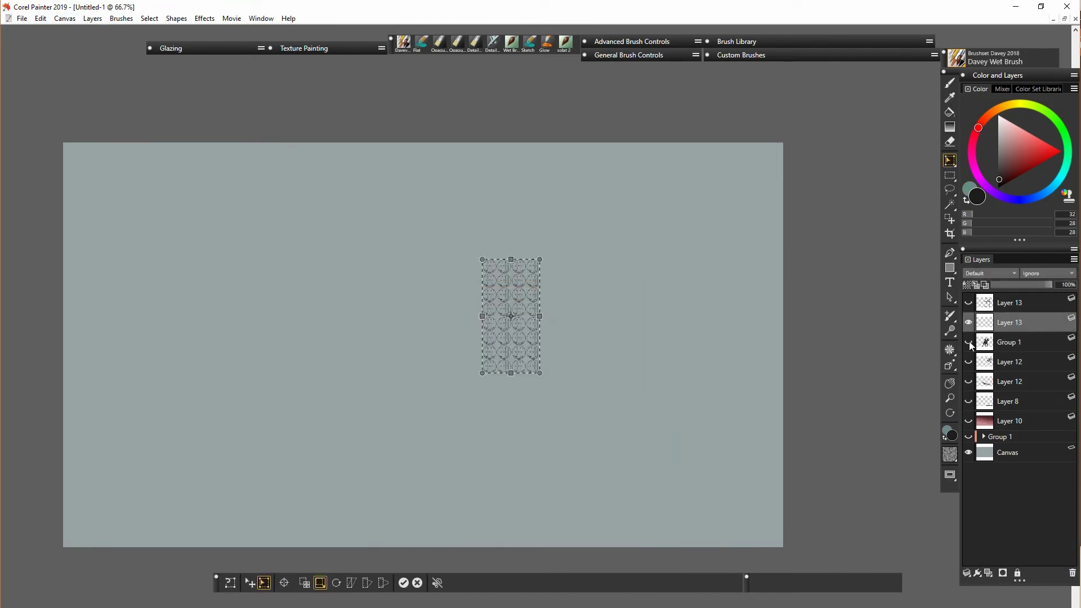
pyautogui.click(971, 344)
pyautogui.press('Return')
# Show the rider and horse, position the small seal grid over the rider's skirt and duplicate its layer.
pyautogui.click(969, 342)
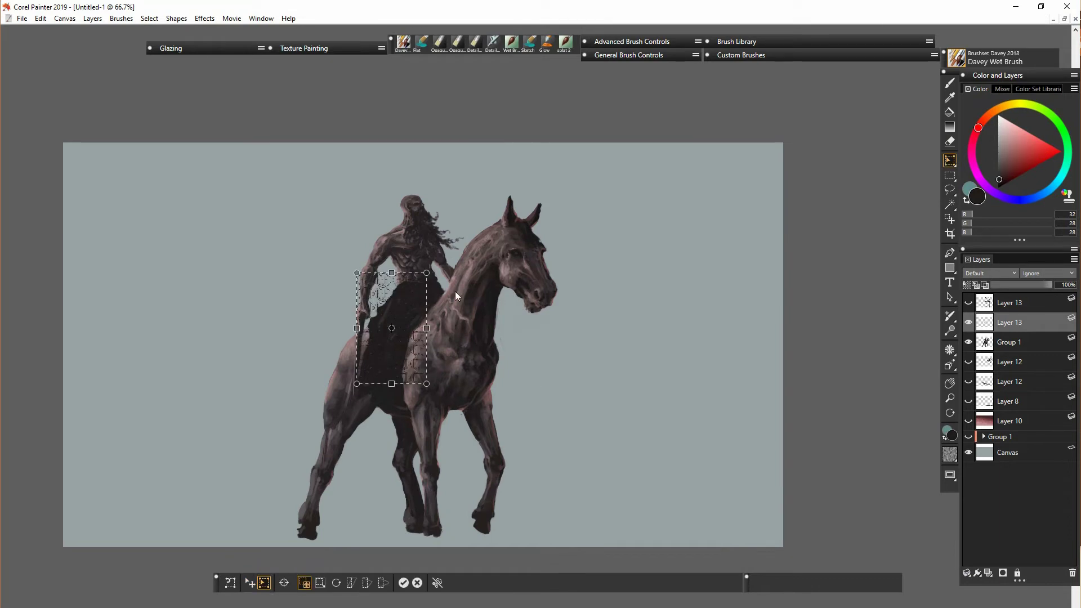
pyautogui.click(612, 502)
pyautogui.rightClick(1014, 328)
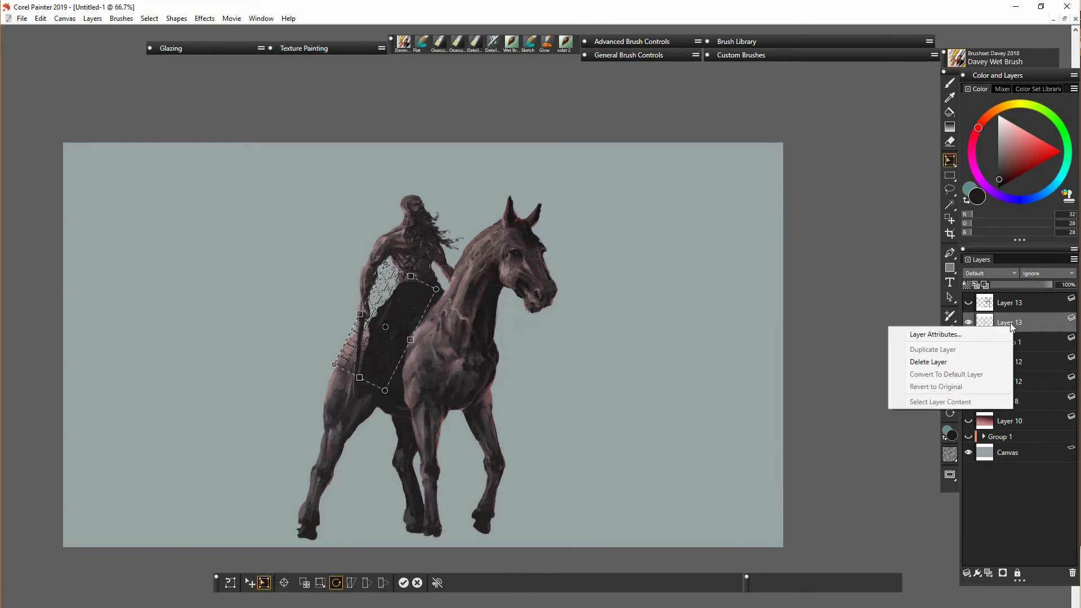
pyautogui.click(932, 348)
# Distort the copied seal grid with Free Transform to fit the rider's skirt and commit the transformation.
pyautogui.click(264, 583)
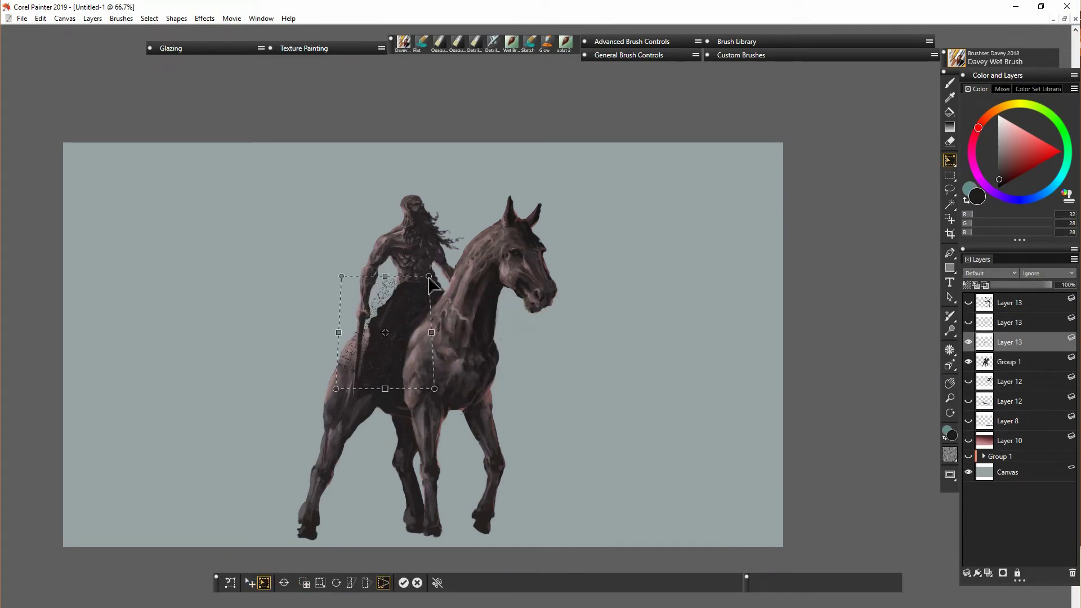
pyautogui.hotkey('ctrl', 'z')
pyautogui.click(265, 582)
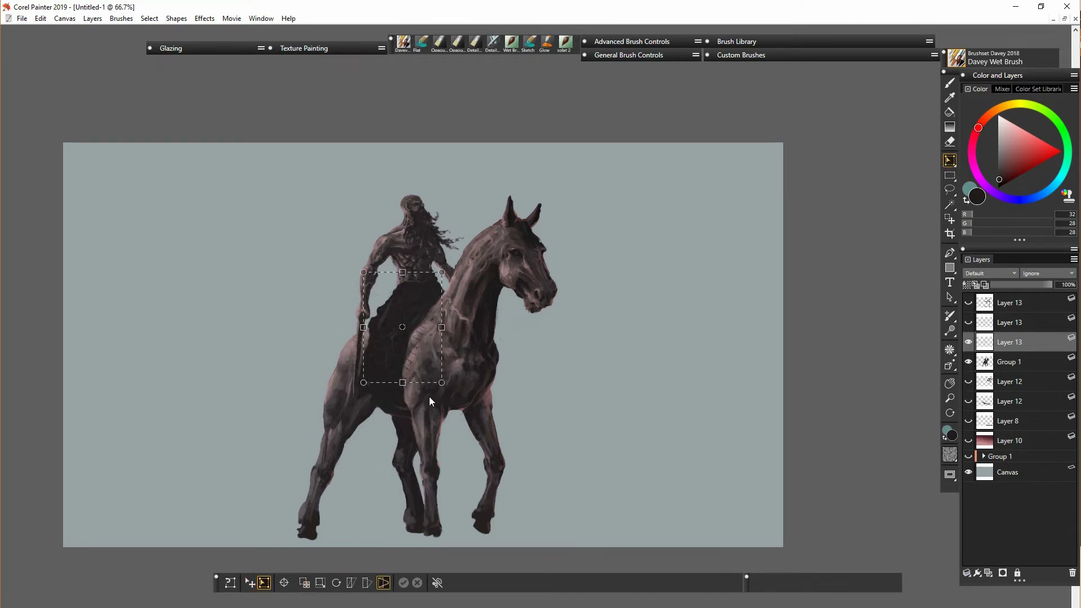
pyautogui.moveTo(442, 327); pyautogui.dragTo(441, 338)
pyautogui.press('Return')
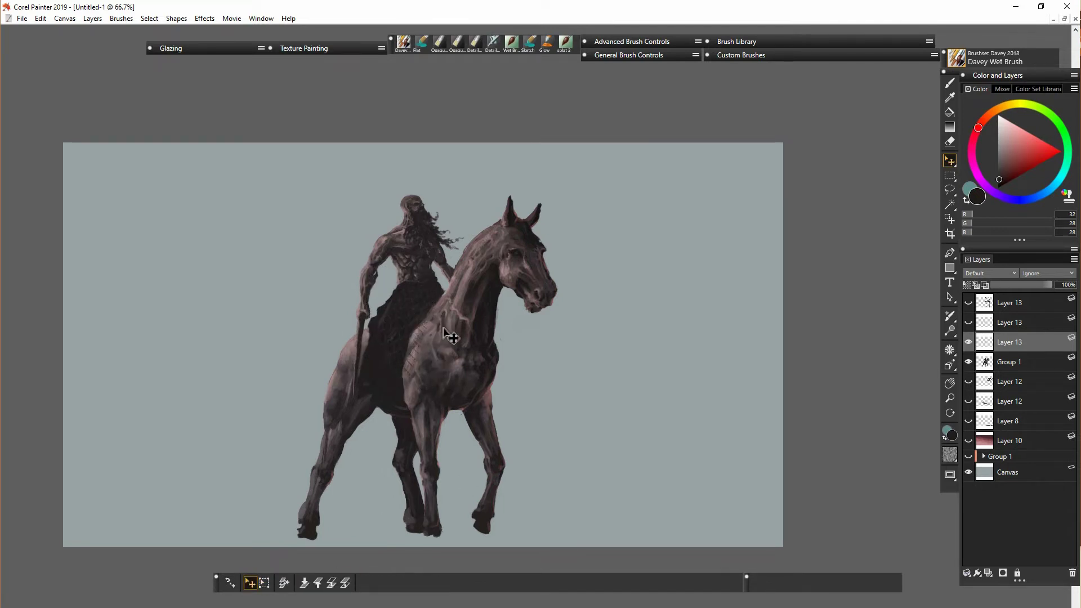
# Duplicate the fitted seal pattern layer and hide the original.
pyautogui.hotkey('ctrl', '+')
pyautogui.hotkey('ctrl', '+')
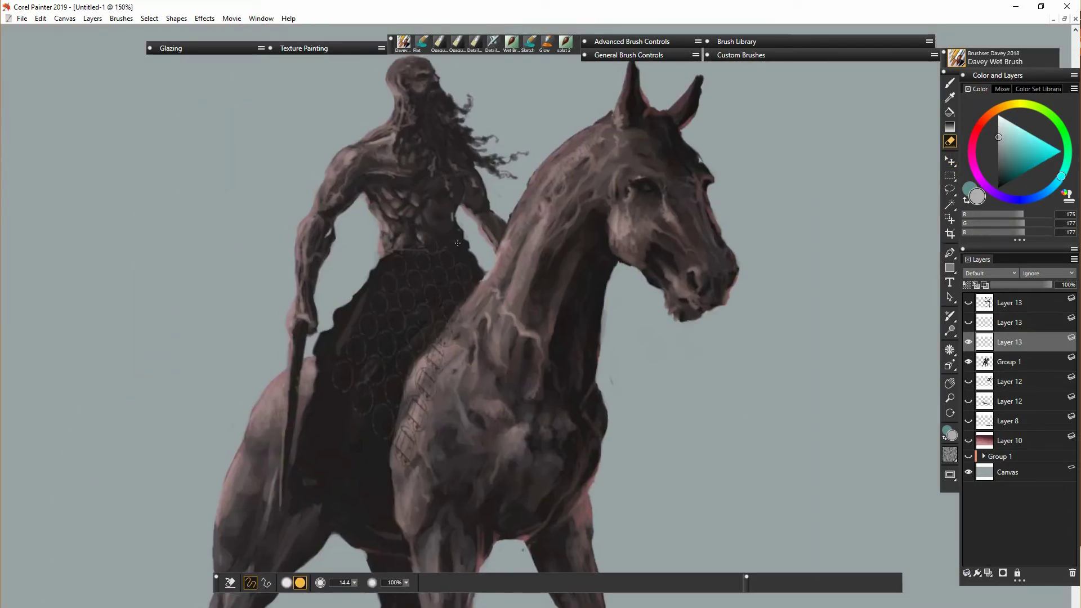
pyautogui.keyDown('alt'); pyautogui.click(592, 278); pyautogui.keyUp('alt')
pyautogui.press('f')
pyautogui.hotkey('ctrl', 'shift', 'n')
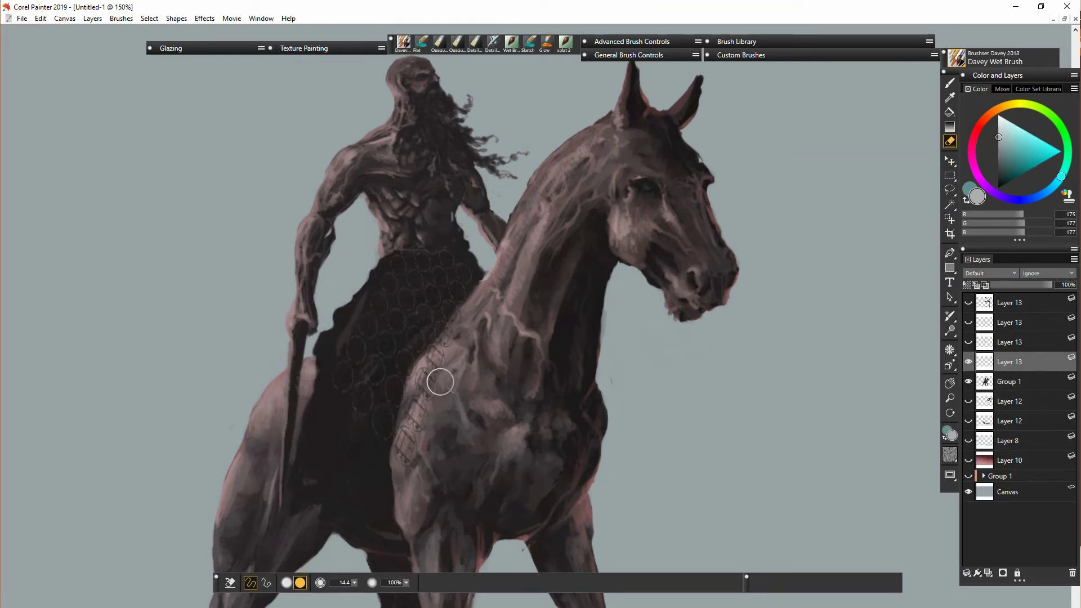
# Erase the seal pattern where it spills onto the horse's shoulder, and thin it out across the skirt with a smaller eraser.
pyautogui.moveTo(402, 461)
pyautogui.mouseDown()
pyautogui.moveTo(421, 377)
pyautogui.moveTo(442, 342)
pyautogui.mouseUp()
pyautogui.moveTo(426, 389); pyautogui.dragTo(419, 410)
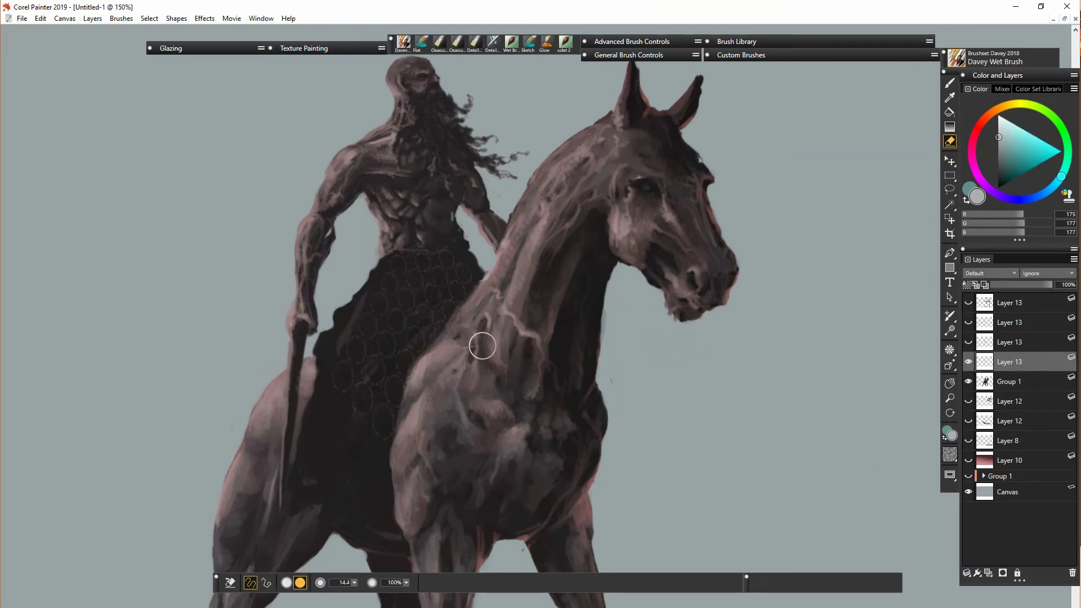
pyautogui.press('[')
pyautogui.press('[')
pyautogui.moveTo(381, 377); pyautogui.dragTo(393, 365)
pyautogui.moveTo(483, 366); pyautogui.dragTo(471, 364)
# Lock the seal pattern layer's transparency and paint muted grey-pink and pale pink highlights over the skirt's seals.
pyautogui.keyDown('alt'); pyautogui.click(513, 445); pyautogui.keyUp('alt')
pyautogui.click(966, 285)
pyautogui.press('b')
pyautogui.keyDown('alt'); pyautogui.click(453, 355); pyautogui.keyUp('alt')
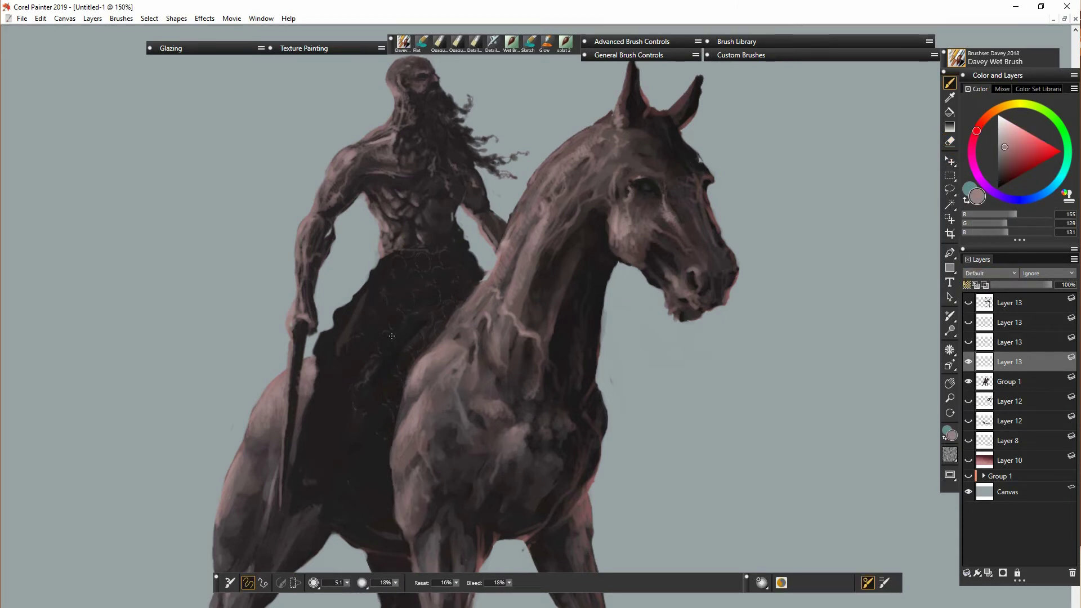
pyautogui.moveTo(397, 279)
pyautogui.mouseDown()
pyautogui.moveTo(400, 326)
pyautogui.moveTo(374, 358)
pyautogui.mouseUp()
pyautogui.click(1006, 140)
pyautogui.click(983, 121)
pyautogui.click(1008, 132)
pyautogui.moveTo(417, 262); pyautogui.dragTo(422, 271)
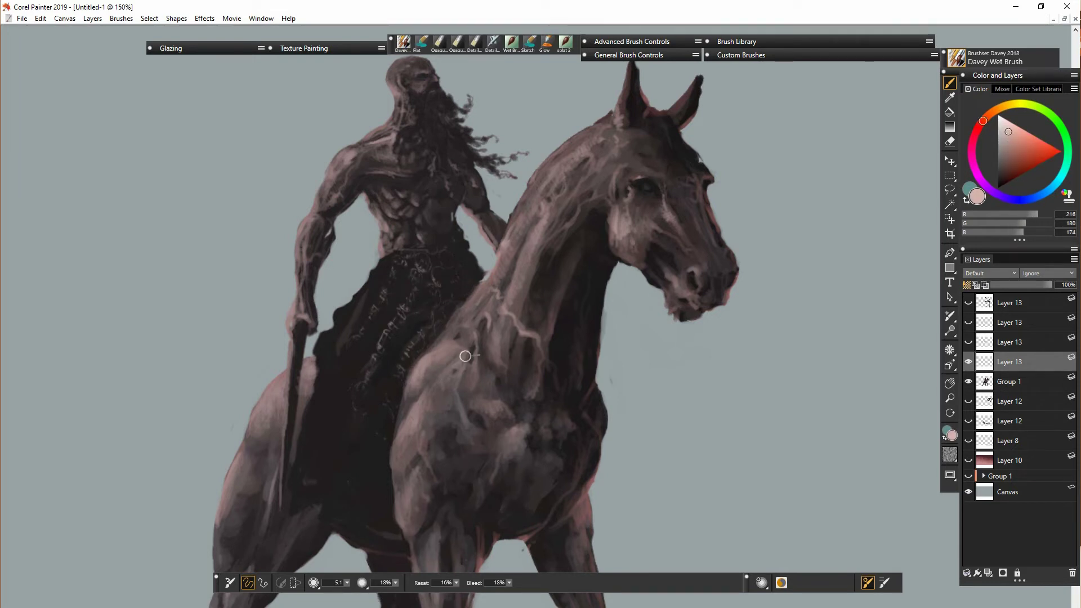
# Show the hidden seal pattern copy, rotate and skew it over the rear of the rider's skirt, and commit the transformation.
pyautogui.keyDown('alt'); pyautogui.click(469, 404); pyautogui.keyUp('alt')
pyautogui.click(968, 342)
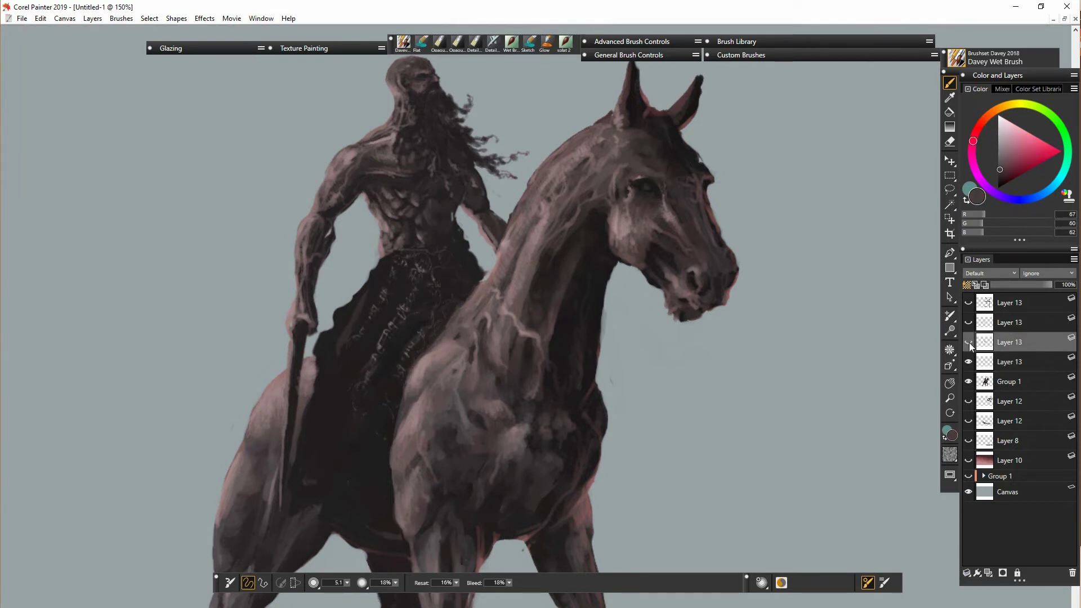
pyautogui.press('f')
pyautogui.moveTo(361, 431); pyautogui.dragTo(336, 427)
pyautogui.click(264, 583)
pyautogui.click(337, 583)
pyautogui.moveTo(415, 226); pyautogui.dragTo(444, 252)
pyautogui.click(353, 584)
pyautogui.moveTo(415, 367); pyautogui.dragTo(409, 367)
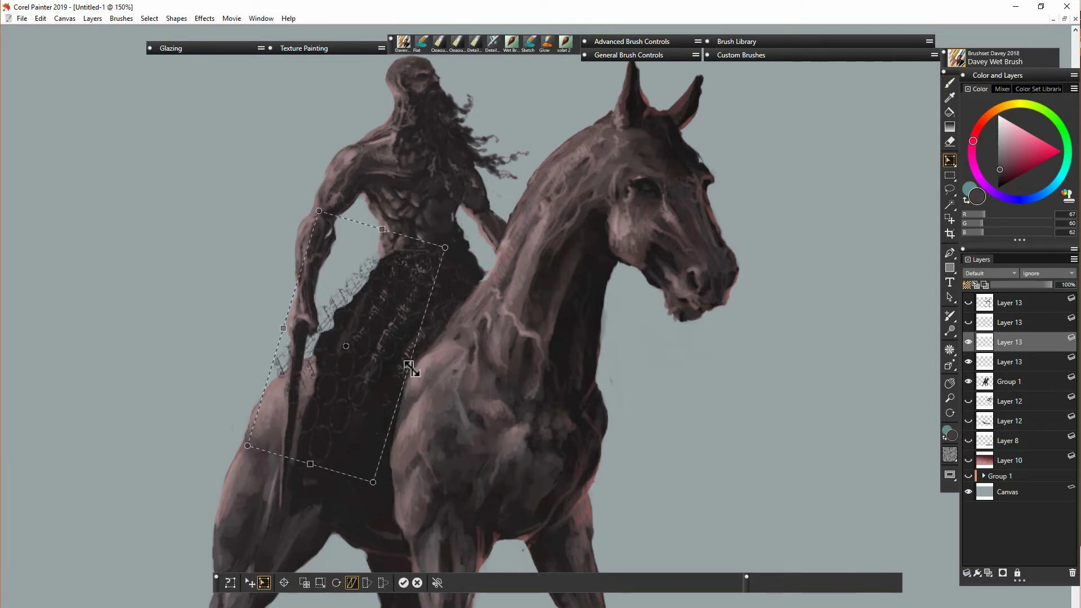
pyautogui.click(403, 583)
# Erase the pattern spilling past the skirt's rear edge, then duplicate its layer and hide the spare copy.
pyautogui.press('n')
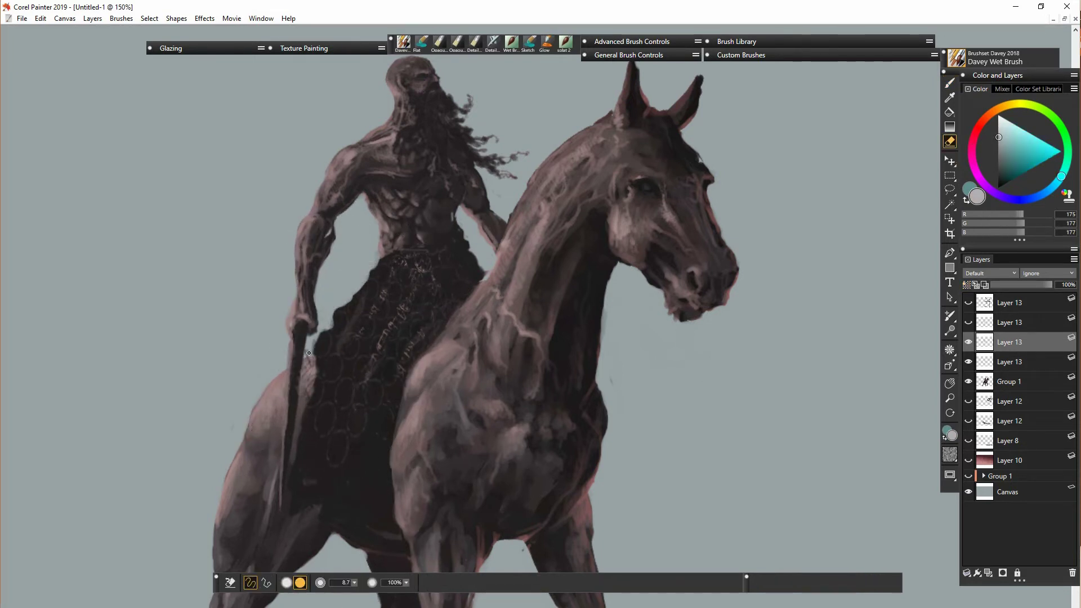
pyautogui.press('f')
pyautogui.keyDown('alt'); pyautogui.click(325, 409); pyautogui.keyUp('alt')
pyautogui.click(1010, 365)
pyautogui.click(968, 342)
# Lock the visible pattern layer's transparency and paint dusty pink-brown strokes over the seals on the rear of the skirt.
pyautogui.press('b')
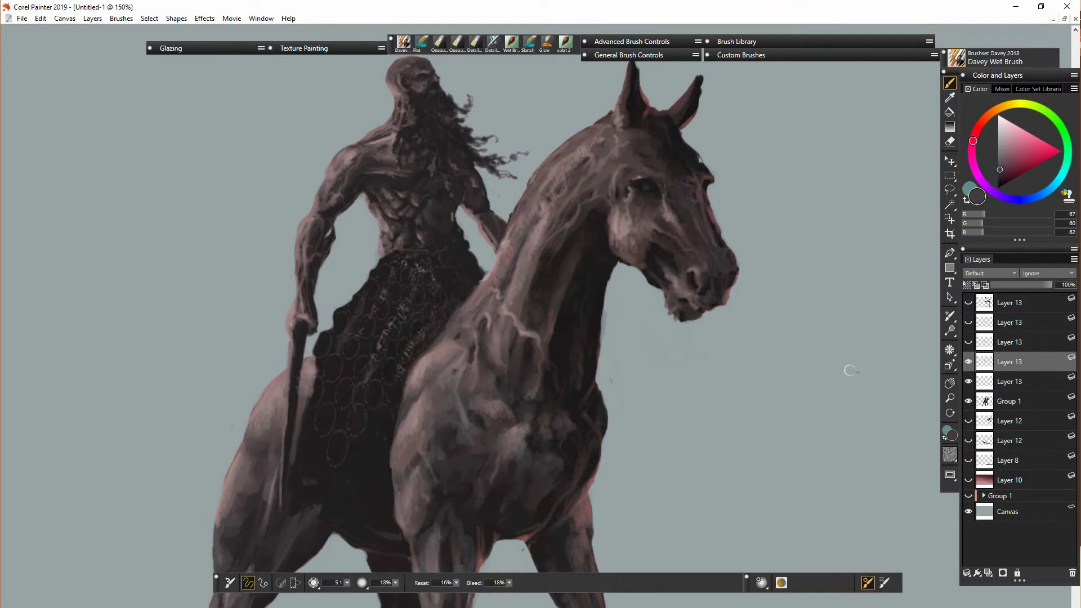
pyautogui.click(966, 285)
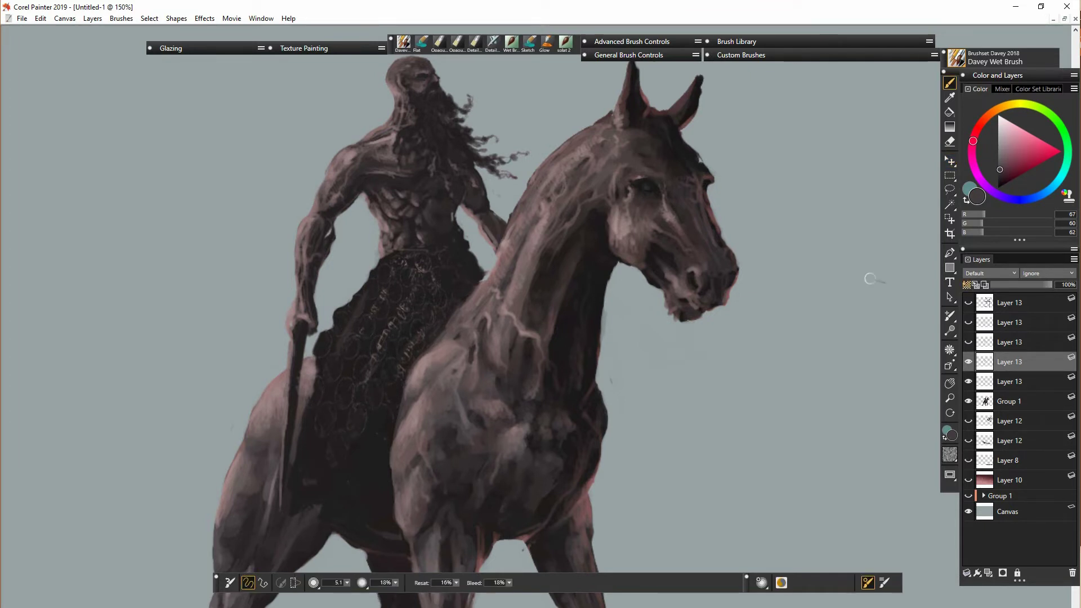
pyautogui.keyDown('alt'); pyautogui.click(398, 319); pyautogui.keyUp('alt')
pyautogui.click(1010, 144)
pyautogui.moveTo(371, 371)
pyautogui.mouseDown()
pyautogui.moveTo(345, 404)
pyautogui.moveTo(363, 420)
pyautogui.mouseUp()
pyautogui.moveTo(324, 365); pyautogui.dragTo(325, 392)
pyautogui.moveTo(329, 335); pyautogui.dragTo(317, 357)
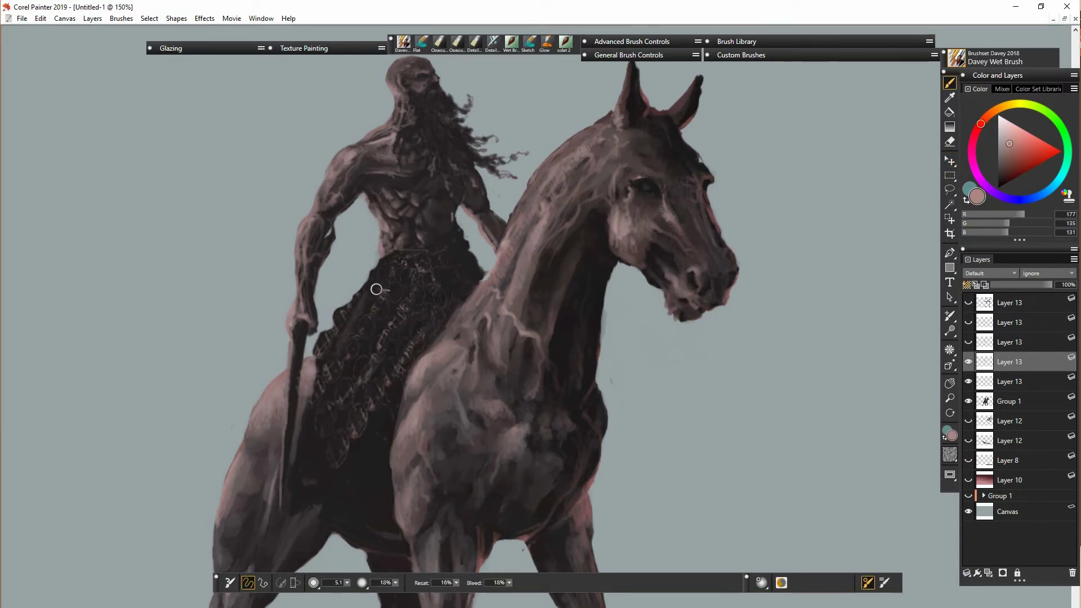
pyautogui.moveTo(376, 289)
pyautogui.mouseDown()
pyautogui.moveTo(354, 345)
pyautogui.moveTo(356, 437)
pyautogui.mouseUp()
# Pick a brighter pink and add highlights to the seals along the skirt's lower rear part.
pyautogui.click(1015, 130)
pyautogui.moveTo(331, 409); pyautogui.dragTo(322, 438)
pyautogui.moveTo(340, 391); pyautogui.dragTo(325, 404)
pyautogui.moveTo(368, 362); pyautogui.dragTo(354, 380)
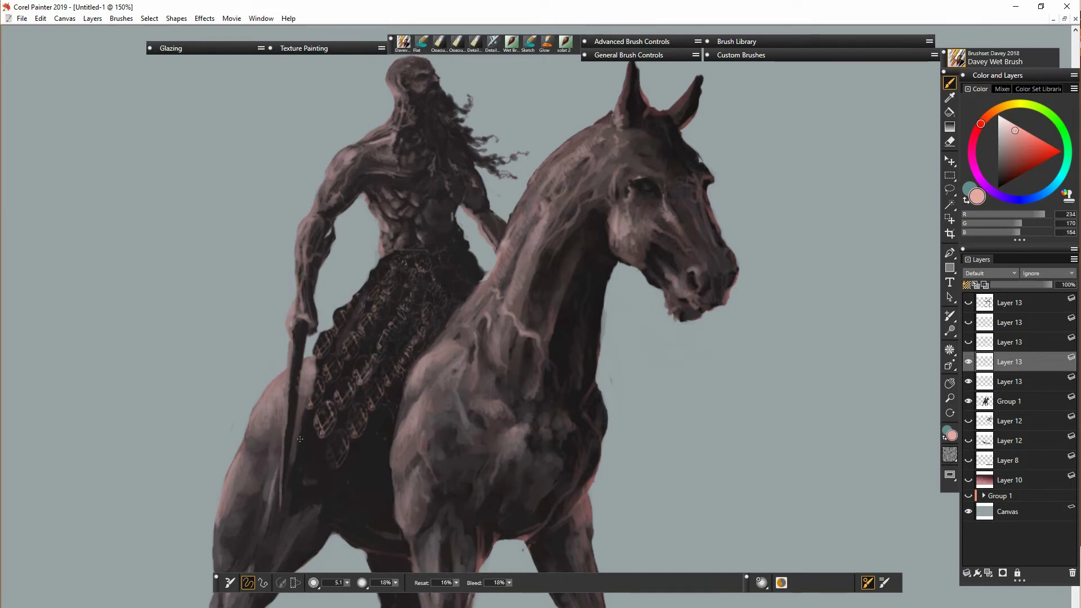
# Show the spare seal pattern copy and transform it to cover the lower skirt beside the horse's chest.
pyautogui.click(968, 342)
pyautogui.click(1025, 348)
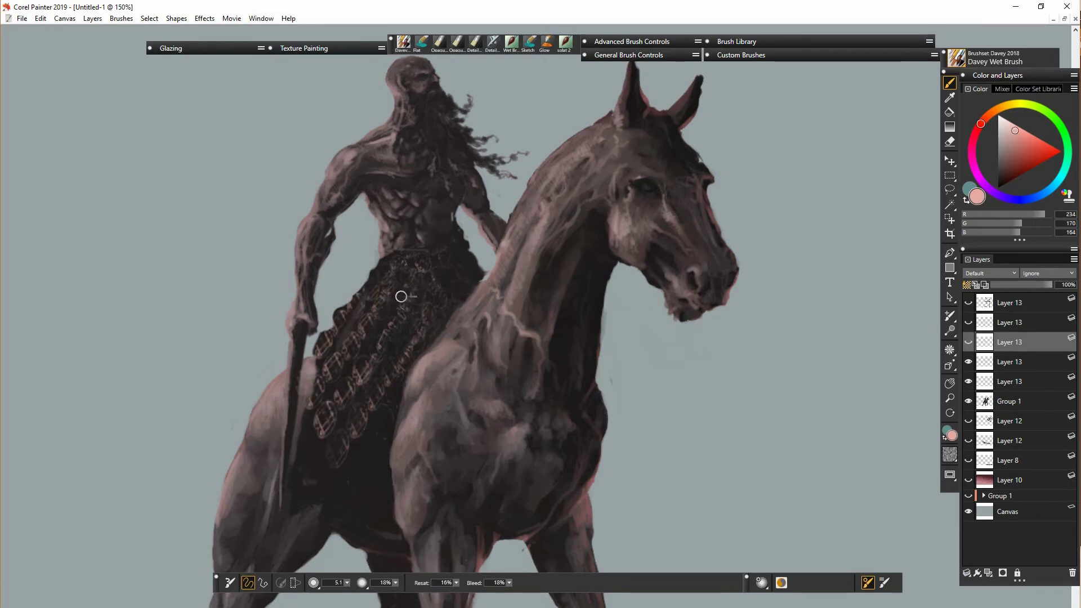
pyautogui.press('f')
pyautogui.click(264, 583)
pyautogui.moveTo(440, 545); pyautogui.dragTo(486, 495)
pyautogui.press('Return')
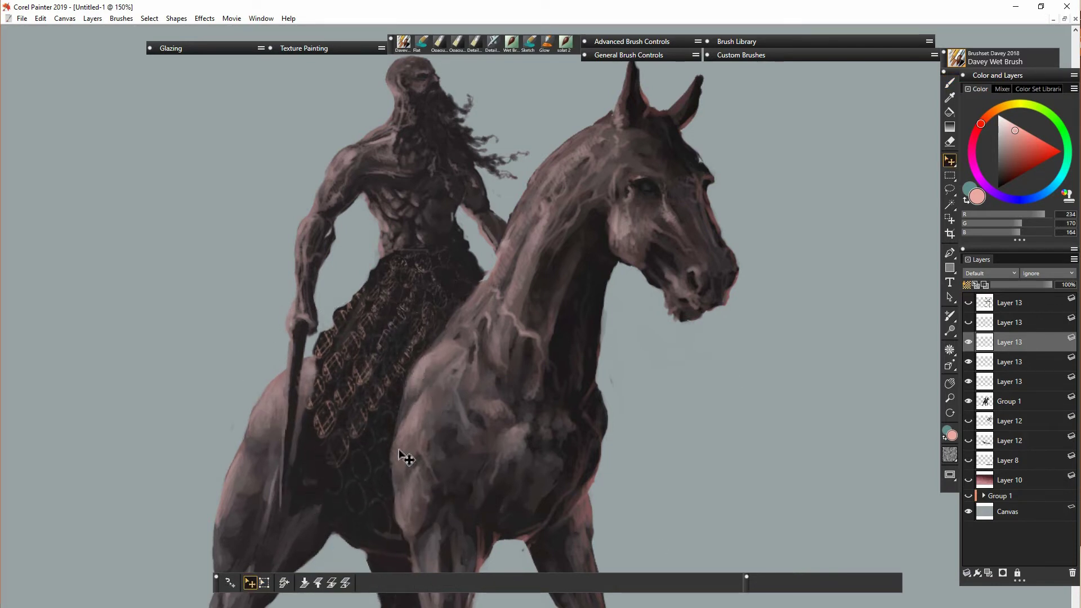
# Lasso part of the seal pattern and paste a copy of it onto a new layer over the lower skirt.
pyautogui.click(950, 189)
pyautogui.moveTo(470, 304); pyautogui.dragTo(449, 353)
pyautogui.hotkey('ctrl', 'c')
pyautogui.hotkey('ctrl', 'shift', 'v')
pyautogui.click(950, 161)
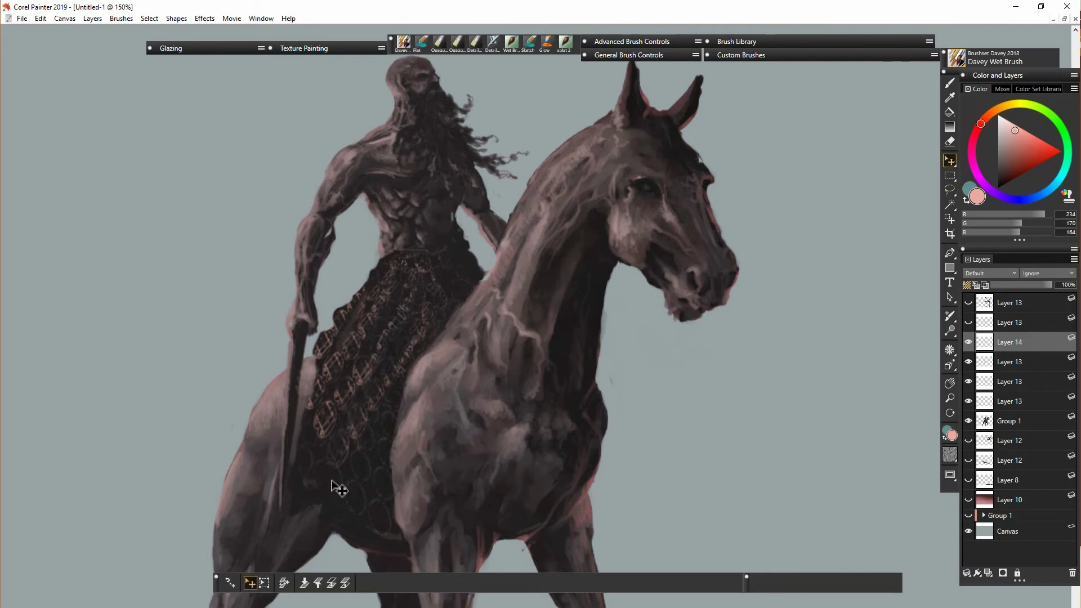
# Merge the pasted pattern piece with the seal pattern layer below it.
pyautogui.keyDown('shift'); pyautogui.click(1018, 354); pyautogui.keyUp('shift')
pyautogui.hotkey('ctrl', 'e')
pyautogui.click(1022, 348)
# Paint pink strokes over the merged seal pattern across the middle and lower part of the skirt.
pyautogui.click(950, 84)
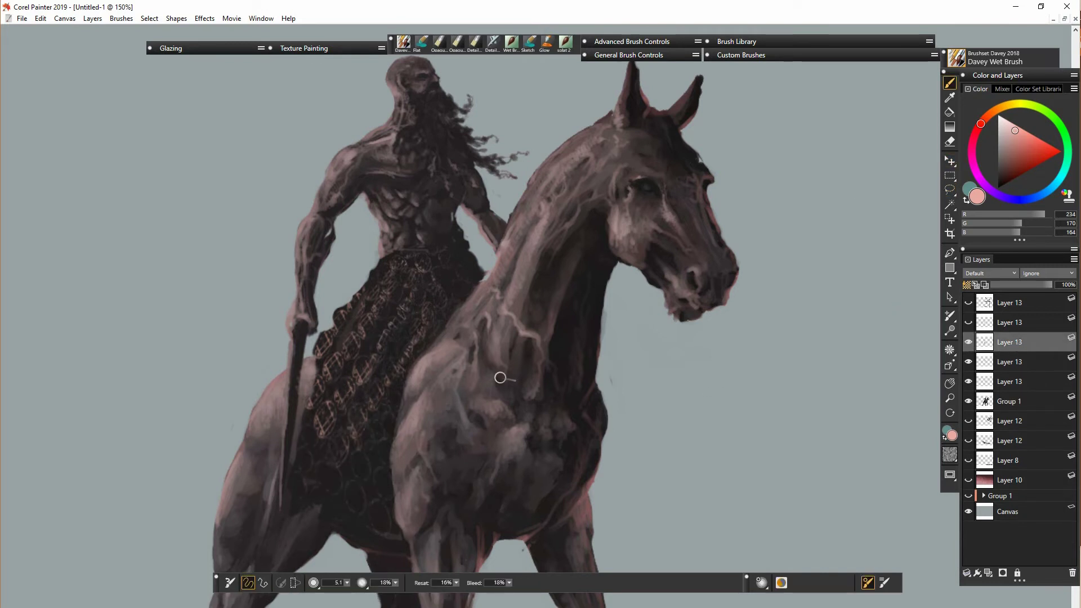
pyautogui.moveTo(370, 410); pyautogui.dragTo(358, 439)
pyautogui.moveTo(349, 444); pyautogui.dragTo(320, 454)
pyautogui.moveTo(342, 412); pyautogui.dragTo(333, 440)
pyautogui.moveTo(358, 375); pyautogui.dragTo(353, 385)
pyautogui.moveTo(299, 460); pyautogui.dragTo(302, 474)
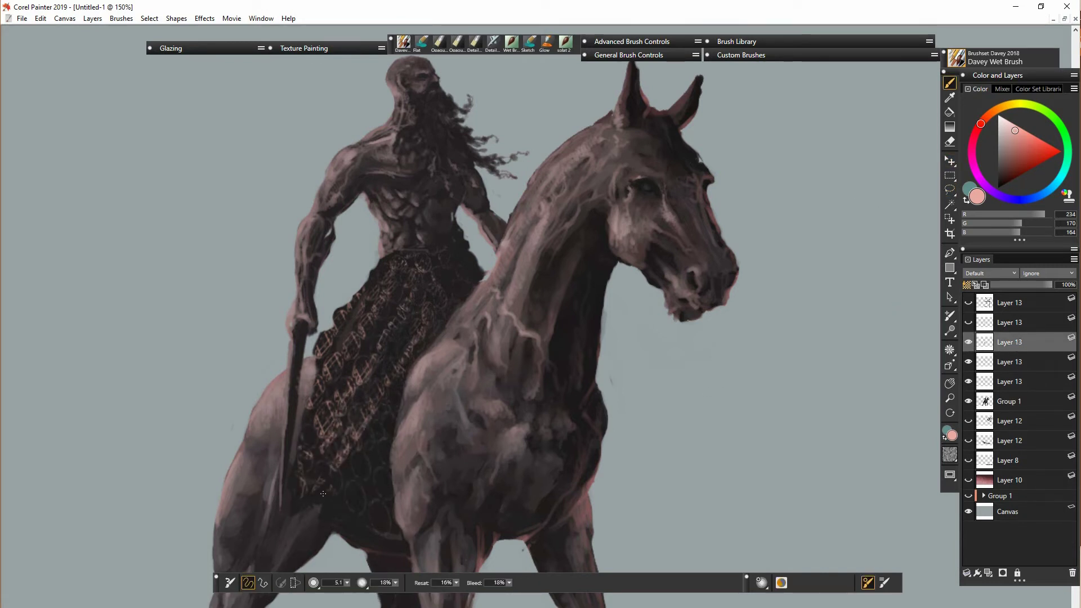
pyautogui.moveTo(369, 446); pyautogui.dragTo(350, 483)
pyautogui.moveTo(387, 399)
pyautogui.mouseDown()
pyautogui.moveTo(361, 459)
pyautogui.moveTo(359, 429)
pyautogui.mouseUp()
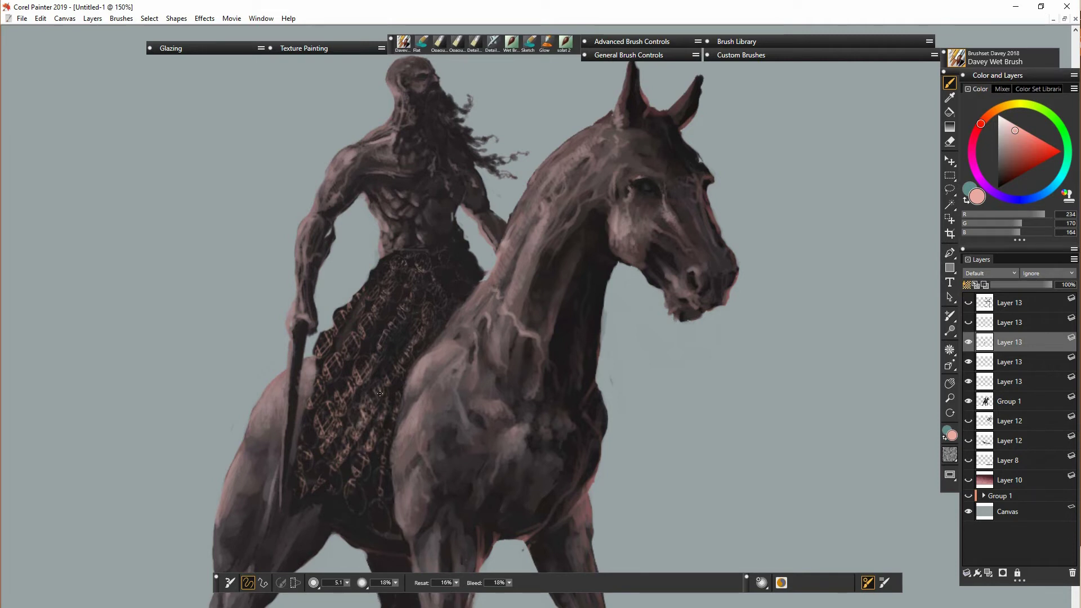
pyautogui.moveTo(372, 369); pyautogui.dragTo(334, 405)
# Pick a lighter pink and brighten the seals on the lower skirt with short highlight strokes.
pyautogui.click(1016, 124)
pyautogui.moveTo(346, 448); pyautogui.dragTo(331, 465)
pyautogui.moveTo(354, 424)
pyautogui.mouseDown()
pyautogui.moveTo(345, 435)
pyautogui.moveTo(364, 451)
pyautogui.mouseUp()
pyautogui.moveTo(336, 412); pyautogui.dragTo(327, 425)
pyautogui.click(1009, 365)
pyautogui.click(1009, 345)
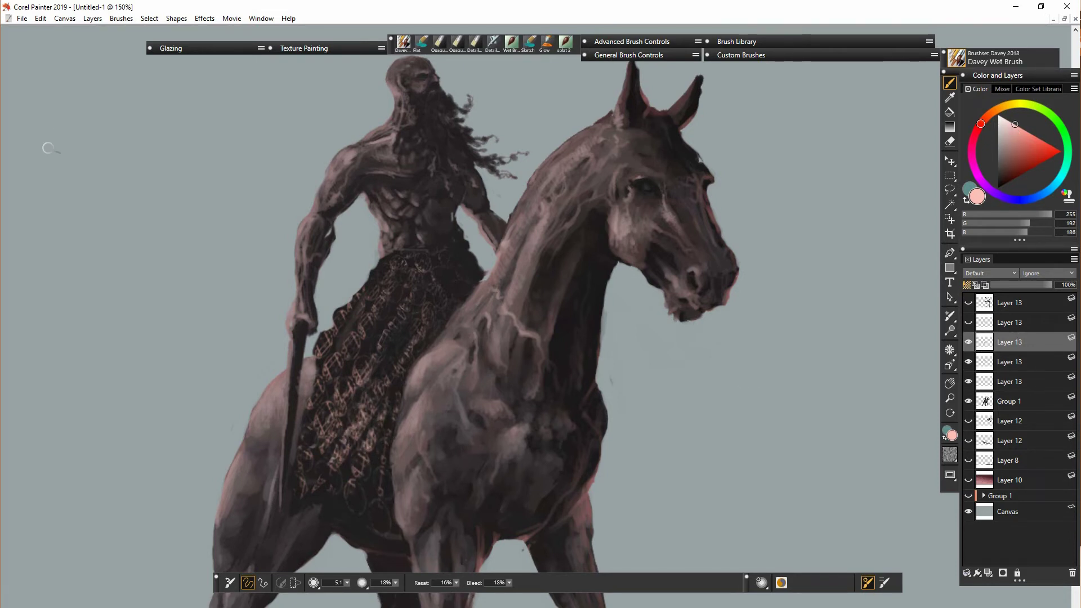
# Merge two adjacent visible Layer 13 layers and paint pale pink highlights on the rider's skirt, trimming them with the Eraser.
pyautogui.keyDown('shift'); pyautogui.click(1007, 370); pyautogui.keyUp('shift')
pyautogui.hotkey('ctrl', 'e')
pyautogui.click(1019, 350)
pyautogui.moveTo(363, 337)
pyautogui.mouseDown()
pyautogui.moveTo(416, 301)
pyautogui.moveTo(397, 262)
pyautogui.moveTo(318, 380)
pyautogui.moveTo(330, 457)
pyautogui.mouseUp()
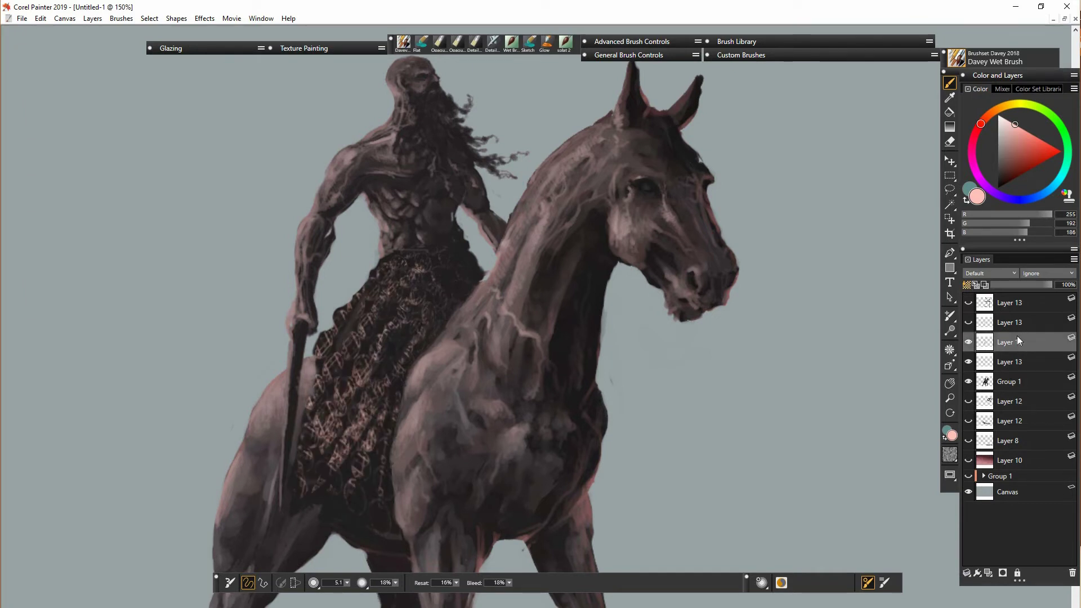
pyautogui.press('n')
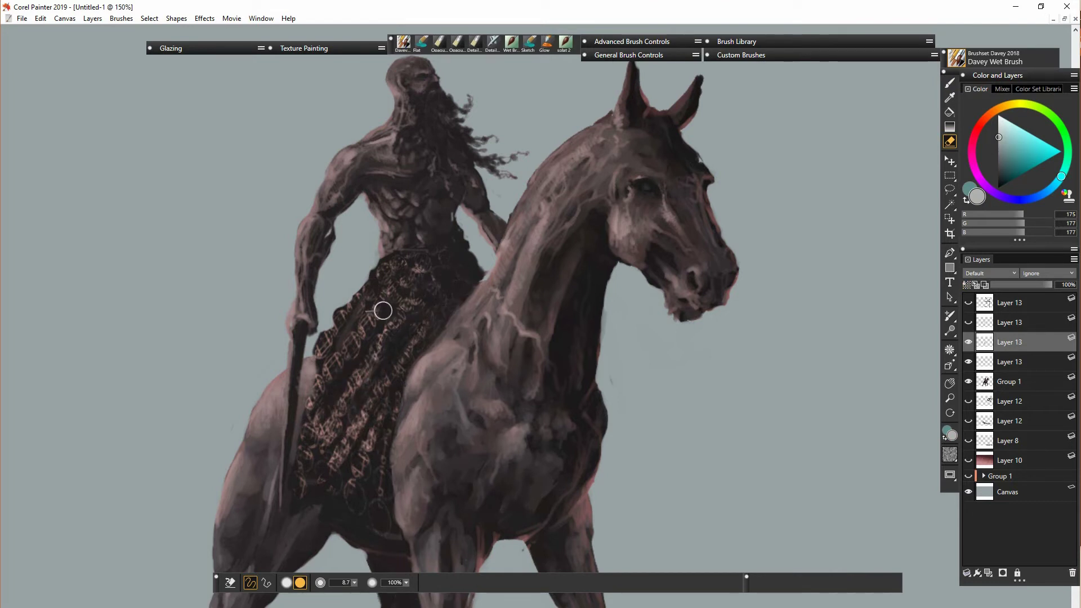
pyautogui.click(1008, 381)
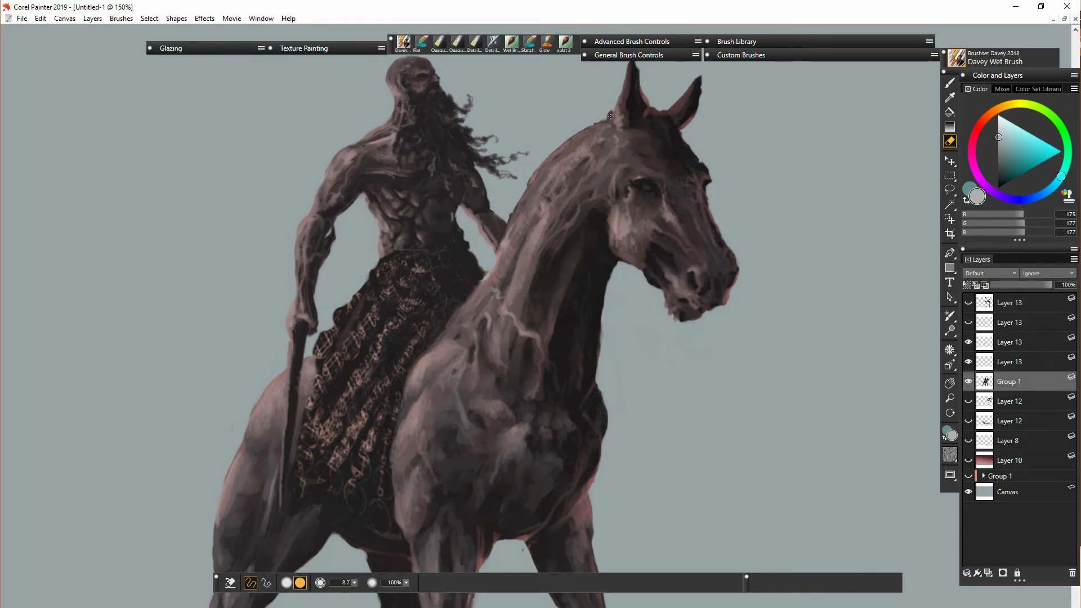
# Make the horse's mane and tail visible by showing both Layer 12 layers.
pyautogui.click(968, 401)
pyautogui.click(969, 421)
pyautogui.hotkey('ctrl', '-')
pyautogui.hotkey('ctrl', '-')
pyautogui.hotkey('ctrl', '+')
pyautogui.hotkey('ctrl', '+')
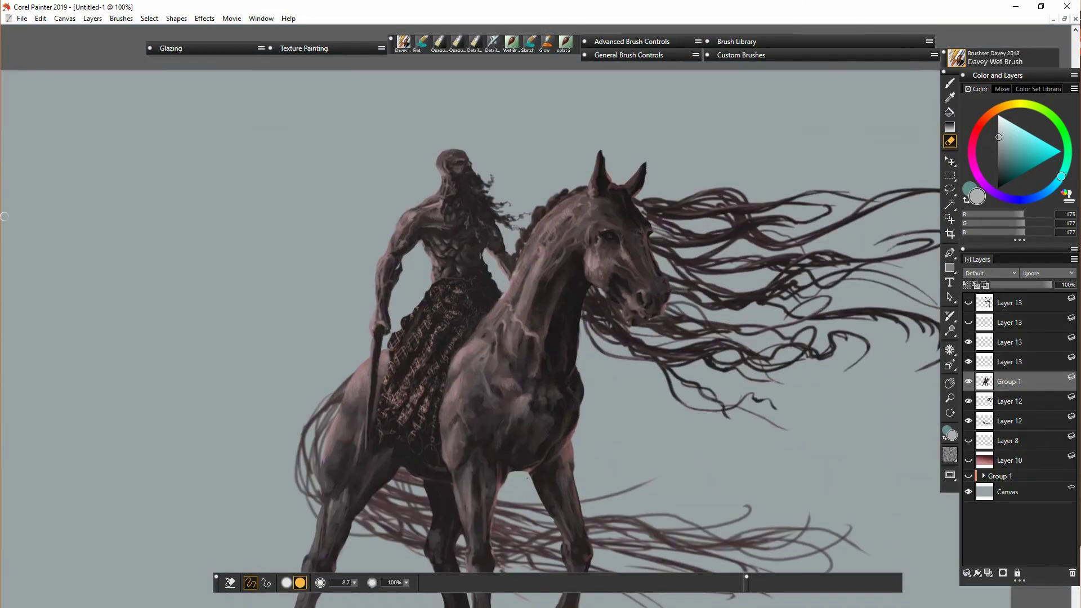
pyautogui.press('b')
pyautogui.click(968, 402)
pyautogui.click(968, 401)
# Add pale pink highlights to the skirt's texture on the lower visible Layer 13 and merge it with the Layer 13 above.
pyautogui.click(1008, 343)
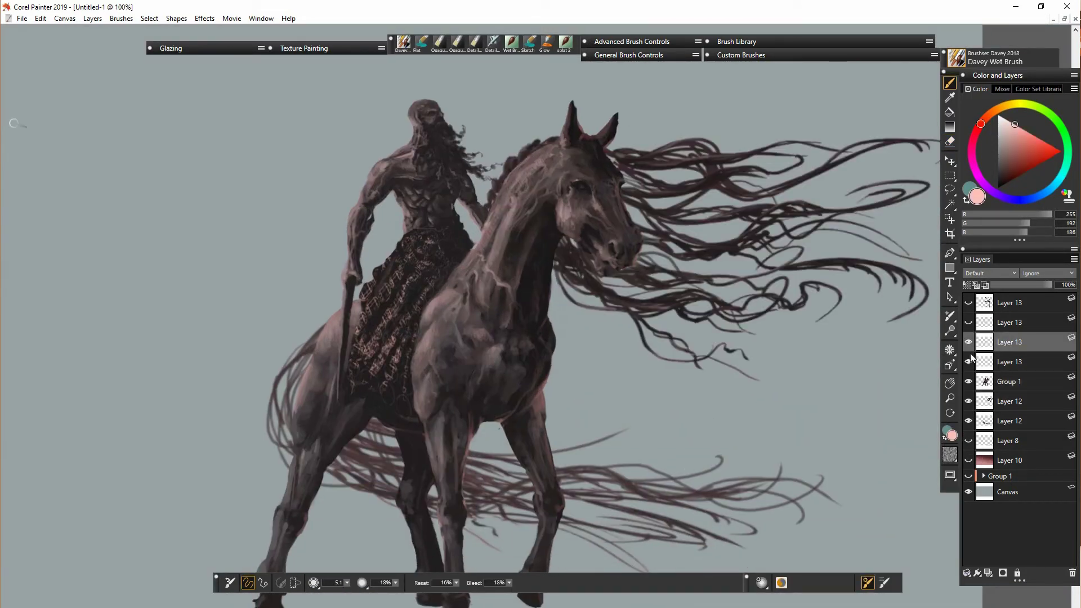
pyautogui.click(1021, 365)
pyautogui.hotkey('ctrl', '+')
pyautogui.keyDown('alt'); pyautogui.click(457, 250); pyautogui.keyUp('alt')
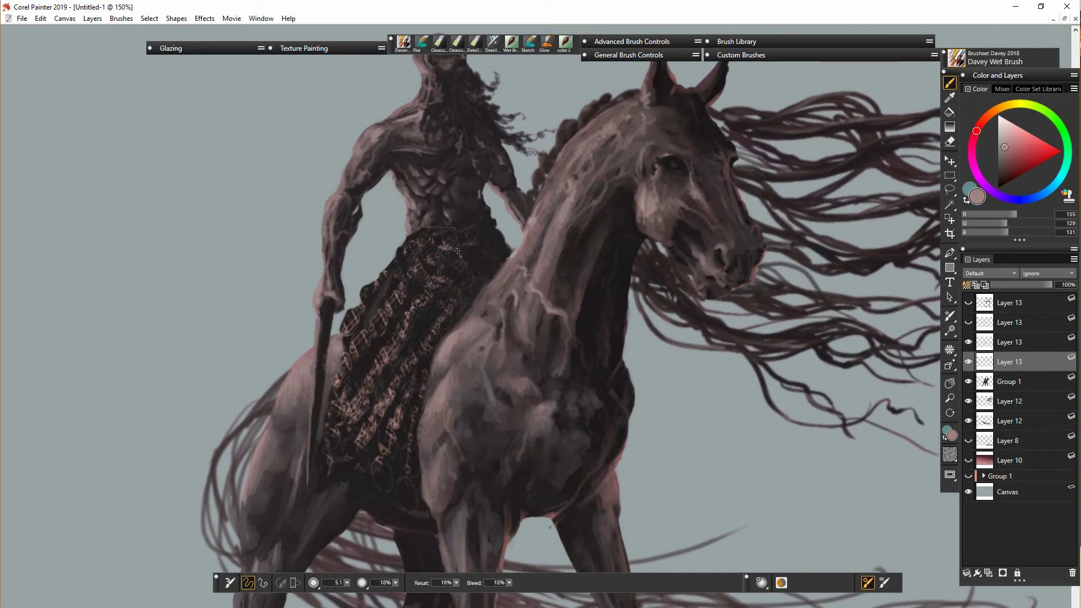
pyautogui.click(1012, 130)
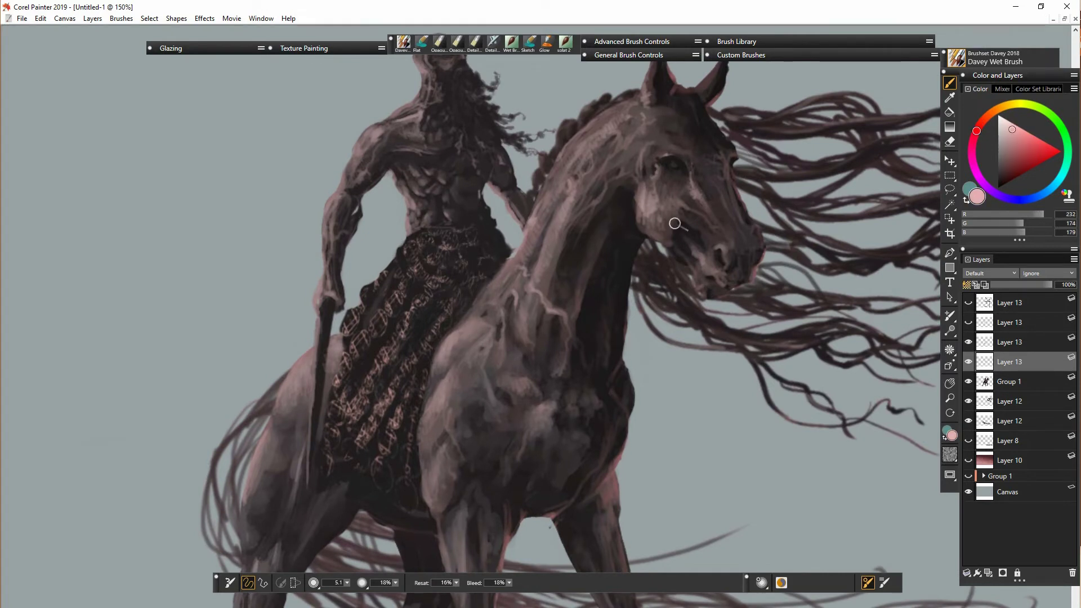
pyautogui.click(1011, 123)
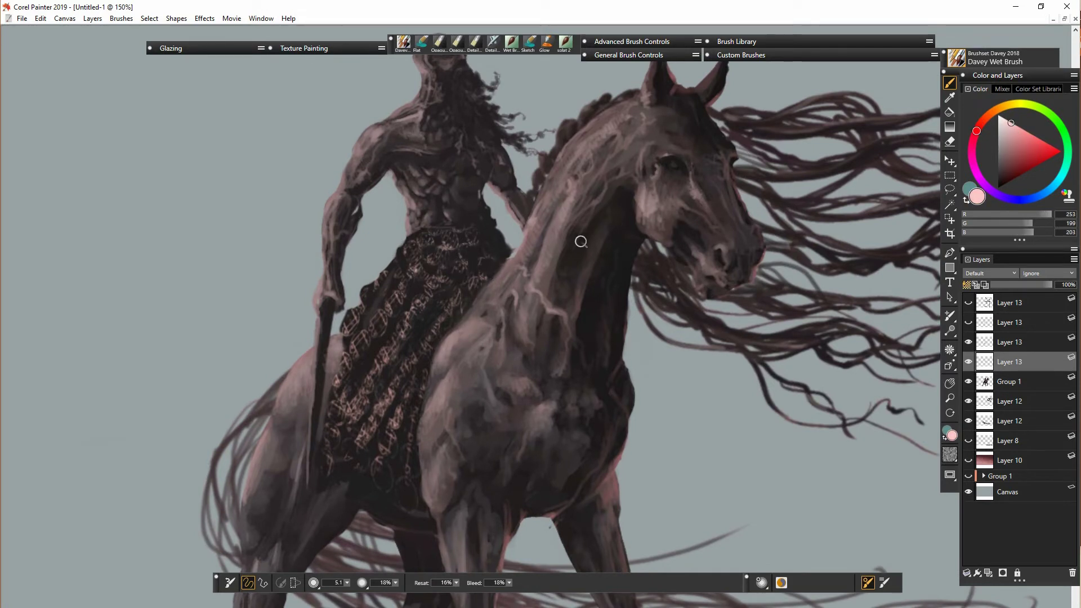
pyautogui.keyDown('shift'); pyautogui.click(1010, 342); pyautogui.keyUp('shift')
pyautogui.hotkey('ctrl', 'e')
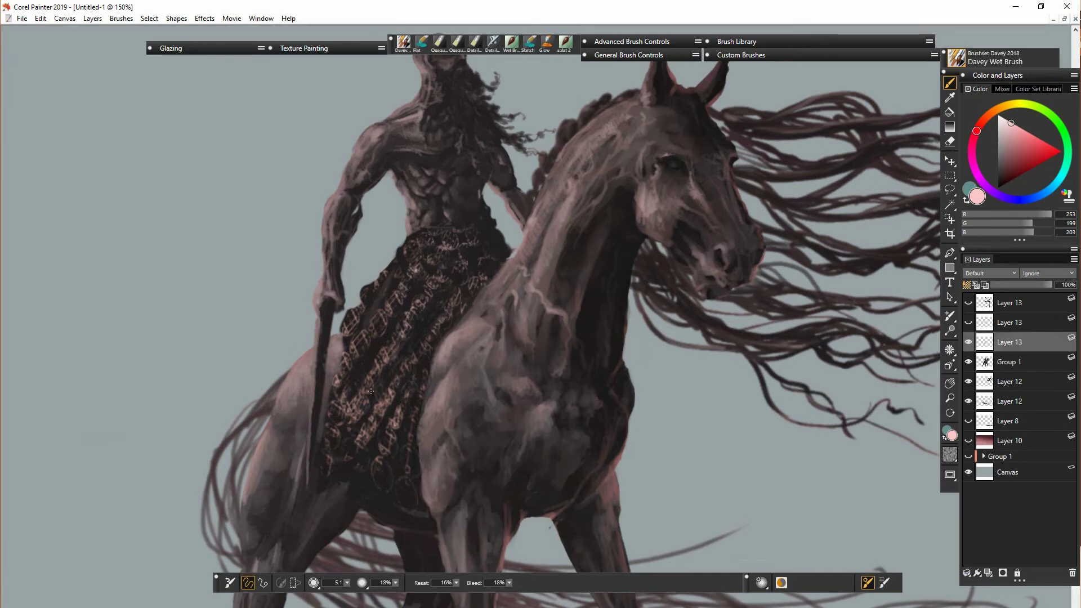
# Brighten the sword blade with the Glow brush at size 3.0 and merge the highlight layer with Group 1.
pyautogui.click(547, 43)
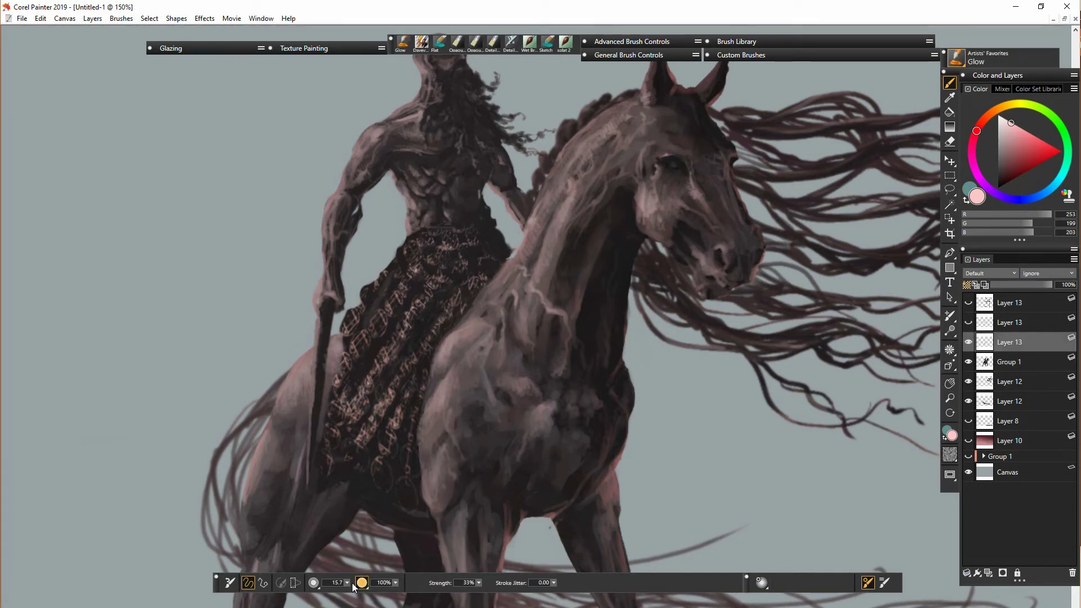
pyautogui.moveTo(348, 583); pyautogui.dragTo(308, 594)
pyautogui.click(969, 362)
pyautogui.click(969, 362)
pyautogui.moveTo(313, 418)
pyautogui.mouseDown()
pyautogui.moveTo(323, 311)
pyautogui.moveTo(308, 468)
pyautogui.moveTo(315, 363)
pyautogui.moveTo(310, 423)
pyautogui.mouseUp()
pyautogui.click(1010, 342)
pyautogui.keyDown('shift'); pyautogui.click(1009, 363); pyautogui.keyUp('shift')
pyautogui.hotkey('ctrl', 'e')
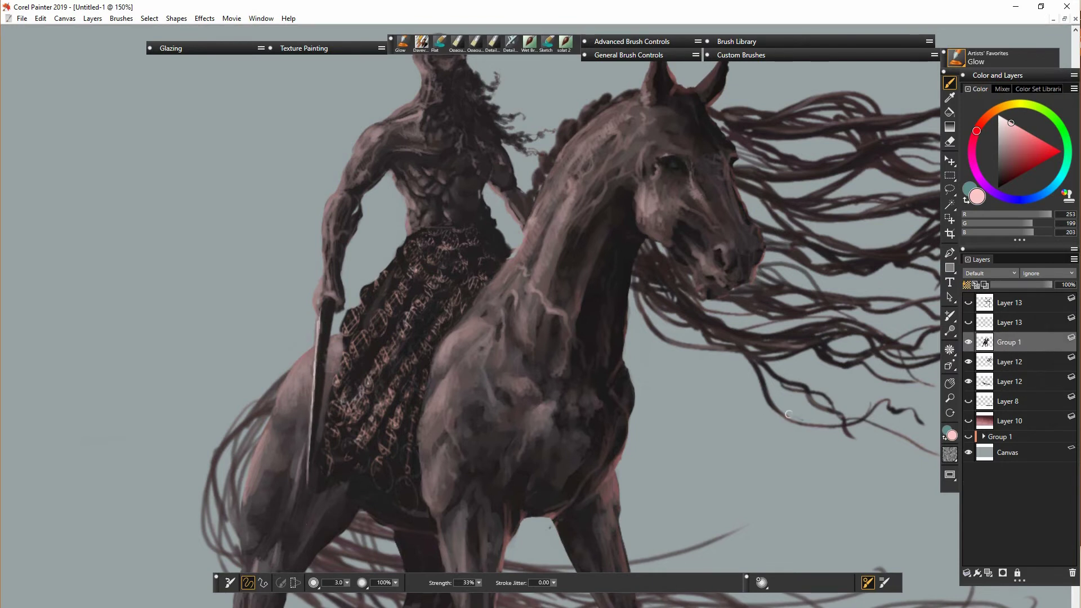
# Brush glowing highlights over the skirt at size 14.3 and add dark red accents at size 7.1.
pyautogui.moveTo(347, 583); pyautogui.dragTo(328, 595)
pyautogui.moveTo(362, 396); pyautogui.dragTo(419, 310)
pyautogui.moveTo(380, 314); pyautogui.dragTo(404, 289)
pyautogui.keyDown('alt'); pyautogui.click(404, 288); pyautogui.keyUp('alt')
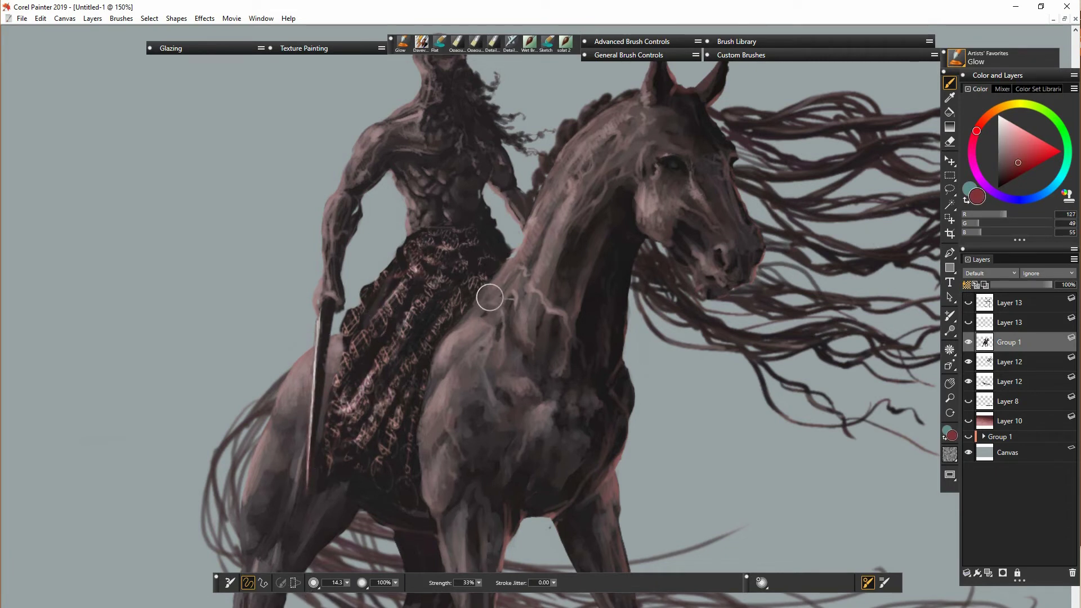
pyautogui.press('[')
pyautogui.press('[')
pyautogui.press('[')
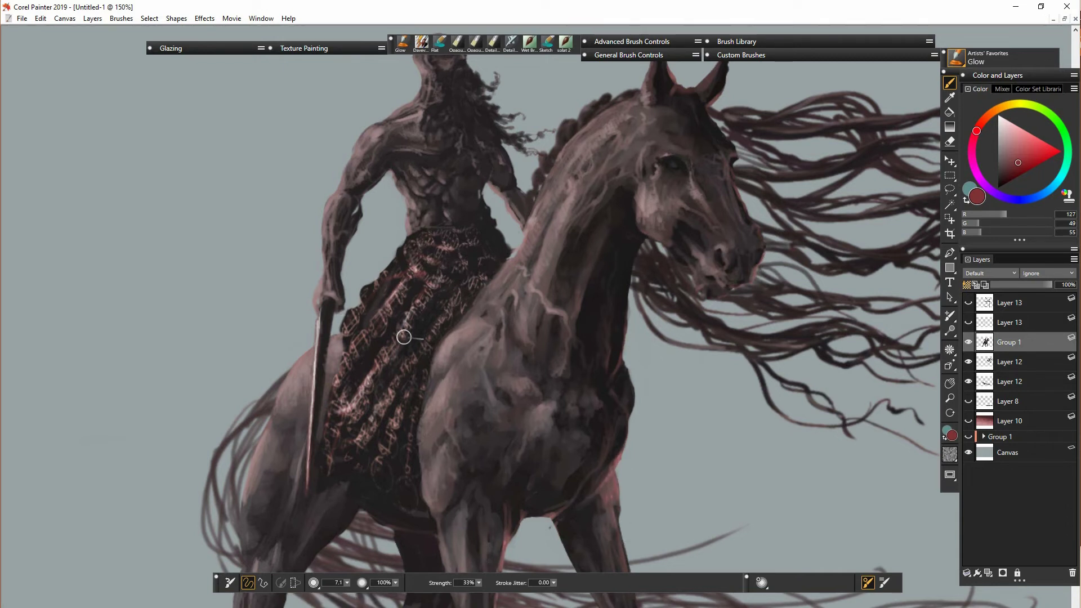
# Show the ground layer (Layer 8) and the red sky layer (Layer 10) behind the figure.
pyautogui.click(969, 401)
pyautogui.click(968, 422)
pyautogui.hotkey('ctrl', '-')
pyautogui.hotkey('ctrl', '-')
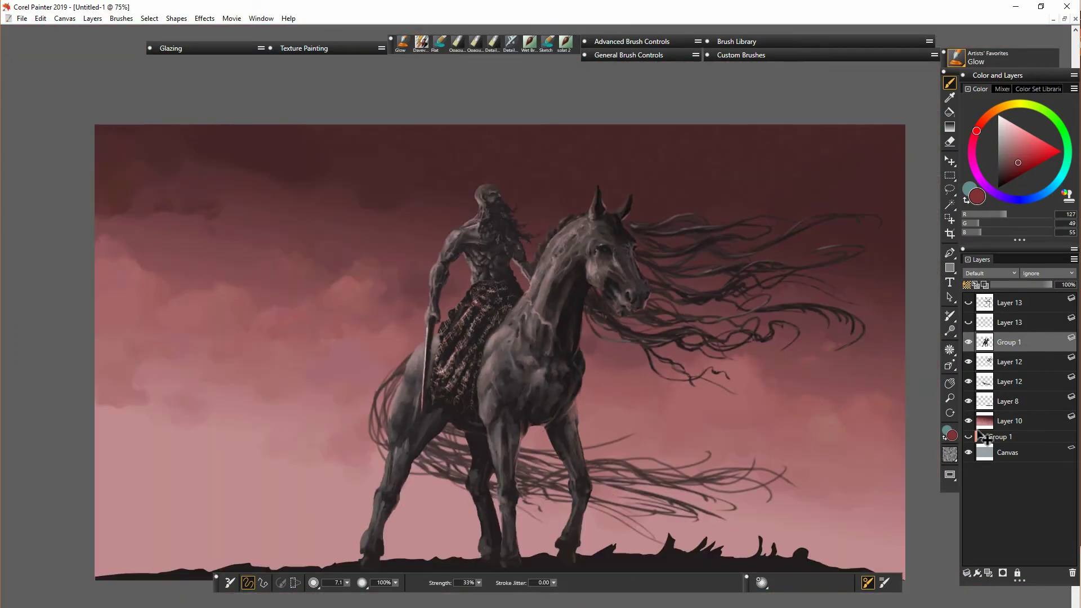
# Select the content of Group 1 and add a layer above it with the Shadow Map composite method.
pyautogui.rightClick(1016, 342)
pyautogui.click(1039, 379)
pyautogui.click(988, 573)
pyautogui.click(1001, 274)
pyautogui.click(983, 323)
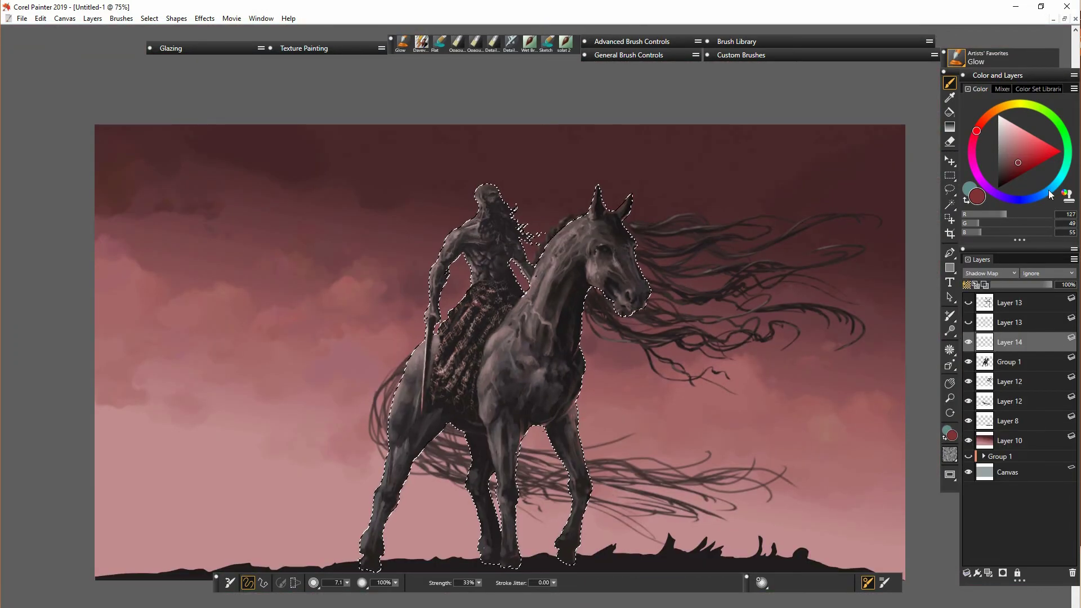
# Shade the selected rider and horse in light blue with Davey Wet Brush at size 67.7, refine with the Eraser, and deselect.
pyautogui.click(1049, 190)
pyautogui.click(421, 42)
pyautogui.click(347, 582)
pyautogui.click(1013, 135)
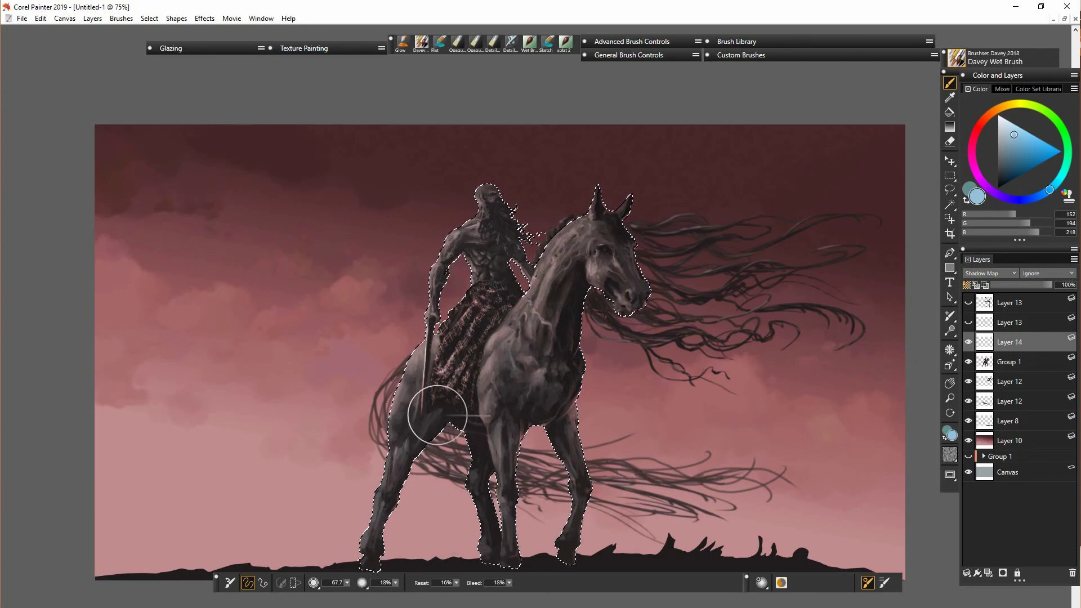
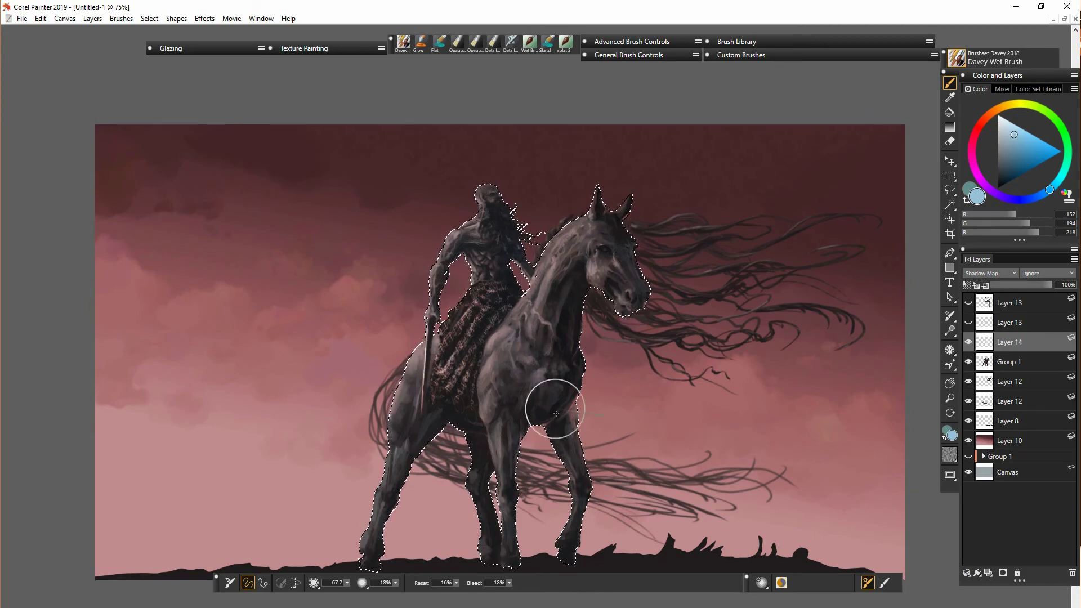
pyautogui.press('n')
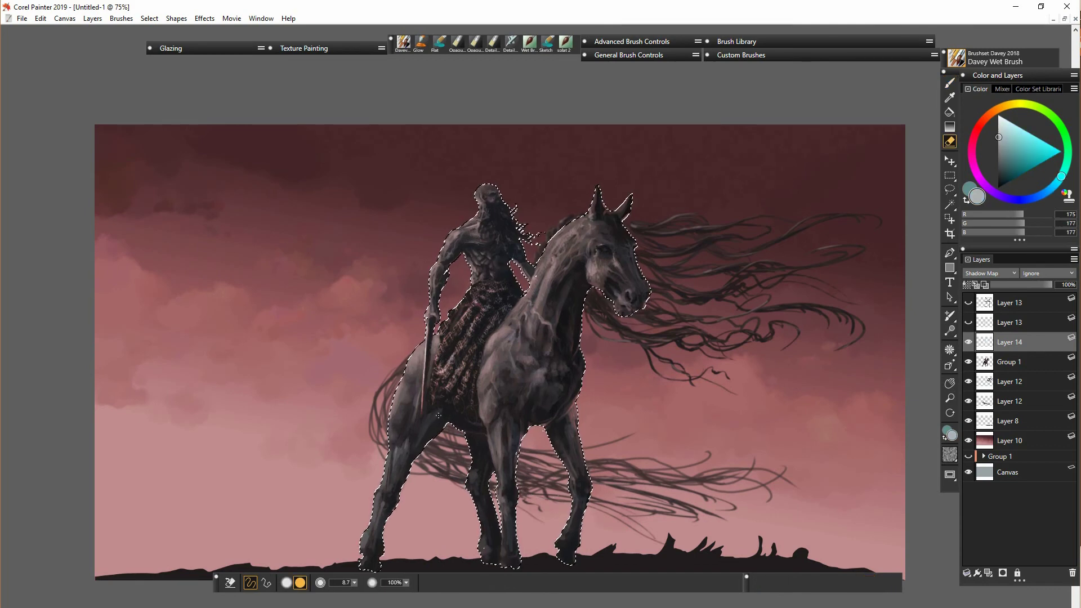
pyautogui.hotkey('ctrl', 'd')
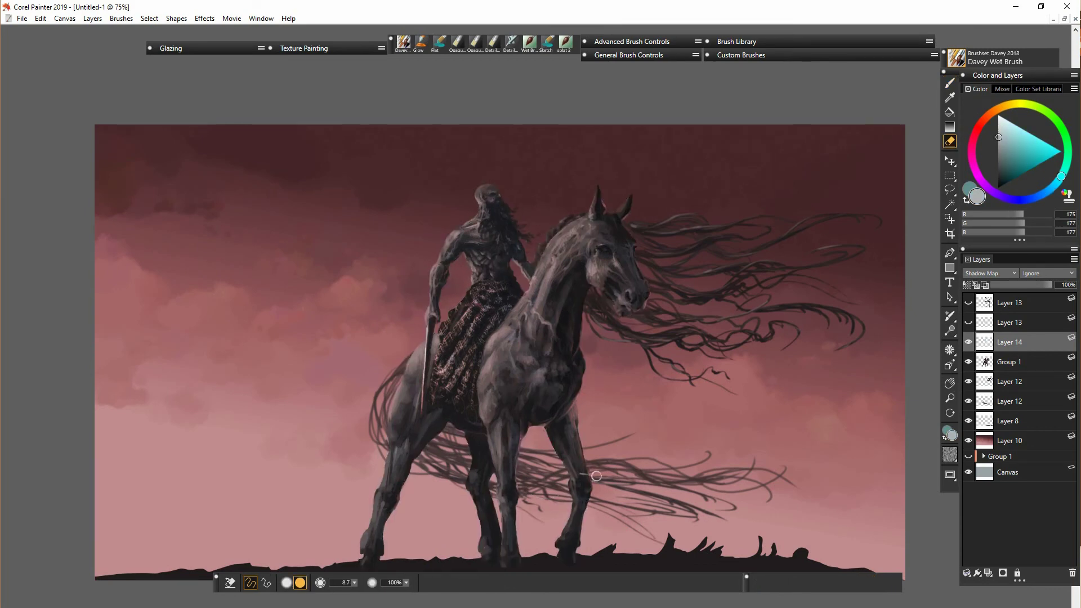
# Preserve transparency on the ground layer (Layer 8) and darken the ground with its sampled near-black colour.
pyautogui.press('b')
pyautogui.moveTo(646, 385); pyautogui.dragTo(646, 350)
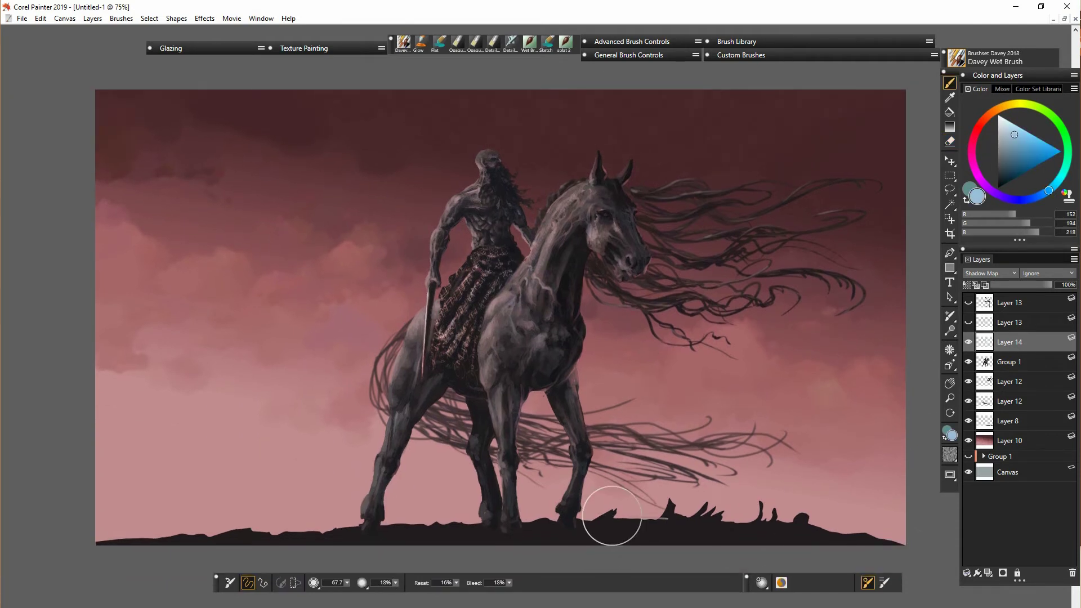
pyautogui.keyDown('alt'); pyautogui.click(618, 535); pyautogui.keyUp('alt')
pyautogui.click(1008, 421)
pyautogui.click(967, 285)
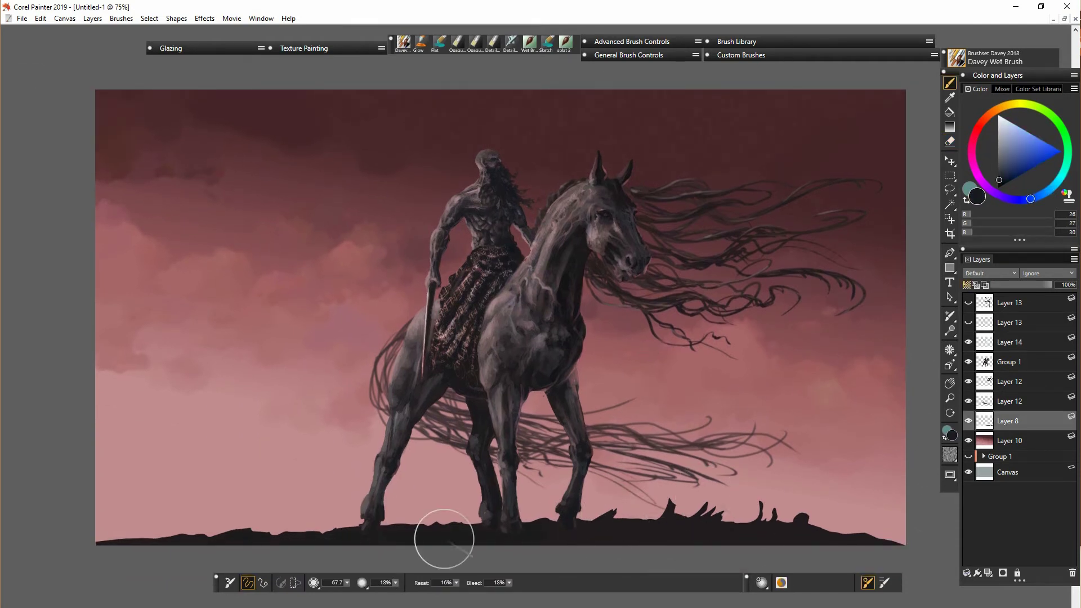
# Paint rough highlights across the dark ground using the sampled sky pink at brush size 18.6.
pyautogui.keyDown('alt'); pyautogui.click(622, 466); pyautogui.keyUp('alt')
pyautogui.moveTo(347, 583); pyautogui.dragTo(326, 587)
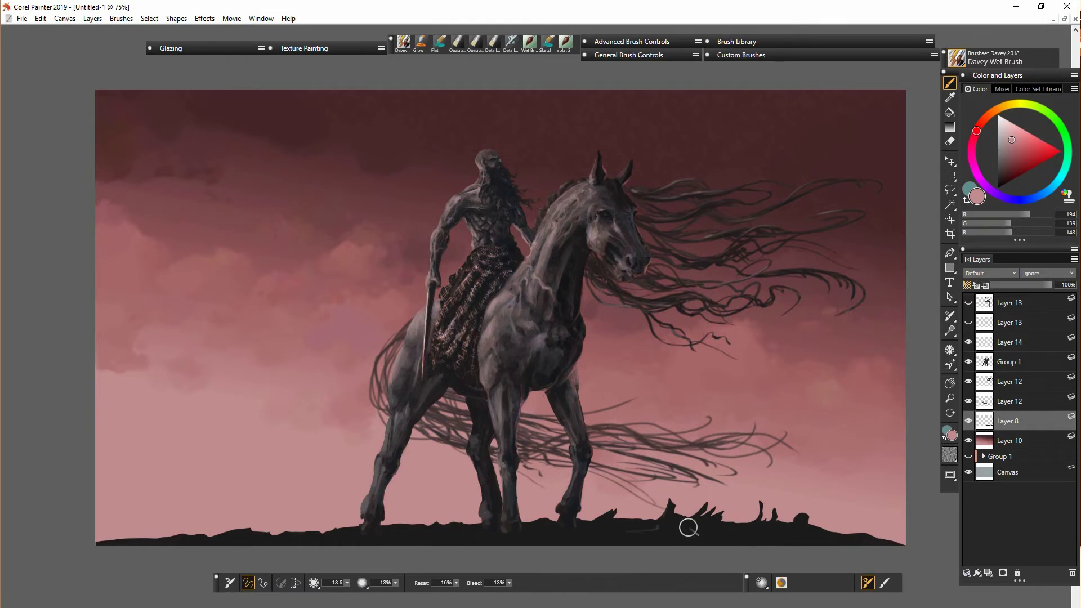
pyautogui.moveTo(692, 518)
pyautogui.mouseDown()
pyautogui.moveTo(706, 509)
pyautogui.moveTo(707, 520)
pyautogui.mouseUp()
pyautogui.moveTo(700, 531); pyautogui.dragTo(754, 522)
pyautogui.moveTo(765, 538); pyautogui.dragTo(739, 538)
pyautogui.moveTo(427, 528); pyautogui.dragTo(401, 530)
pyautogui.moveTo(335, 533); pyautogui.dragTo(307, 536)
pyautogui.moveTo(237, 530); pyautogui.dragTo(207, 536)
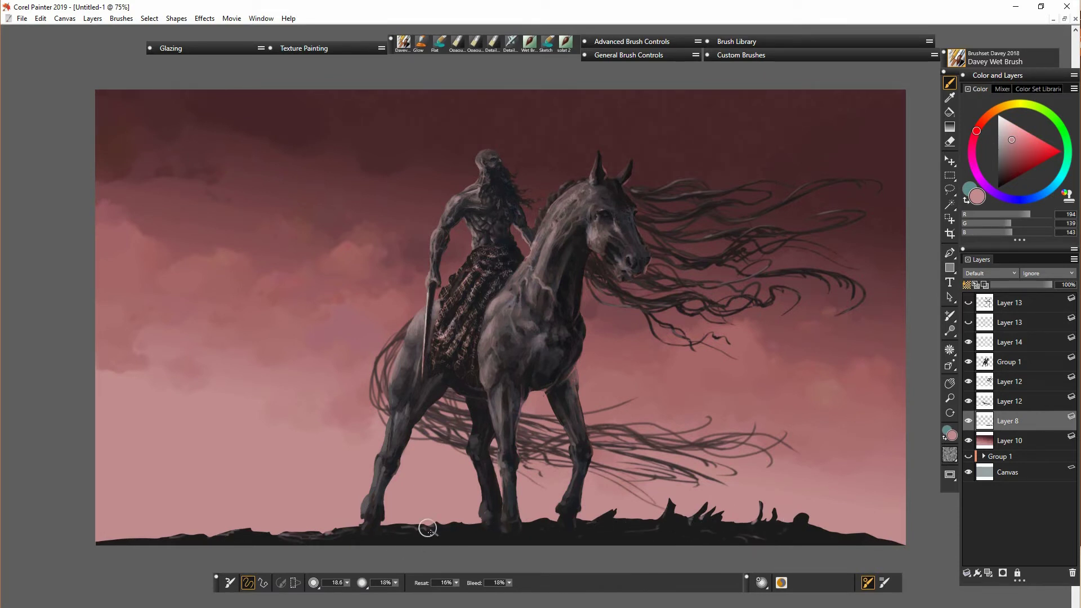
pyautogui.moveTo(425, 528); pyautogui.dragTo(389, 527)
pyautogui.moveTo(462, 529); pyautogui.dragTo(403, 533)
pyautogui.moveTo(615, 532)
pyautogui.mouseDown()
pyautogui.moveTo(671, 511)
pyautogui.moveTo(658, 534)
pyautogui.mouseUp()
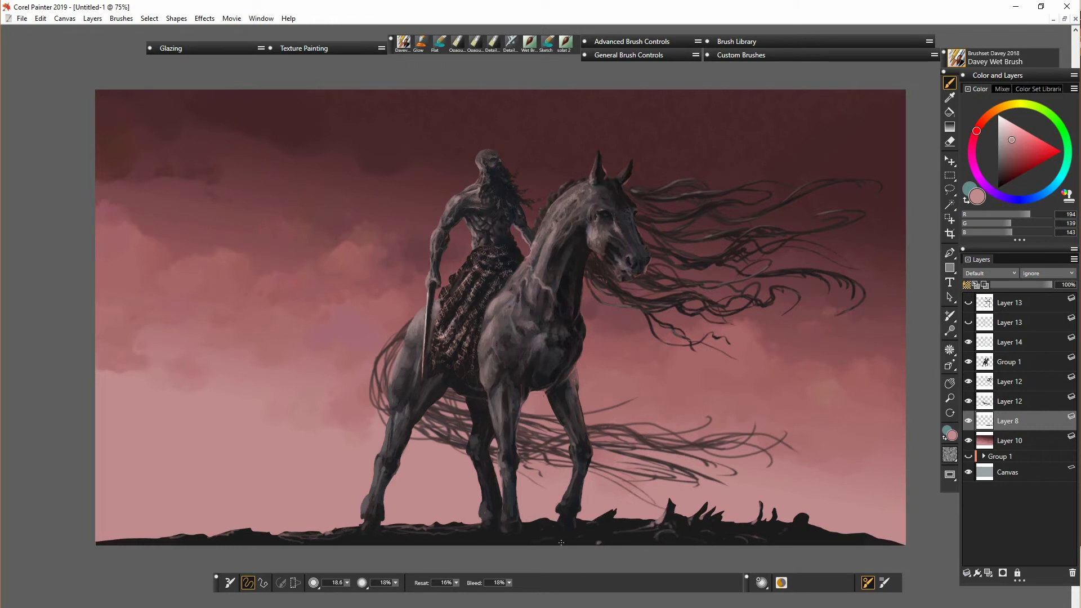
pyautogui.moveTo(552, 527); pyautogui.dragTo(530, 526)
# Add a new layer directly above the sky layer (Layer 10) and set its composite method to Shadow Map.
pyautogui.click(1015, 444)
pyautogui.click(988, 572)
pyautogui.click(991, 274)
pyautogui.click(983, 325)
# Darken the upper sky clouds with large greyish-blue strokes at brush size 254.4.
pyautogui.click(1041, 194)
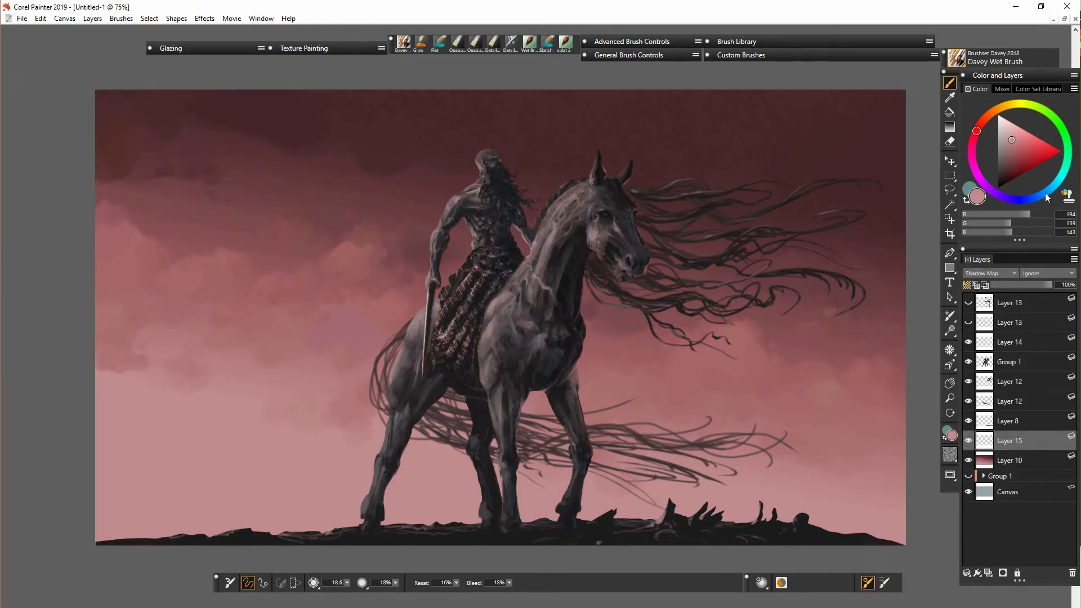
pyautogui.click(1005, 146)
pyautogui.moveTo(346, 583); pyautogui.dragTo(403, 592)
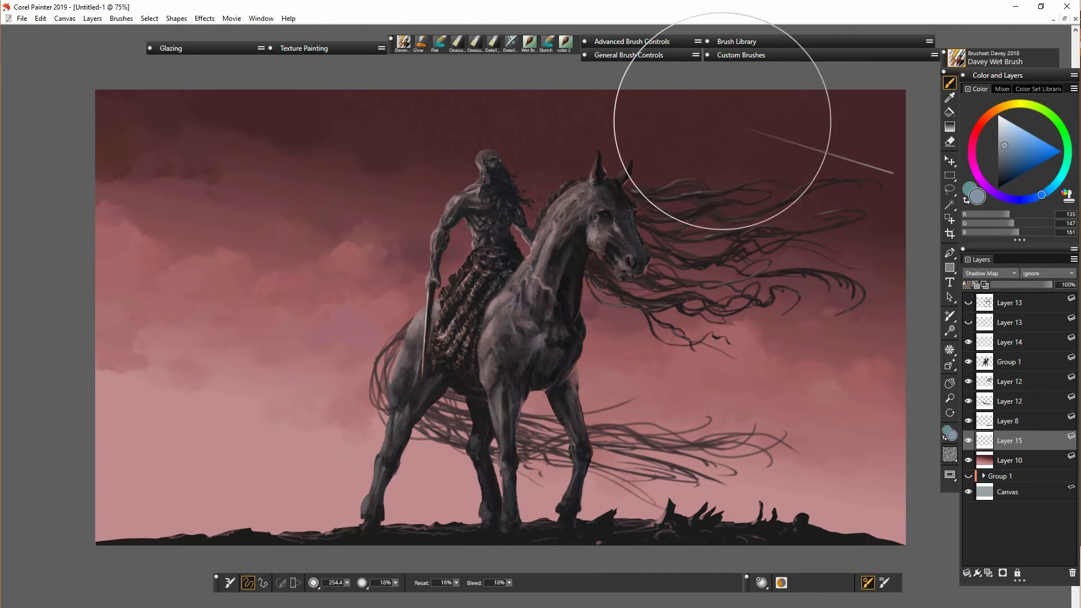
pyautogui.moveTo(879, 118); pyautogui.dragTo(857, 157)
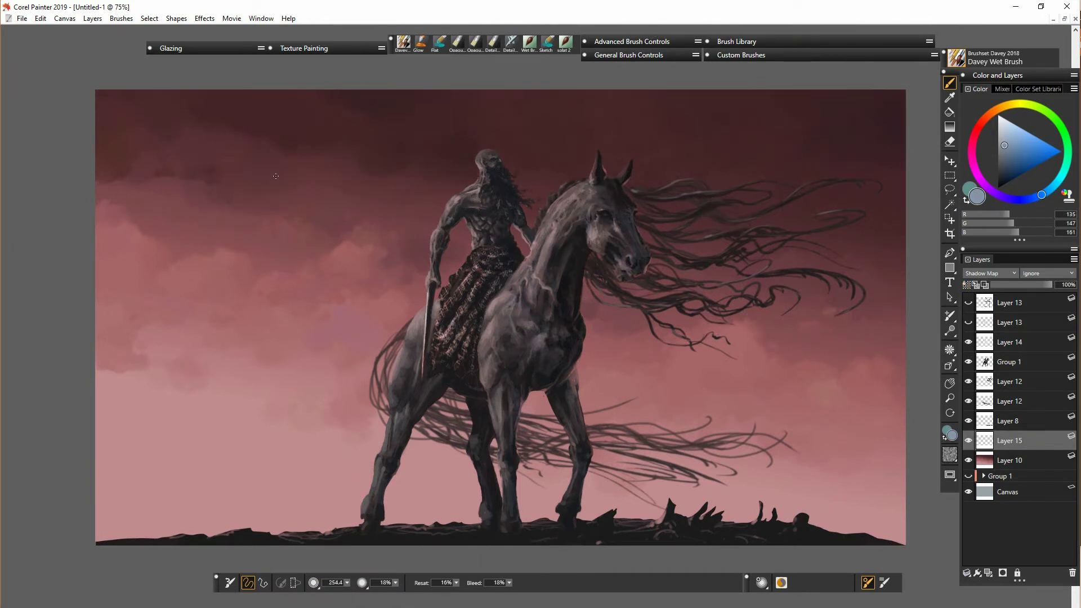
pyautogui.moveTo(420, 104)
pyautogui.mouseDown()
pyautogui.moveTo(315, 106)
pyautogui.moveTo(346, 137)
pyautogui.moveTo(263, 177)
pyautogui.mouseUp()
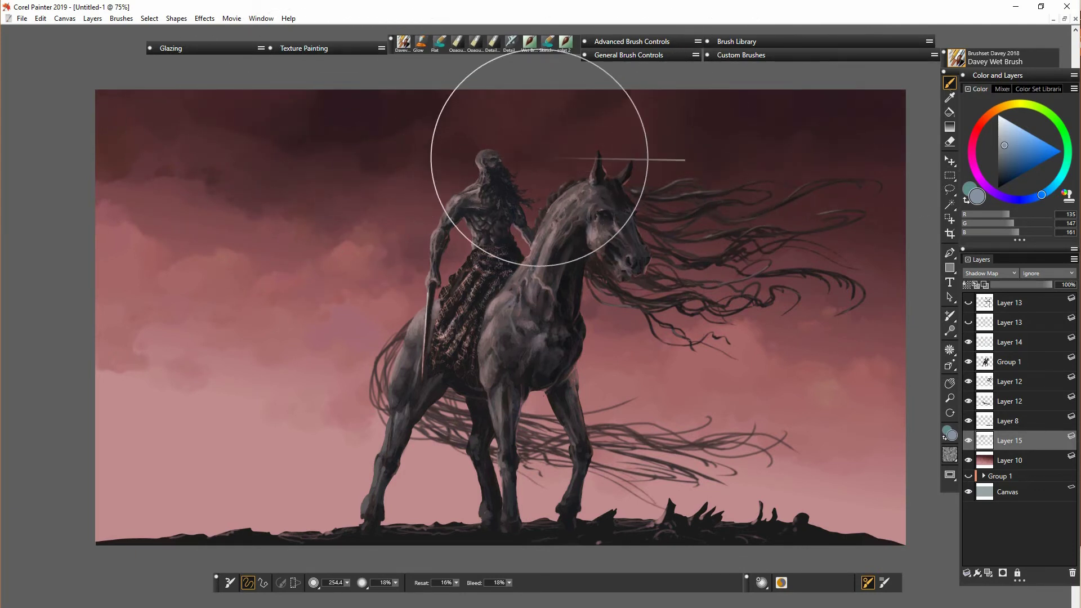
pyautogui.moveTo(755, 169)
pyautogui.mouseDown()
pyautogui.moveTo(810, 214)
pyautogui.moveTo(864, 219)
pyautogui.mouseUp()
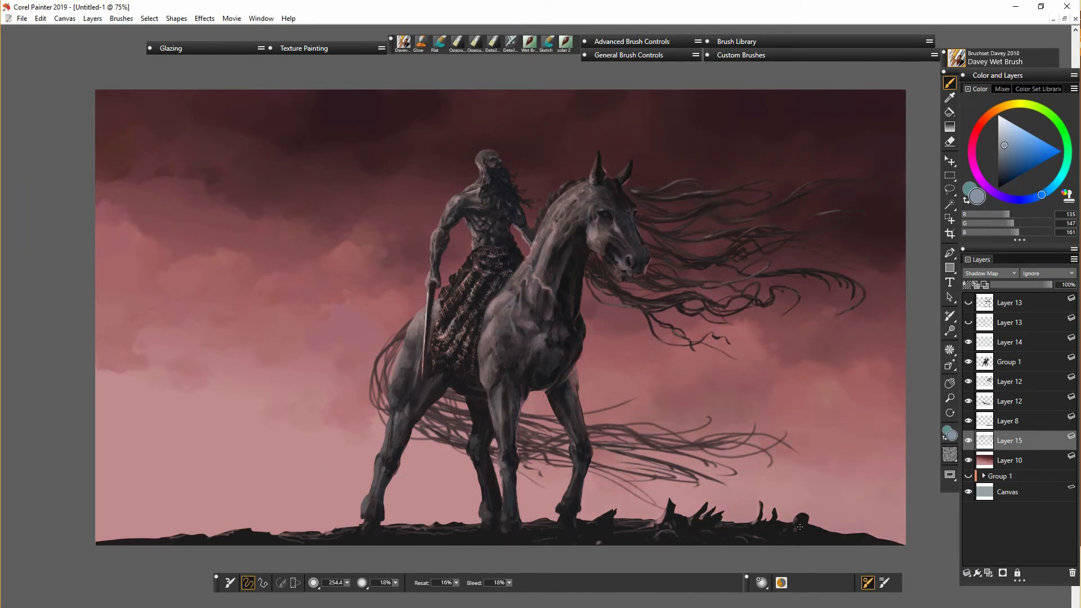
# Brighten the sky near the horizon on Layer 10 with the Glow brush at size 475.0, using a sampled sky red.
pyautogui.click(1010, 460)
pyautogui.click(419, 42)
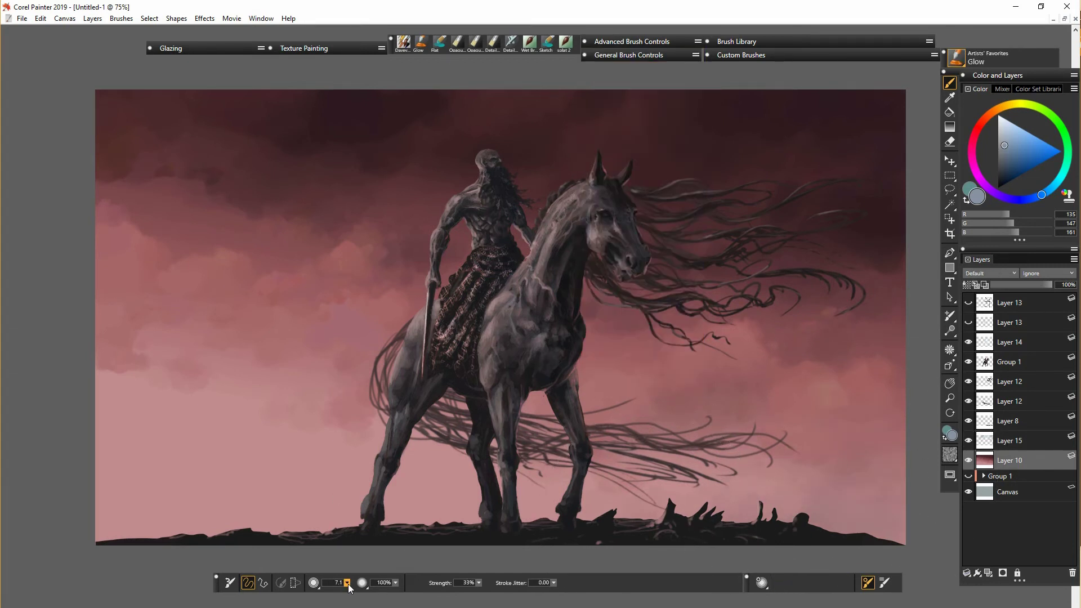
pyautogui.keyDown('alt'); pyautogui.click(818, 340); pyautogui.keyUp('alt')
pyautogui.moveTo(270, 539)
pyautogui.mouseDown()
pyautogui.moveTo(132, 542)
pyautogui.moveTo(416, 542)
pyautogui.moveTo(299, 534)
pyautogui.moveTo(541, 521)
pyautogui.moveTo(371, 532)
pyautogui.mouseUp()
pyautogui.moveTo(480, 402)
pyautogui.mouseDown()
pyautogui.moveTo(384, 405)
pyautogui.moveTo(479, 508)
pyautogui.moveTo(116, 458)
pyautogui.moveTo(362, 496)
pyautogui.moveTo(533, 496)
pyautogui.moveTo(419, 412)
pyautogui.mouseUp()
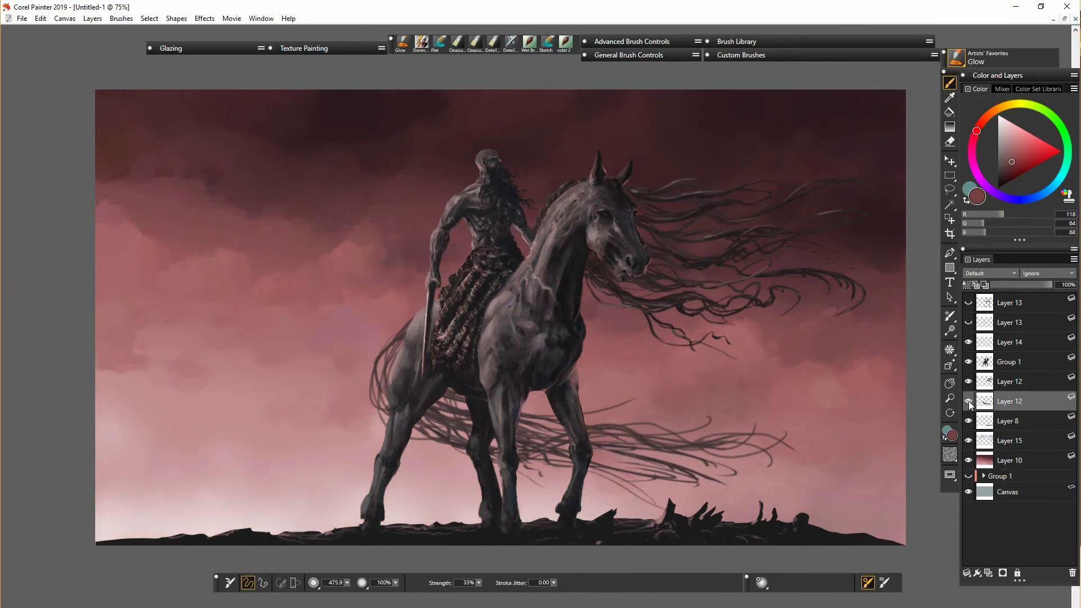
# Thicken the tail behind the hindquarters and along its flowing strands on the lower Layer 12 with Davey Wet Brush at size 12.1.
pyautogui.click(347, 583)
pyautogui.click(421, 43)
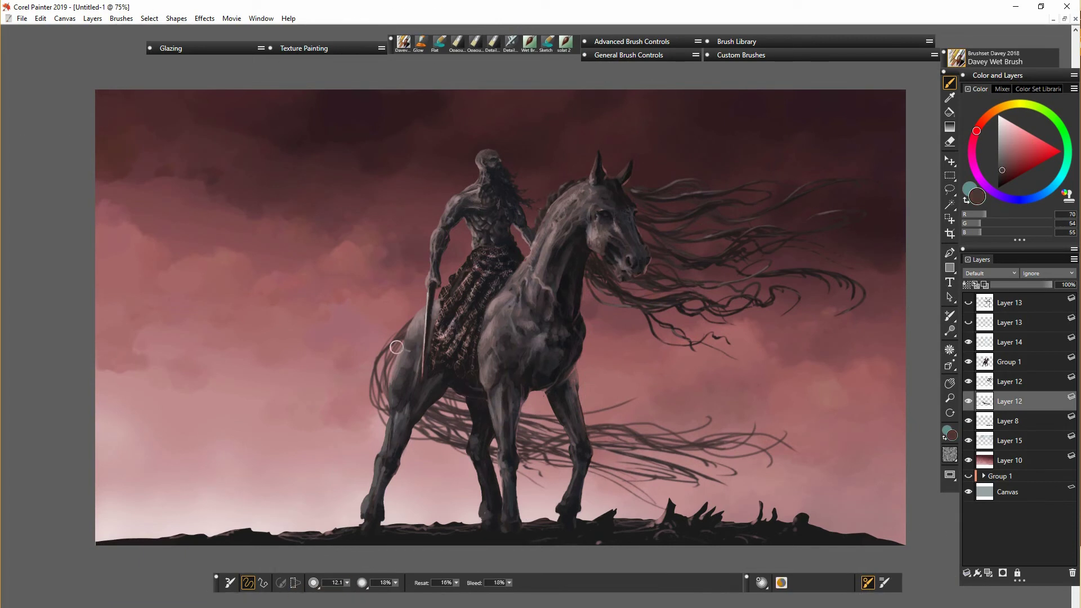
pyautogui.click(976, 285)
pyautogui.moveTo(408, 341)
pyautogui.mouseDown()
pyautogui.moveTo(379, 374)
pyautogui.moveTo(395, 365)
pyautogui.mouseUp()
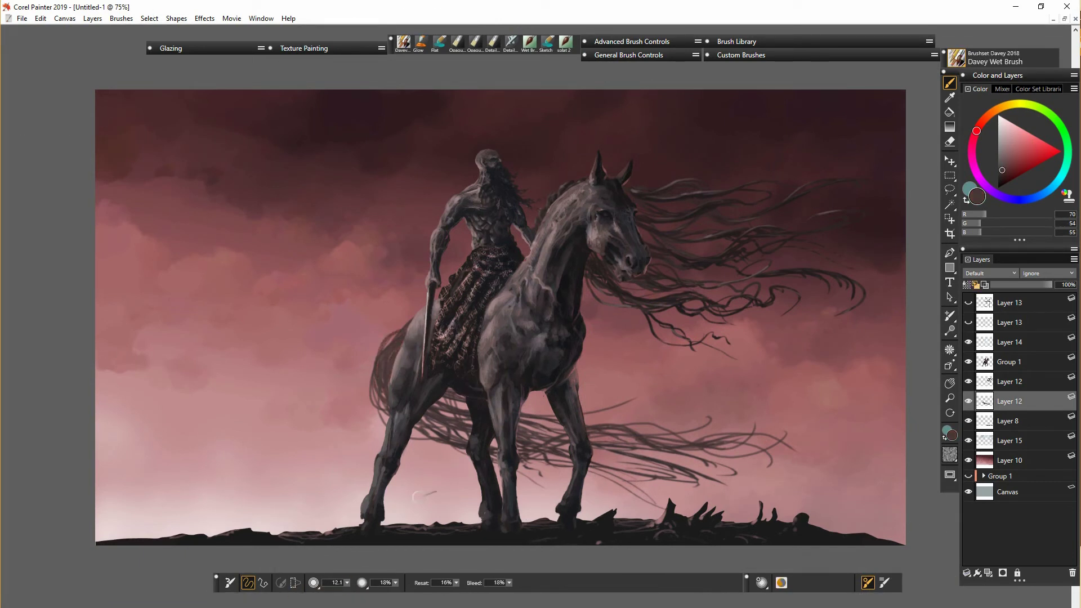
pyautogui.moveTo(446, 403); pyautogui.dragTo(469, 409)
pyautogui.moveTo(519, 431)
pyautogui.mouseDown()
pyautogui.moveTo(647, 412)
pyautogui.moveTo(637, 400)
pyautogui.mouseUp()
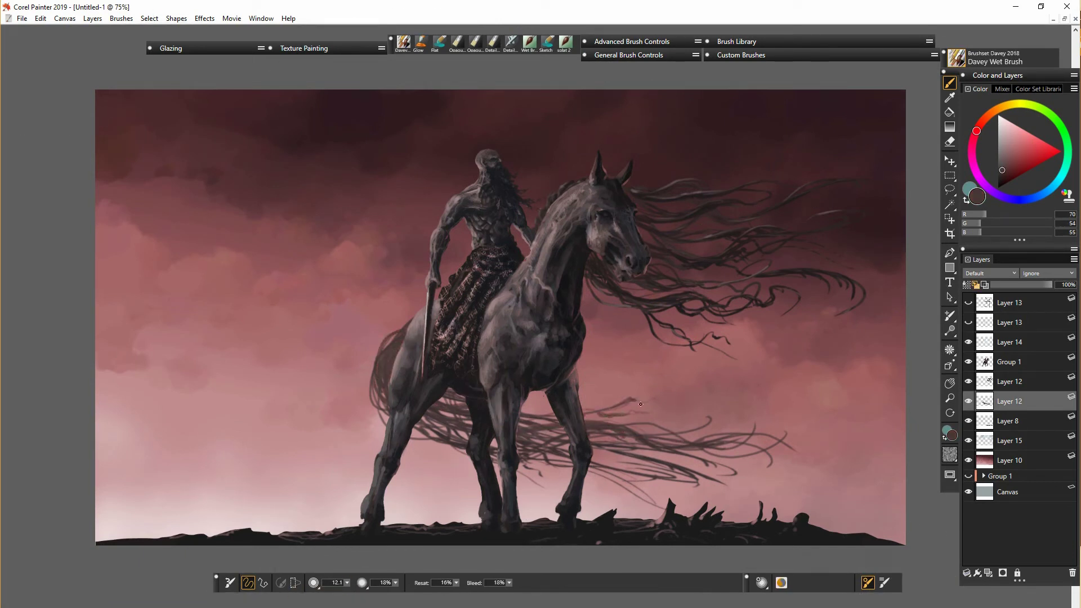
pyautogui.keyDown('alt'); pyautogui.click(646, 196); pyautogui.keyUp('alt')
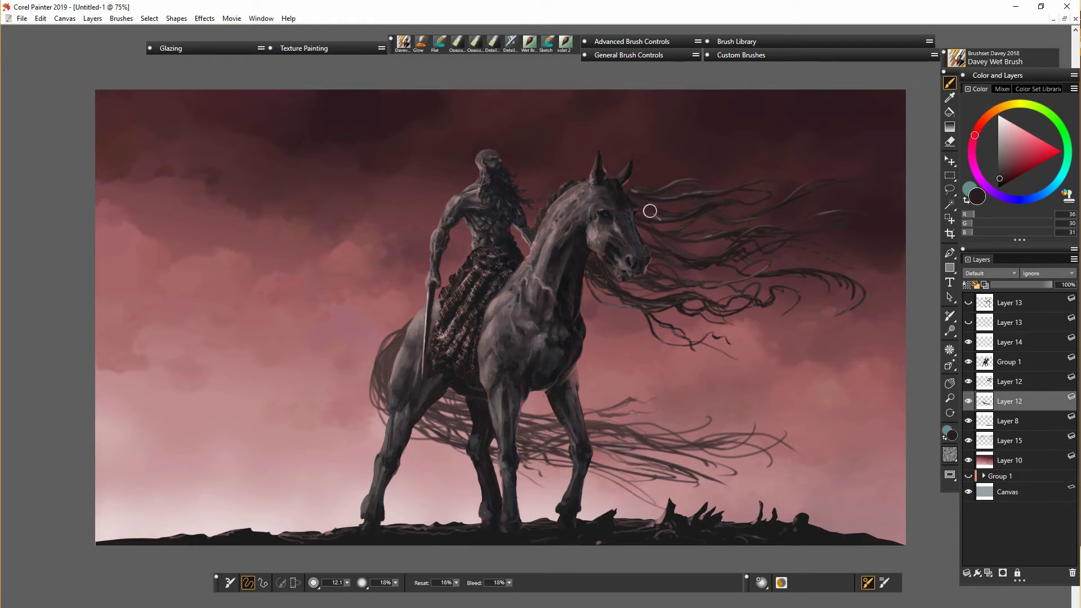
# Merge the two Layer 12 mane and tail layers into a single layer.
pyautogui.click(1015, 388)
pyautogui.keyDown('shift'); pyautogui.click(1008, 404); pyautogui.keyUp('shift')
pyautogui.hotkey('ctrl', 'e')
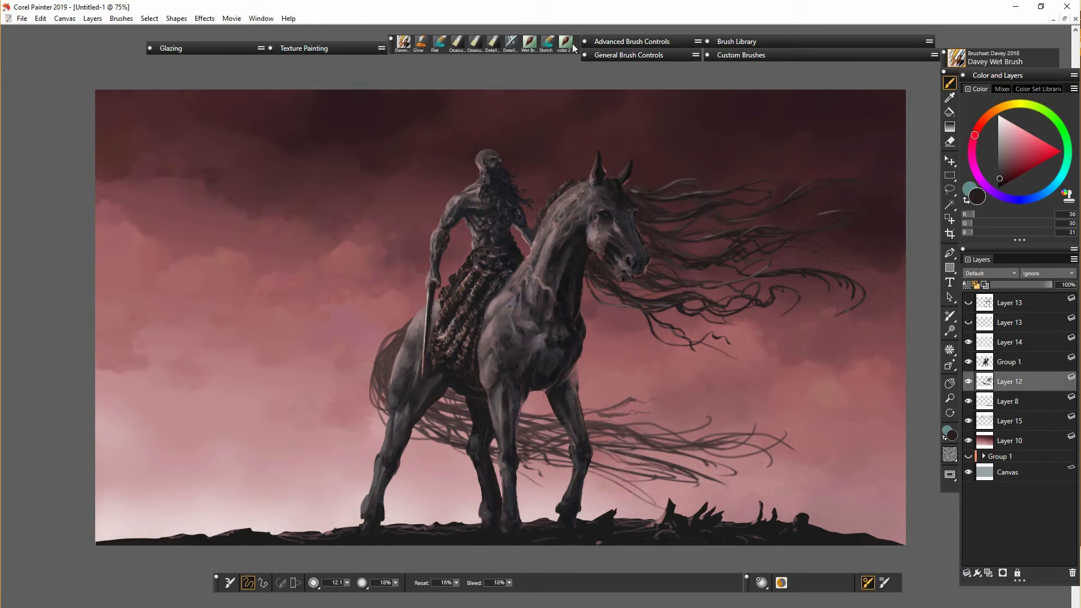
# Soften the mane tips with the Blur brush at size 109.3, and the horse and rider on Group 1 at size 10.4.
pyautogui.click(816, 55)
pyautogui.click(905, 124)
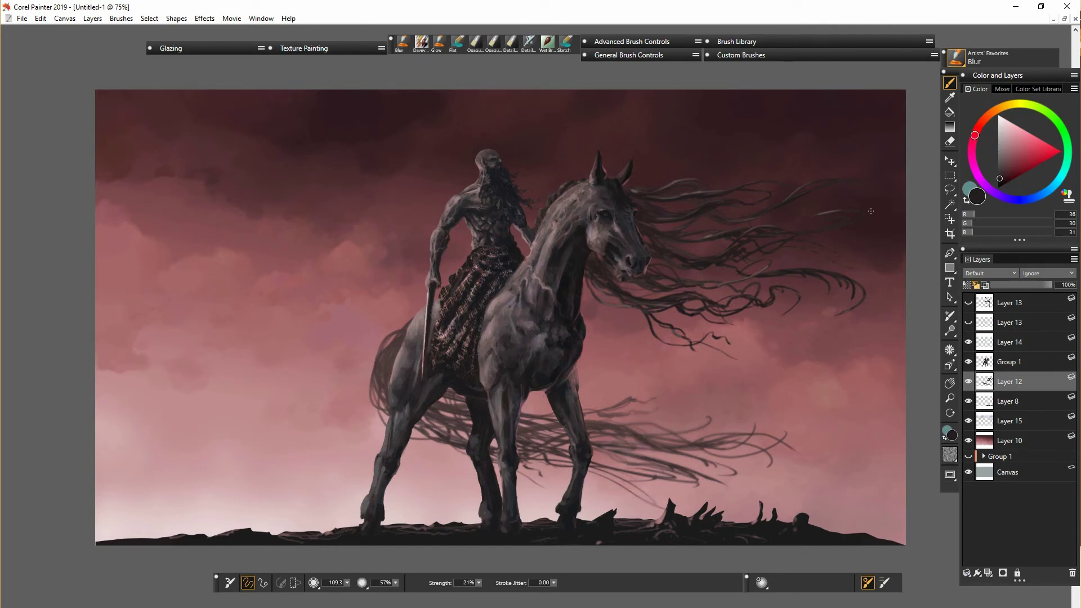
pyautogui.click(1013, 362)
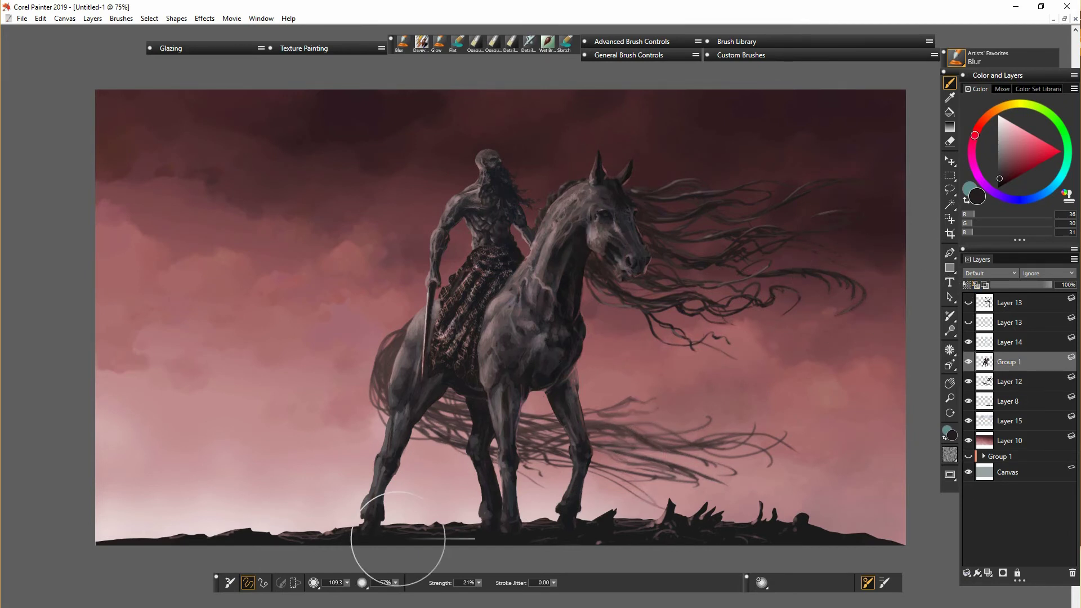
pyautogui.moveTo(347, 583); pyautogui.dragTo(319, 593)
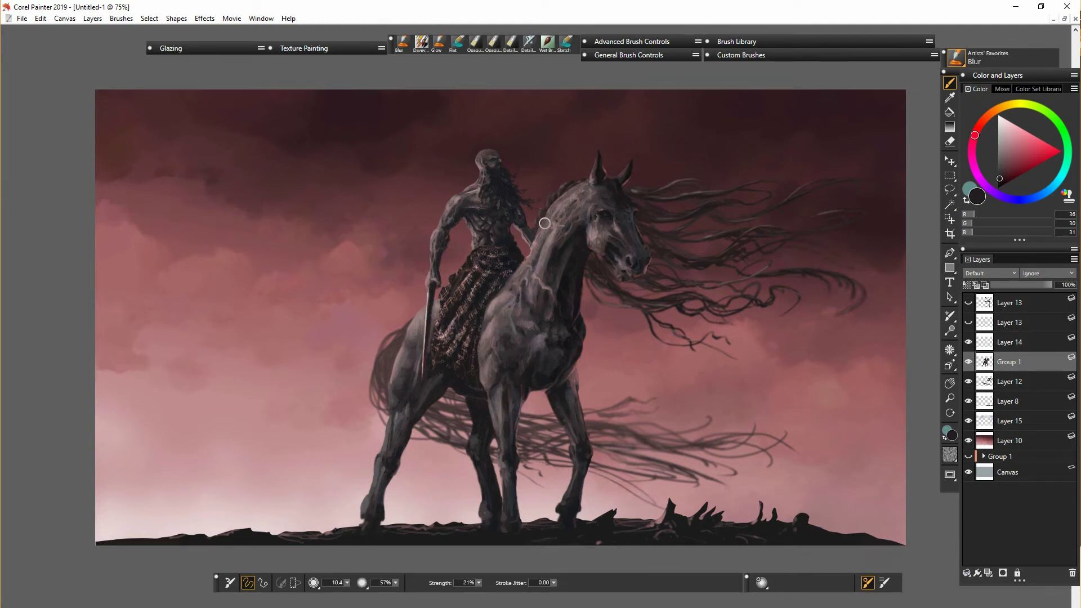
# Blur the dark ground along both ends of Layer 8 with a slightly enlarged Blur brush.
pyautogui.keyDown('ctrl'); pyautogui.click(613, 535); pyautogui.keyUp('ctrl')
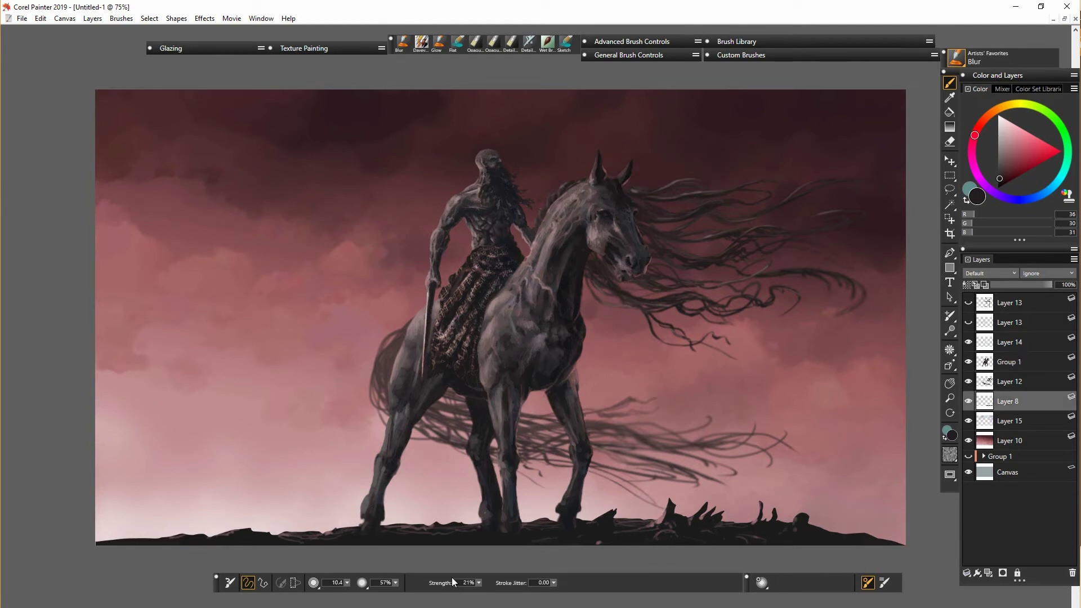
pyautogui.press(']')
pyautogui.press(']')
pyautogui.moveTo(104, 540); pyautogui.dragTo(198, 543)
pyautogui.moveTo(900, 551); pyautogui.dragTo(590, 547)
# Add glowing highlights to the horse's legs, neck and hindquarters on Group 1 with the Glow brush at size 7.9.
pyautogui.click(1016, 379)
pyautogui.click(1014, 363)
pyautogui.click(438, 42)
pyautogui.click(347, 583)
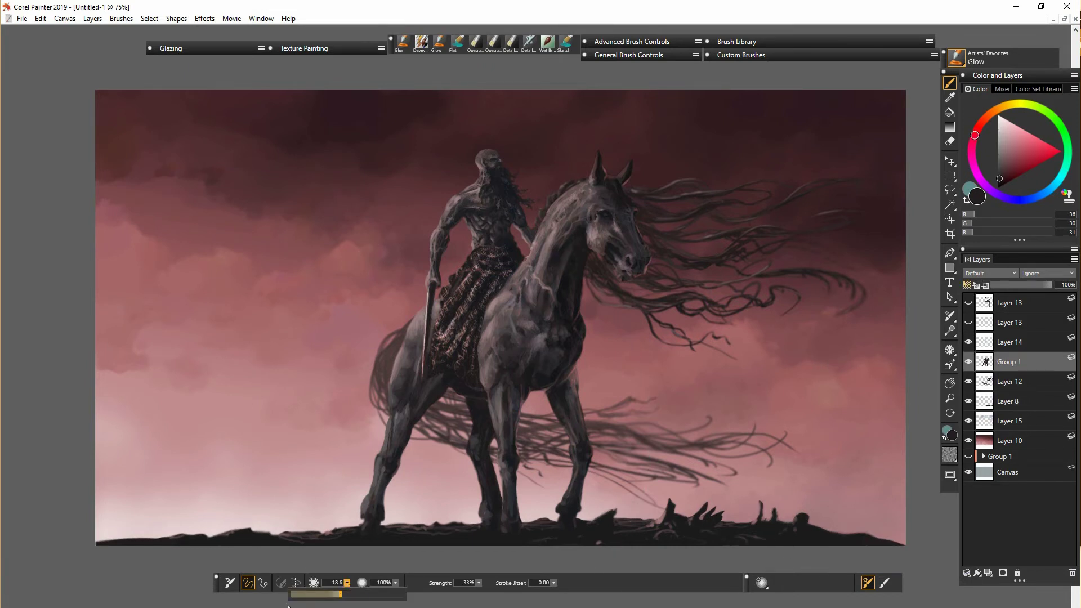
pyautogui.click(325, 594)
pyautogui.moveTo(483, 476); pyautogui.dragTo(484, 491)
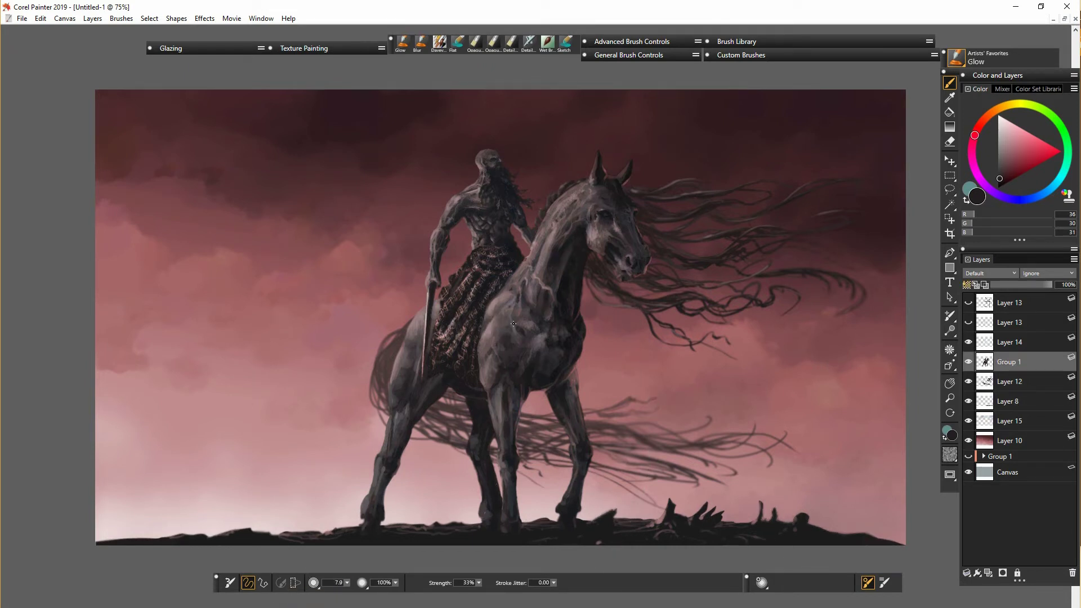
pyautogui.moveTo(543, 271); pyautogui.dragTo(545, 260)
pyautogui.moveTo(576, 222); pyautogui.dragTo(592, 219)
pyautogui.moveTo(394, 417); pyautogui.dragTo(393, 378)
# Add glow highlights to the rider's skirt at brush size 27.6 and along the sword at size 9.9.
pyautogui.press(']')
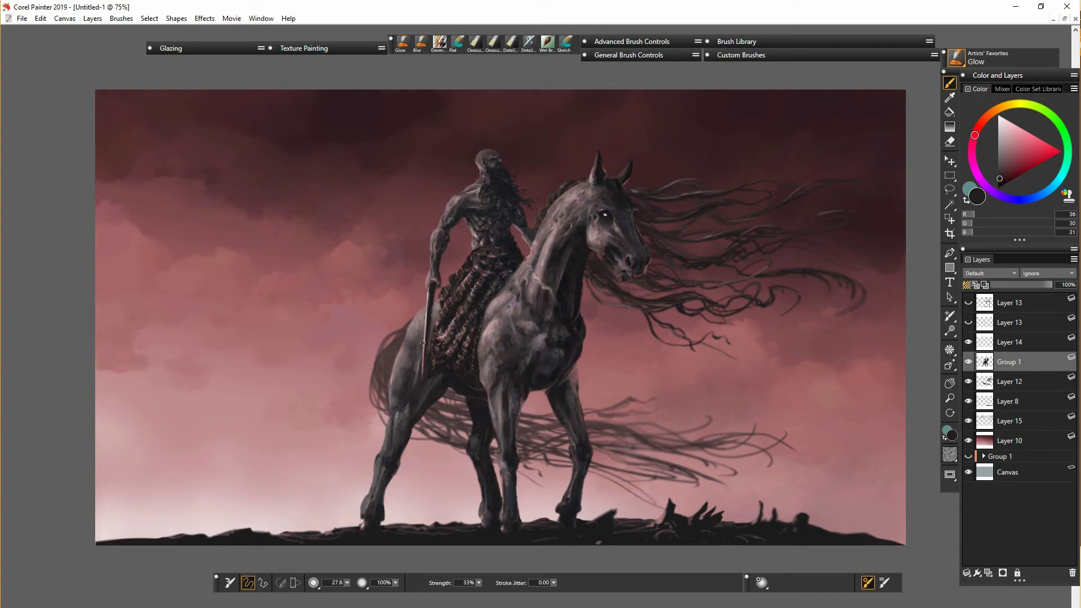
pyautogui.moveTo(425, 352); pyautogui.dragTo(423, 327)
pyautogui.moveTo(459, 285)
pyautogui.mouseDown()
pyautogui.moveTo(444, 315)
pyautogui.moveTo(472, 289)
pyautogui.mouseUp()
pyautogui.moveTo(438, 356); pyautogui.dragTo(452, 347)
pyautogui.moveTo(347, 583); pyautogui.dragTo(338, 584)
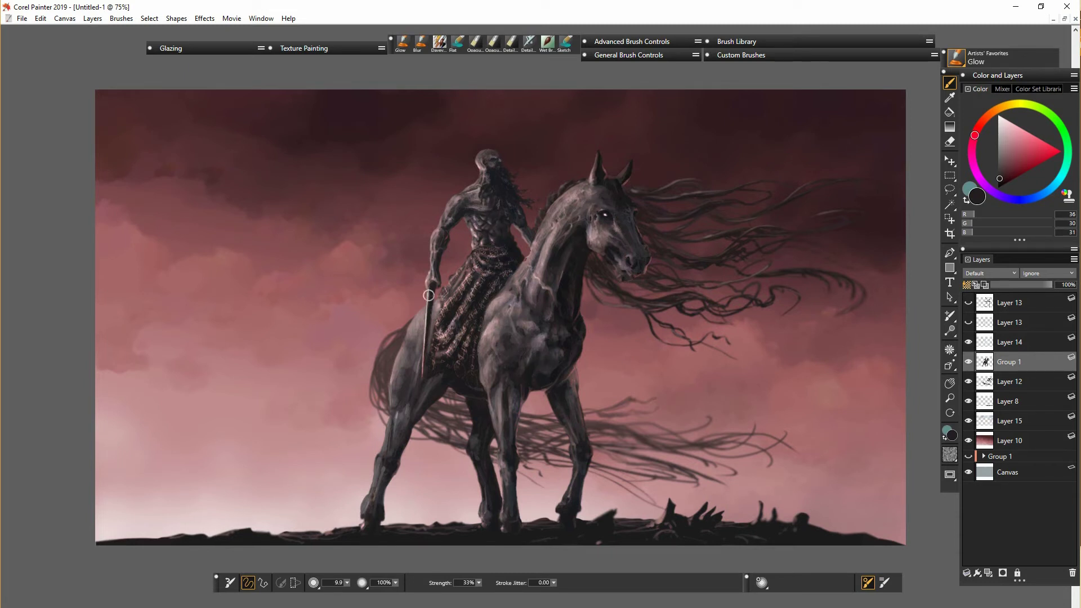
pyautogui.moveTo(431, 287); pyautogui.dragTo(427, 376)
# Paint finer fold highlights on the rider's skirt with Davey Wet Brush at size 6.9, using sampled grey and pale pink tones.
pyautogui.click(442, 46)
pyautogui.hotkey('ctrl', '+')
pyautogui.hotkey('ctrl', '+')
pyautogui.moveTo(456, 340); pyautogui.dragTo(518, 347)
pyautogui.keyDown('alt'); pyautogui.click(400, 336); pyautogui.keyUp('alt')
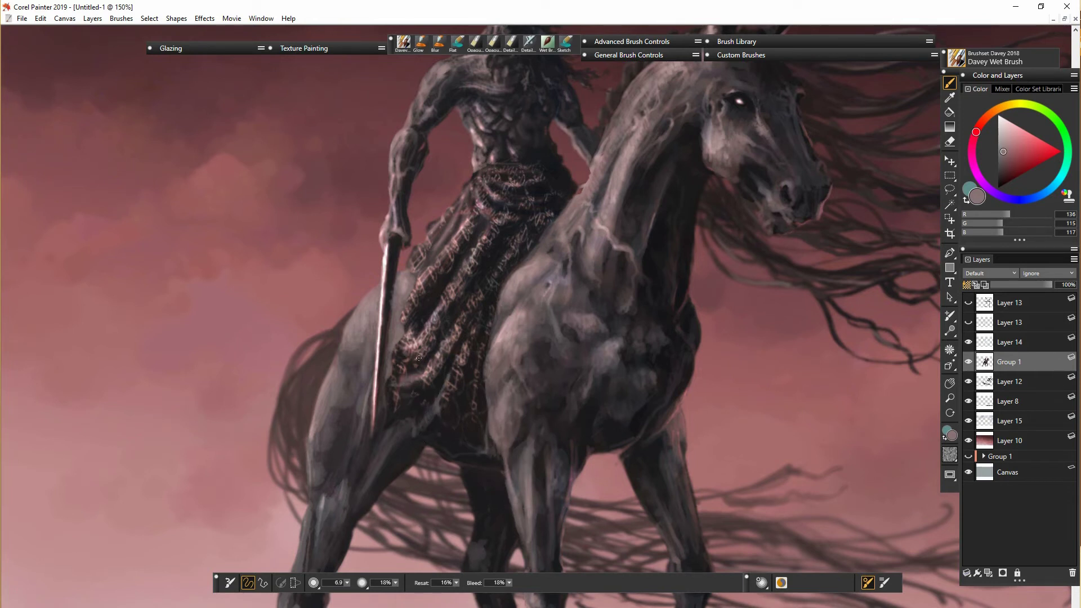
pyautogui.keyDown('alt'); pyautogui.click(440, 312); pyautogui.keyUp('alt')
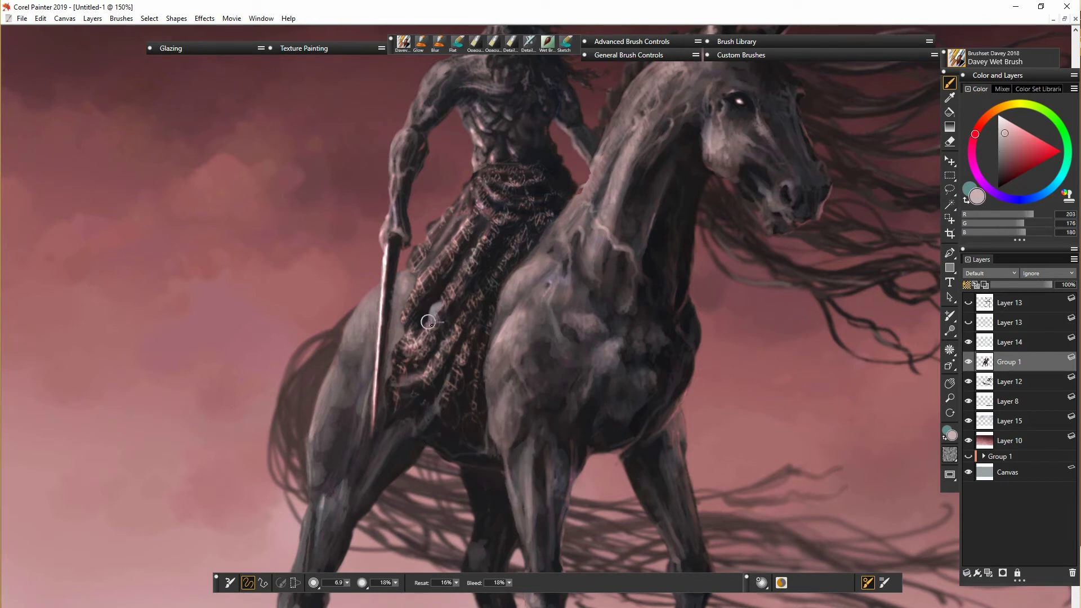
pyautogui.moveTo(494, 285); pyautogui.dragTo(499, 254)
# Duplicate the Shadow Map Layer 14 and set the opacity of both Layer 14 layers to 60%.
pyautogui.click(1007, 307)
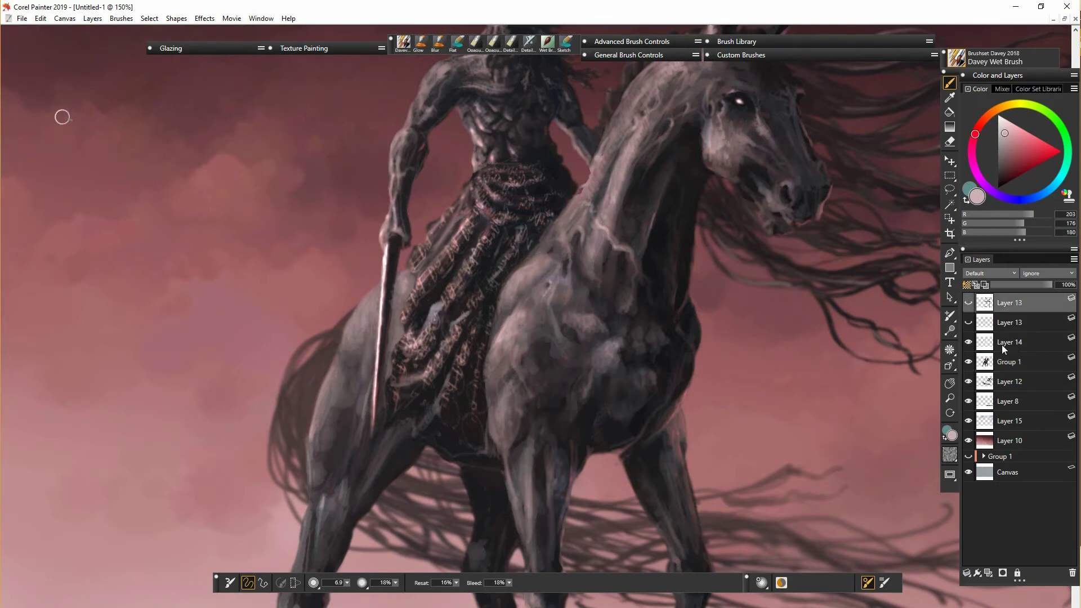
pyautogui.click(1005, 346)
pyautogui.press('n')
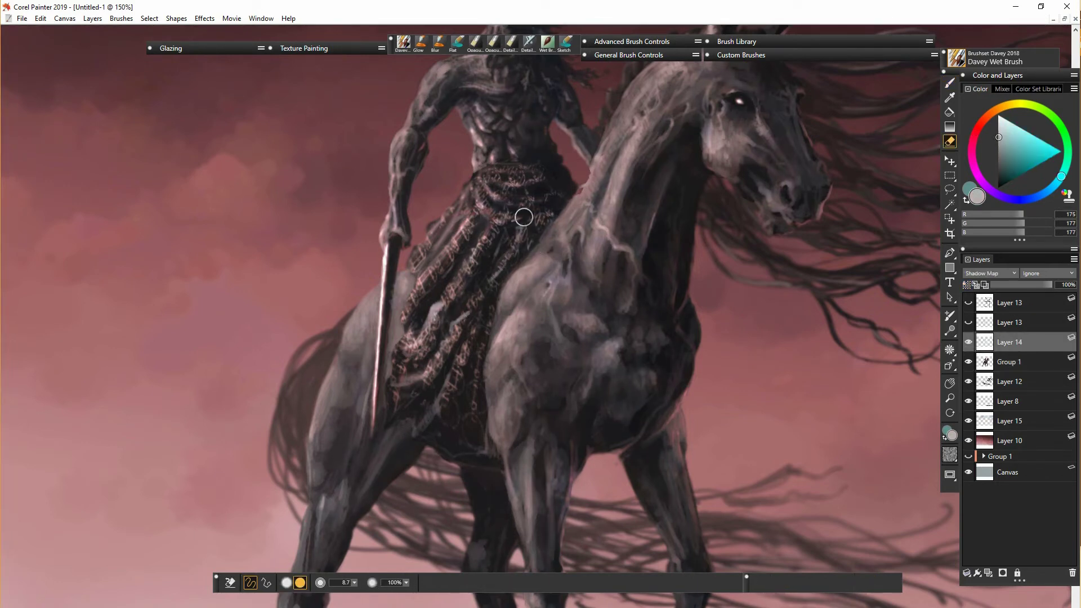
pyautogui.hotkey('ctrl', '-')
pyautogui.press('b')
pyautogui.rightClick(1026, 340)
pyautogui.click(980, 374)
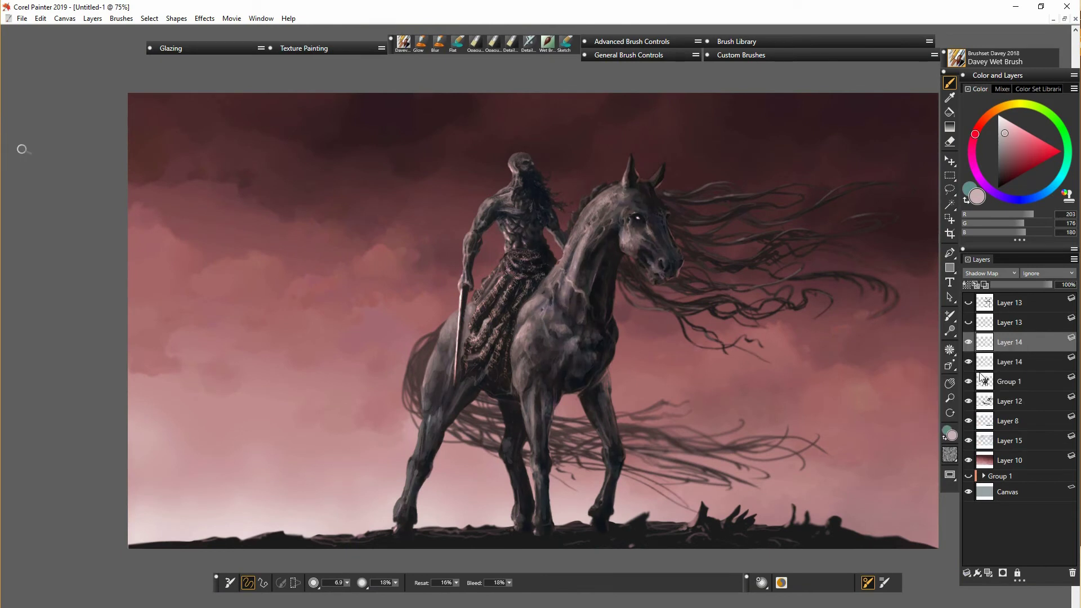
pyautogui.moveTo(1033, 288); pyautogui.dragTo(1028, 288)
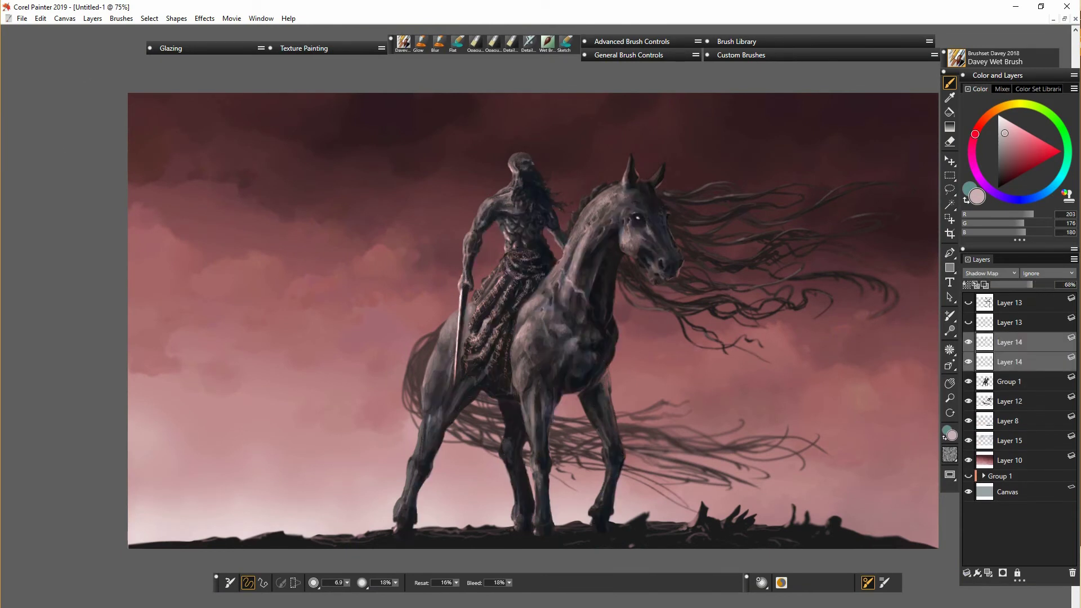
# Select the Bulge brush for the horse and rider layer, Group 1.
pyautogui.click(1014, 383)
pyautogui.click(906, 143)
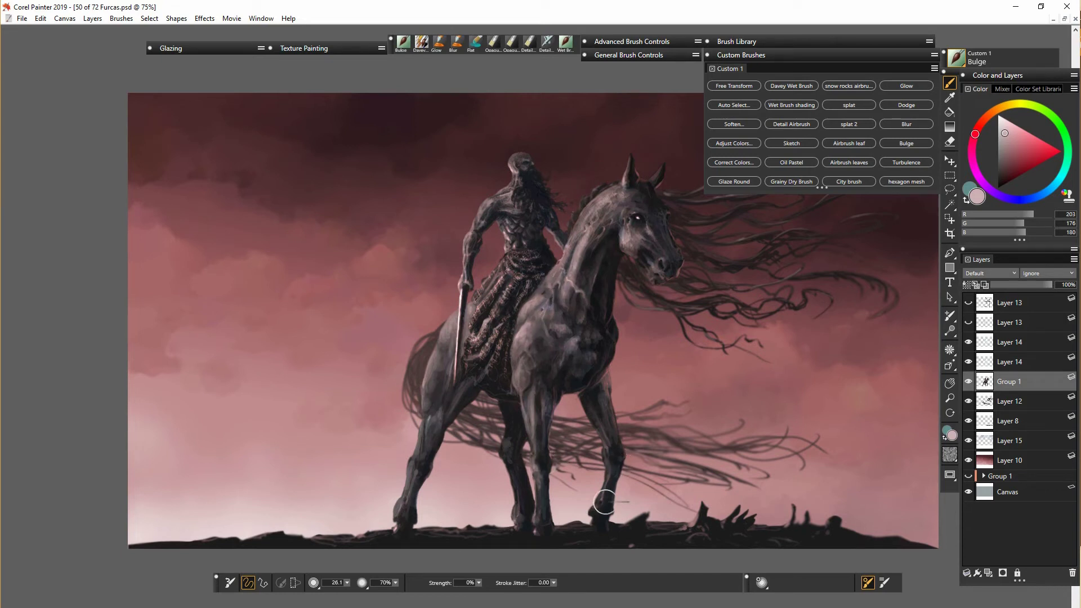
# Place the hidden Group 1 folder below Layer 8, show it, and move its rider to the canvas's lower left.
pyautogui.moveTo(996, 476); pyautogui.dragTo(976, 421)
pyautogui.click(969, 418)
pyautogui.moveTo(432, 479); pyautogui.dragTo(311, 430)
pyautogui.hotkey('ctrl', '[')
# Duplicate the second rider's Group 1 folder and keep one copy hidden as a backup.
pyautogui.click(984, 437)
pyautogui.click(1018, 476)
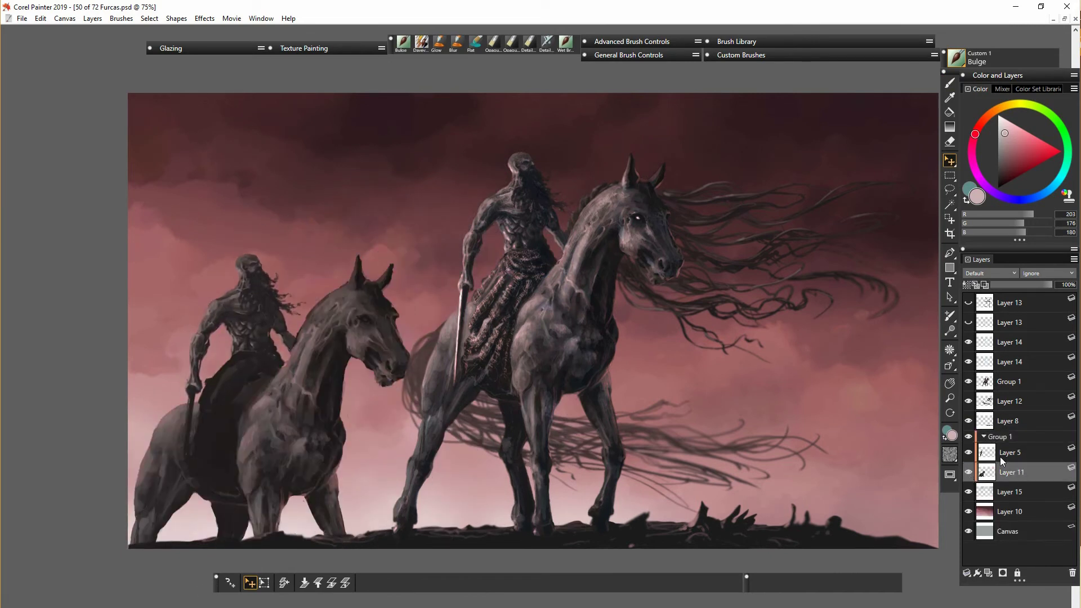
pyautogui.rightClick(1017, 435)
pyautogui.click(984, 437)
pyautogui.rightClick(1005, 435)
pyautogui.click(994, 453)
pyautogui.click(968, 449)
pyautogui.click(983, 437)
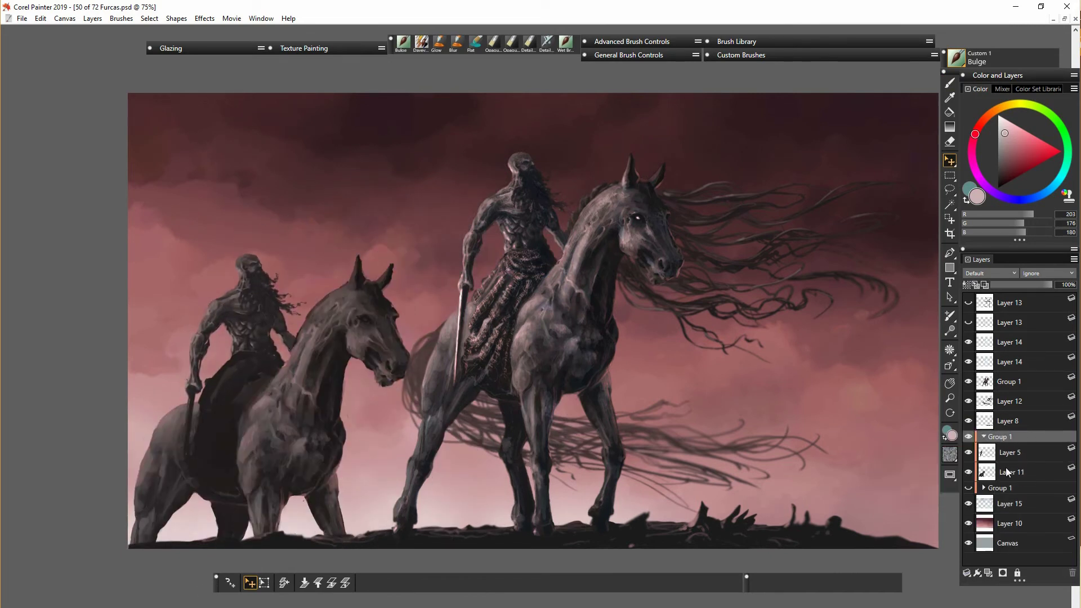
# Lighten the second horse on Layer 11 and its rider on Layer 5 by raising the Adjust Color value.
pyautogui.click(1011, 468)
pyautogui.click(734, 162)
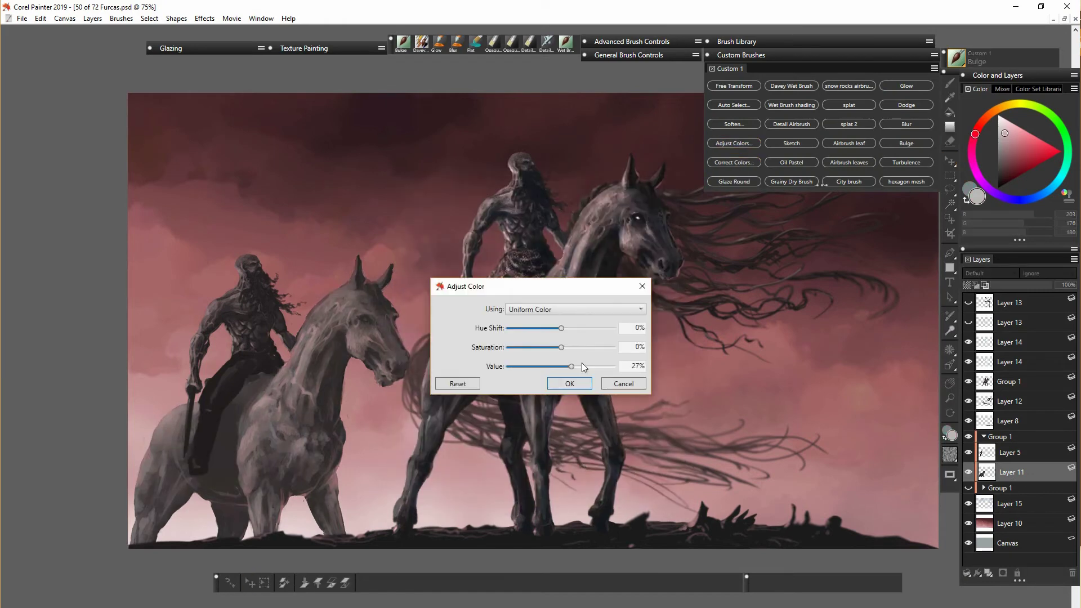
pyautogui.moveTo(571, 371); pyautogui.dragTo(575, 367)
pyautogui.click(570, 383)
pyautogui.click(1011, 453)
pyautogui.click(733, 144)
pyautogui.click(570, 386)
# Scale down the second rider's group with Free Transform and reposition it on the ground behind the main horse.
pyautogui.click(1005, 437)
pyautogui.click(984, 437)
pyautogui.click(733, 86)
pyautogui.click(320, 583)
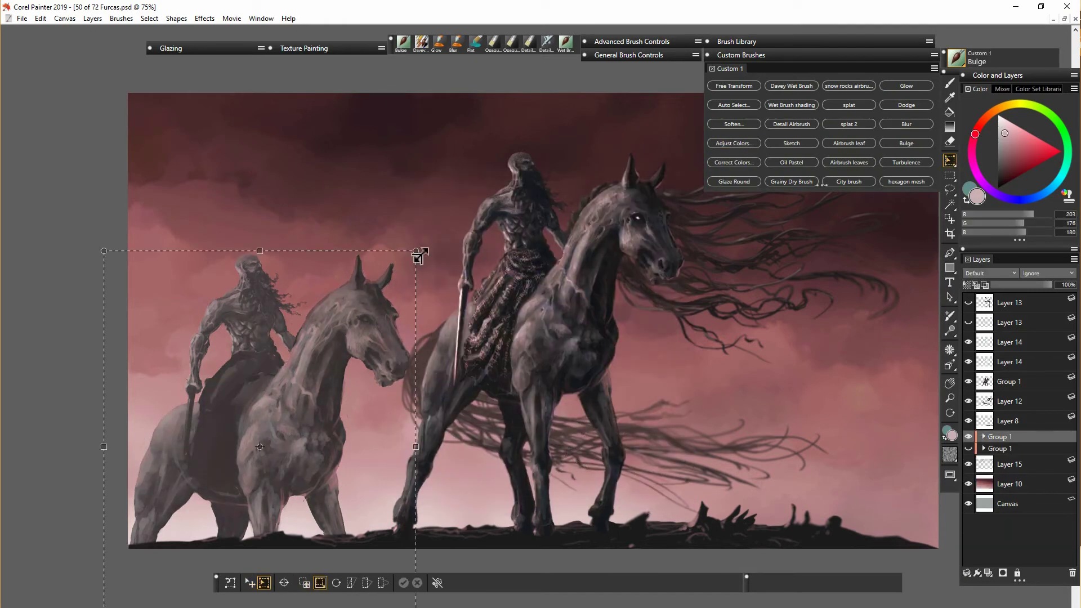
pyautogui.moveTo(420, 256); pyautogui.dragTo(360, 349)
pyautogui.click(404, 583)
pyautogui.moveTo(271, 496); pyautogui.dragTo(288, 473)
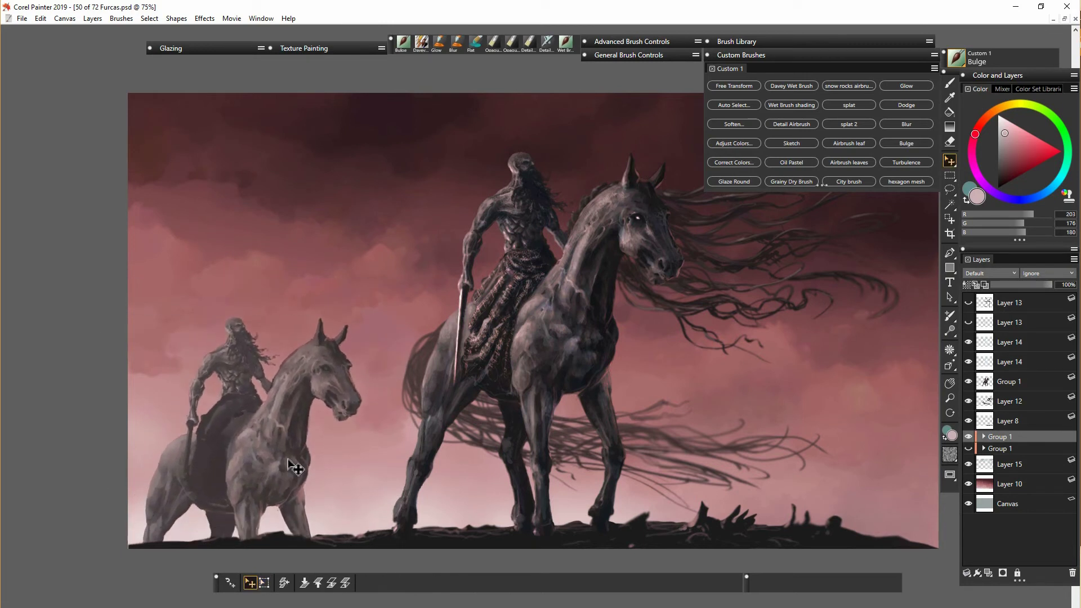
# Lasso the second horse's head on Layer 11 and copy it onto a new layer.
pyautogui.click(983, 437)
pyautogui.click(1011, 471)
pyautogui.press('l')
pyautogui.moveTo(310, 340)
pyautogui.mouseDown()
pyautogui.moveTo(318, 394)
pyautogui.moveTo(310, 340)
pyautogui.mouseUp()
pyautogui.rightClick(214, 354)
pyautogui.click(242, 483)
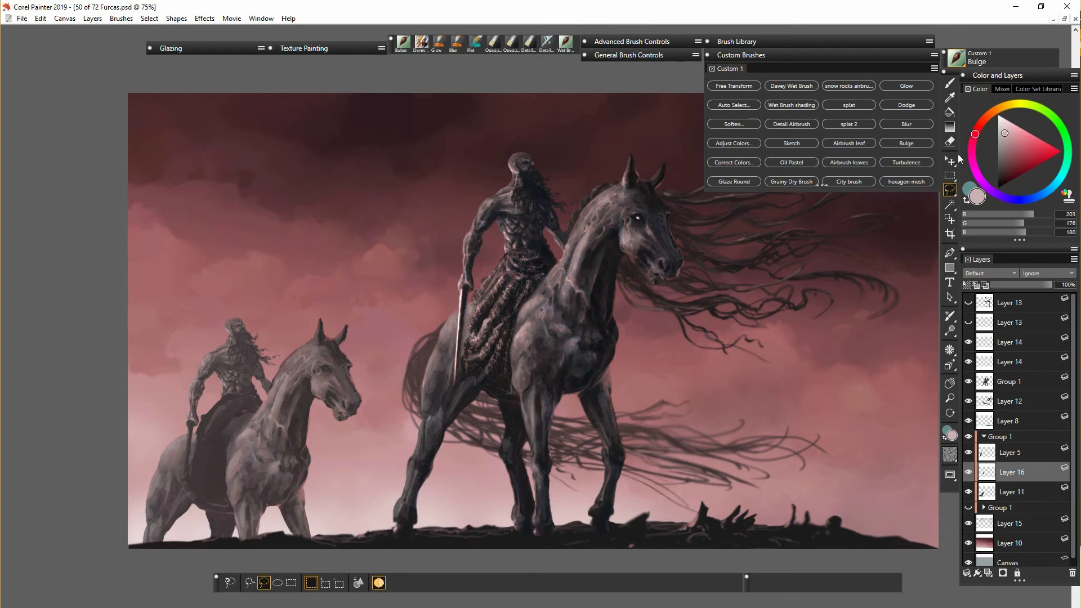
# Rotate the copied horse head on Layer 16 so that it tilts further downward.
pyautogui.click(951, 160)
pyautogui.click(264, 583)
pyautogui.click(343, 583)
pyautogui.moveTo(365, 430); pyautogui.dragTo(358, 441)
pyautogui.click(404, 582)
pyautogui.hotkey('ctrl', 'z')
pyautogui.click(264, 582)
pyautogui.click(404, 583)
# Remove the original horse head from Layer 11 and merge the tilted head into that layer.
pyautogui.click(1011, 492)
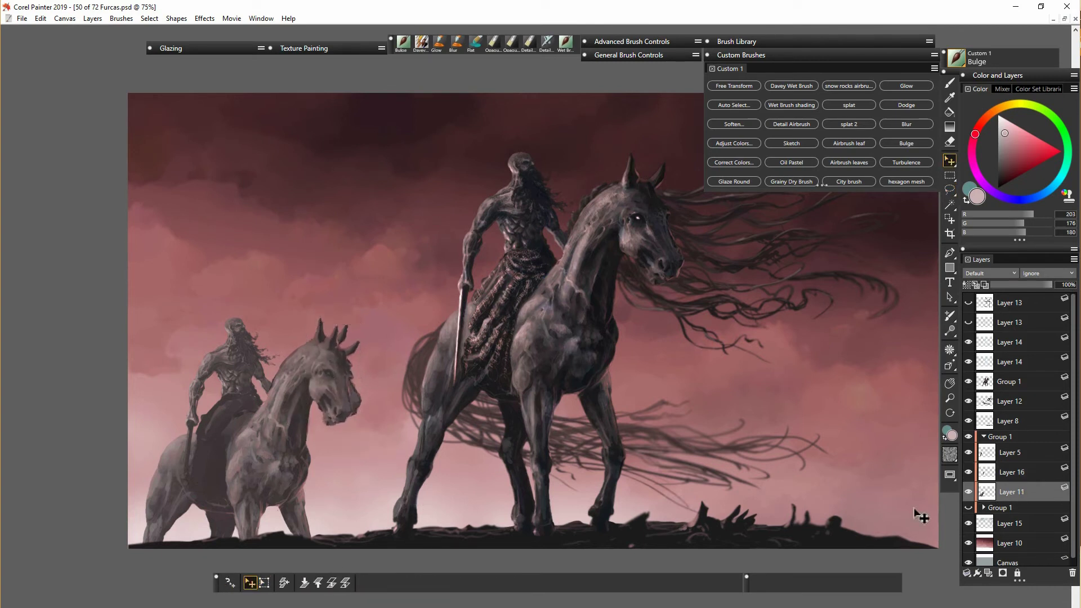
pyautogui.click(980, 472)
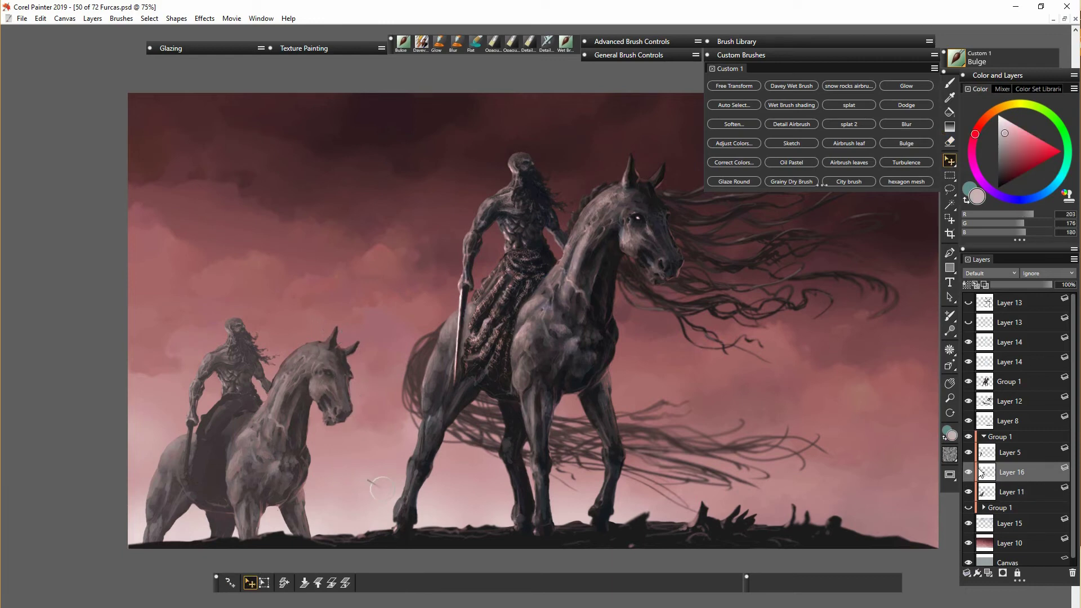
pyautogui.hotkey('ctrl', 'e')
# Lasso the second horse's far front leg on Layer 11 and put it on a new layer beneath.
pyautogui.hotkey('ctrl', '+')
pyautogui.hotkey('ctrl', '+')
pyautogui.hotkey('ctrl', '+')
pyautogui.moveTo(593, 437); pyautogui.dragTo(673, 329)
pyautogui.hotkey('ctrl', '-')
pyautogui.moveTo(567, 401); pyautogui.dragTo(572, 379)
pyautogui.press('l')
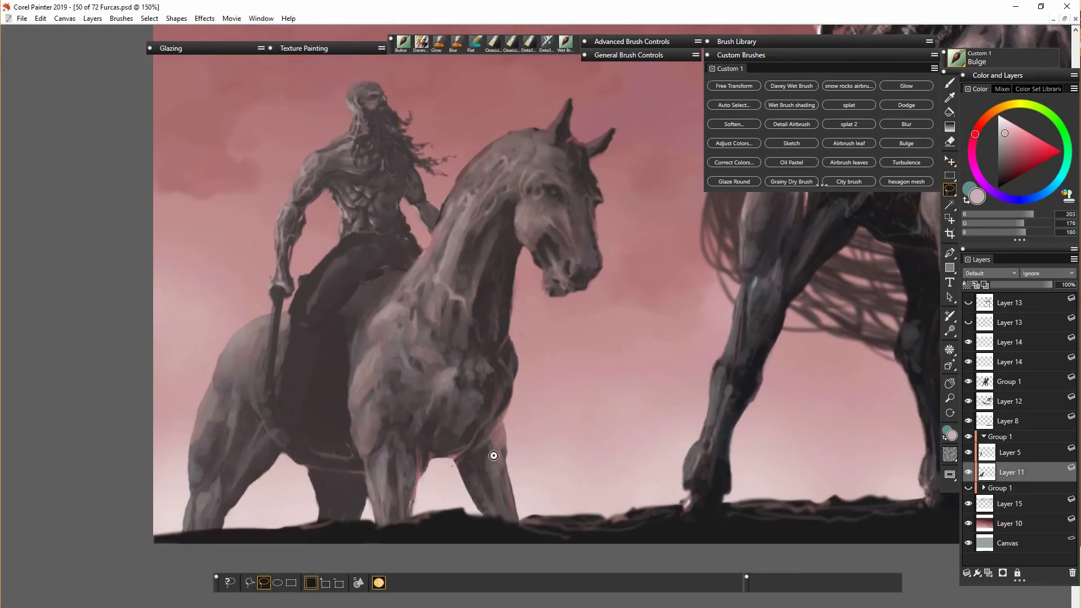
pyautogui.moveTo(470, 455)
pyautogui.mouseDown()
pyautogui.moveTo(625, 538)
pyautogui.moveTo(454, 543)
pyautogui.mouseUp()
pyautogui.rightClick(554, 501)
pyautogui.click(507, 529)
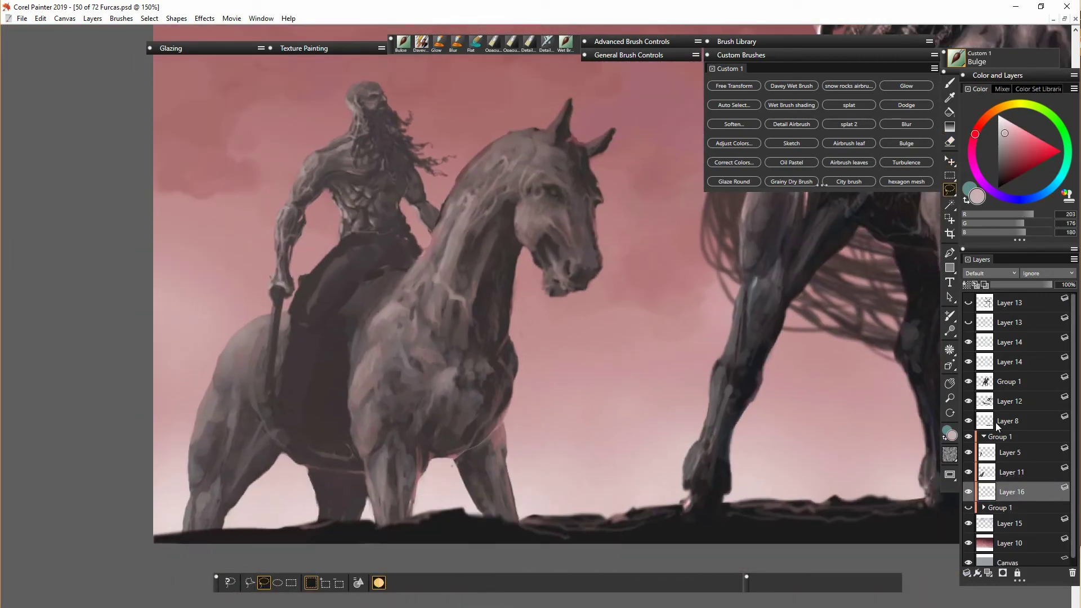
# Rotate the separated front leg to a more upright stance and merge it with Layer 11.
pyautogui.hotkey('ctrl', 'alt', 't')
pyautogui.click(338, 582)
pyautogui.moveTo(530, 544); pyautogui.dragTo(506, 554)
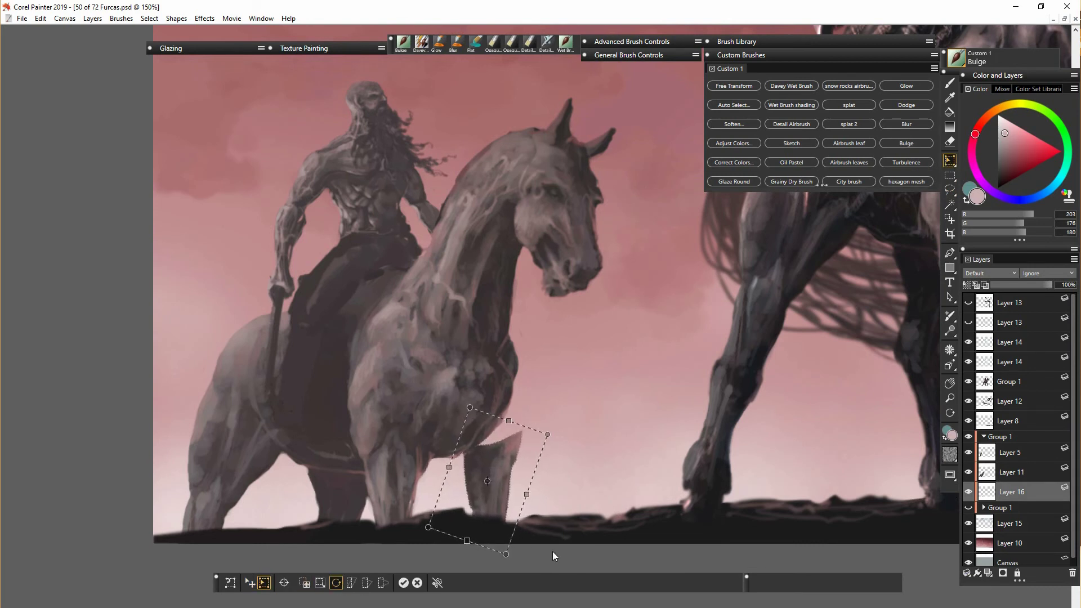
pyautogui.press('Return')
pyautogui.keyDown('shift'); pyautogui.click(1014, 476); pyautogui.keyUp('shift')
pyautogui.hotkey('ctrl', 'e')
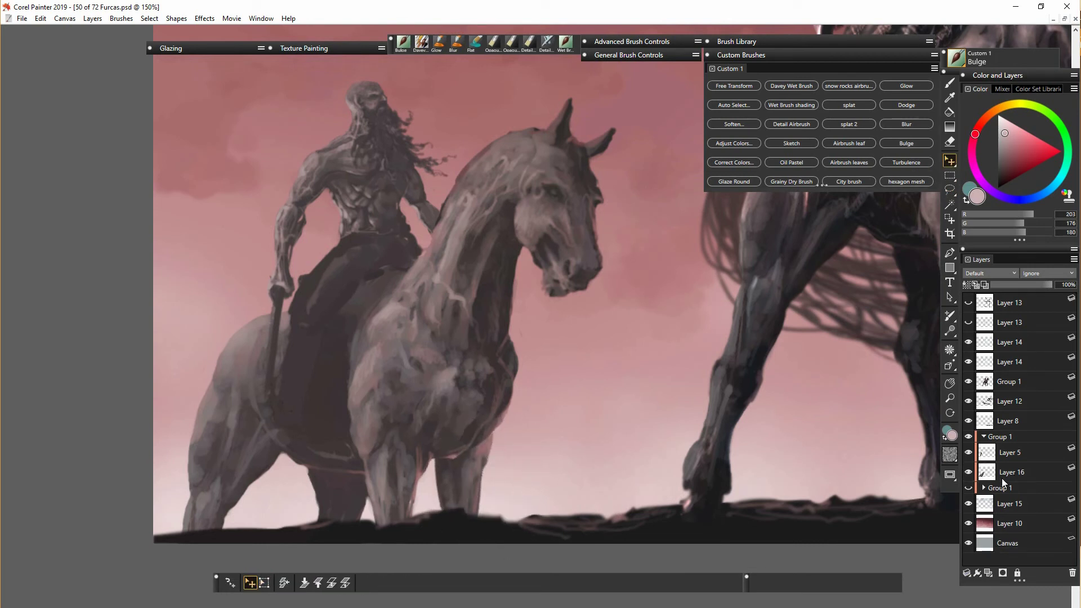
# Try to lasso the second horse's hind leg on Layer 16 and rotate it.
pyautogui.click(1003, 478)
pyautogui.press('l')
pyautogui.moveTo(282, 455)
pyautogui.mouseDown()
pyautogui.moveTo(255, 418)
pyautogui.moveTo(290, 487)
pyautogui.moveTo(283, 457)
pyautogui.mouseUp()
pyautogui.hotkey('ctrl', 'alt', 't')
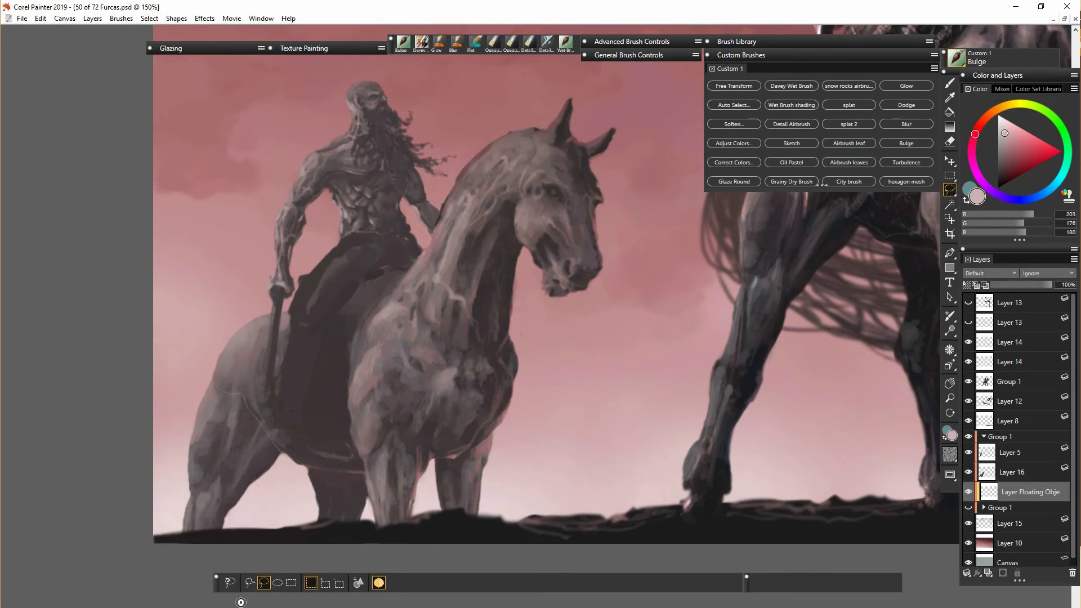
pyautogui.click(950, 161)
pyautogui.click(264, 582)
pyautogui.click(337, 583)
pyautogui.moveTo(631, 78); pyautogui.dragTo(624, 71)
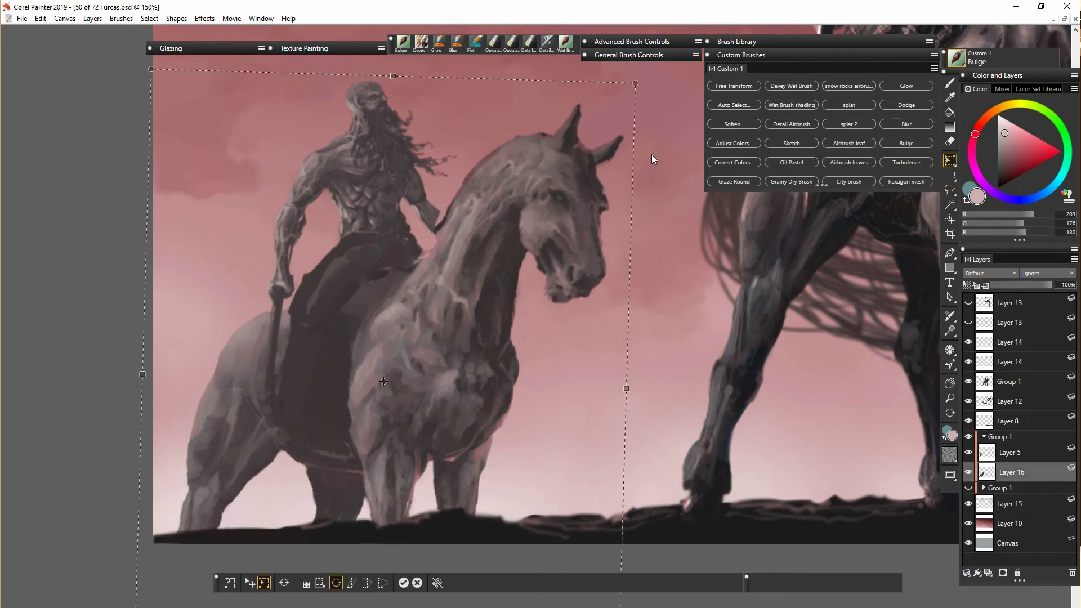
pyautogui.press('Return')
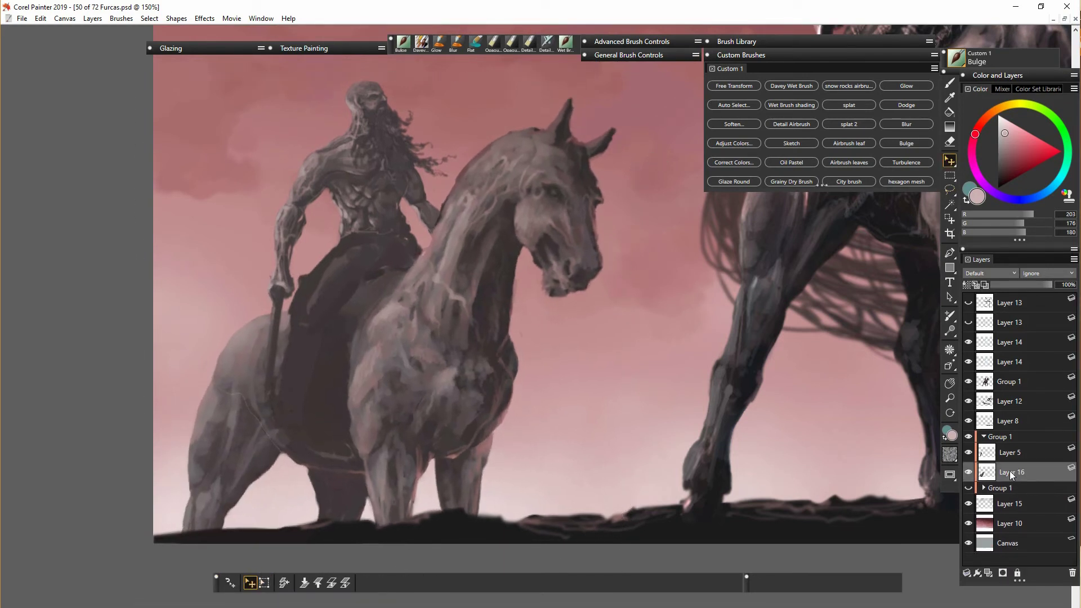
# Lasso the second horse's near hind leg on Layer 16 and put it on a new layer beneath.
pyautogui.click(1011, 437)
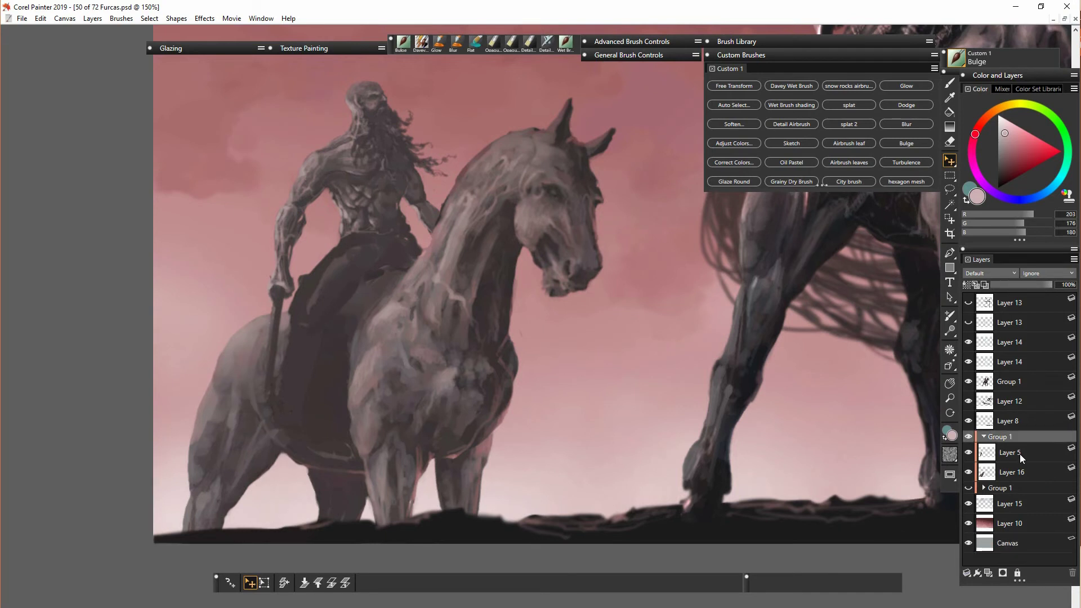
pyautogui.click(1014, 472)
pyautogui.press('l')
pyautogui.moveTo(213, 363)
pyautogui.mouseDown()
pyautogui.moveTo(234, 398)
pyautogui.moveTo(166, 470)
pyautogui.moveTo(225, 358)
pyautogui.mouseUp()
pyautogui.rightClick(253, 474)
pyautogui.click(218, 580)
pyautogui.click(1020, 473)
pyautogui.click(1008, 493)
# Rotate the separated hind leg to a more upright stance, shift it under the rump, and merge it with Layer 16.
pyautogui.click(950, 161)
pyautogui.click(264, 583)
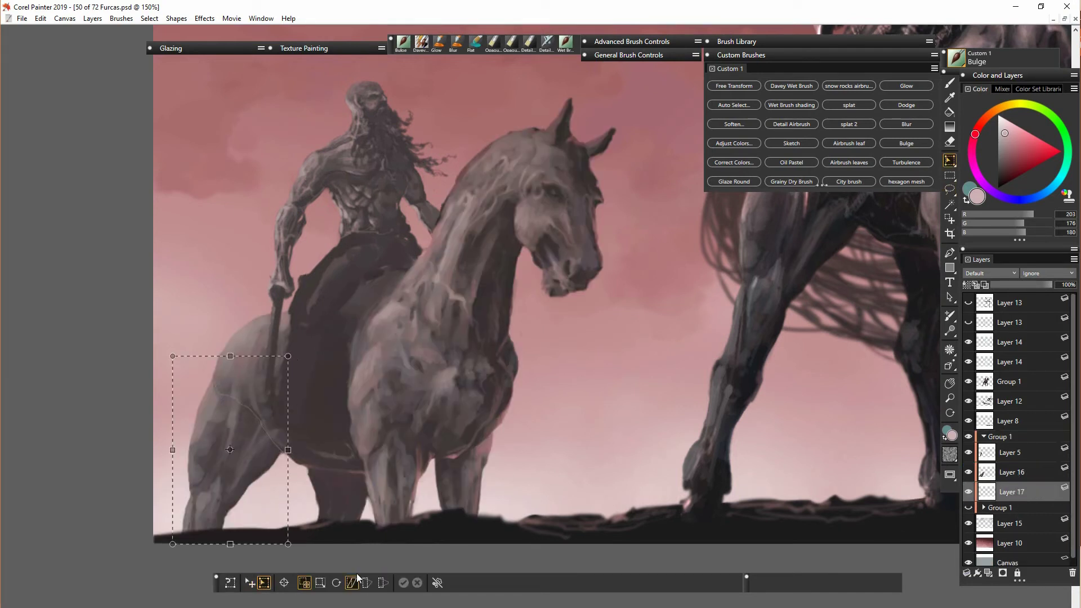
pyautogui.moveTo(289, 355); pyautogui.dragTo(277, 349)
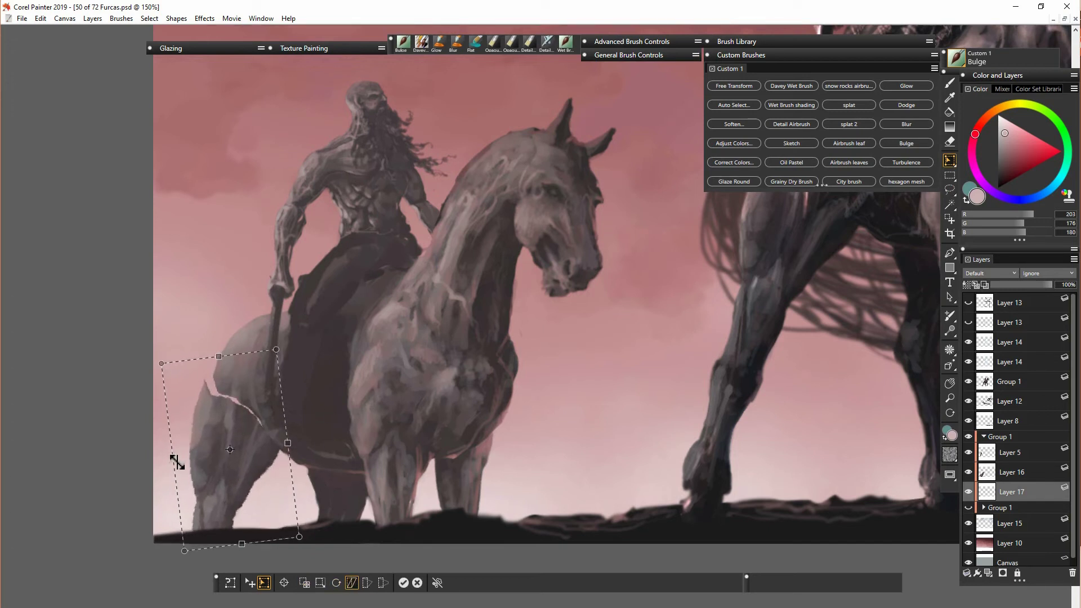
pyautogui.moveTo(177, 462); pyautogui.dragTo(243, 463)
pyautogui.press('Return')
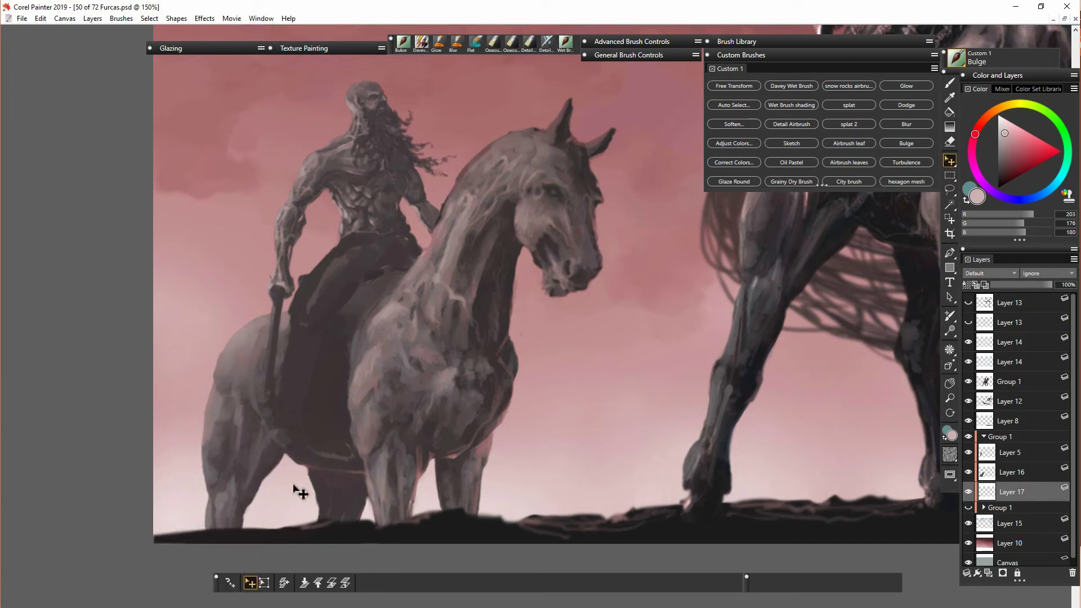
pyautogui.click(1003, 477)
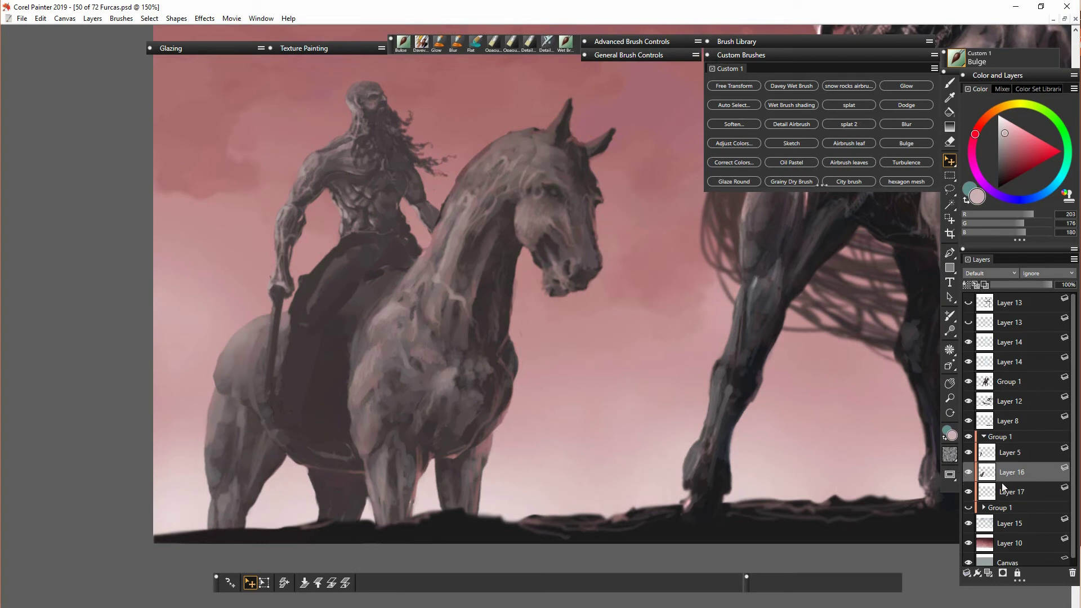
pyautogui.keyDown('shift'); pyautogui.click(1003, 486); pyautogui.keyUp('shift')
pyautogui.hotkey('ctrl', 'e')
# Touch up the second horse's neck on Layer 17 with the Davey Wet Brush, using grey tones sampled from its coat.
pyautogui.click(950, 84)
pyautogui.keyDown('alt'); pyautogui.click(472, 299); pyautogui.keyUp('alt')
pyautogui.hotkey('ctrl', 'z')
pyautogui.moveTo(448, 294)
pyautogui.mouseDown()
pyautogui.moveTo(466, 304)
pyautogui.moveTo(443, 277)
pyautogui.moveTo(446, 255)
pyautogui.mouseUp()
pyautogui.click(421, 44)
pyautogui.keyDown('alt'); pyautogui.click(454, 293); pyautogui.keyUp('alt')
pyautogui.keyDown('alt'); pyautogui.click(455, 301); pyautogui.keyUp('alt')
pyautogui.keyDown('alt'); pyautogui.click(443, 277); pyautogui.keyUp('alt')
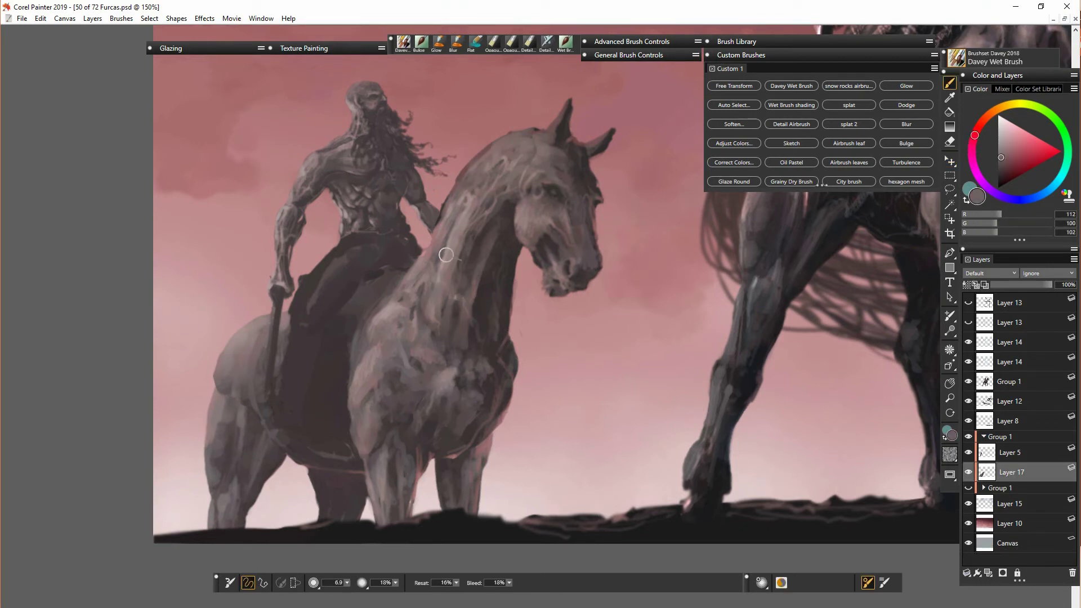
pyautogui.keyDown('alt'); pyautogui.click(535, 195); pyautogui.keyUp('alt')
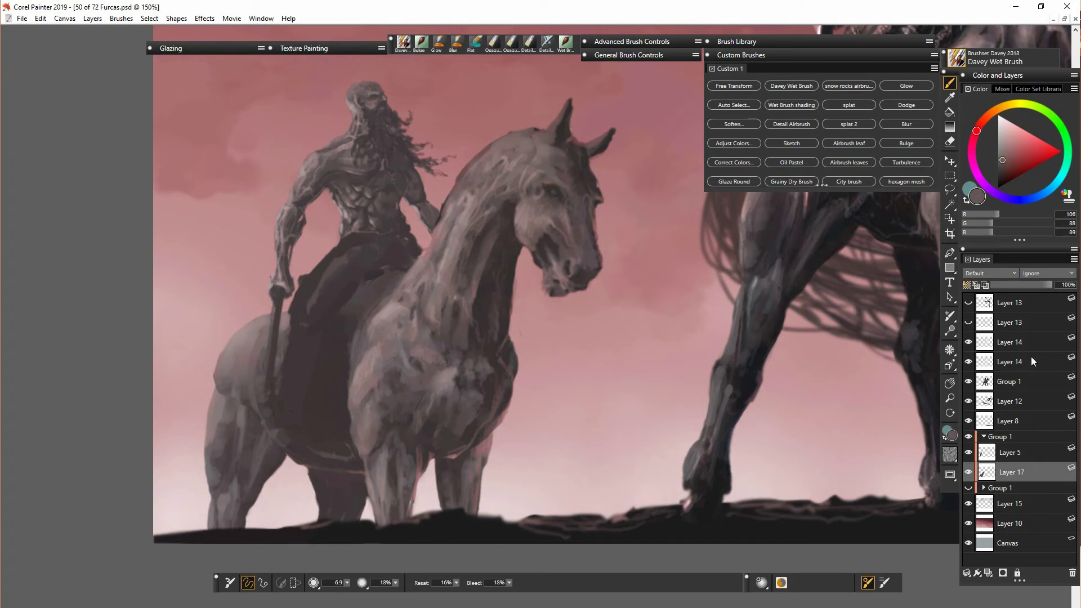
# Add a layer beneath Layer 17 and paint a dark reddish mane along the neck with loose strands below the head.
pyautogui.hotkey('ctrl', 'shift', 'n')
pyautogui.moveTo(1010, 478); pyautogui.dragTo(1010, 497)
pyautogui.keyDown('alt'); pyautogui.click(458, 183); pyautogui.keyUp('alt')
pyautogui.moveTo(457, 193); pyautogui.dragTo(505, 142)
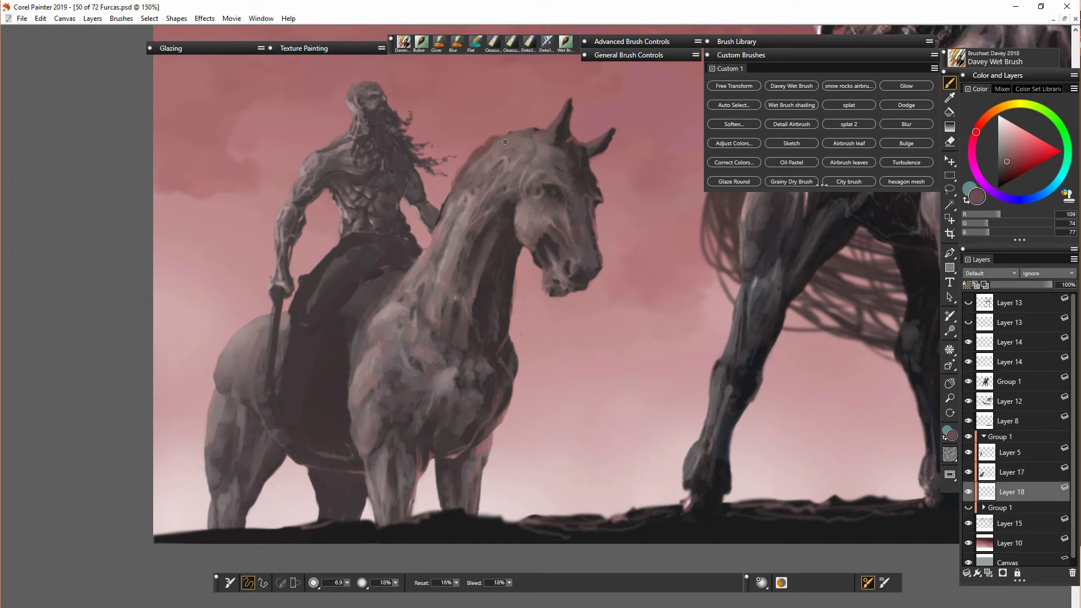
pyautogui.moveTo(457, 173); pyautogui.dragTo(452, 193)
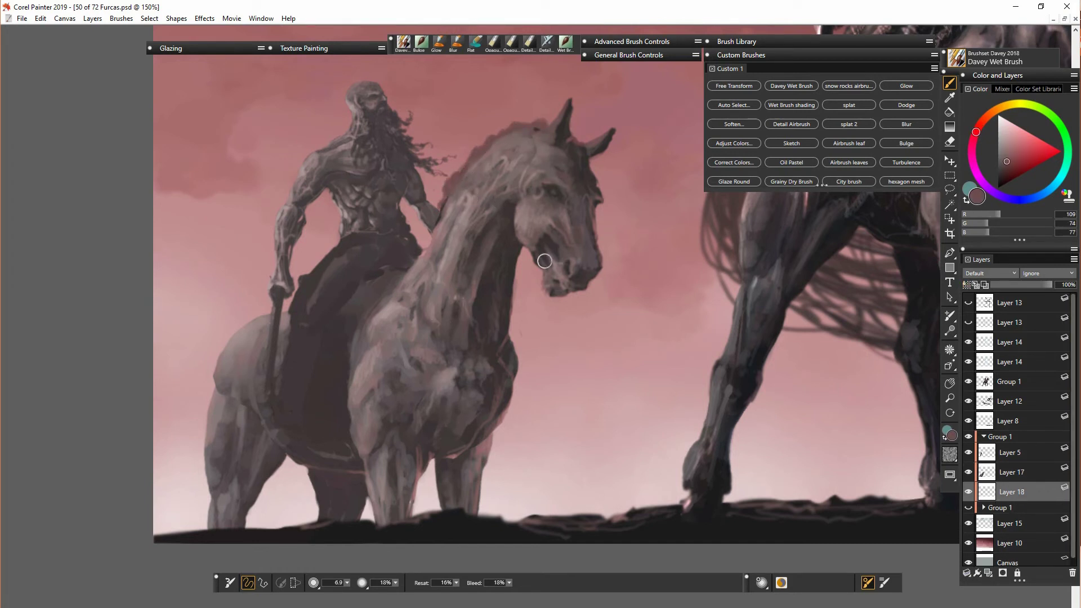
pyautogui.moveTo(545, 261)
pyautogui.mouseDown()
pyautogui.moveTo(553, 322)
pyautogui.moveTo(636, 315)
pyautogui.mouseUp()
pyautogui.moveTo(515, 299); pyautogui.dragTo(614, 455)
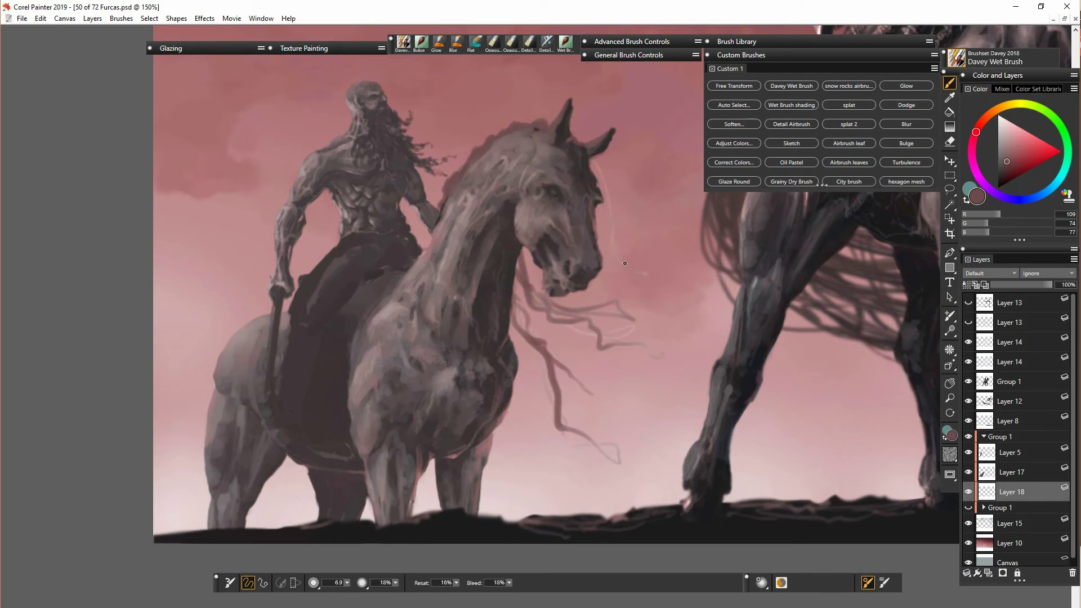
# Paint wavy mane strands in front of the horse's face and hanging below its muzzle on Layer 18.
pyautogui.moveTo(594, 163); pyautogui.dragTo(618, 258)
pyautogui.moveTo(630, 194); pyautogui.dragTo(668, 235)
pyautogui.moveTo(615, 256); pyautogui.dragTo(640, 274)
pyautogui.moveTo(587, 296)
pyautogui.mouseDown()
pyautogui.moveTo(633, 392)
pyautogui.moveTo(660, 377)
pyautogui.mouseUp()
pyautogui.moveTo(572, 299); pyautogui.dragTo(592, 352)
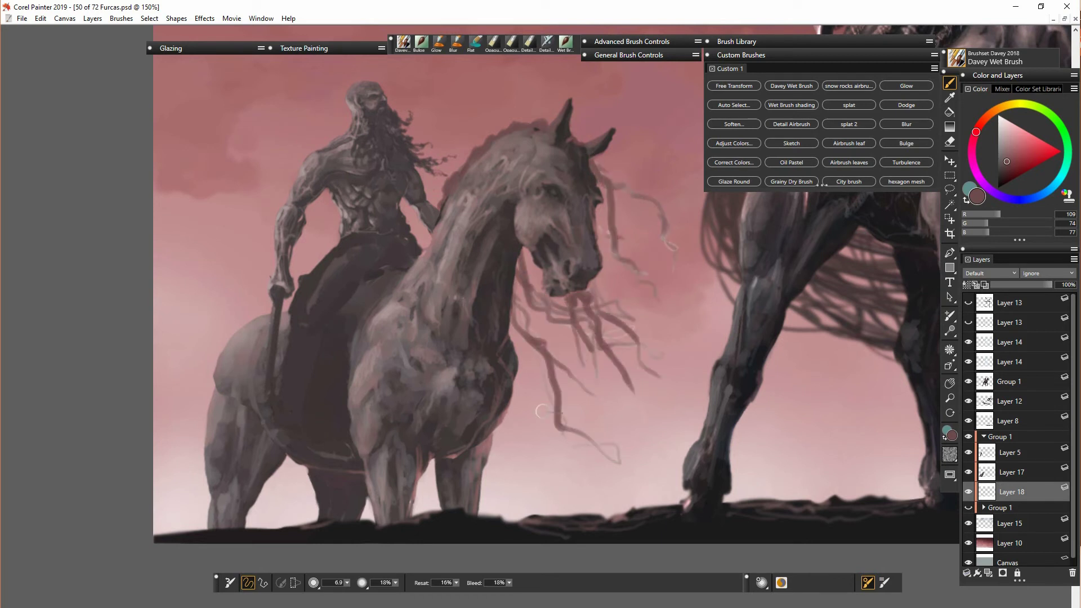
# Paint thin tail strands between the second horse's hind legs on Layer 18.
pyautogui.moveTo(286, 468)
pyautogui.mouseDown()
pyautogui.moveTo(297, 518)
pyautogui.moveTo(312, 519)
pyautogui.mouseUp()
pyautogui.moveTo(279, 485); pyautogui.dragTo(269, 527)
pyautogui.moveTo(295, 467); pyautogui.dragTo(317, 517)
pyautogui.moveTo(268, 492); pyautogui.dragTo(263, 528)
# Thicken the tangle of blowing mane strands between the horse's chest and muzzle.
pyautogui.moveTo(561, 353); pyautogui.dragTo(520, 365)
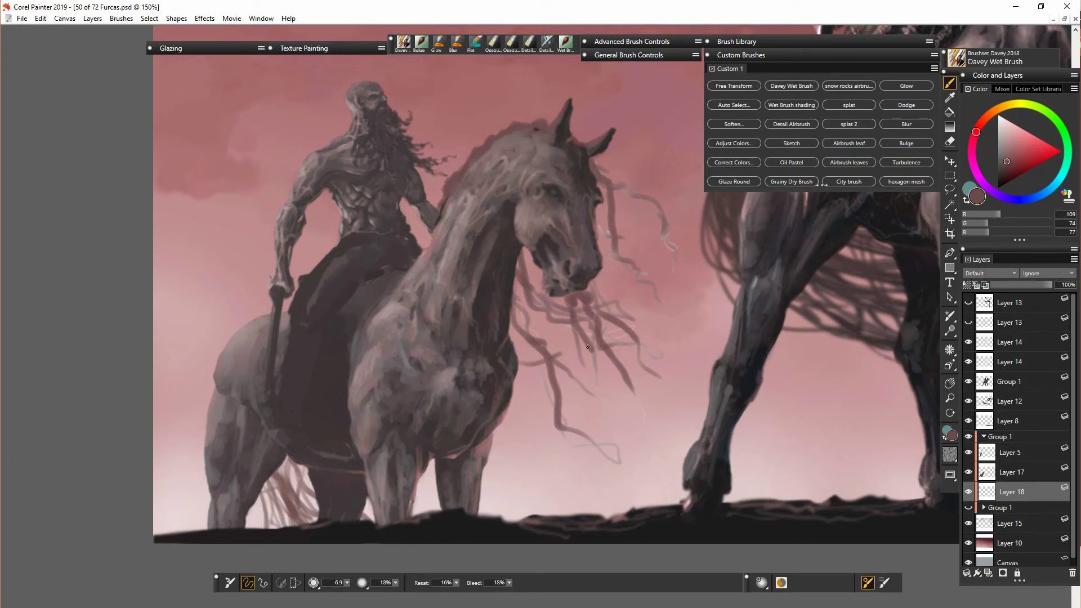
pyautogui.moveTo(604, 341); pyautogui.dragTo(642, 373)
pyautogui.moveTo(513, 337); pyautogui.dragTo(626, 353)
pyautogui.moveTo(536, 310); pyautogui.dragTo(570, 366)
pyautogui.moveTo(522, 261); pyautogui.dragTo(543, 281)
# Preserve Layer 18's transparency and darken the existing mane strands around the horse's face and chest.
pyautogui.click(967, 285)
pyautogui.moveTo(604, 225); pyautogui.dragTo(661, 303)
pyautogui.moveTo(605, 184); pyautogui.dragTo(657, 203)
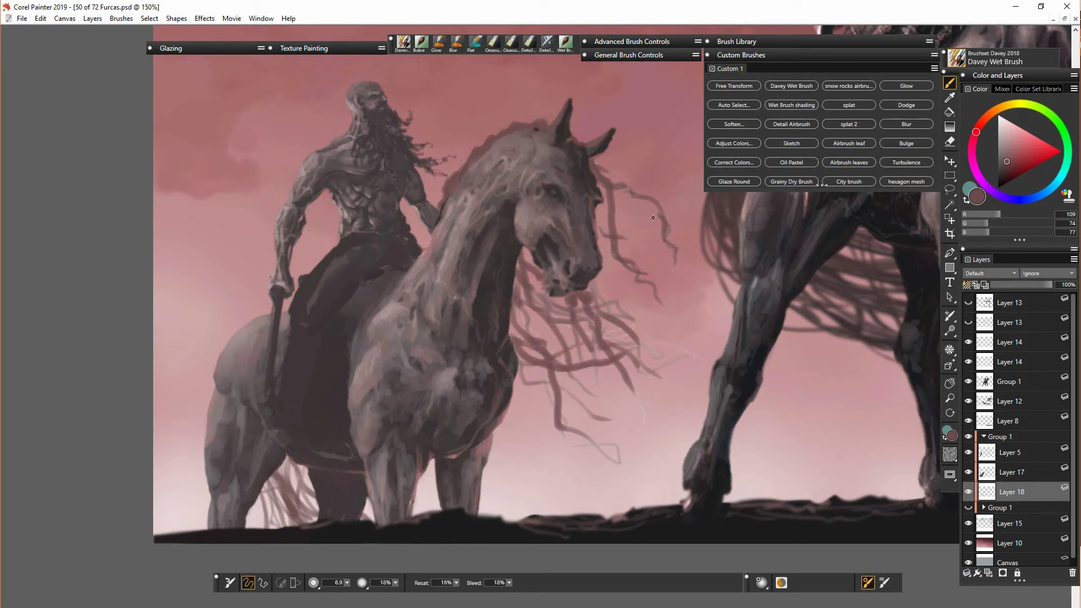
pyautogui.moveTo(527, 290); pyautogui.dragTo(575, 320)
pyautogui.moveTo(588, 285); pyautogui.dragTo(603, 309)
pyautogui.moveTo(608, 340); pyautogui.dragTo(696, 361)
pyautogui.moveTo(598, 339)
pyautogui.mouseDown()
pyautogui.moveTo(597, 380)
pyautogui.moveTo(662, 374)
pyautogui.mouseUp()
pyautogui.moveTo(589, 413); pyautogui.dragTo(614, 420)
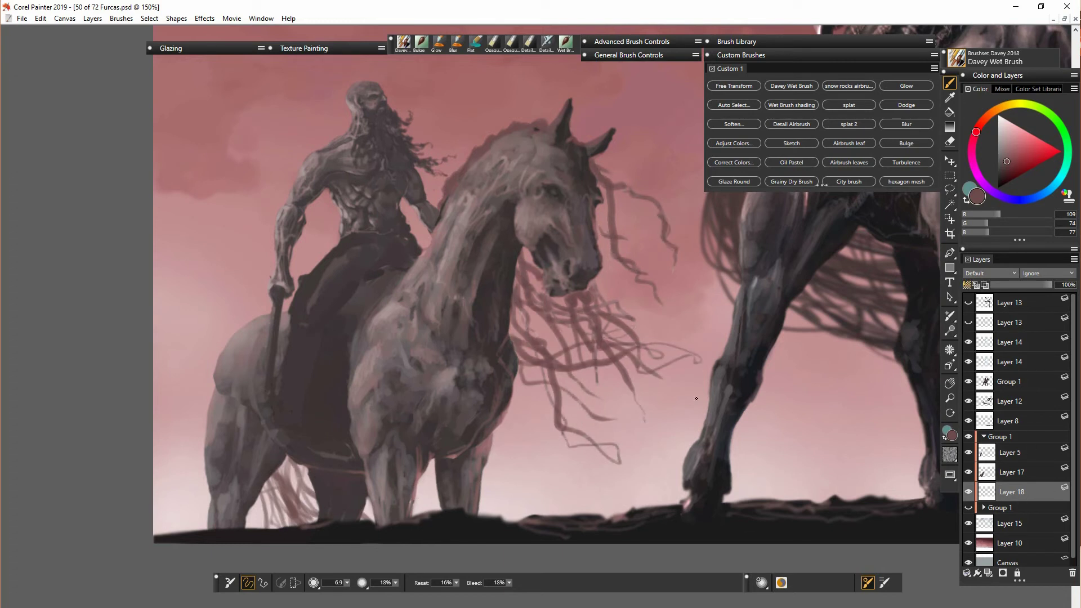
pyautogui.keyDown('alt'); pyautogui.click(495, 296); pyautogui.keyUp('alt')
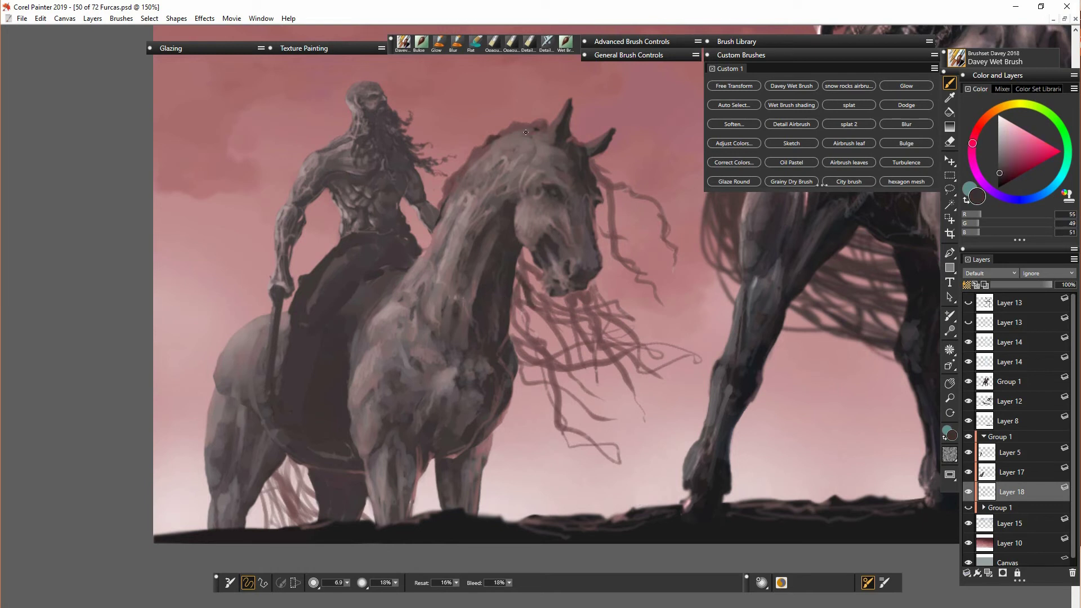
pyautogui.moveTo(614, 306); pyautogui.dragTo(538, 322)
pyautogui.moveTo(549, 330); pyautogui.dragTo(516, 364)
# Paint lighter highlights on the horse's rump on Layer 17, using a pale grey-pink sampled from the painting.
pyautogui.click(1008, 473)
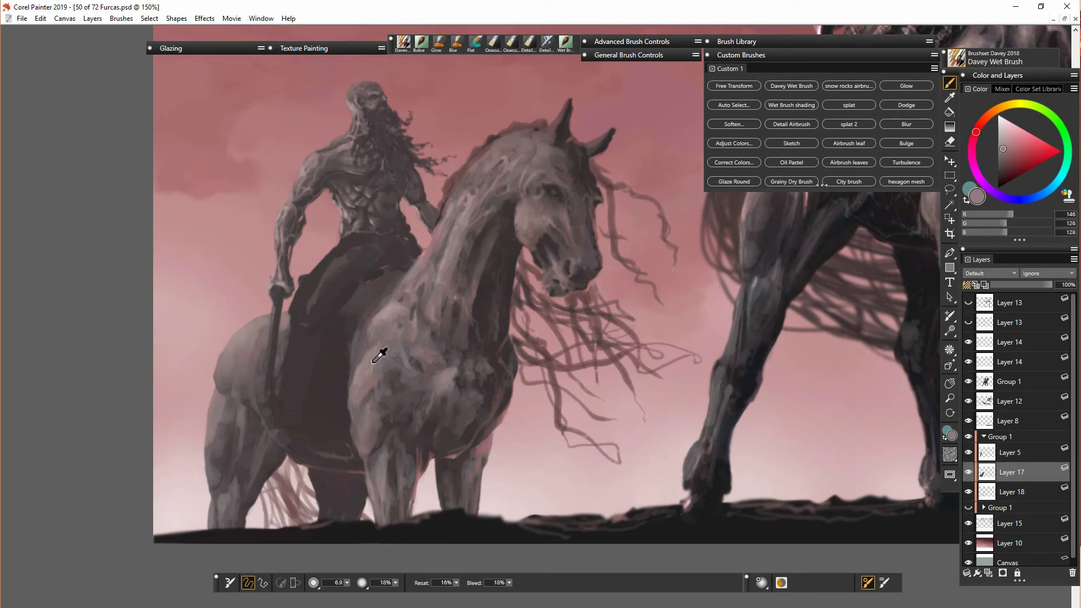
pyautogui.keyDown('alt'); pyautogui.click(372, 362); pyautogui.keyUp('alt')
pyautogui.keyDown('alt'); pyautogui.click(559, 283); pyautogui.keyUp('alt')
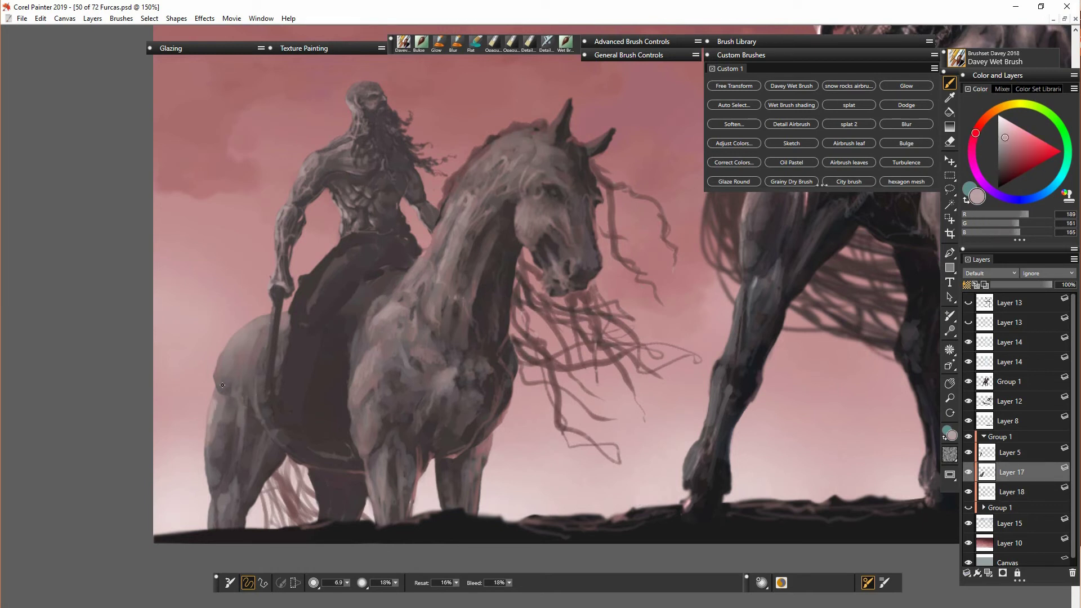
pyautogui.moveTo(223, 385); pyautogui.dragTo(257, 335)
pyautogui.moveTo(269, 430); pyautogui.dragTo(254, 338)
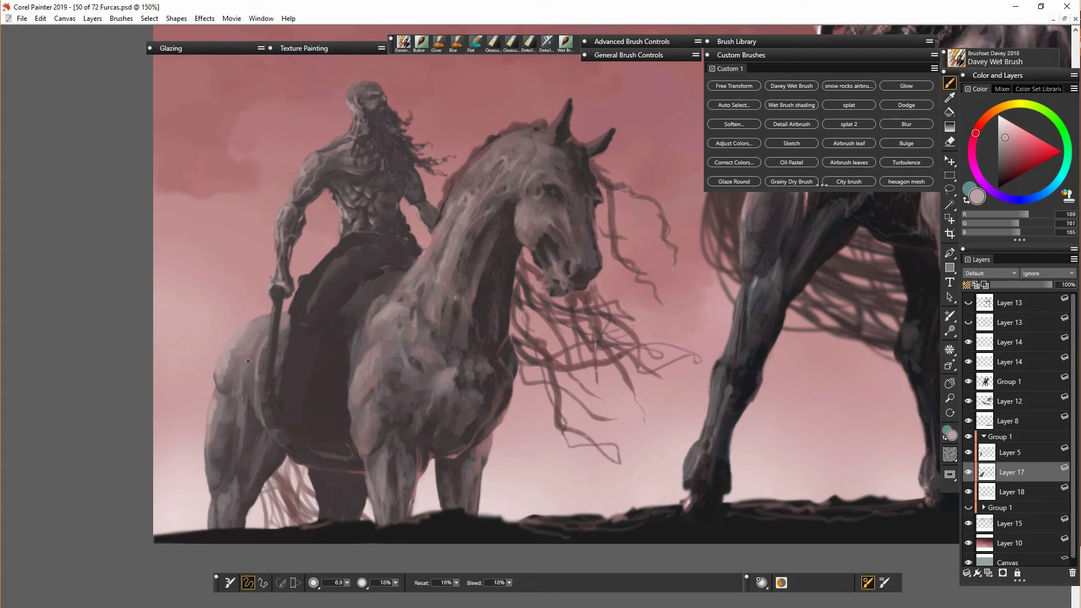
# Erase the second rider's staff, lower forearm, and flowing beard and hair on Layer 5.
pyautogui.click(1005, 455)
pyautogui.click(968, 453)
pyautogui.click(968, 453)
pyautogui.press('n')
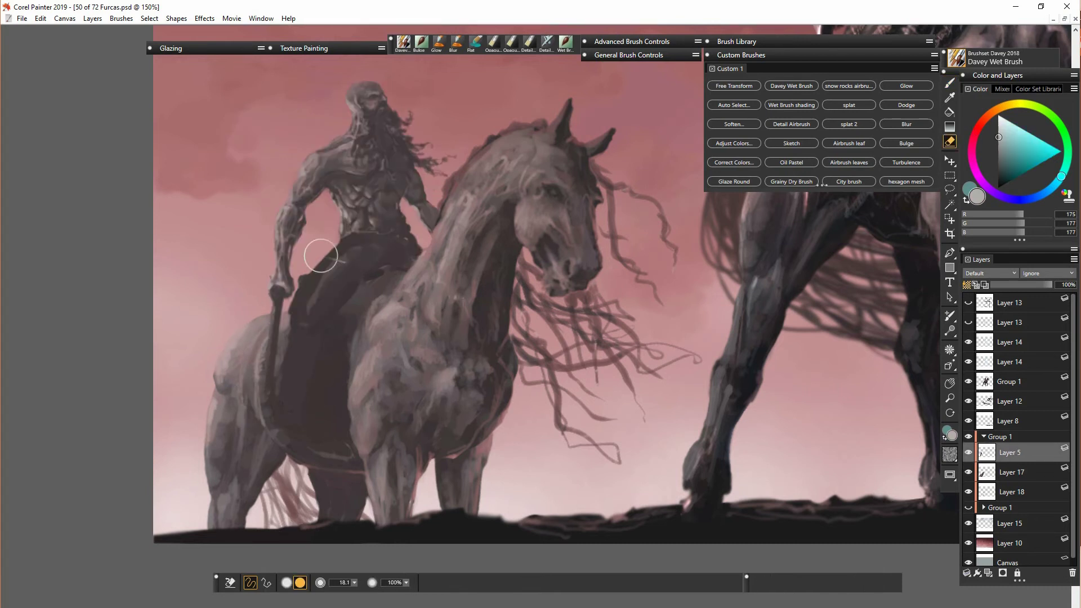
pyautogui.moveTo(280, 253)
pyautogui.mouseDown()
pyautogui.moveTo(285, 246)
pyautogui.moveTo(269, 377)
pyautogui.mouseUp()
pyautogui.moveTo(426, 184); pyautogui.dragTo(435, 224)
pyautogui.moveTo(432, 171)
pyautogui.mouseDown()
pyautogui.moveTo(404, 134)
pyautogui.moveTo(413, 121)
pyautogui.moveTo(411, 152)
pyautogui.mouseUp()
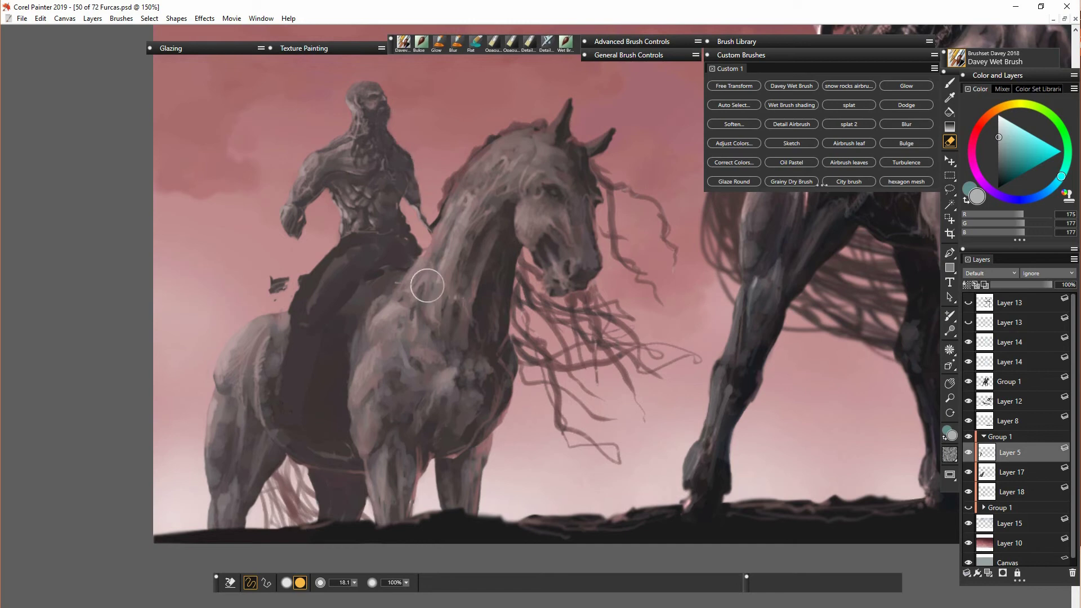
# Apply the Soften effect to the mane and tail strands on Layer 18.
pyautogui.press('b')
pyautogui.click(1012, 491)
pyautogui.click(736, 125)
pyautogui.click(792, 365)
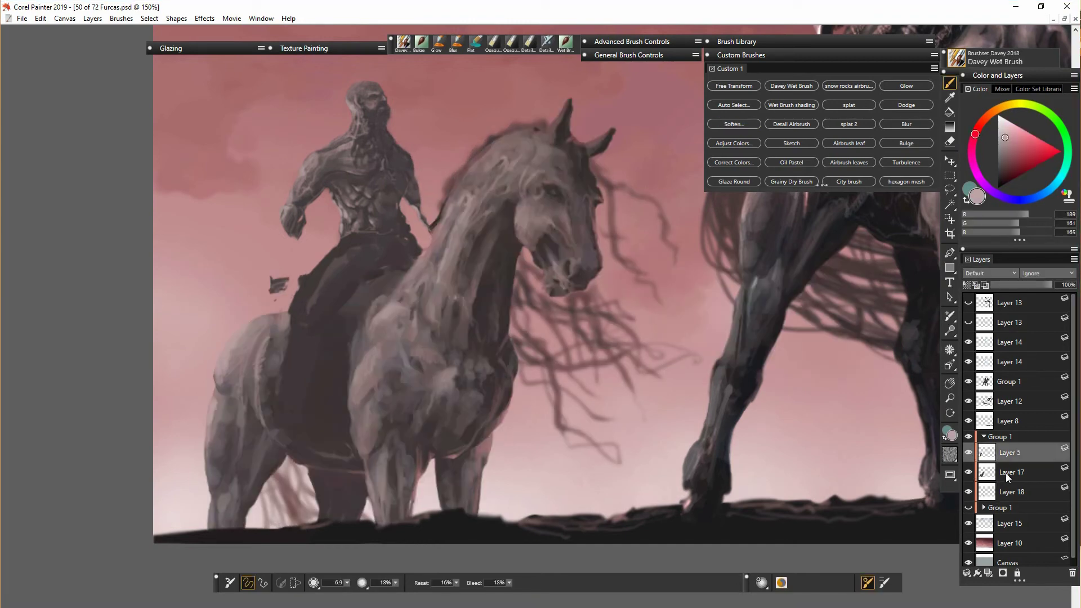
# Erase the leftover fragments of hand and staff behind the rider's hip on Layer 17.
pyautogui.click(1007, 474)
pyautogui.press('n')
pyautogui.moveTo(275, 280); pyautogui.dragTo(293, 304)
pyautogui.press('b')
# Lasso the rider's near arm on Layer 5, cut it, and paste it onto a new layer.
pyautogui.click(1011, 454)
pyautogui.press('l')
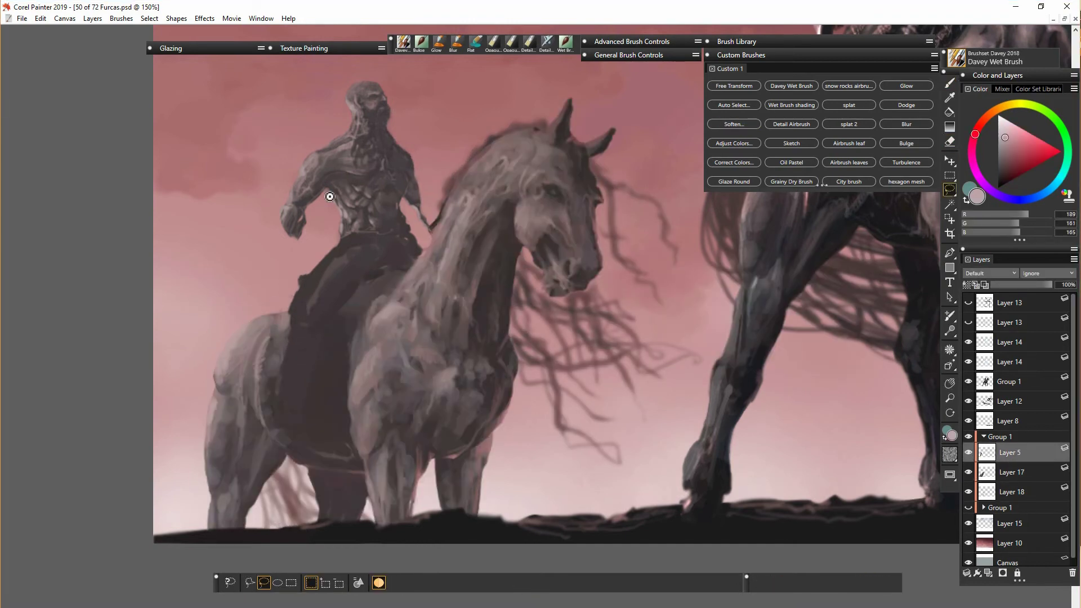
pyautogui.moveTo(327, 148); pyautogui.dragTo(326, 191)
pyautogui.hotkey('ctrl', 'x')
pyautogui.hotkey('ctrl', 'v')
# Rotate and reshape the separated arm so that it hangs closer to the rider's torso.
pyautogui.click(734, 86)
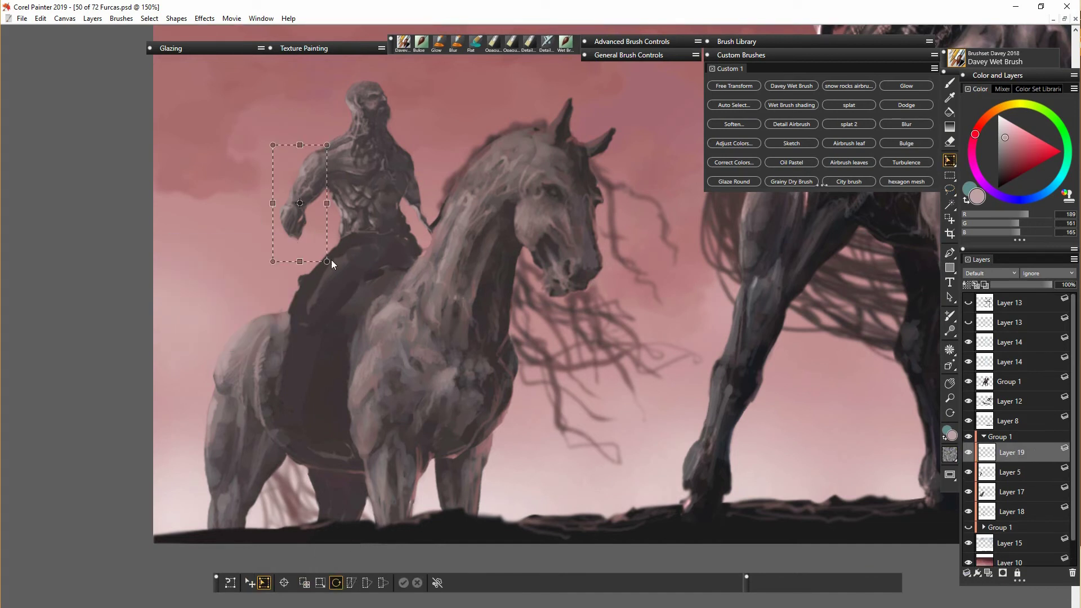
pyautogui.moveTo(329, 263); pyautogui.dragTo(346, 254)
pyautogui.press('Return')
pyautogui.click(734, 86)
pyautogui.moveTo(327, 201); pyautogui.dragTo(323, 209)
pyautogui.press('Return')
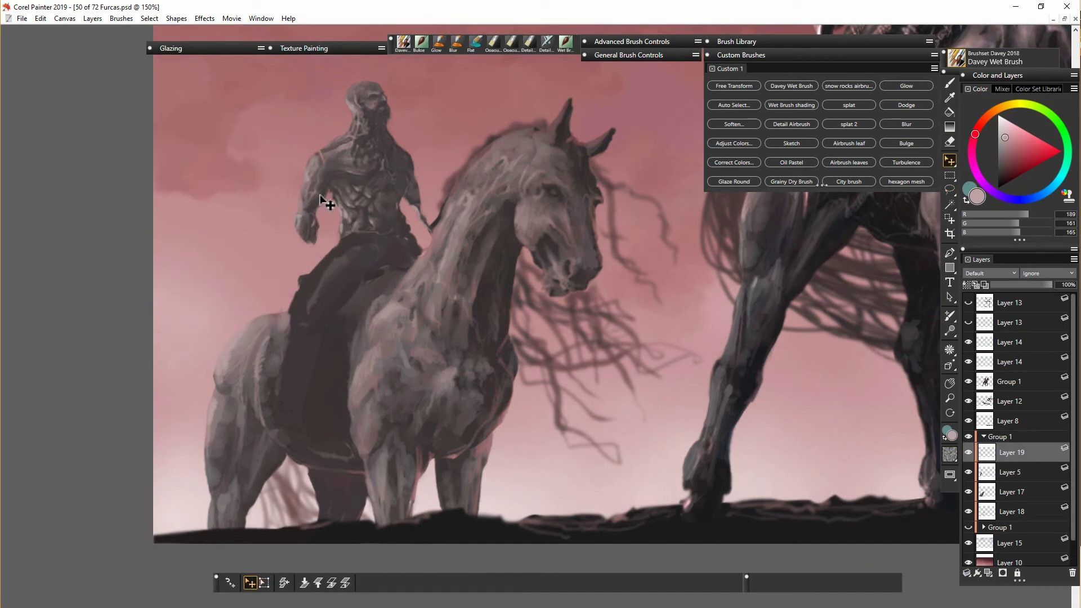
# Duplicate the rider's arm layer and flip the copy horizontally for the opposite arm.
pyautogui.rightClick(1016, 449)
pyautogui.click(935, 464)
pyautogui.click(41, 18)
pyautogui.click(158, 213)
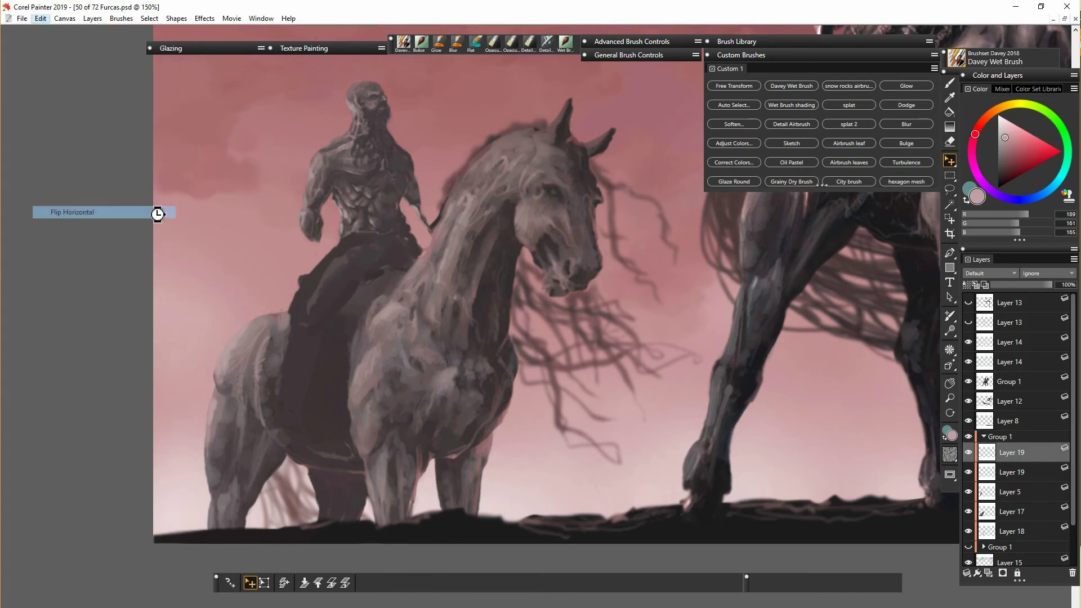
# Place the flipped arm beneath Layer 5, fit it to the rider's far shoulder, and clean up the overlap.
pyautogui.moveTo(1013, 492); pyautogui.dragTo(1020, 475)
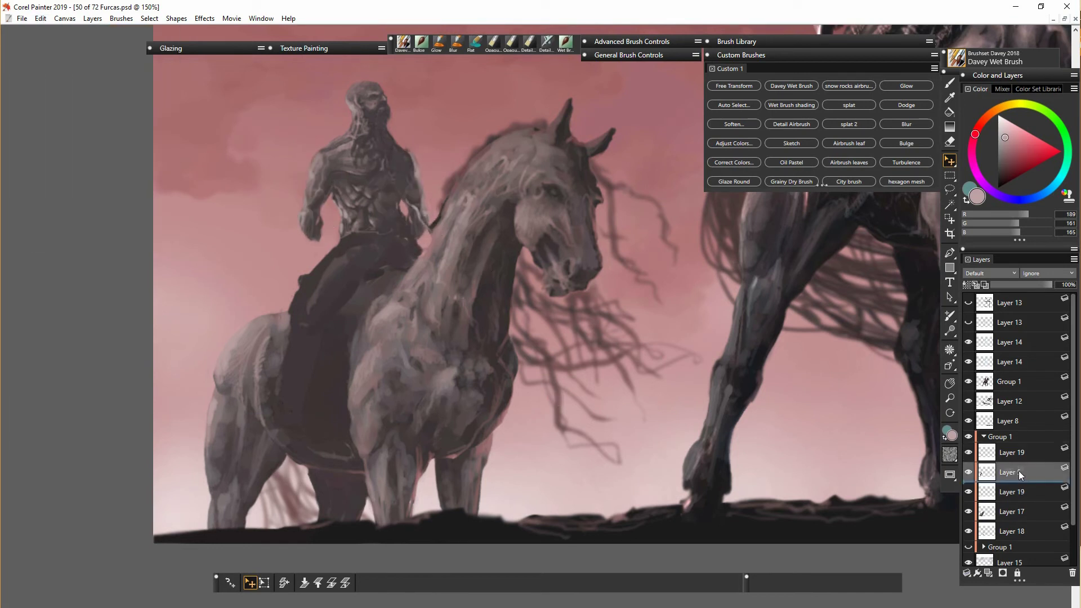
pyautogui.click(1014, 492)
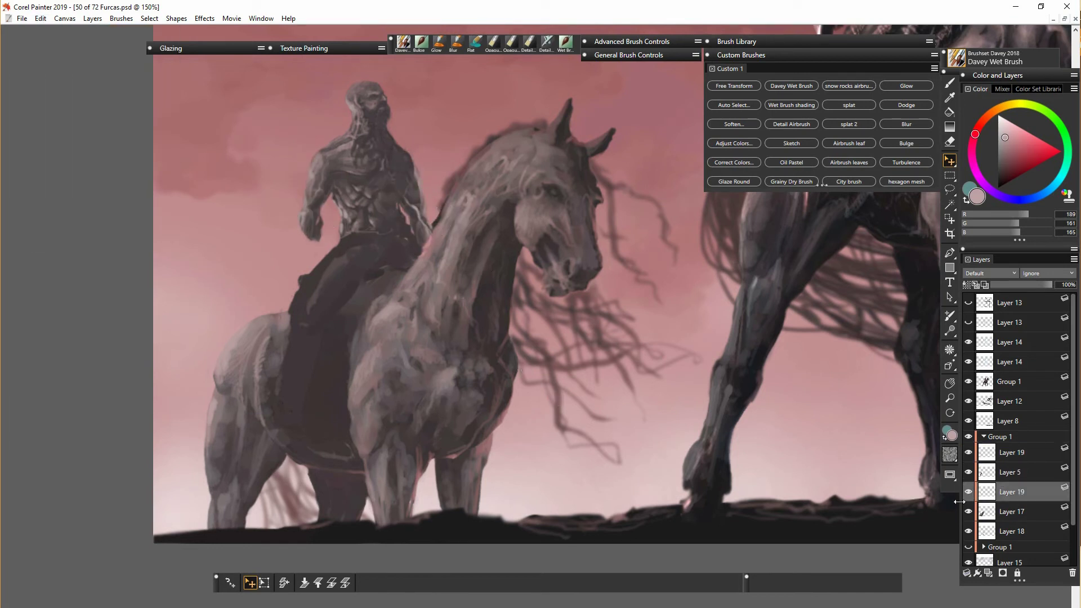
pyautogui.hotkey('ctrl', 'alt', 't')
pyautogui.moveTo(439, 218); pyautogui.dragTo(416, 208)
pyautogui.press('Return')
pyautogui.click(1009, 474)
pyautogui.press('n')
pyautogui.keyDown('alt'); pyautogui.click(515, 332); pyautogui.keyUp('alt')
pyautogui.press('f')
# Duplicate the near arm again, then move, rotate and skew the copy into a forearm resting on the rider's thigh.
pyautogui.rightClick(1013, 453)
pyautogui.click(957, 471)
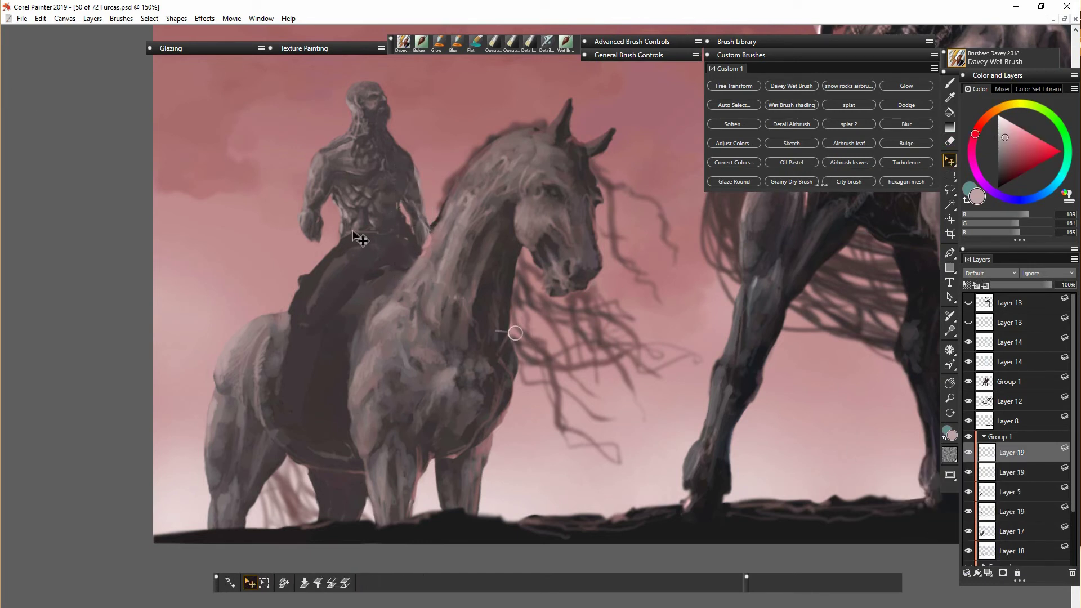
pyautogui.moveTo(321, 220); pyautogui.dragTo(308, 279)
pyautogui.hotkey('ctrl', 'alt', 't')
pyautogui.click(336, 583)
pyautogui.moveTo(330, 320); pyautogui.dragTo(358, 303)
pyautogui.click(304, 584)
pyautogui.moveTo(316, 272); pyautogui.dragTo(333, 274)
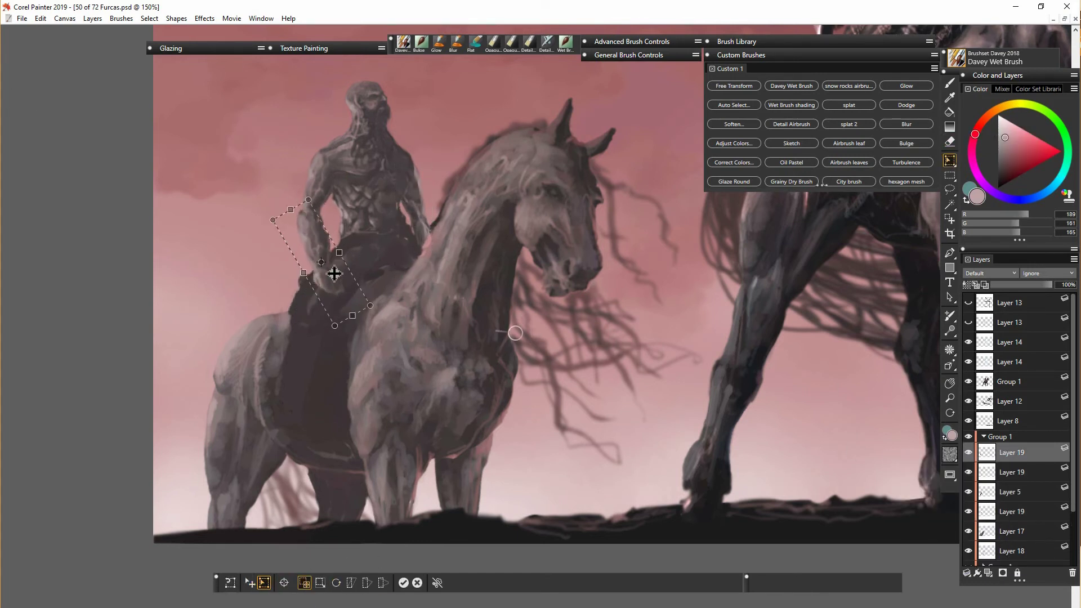
pyautogui.click(351, 583)
pyautogui.press('Return')
# Erase the excess around the new forearm and merge the near arm pieces and far arm with the rider's torso.
pyautogui.press('n')
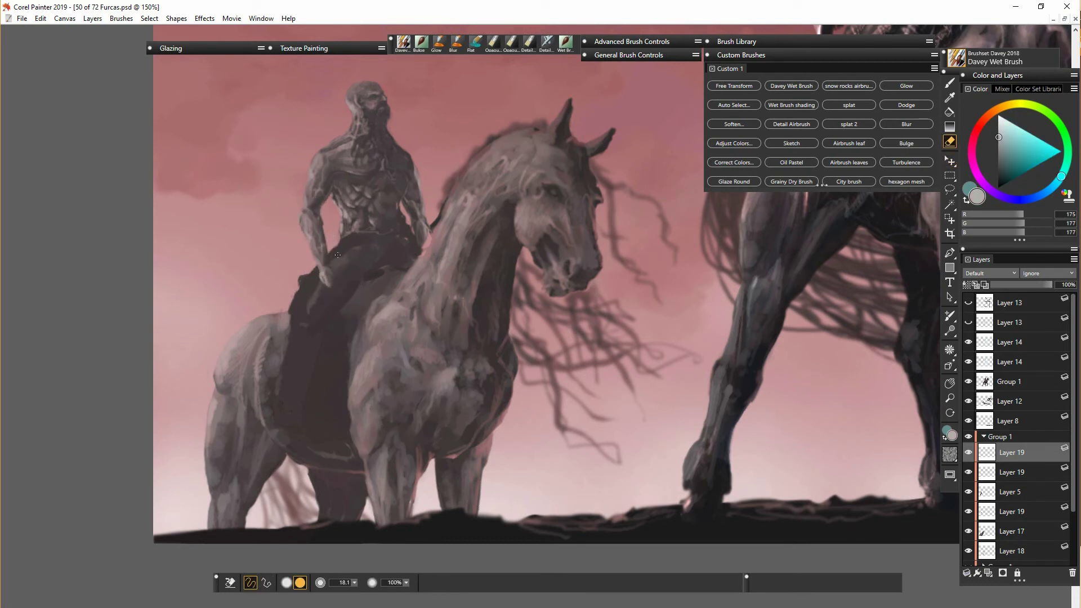
pyautogui.moveTo(371, 346); pyautogui.dragTo(346, 342)
pyautogui.keyDown('shift'); pyautogui.click(1012, 491); pyautogui.keyUp('shift')
pyautogui.hotkey('ctrl', 'e')
pyautogui.click(968, 453)
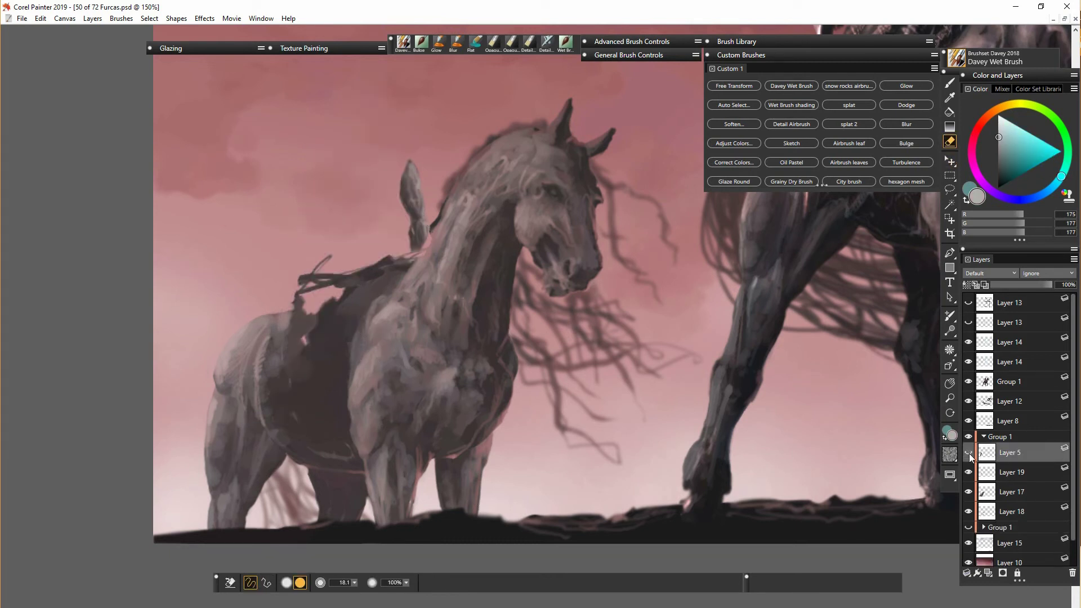
pyautogui.click(968, 454)
pyautogui.keyDown('shift'); pyautogui.click(1008, 473); pyautogui.keyUp('shift')
pyautogui.hotkey('ctrl', 'e')
# Touch up the horse's neck and mane beside the rider's far hand on Layers 17 and 18 with sampled colour.
pyautogui.click(1009, 478)
pyautogui.press('f')
pyautogui.press('b')
pyautogui.keyDown('alt'); pyautogui.click(430, 259); pyautogui.keyUp('alt')
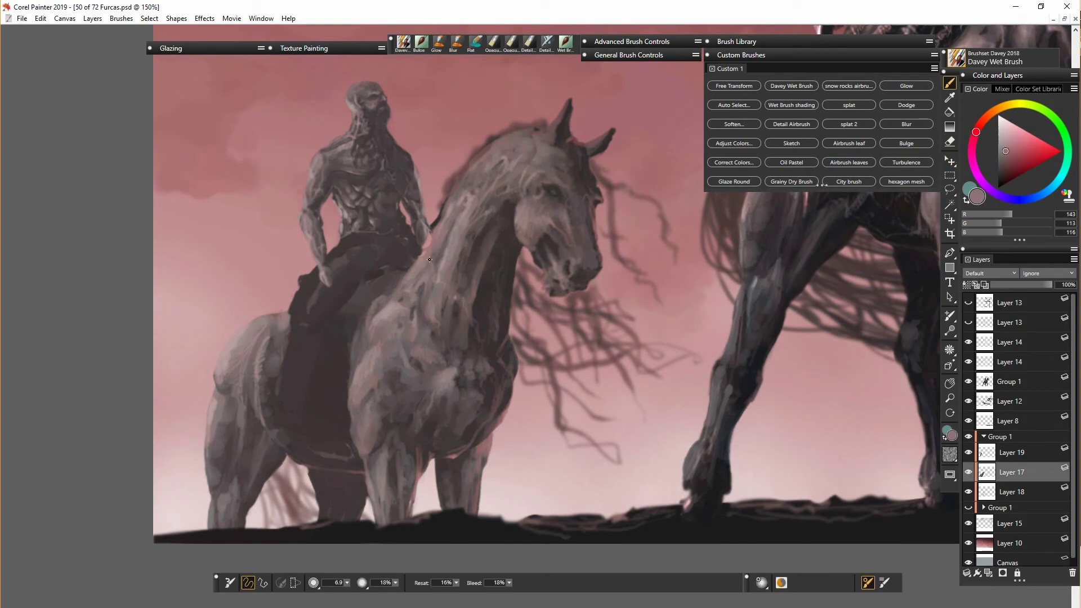
pyautogui.click(1022, 493)
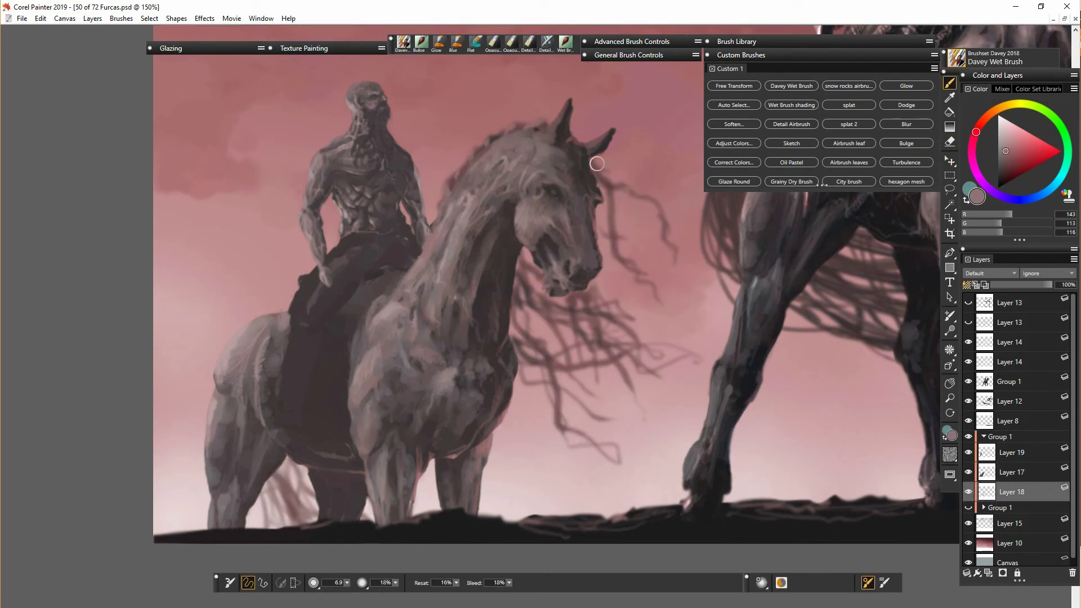
# Scale the rider on Layer 19 down slightly and lower him onto the horse's back.
pyautogui.click(1008, 459)
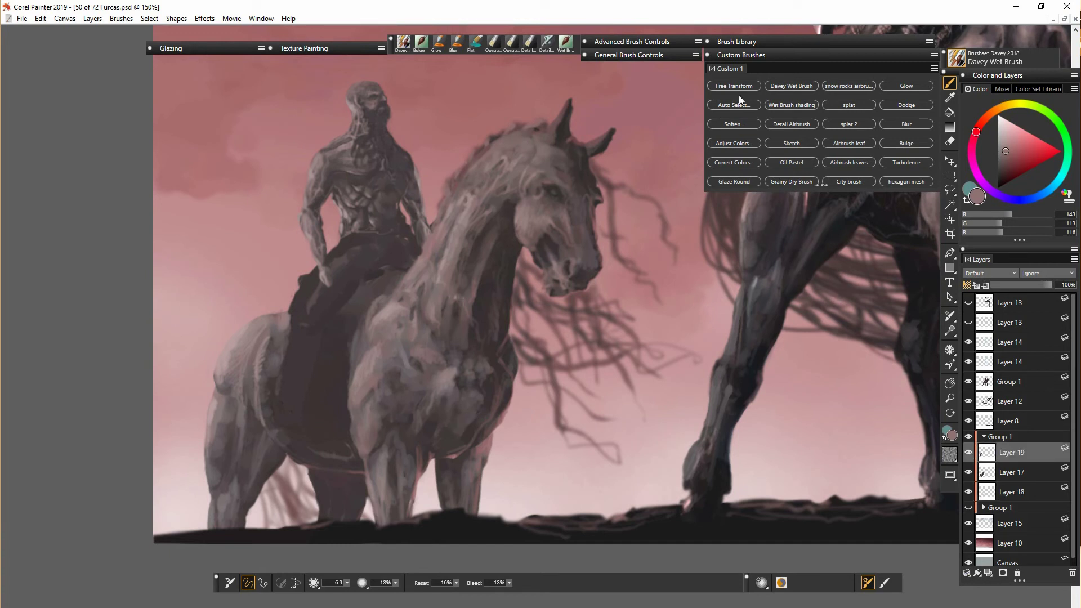
pyautogui.click(734, 86)
pyautogui.click(319, 582)
pyautogui.moveTo(458, 429); pyautogui.dragTo(440, 405)
pyautogui.click(403, 582)
pyautogui.moveTo(387, 238); pyautogui.dragTo(396, 265)
# Erase the dark excess behind the rider's resting hand on Layer 17 and paint cloth folds over his thigh on Layer 19 with sampled colours.
pyautogui.click(1001, 474)
pyautogui.press('n')
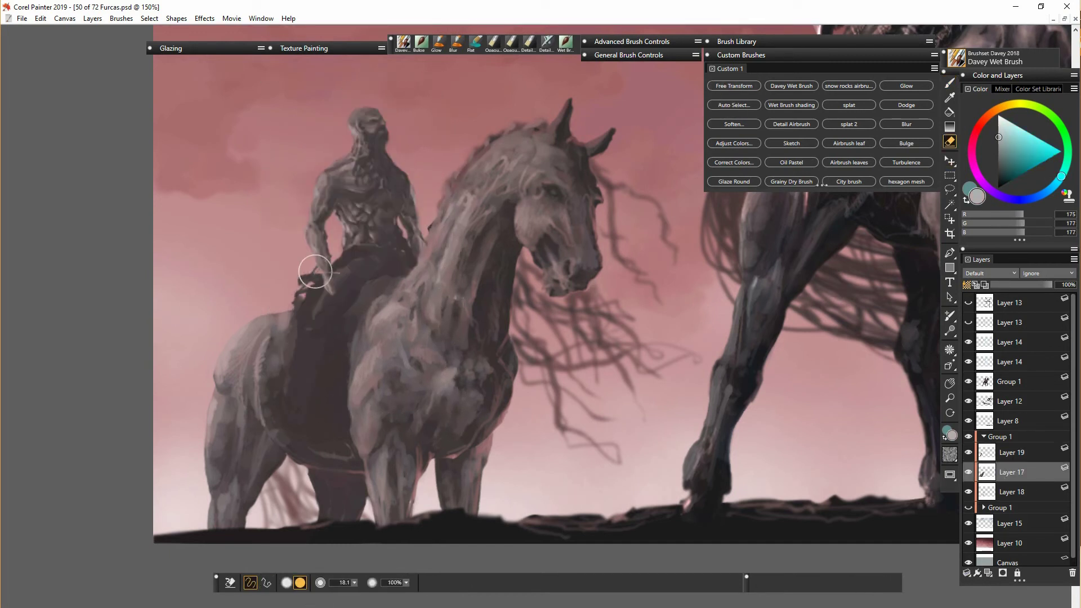
pyautogui.click(1012, 453)
pyautogui.press('b')
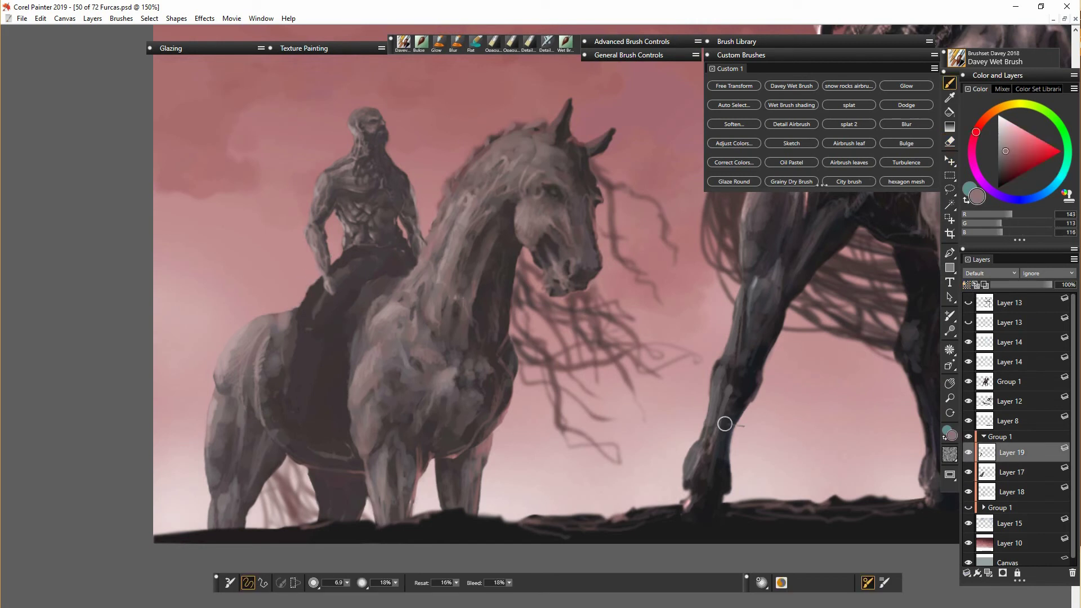
pyautogui.keyDown('alt'); pyautogui.click(344, 383); pyautogui.keyUp('alt')
pyautogui.keyDown('alt'); pyautogui.click(353, 338); pyautogui.keyUp('alt')
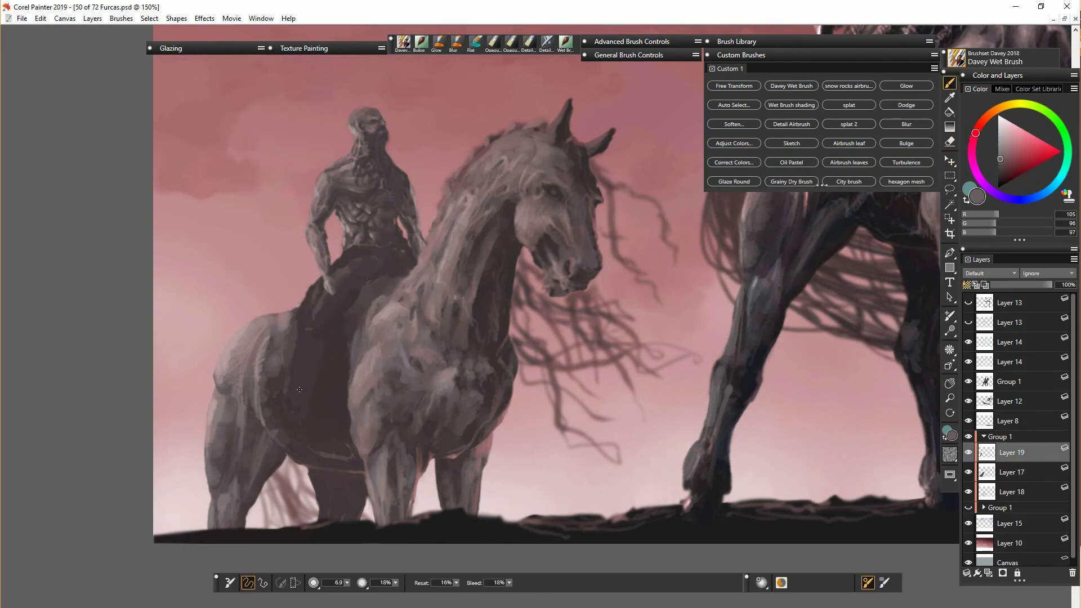
pyautogui.moveTo(333, 275); pyautogui.dragTo(348, 251)
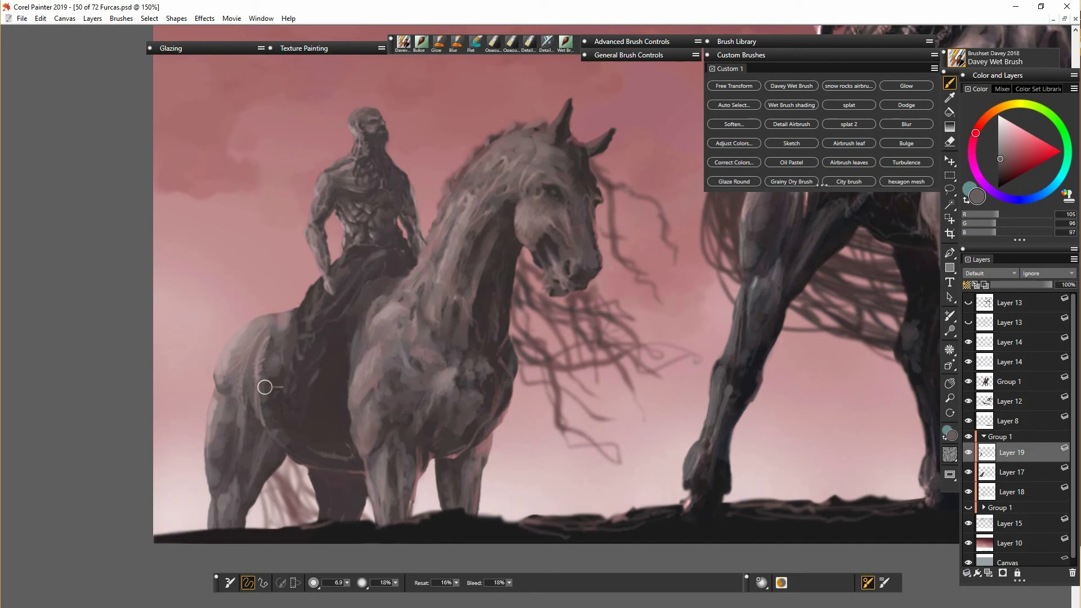
# Extend the cloth folds down the rider's leg and shade the horse's flank and belly on Layer 17 with sampled colours.
pyautogui.click(1012, 472)
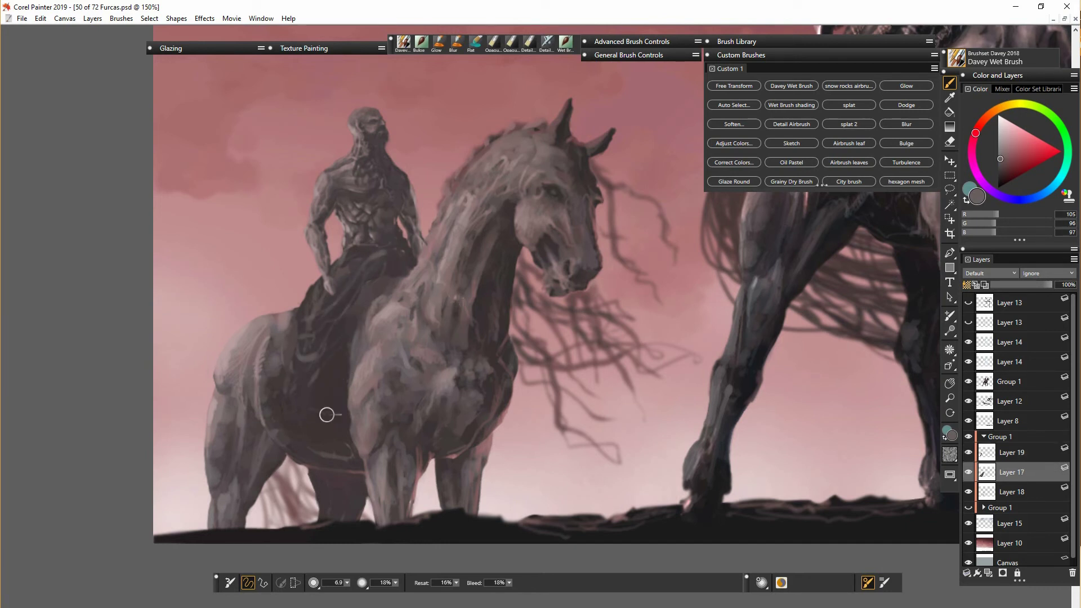
pyautogui.keyDown('alt'); pyautogui.click(285, 366); pyautogui.keyUp('alt')
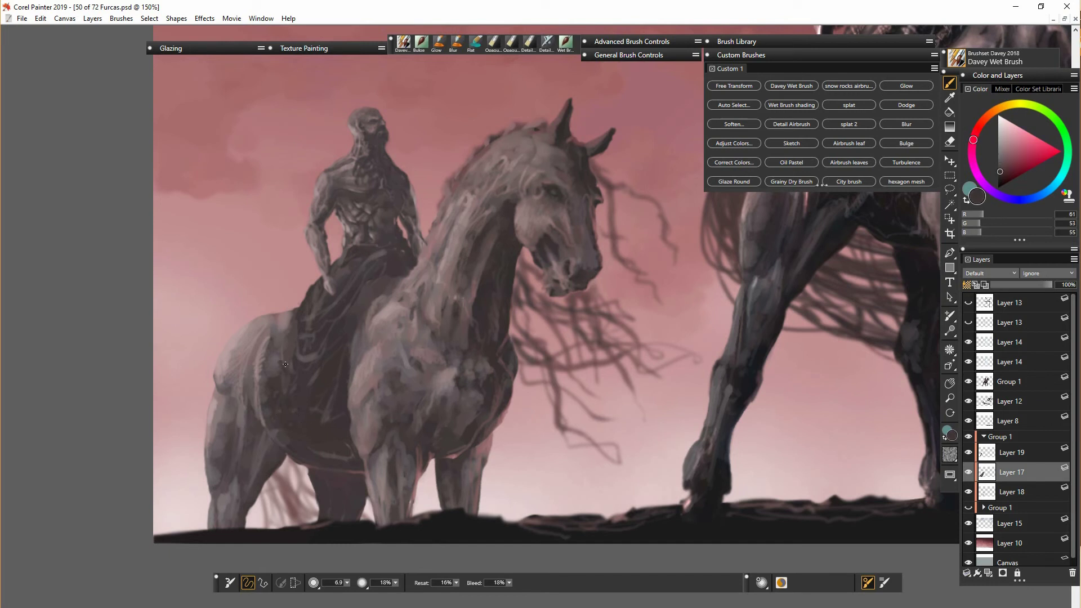
pyautogui.keyDown('alt'); pyautogui.click(318, 452); pyautogui.keyUp('alt')
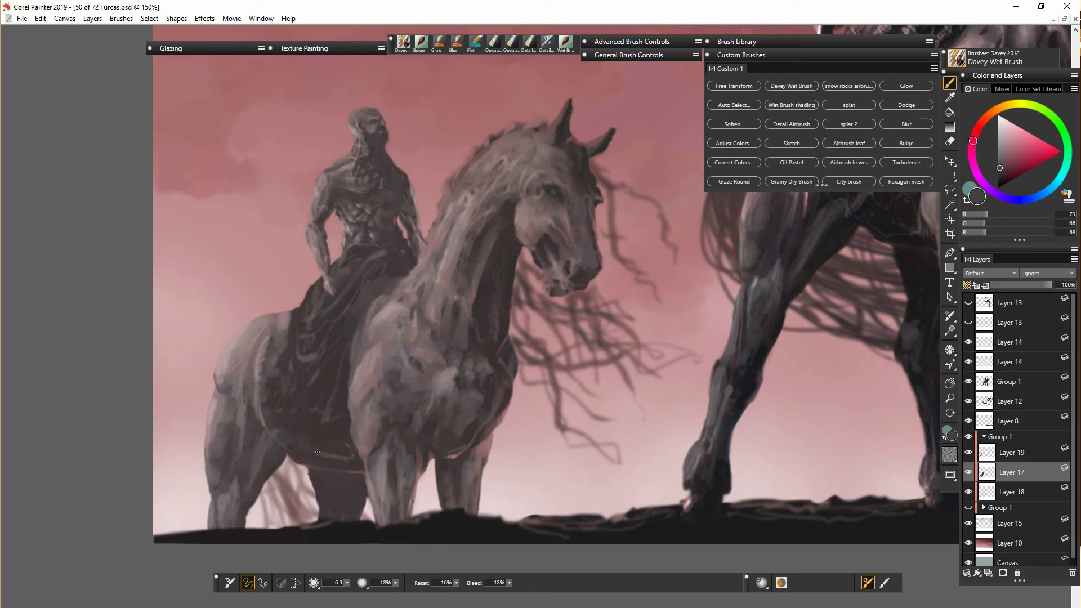
pyautogui.keyDown('alt'); pyautogui.click(273, 428); pyautogui.keyUp('alt')
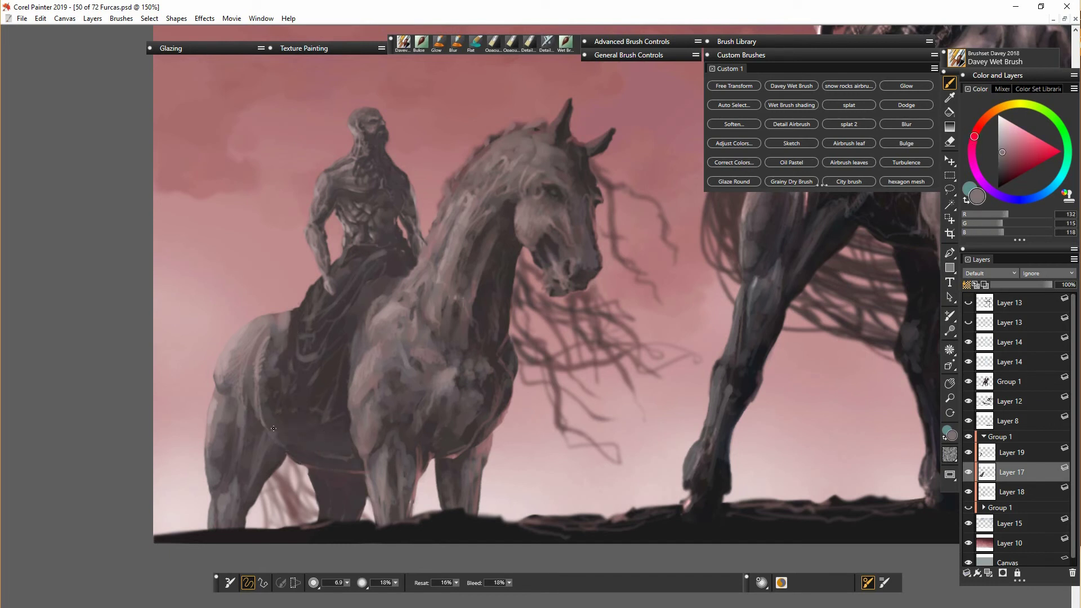
pyautogui.moveTo(299, 445)
pyautogui.mouseDown()
pyautogui.moveTo(349, 463)
pyautogui.moveTo(334, 466)
pyautogui.mouseUp()
# Paint light strokes along the horse's neck and mane with colours sampled from the neck.
pyautogui.keyDown('alt'); pyautogui.click(497, 238); pyautogui.keyUp('alt')
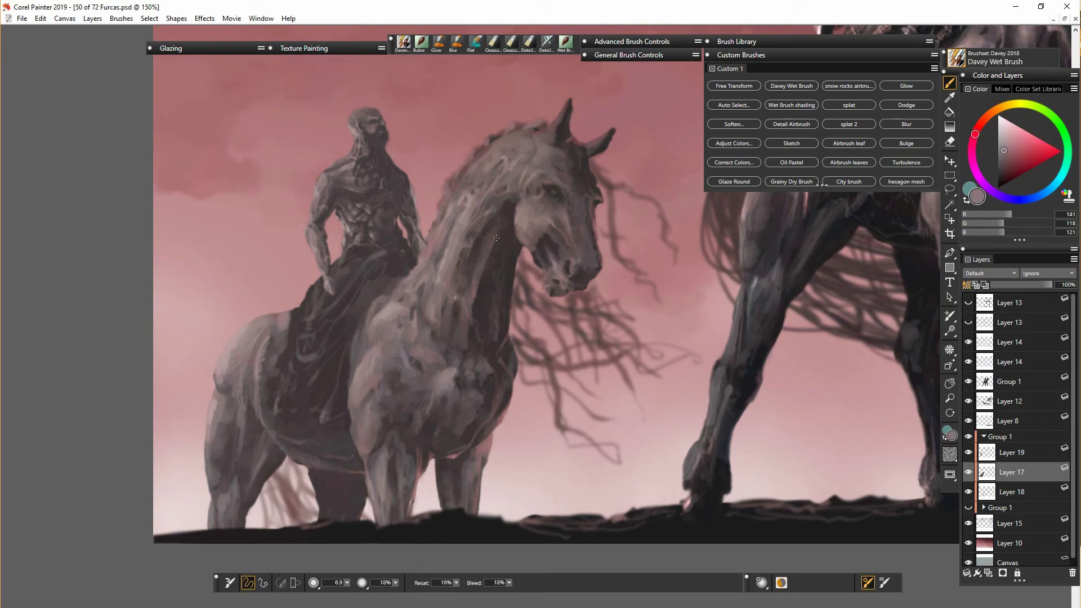
pyautogui.keyDown('alt'); pyautogui.click(454, 244); pyautogui.keyUp('alt')
pyautogui.moveTo(423, 259); pyautogui.dragTo(450, 201)
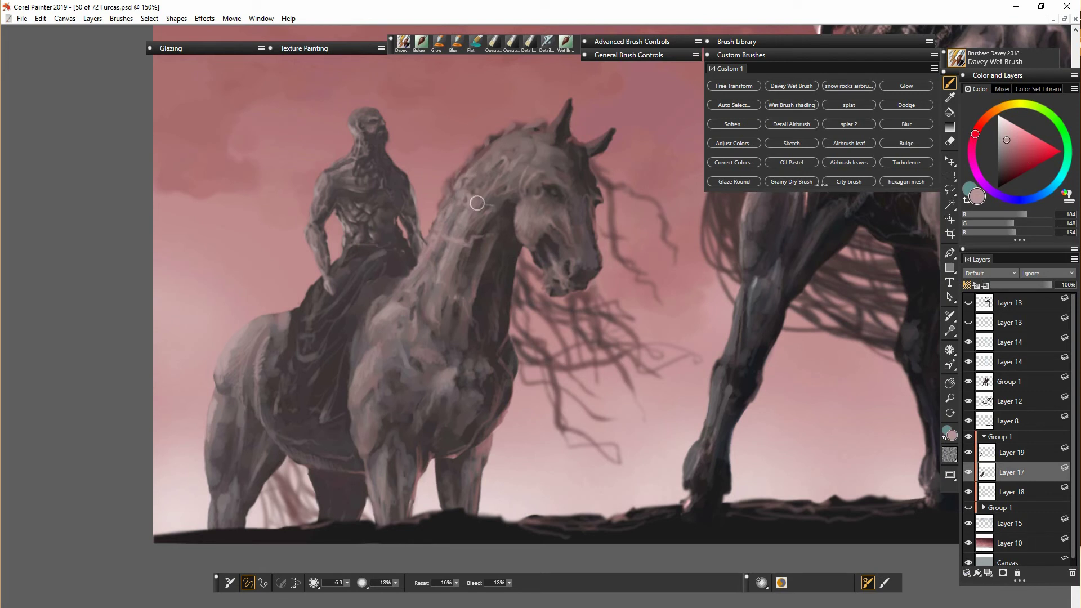
# Rework the rider's chest and reshape his head on Layer 19, painting two curved horns on top.
pyautogui.click(1017, 457)
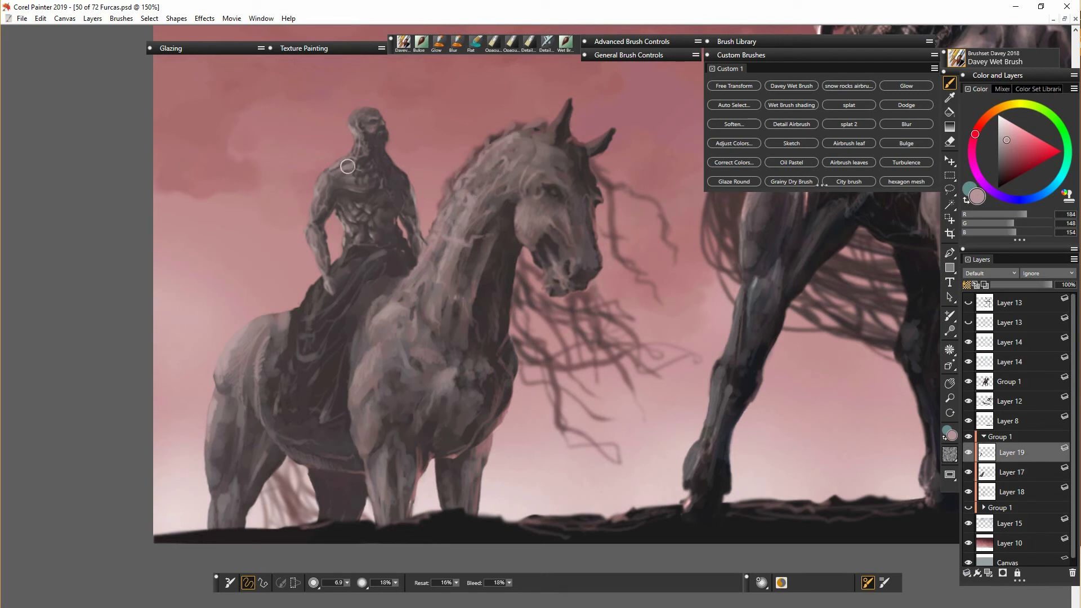
pyautogui.moveTo(348, 166); pyautogui.dragTo(386, 178)
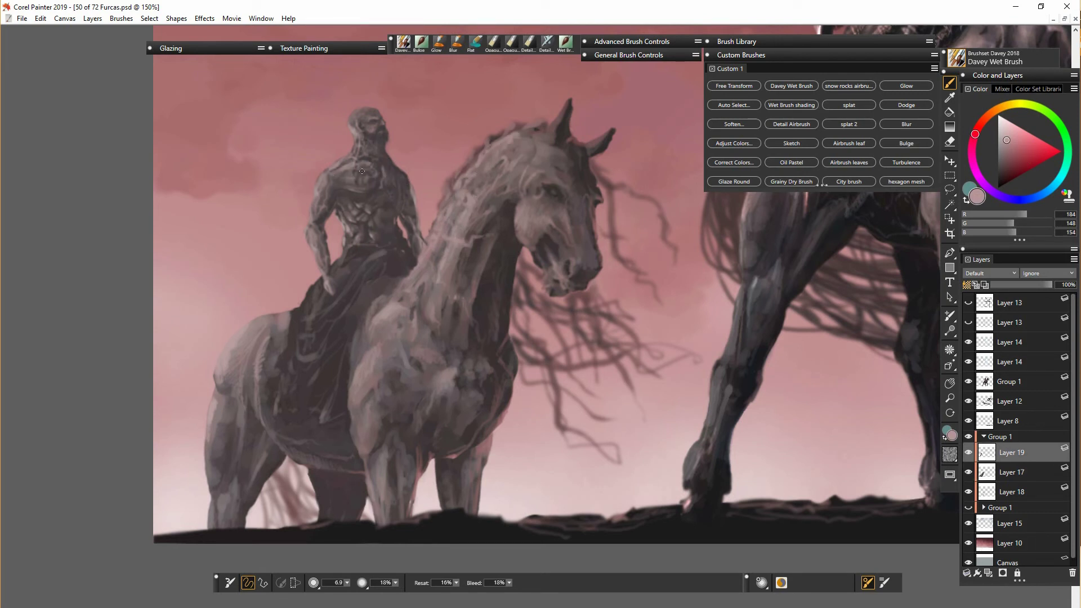
pyautogui.press('n')
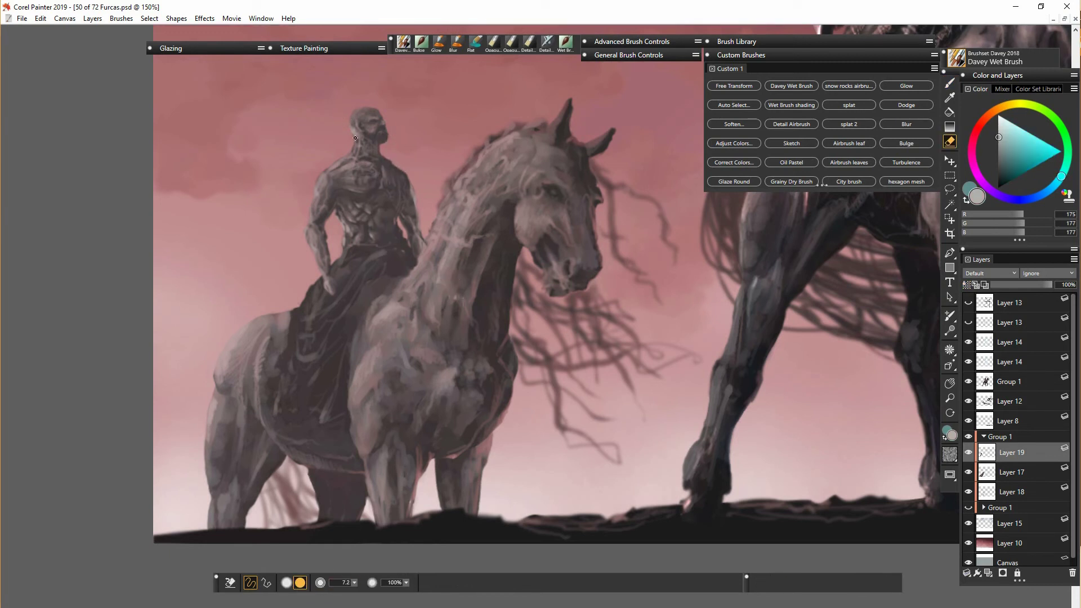
pyautogui.press('b')
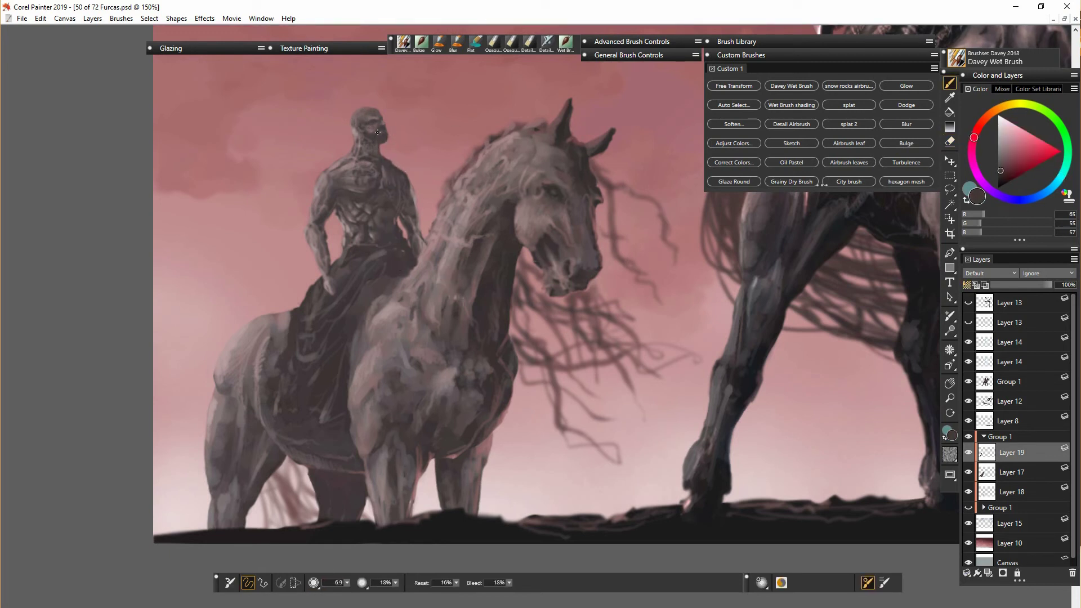
pyautogui.keyDown('alt'); pyautogui.click(362, 130); pyautogui.keyUp('alt')
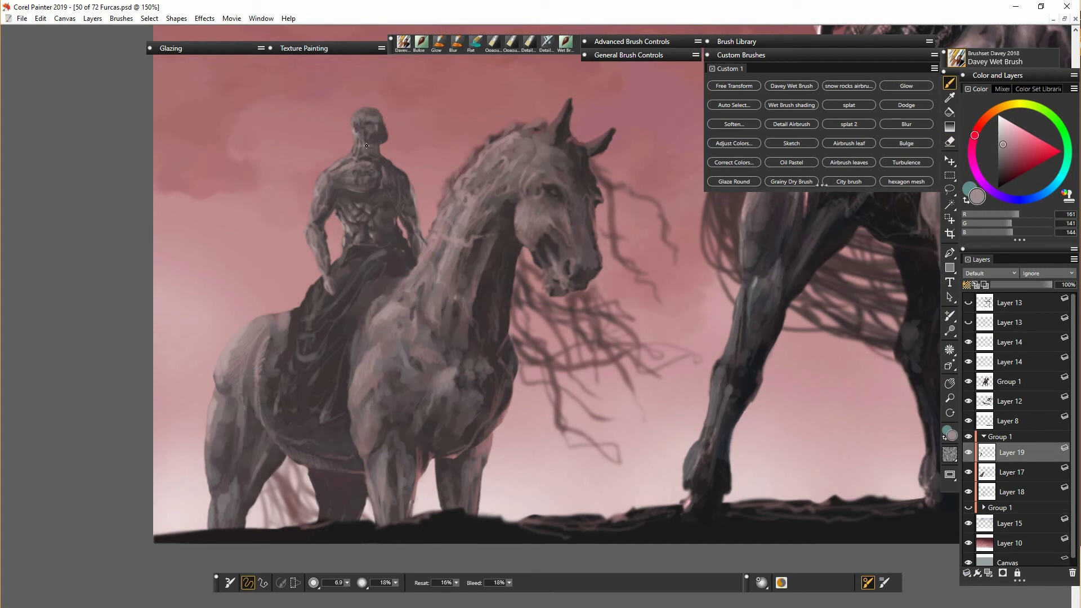
pyautogui.keyDown('alt'); pyautogui.click(377, 129); pyautogui.keyUp('alt')
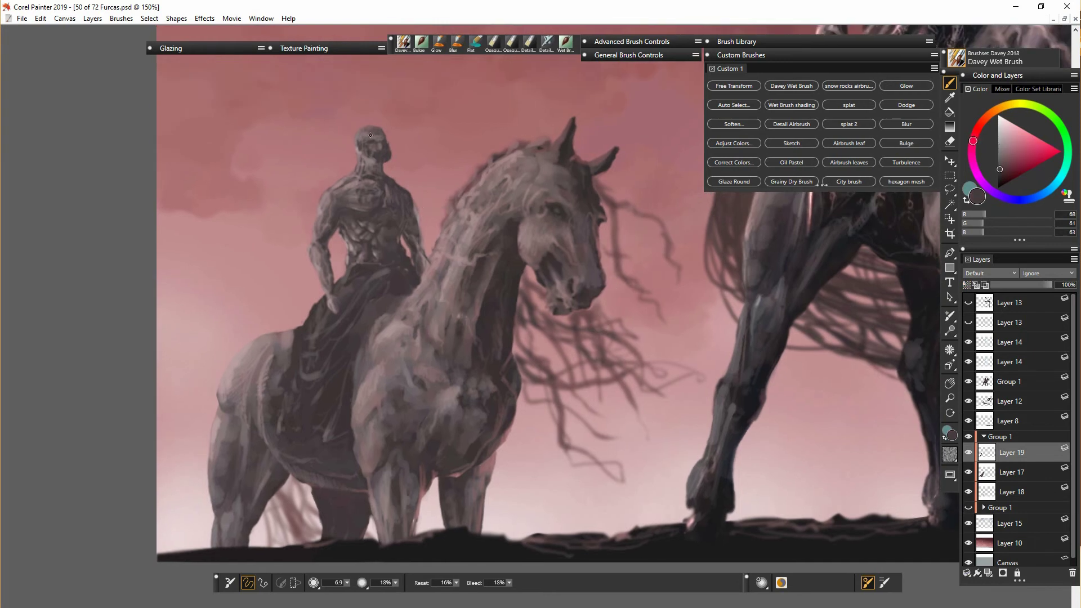
pyautogui.moveTo(370, 128); pyautogui.dragTo(367, 137)
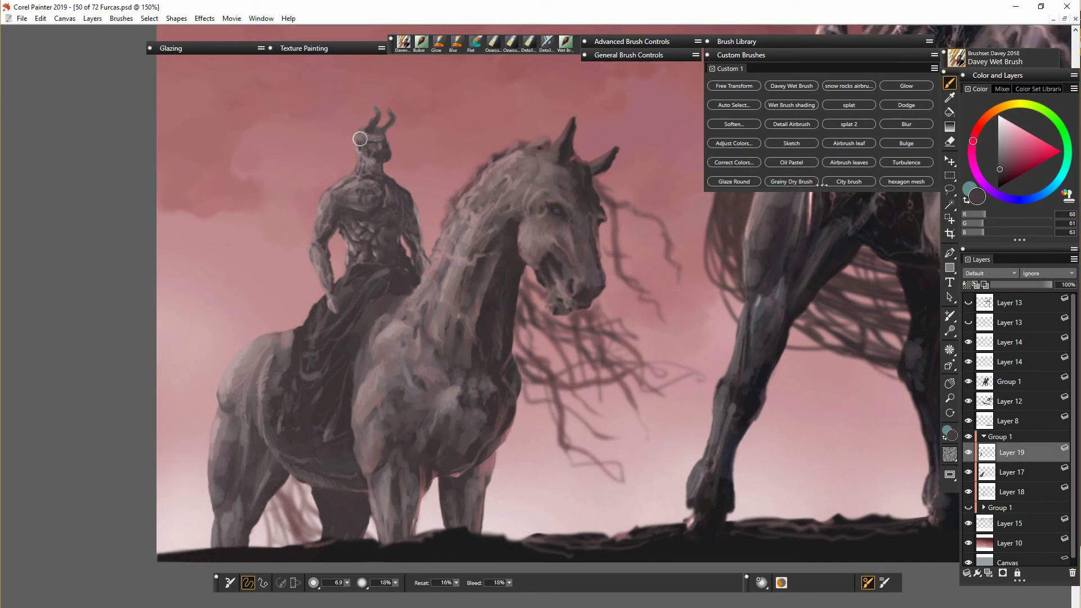
pyautogui.moveTo(360, 138); pyautogui.dragTo(369, 154)
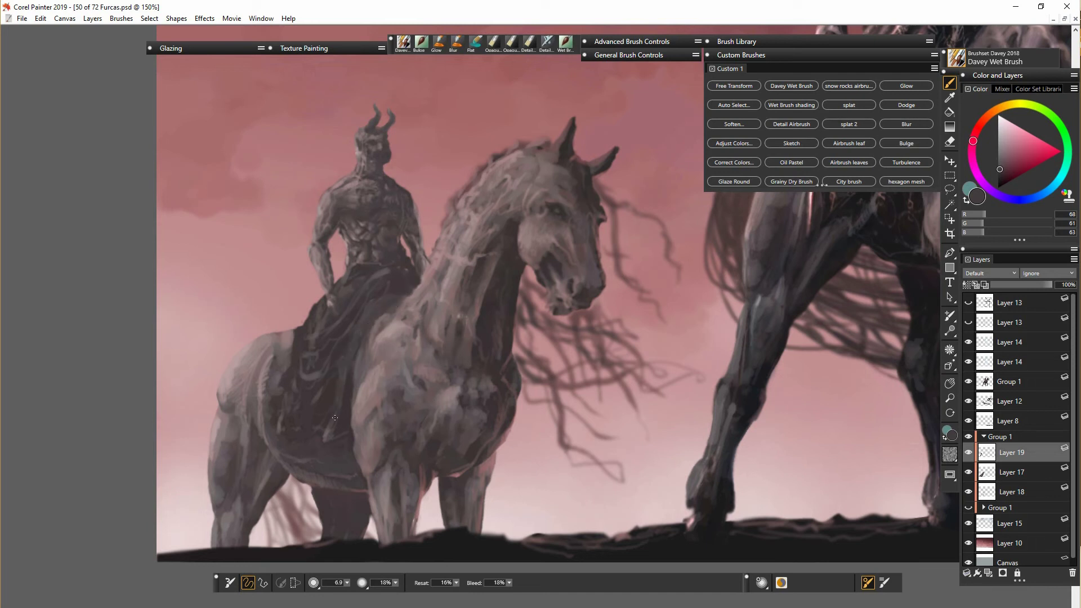
# Trim the horse's chin with the Eraser on Layer 17 and touch up the rider's horn on Layer 19.
pyautogui.click(1012, 472)
pyautogui.press('n')
pyautogui.moveTo(548, 301); pyautogui.dragTo(557, 312)
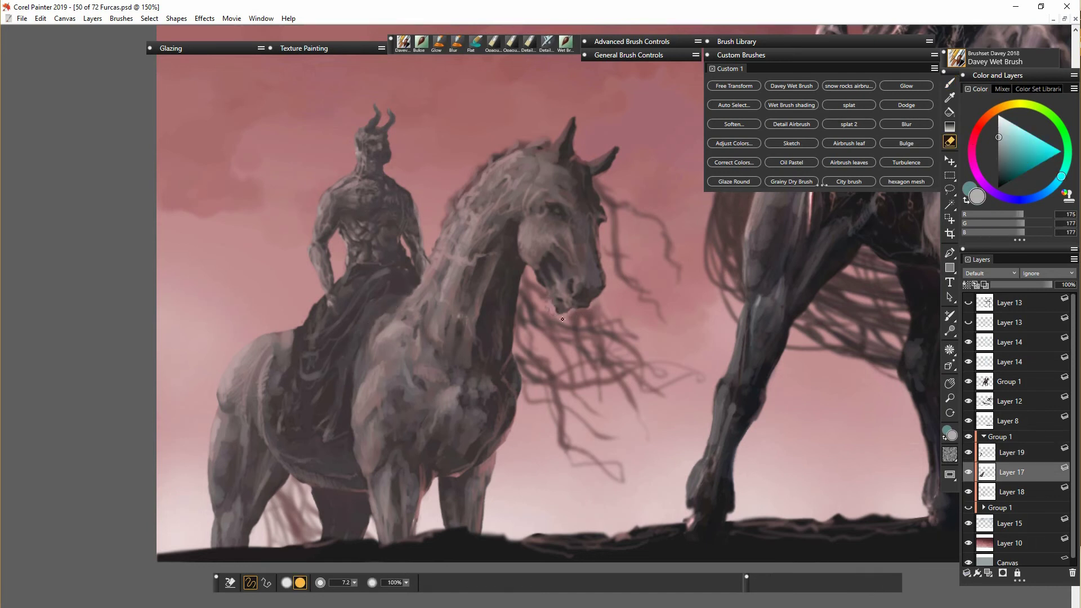
pyautogui.click(1011, 452)
pyautogui.press('b')
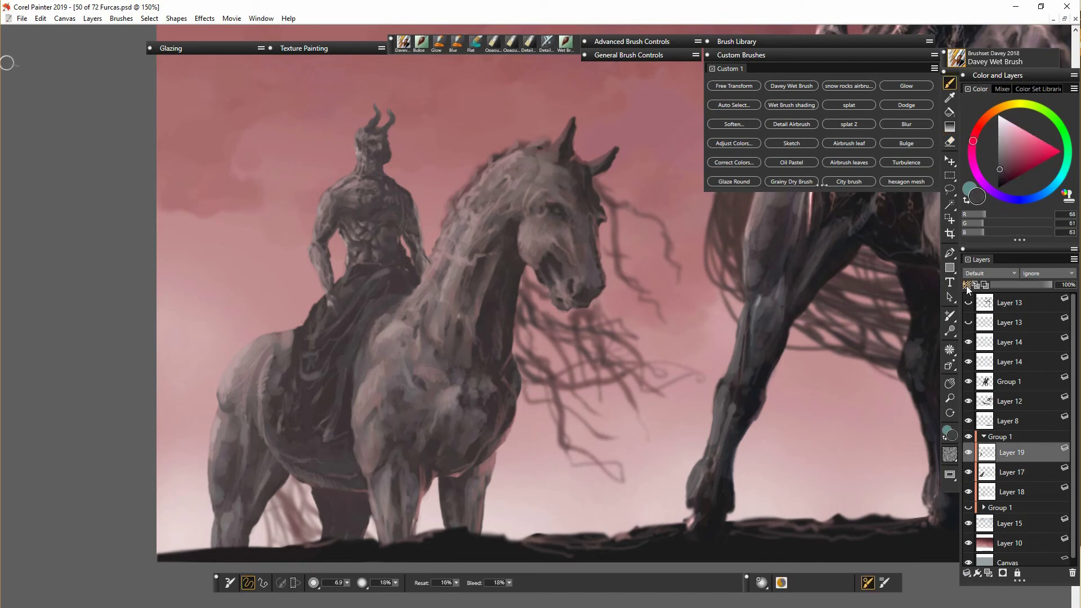
pyautogui.moveTo(389, 109); pyautogui.dragTo(393, 113)
# Paint small glowing eyes on the horned rider and his horse using the Glow brush at size 3.2.
pyautogui.click(906, 85)
pyautogui.scroll(1, 504, 256)
pyautogui.moveTo(478, 299); pyautogui.dragTo(611, 430)
pyautogui.moveTo(347, 583); pyautogui.dragTo(341, 588)
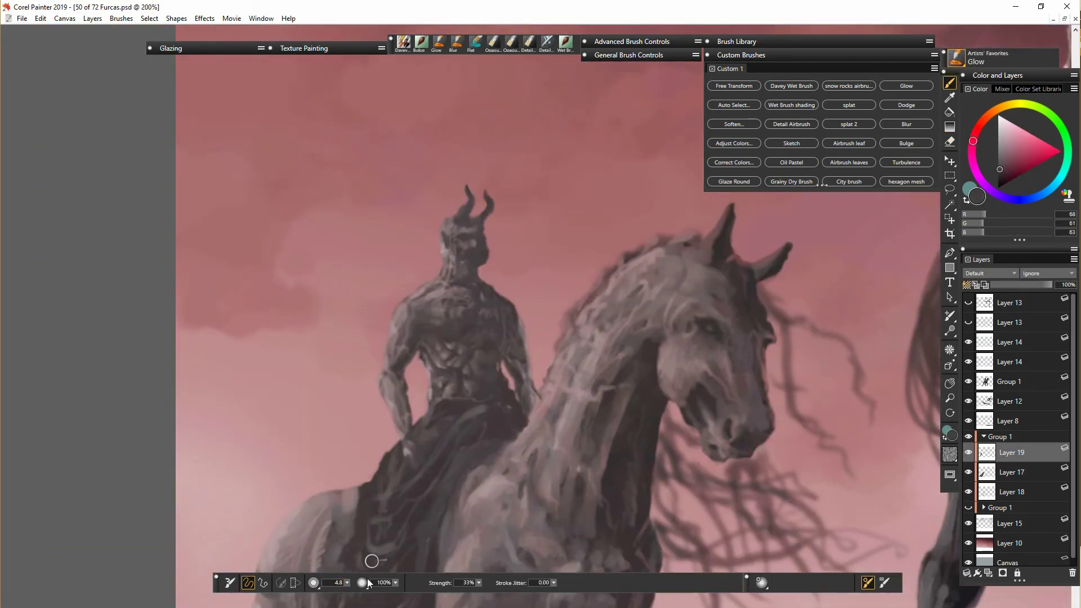
pyautogui.click(464, 235)
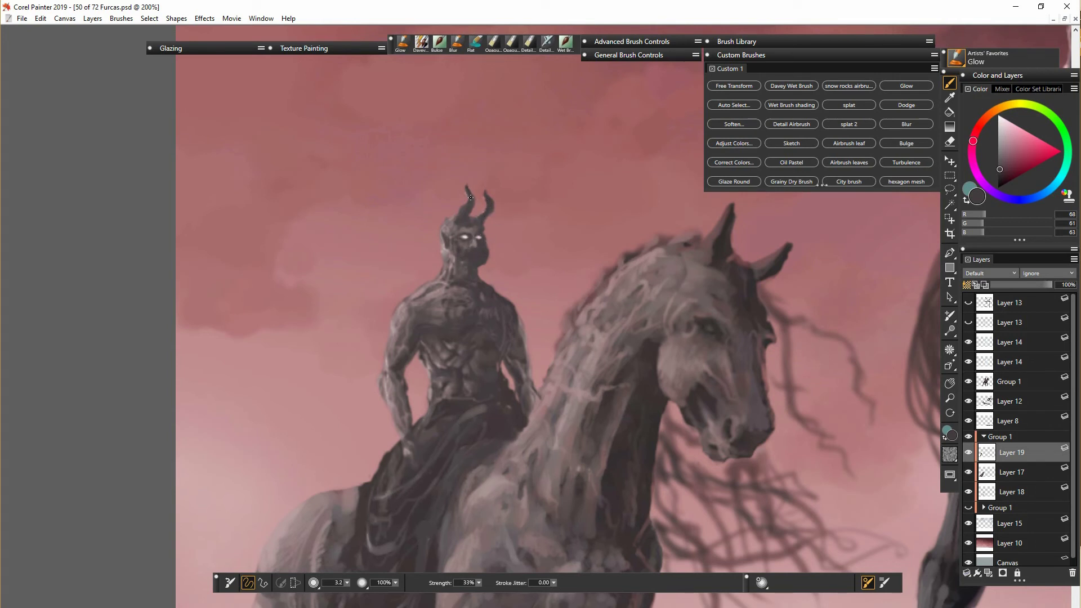
pyautogui.click(1005, 474)
pyautogui.hotkey('ctrl', '-')
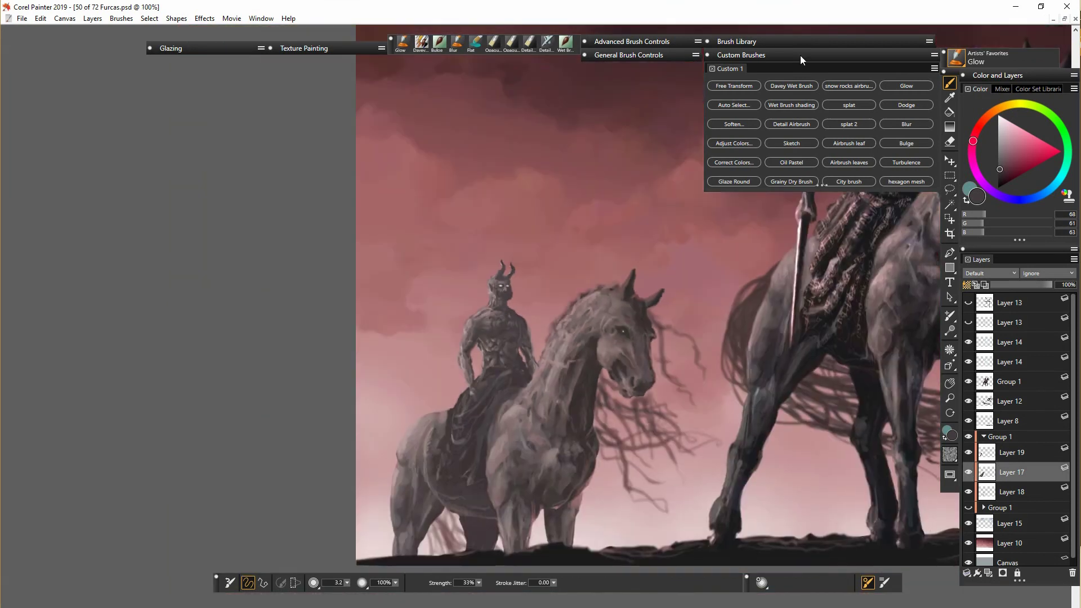
# Collapse the horned rider's Group 1, shift the whole group left and rotate it slightly.
pyautogui.doubleClick(801, 57)
pyautogui.moveTo(745, 416)
pyautogui.mouseDown()
pyautogui.moveTo(518, 451)
pyautogui.moveTo(489, 429)
pyautogui.mouseUp()
pyautogui.click(983, 437)
pyautogui.click(1020, 440)
pyautogui.press('f')
pyautogui.moveTo(308, 478); pyautogui.dragTo(252, 487)
pyautogui.click(264, 583)
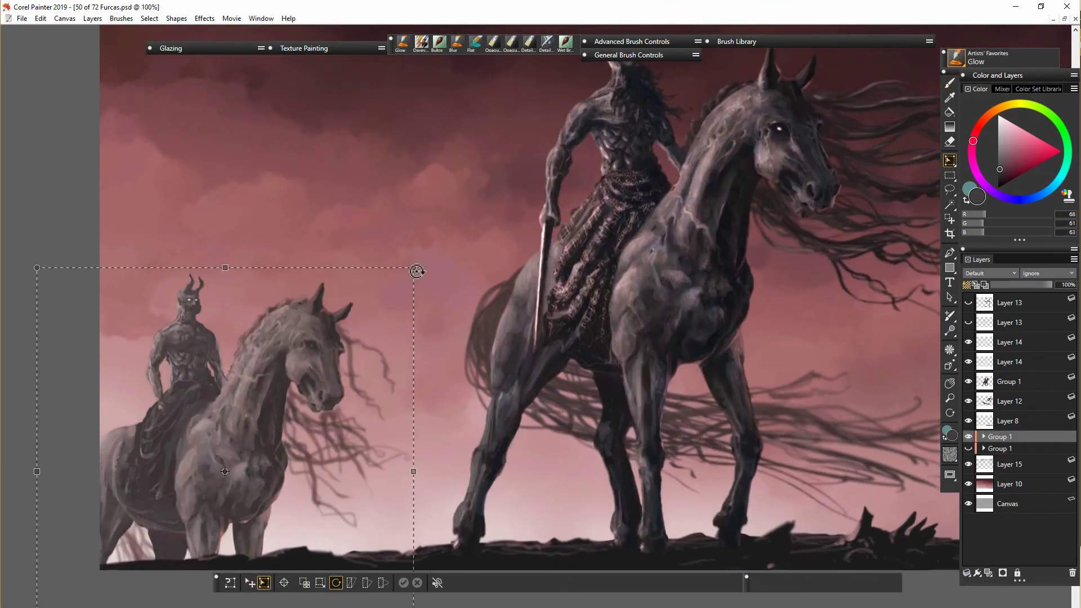
pyautogui.moveTo(415, 271); pyautogui.dragTo(417, 259)
pyautogui.click(404, 582)
# Show the hidden long-haired rider's Group 1 and lighten its Layer 5 and Layer 11 with Adjust Colors.
pyautogui.click(968, 448)
pyautogui.click(983, 449)
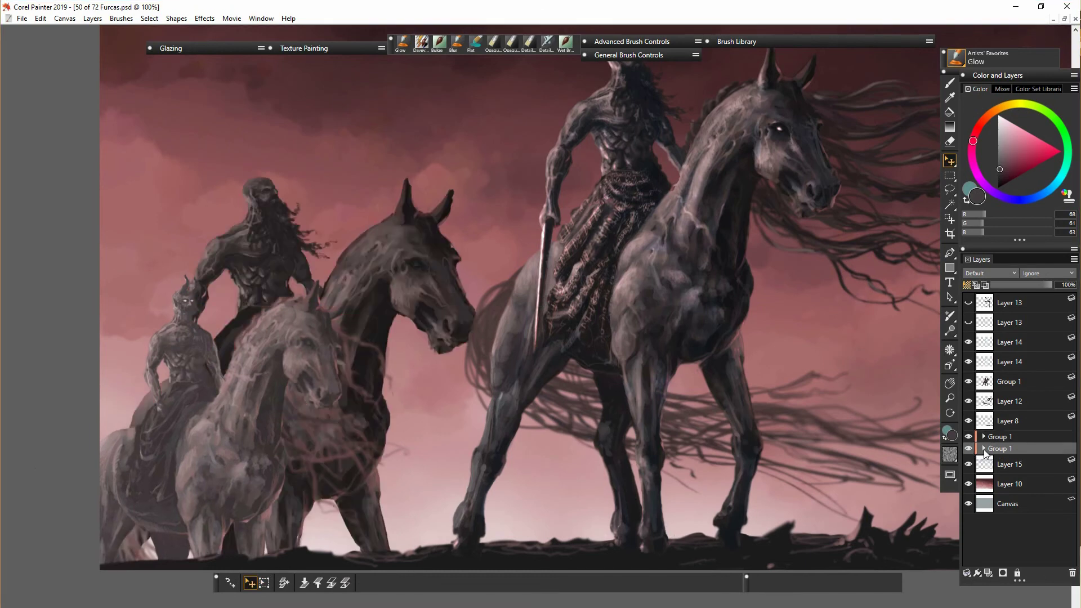
pyautogui.click(1008, 465)
pyautogui.click(738, 144)
pyautogui.click(570, 384)
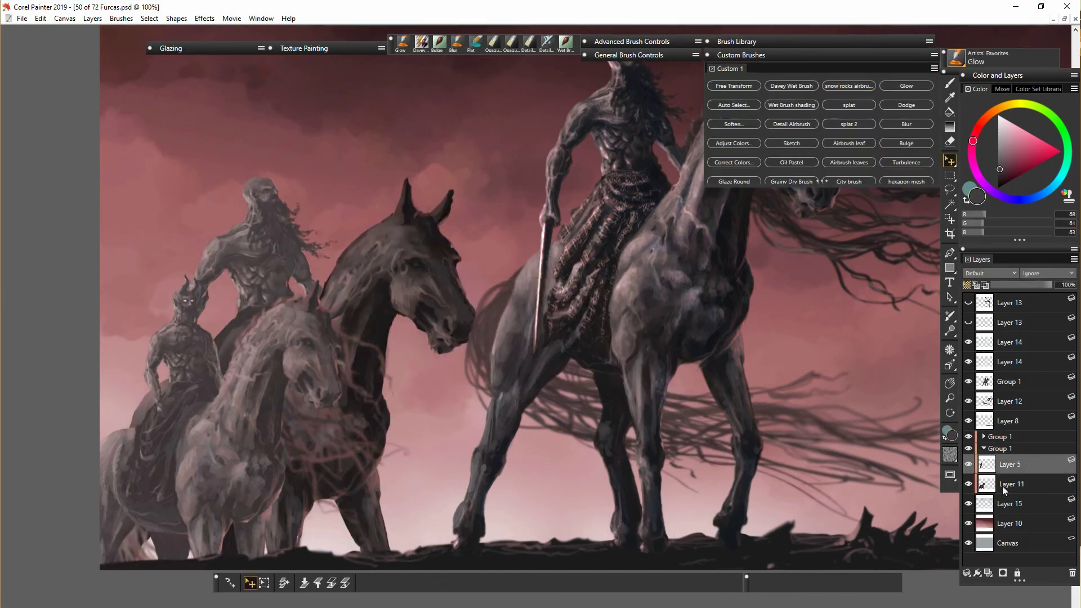
pyautogui.click(1013, 485)
pyautogui.click(736, 145)
pyautogui.click(570, 384)
# Scale the long-haired rider's whole group to 68% with the aspect ratio constrained.
pyautogui.click(41, 19)
pyautogui.click(1021, 450)
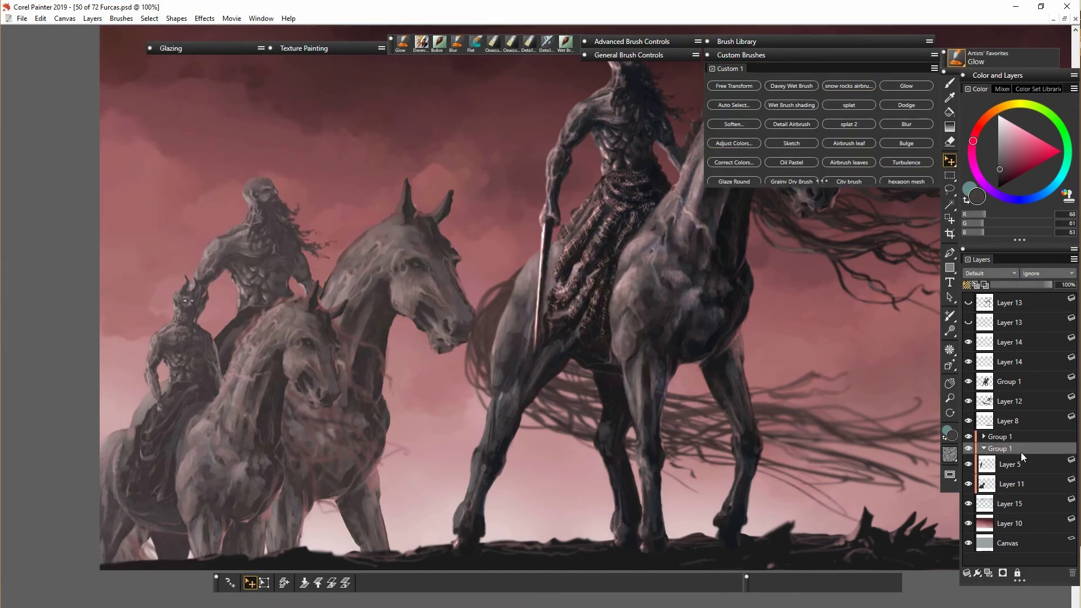
pyautogui.click(984, 449)
pyautogui.click(40, 19)
pyautogui.moveTo(116, 196)
pyautogui.click(208, 209)
pyautogui.press('BackSpace')
pyautogui.write('75')
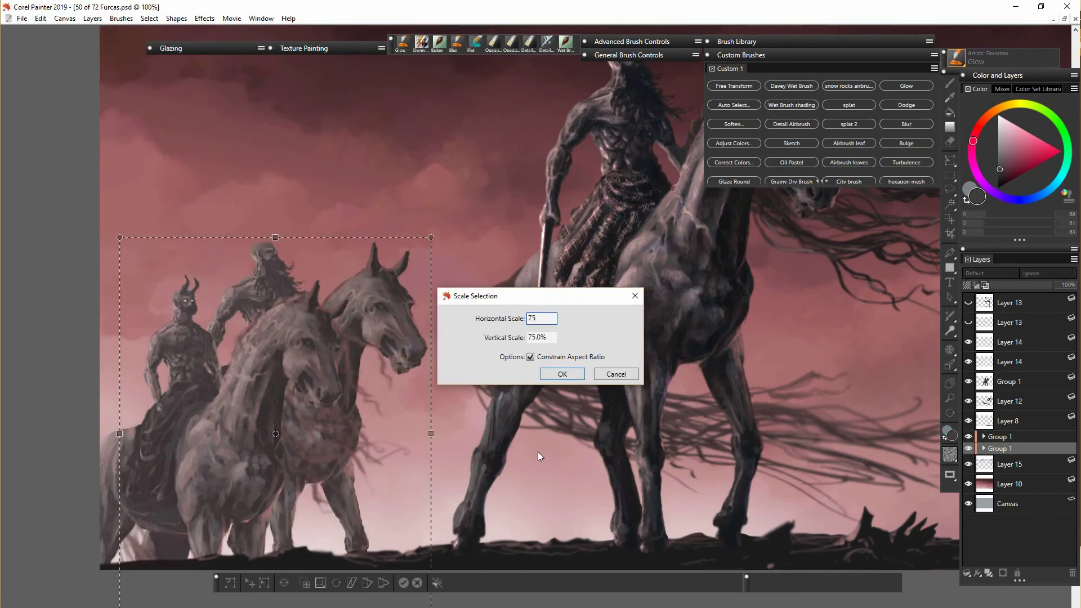
pyautogui.press('BackSpace')
pyautogui.press('BackSpace')
pyautogui.write('65')
pyautogui.press('BackSpace')
pyautogui.write('8')
pyautogui.press('Return')
# Place the scaled long-haired rider behind the main horse's hind legs and raise the horned rider's group slightly.
pyautogui.moveTo(392, 352); pyautogui.dragTo(504, 459)
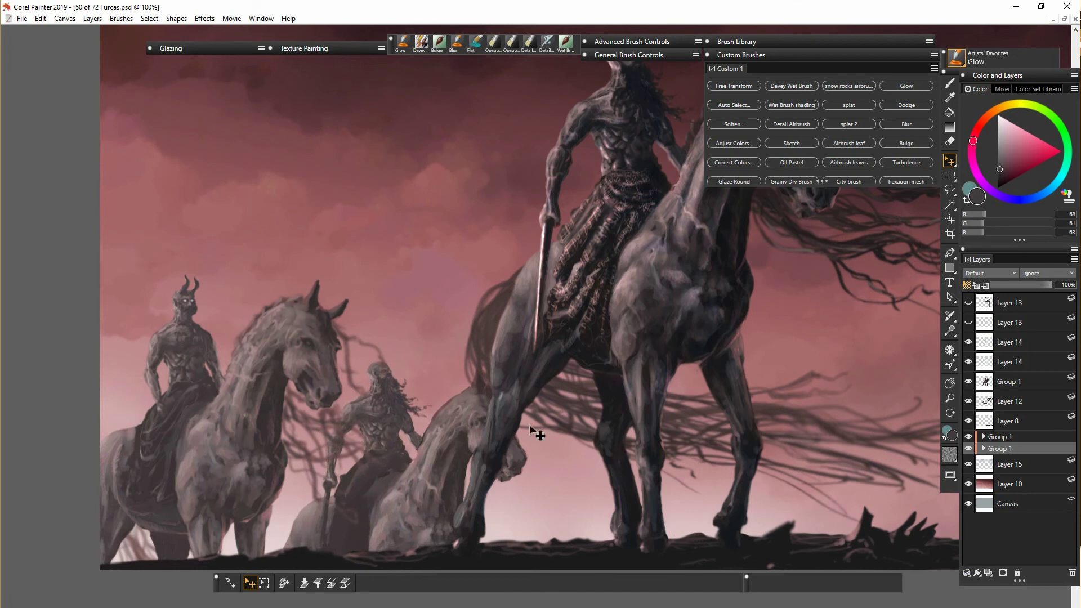
pyautogui.click(997, 437)
pyautogui.moveTo(281, 445); pyautogui.dragTo(274, 424)
pyautogui.click(1008, 448)
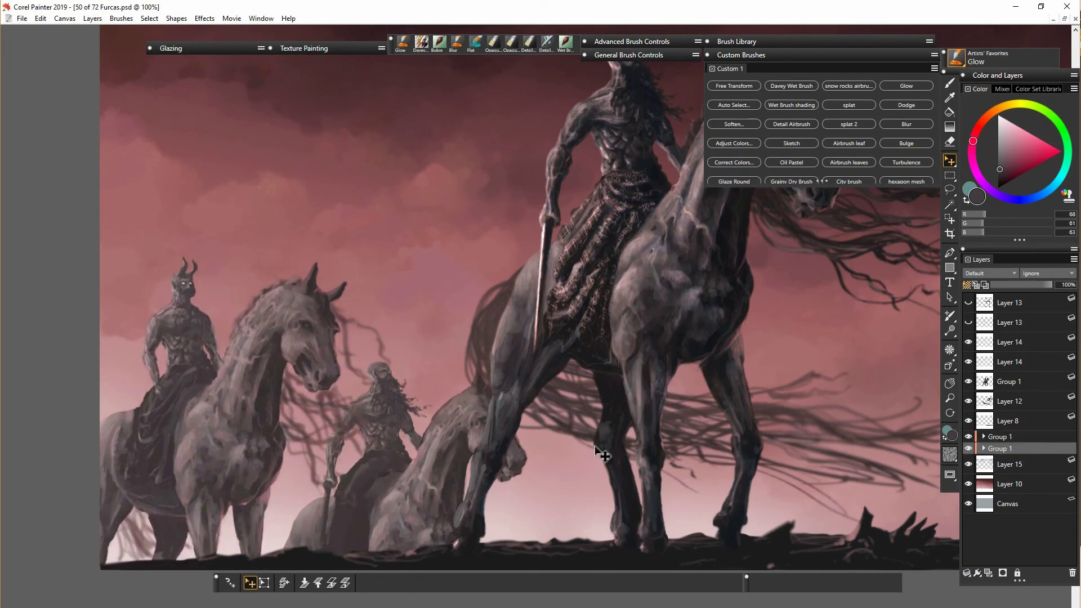
pyautogui.moveTo(442, 464); pyautogui.dragTo(457, 466)
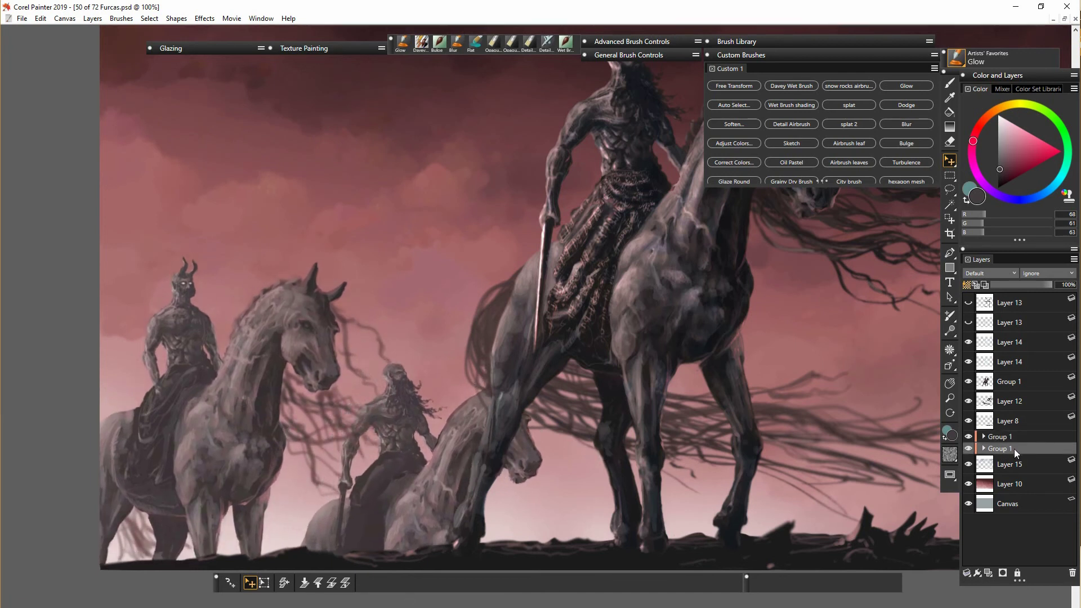
# Adjust the colours of the small long-haired rider and touch up his horse's neck on Layer 11 with the Davey Wet Brush.
pyautogui.click(733, 143)
pyautogui.moveTo(560, 366); pyautogui.dragTo(565, 367)
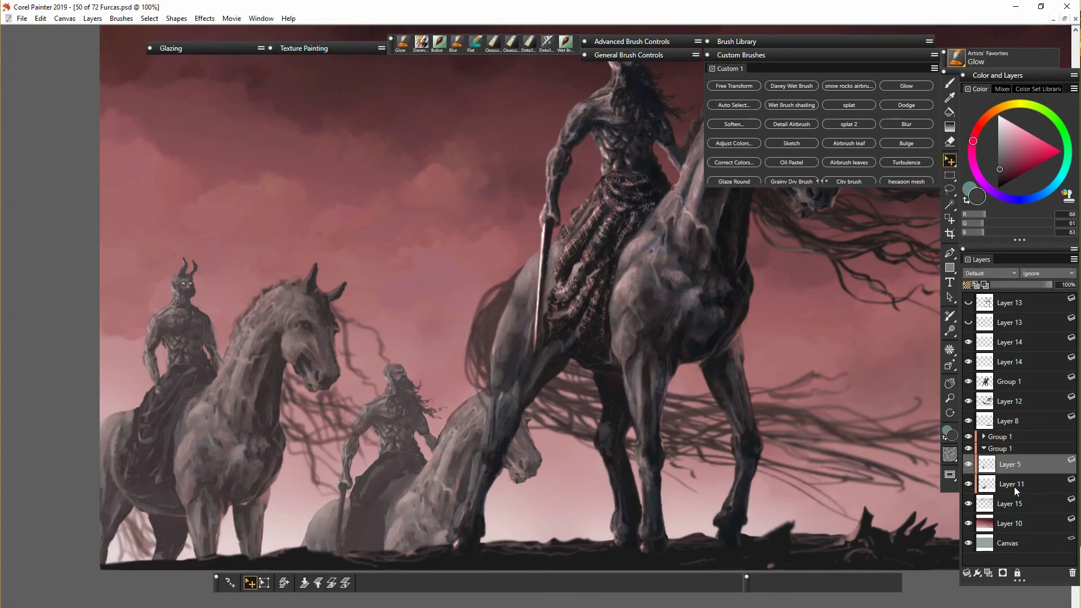
pyautogui.click(1016, 490)
pyautogui.click(420, 43)
pyautogui.keyDown('alt'); pyautogui.click(448, 494); pyautogui.keyUp('alt')
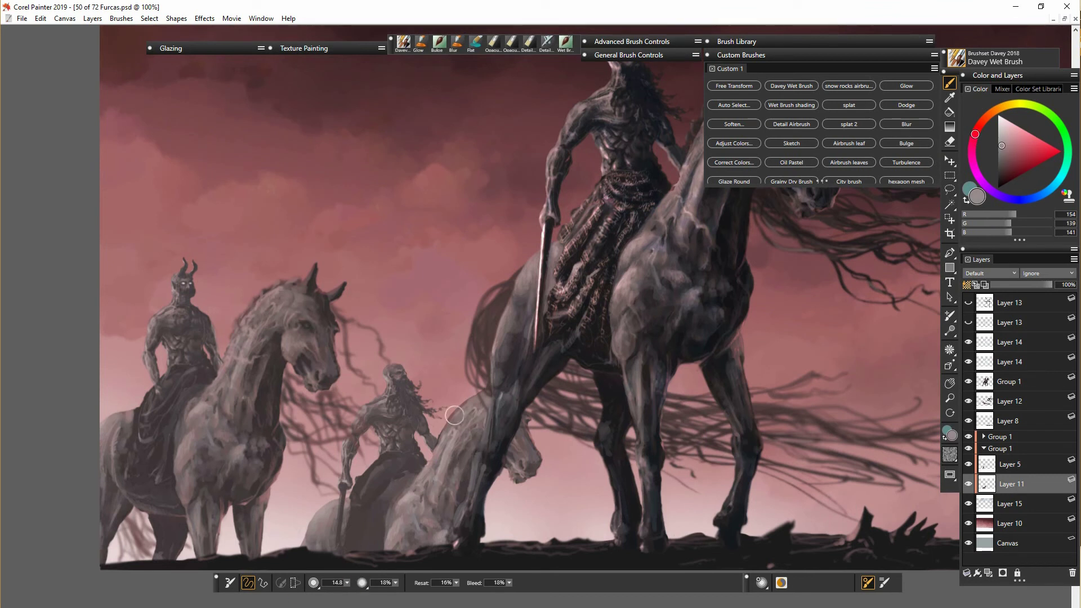
# Merge Layer 5 with Layer 11 and erase the small rider's long hair and staff.
pyautogui.click(1019, 470)
pyautogui.keyDown('shift'); pyautogui.click(1021, 483); pyautogui.keyUp('shift')
pyautogui.hotkey('ctrl', 'e')
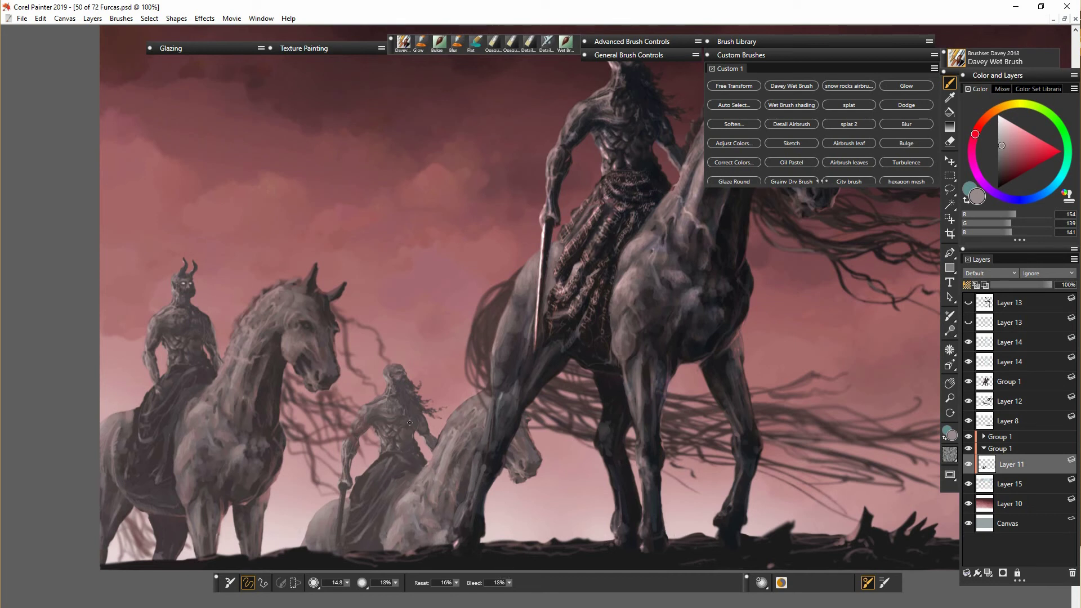
pyautogui.press('n')
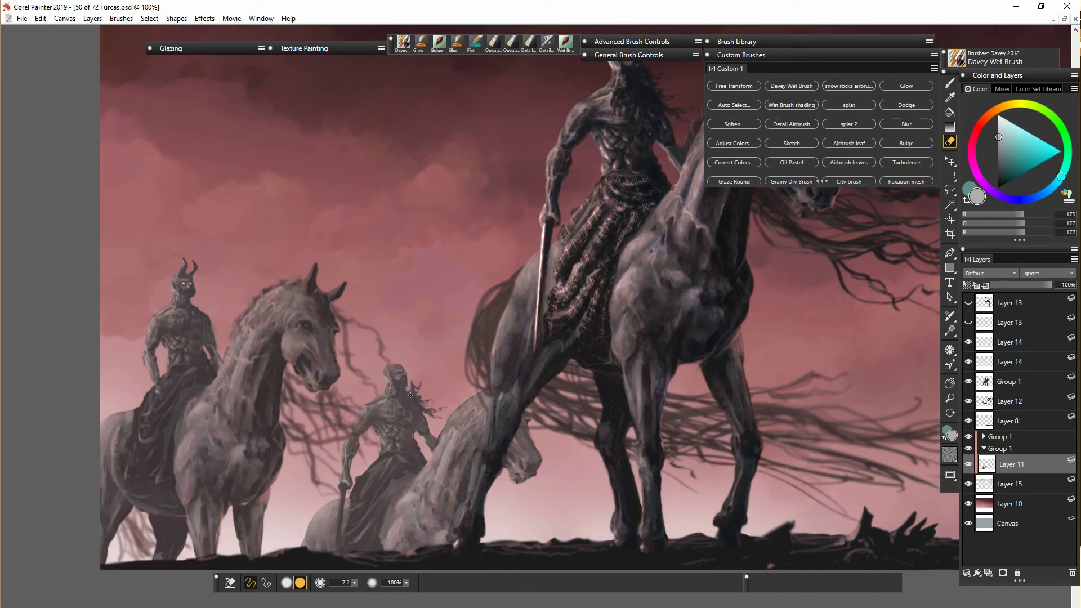
pyautogui.press('b')
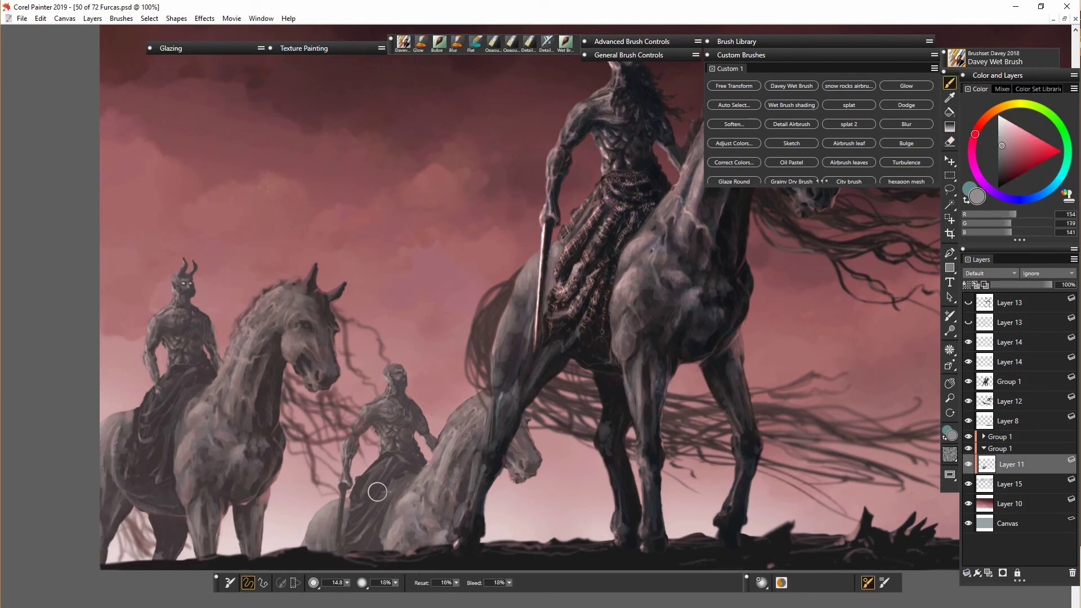
pyautogui.press('n')
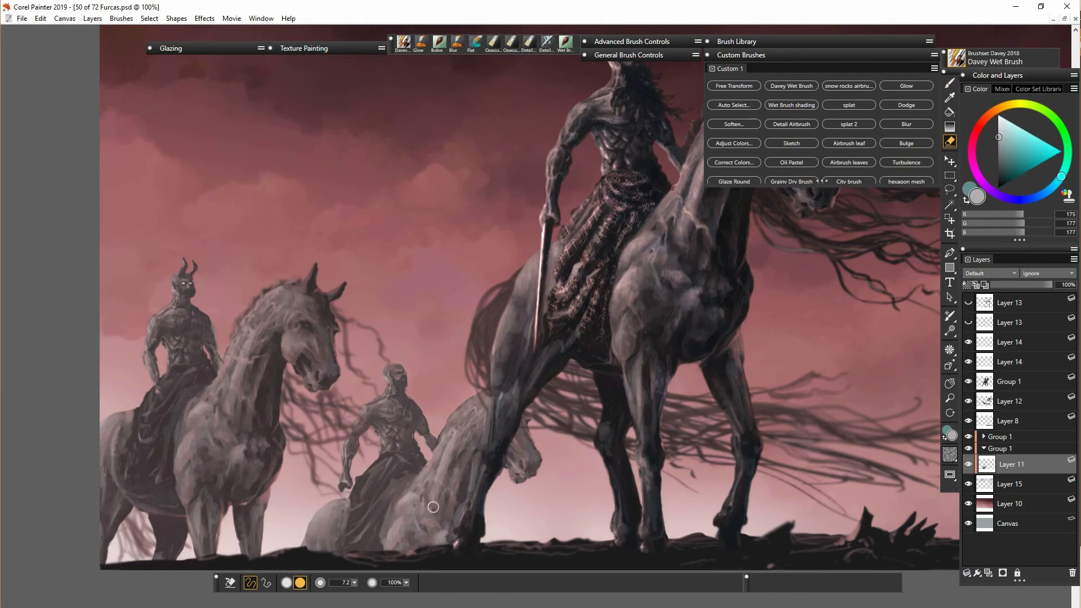
pyautogui.press('b')
# Apply Adjust Colors to Layer 18 in the larger horned rider's group.
pyautogui.click(984, 437)
pyautogui.click(1011, 495)
pyautogui.click(734, 143)
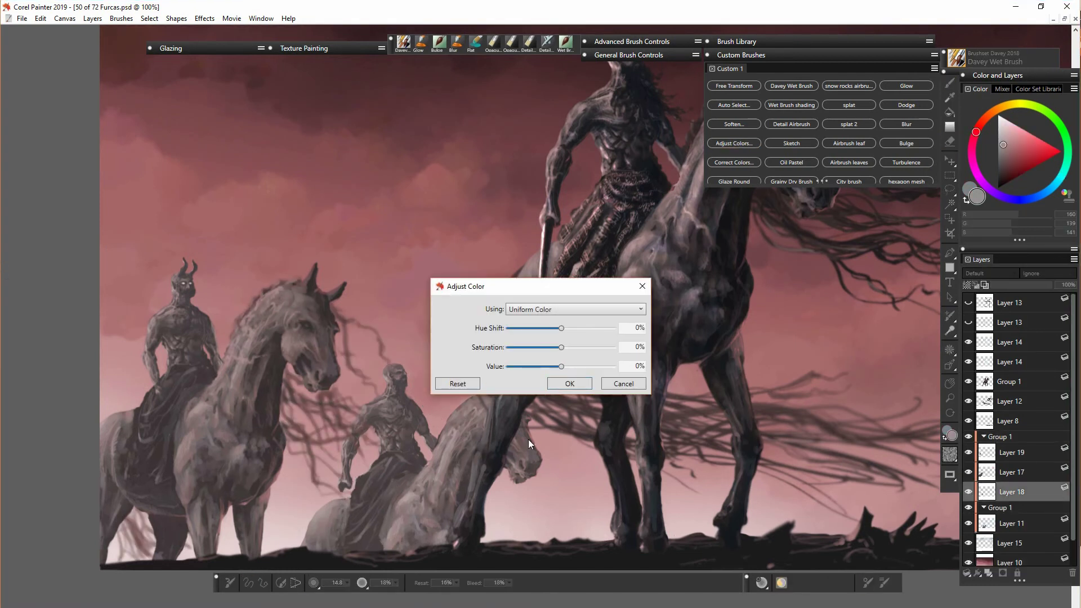
pyautogui.click(569, 383)
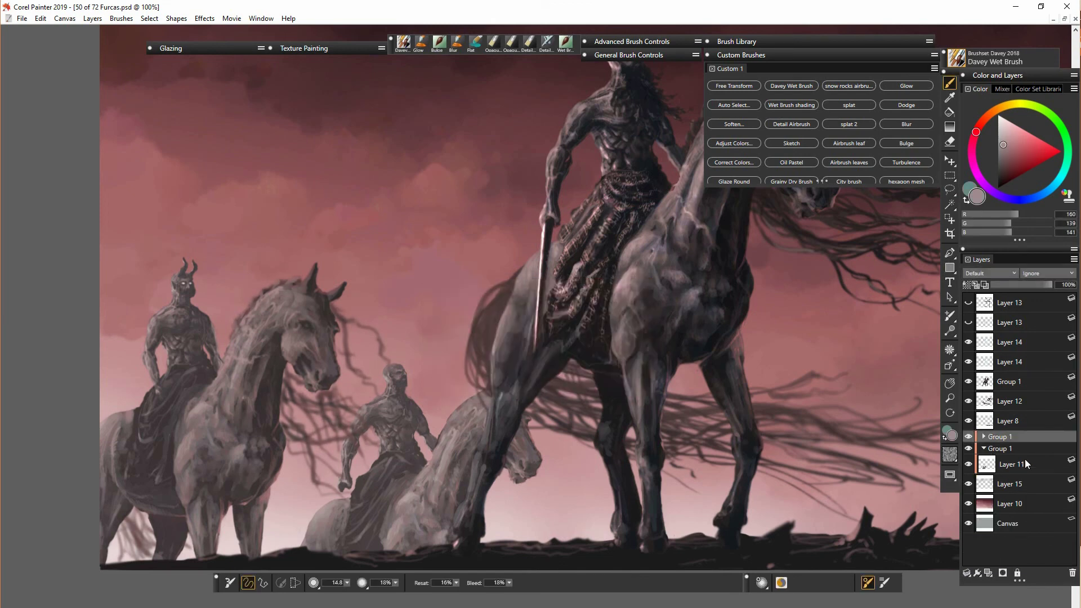
pyautogui.click(984, 436)
# Cut the small rider's forward arm from Layer 11 onto its own layer and reposition it reaching toward the horse's neck.
pyautogui.click(977, 465)
pyautogui.click(953, 195)
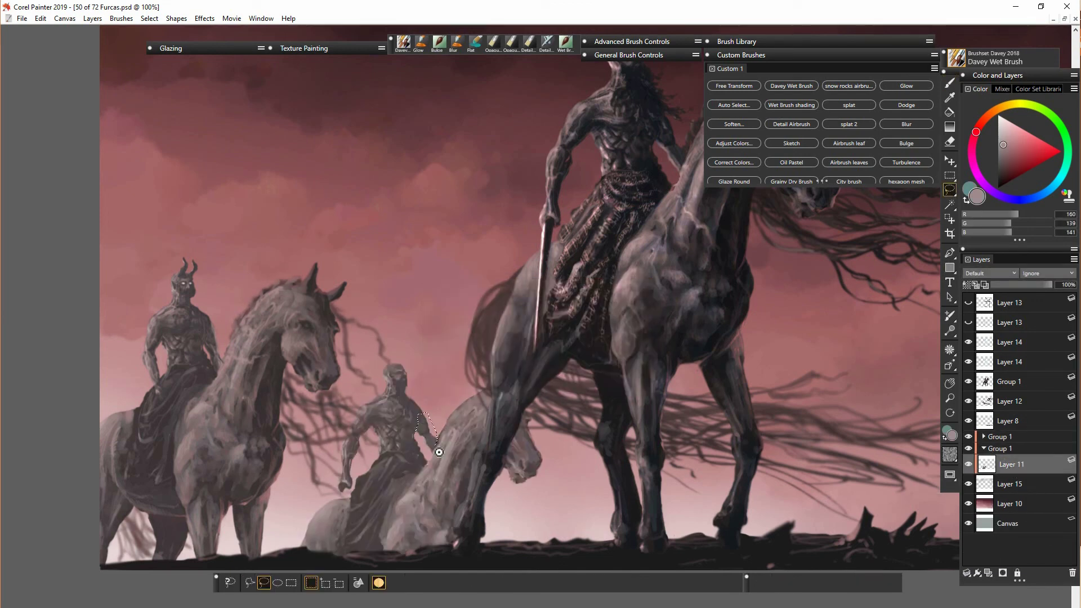
pyautogui.moveTo(439, 452); pyautogui.dragTo(421, 442)
pyautogui.hotkey('ctrl', '=')
pyautogui.moveTo(599, 444); pyautogui.dragTo(659, 276)
pyautogui.rightClick(385, 360)
pyautogui.click(333, 465)
pyautogui.moveTo(1014, 466); pyautogui.dragTo(1016, 492)
pyautogui.click(950, 161)
pyautogui.click(264, 583)
pyautogui.moveTo(422, 401); pyautogui.dragTo(415, 369)
pyautogui.press('Return')
# Duplicate the repositioned arm layer and merge both arm layers with Layer 11.
pyautogui.rightClick(1023, 483)
pyautogui.click(924, 504)
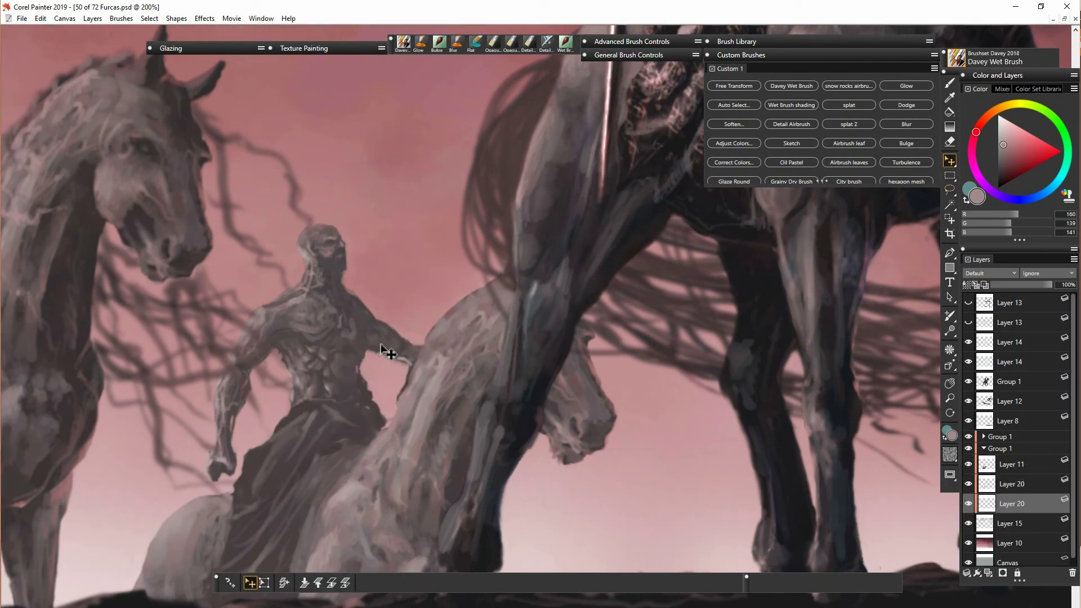
pyautogui.click(972, 465)
pyautogui.hotkey('ctrl', 'e')
pyautogui.hotkey('ctrl', 'e')
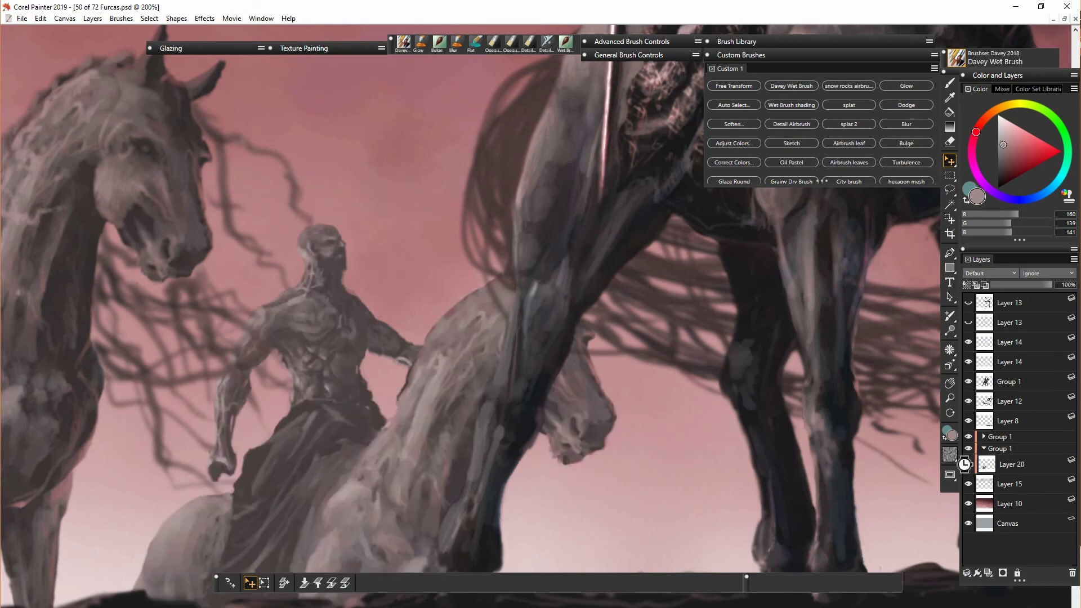
# Cut the small rider's other forearm onto a layer above Layer 20 and rotate it so the hand rests at his hip.
pyautogui.press('l')
pyautogui.moveTo(241, 369); pyautogui.dragTo(235, 376)
pyautogui.rightClick(239, 379)
pyautogui.click(186, 434)
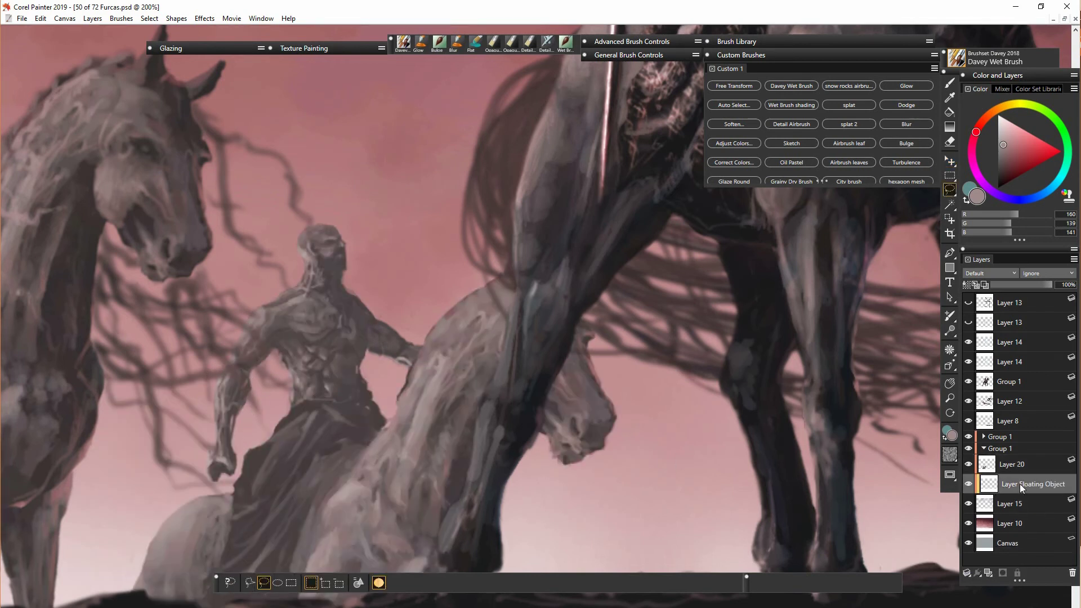
pyautogui.moveTo(1021, 485); pyautogui.dragTo(1022, 494)
pyautogui.click(1018, 485)
pyautogui.click(950, 165)
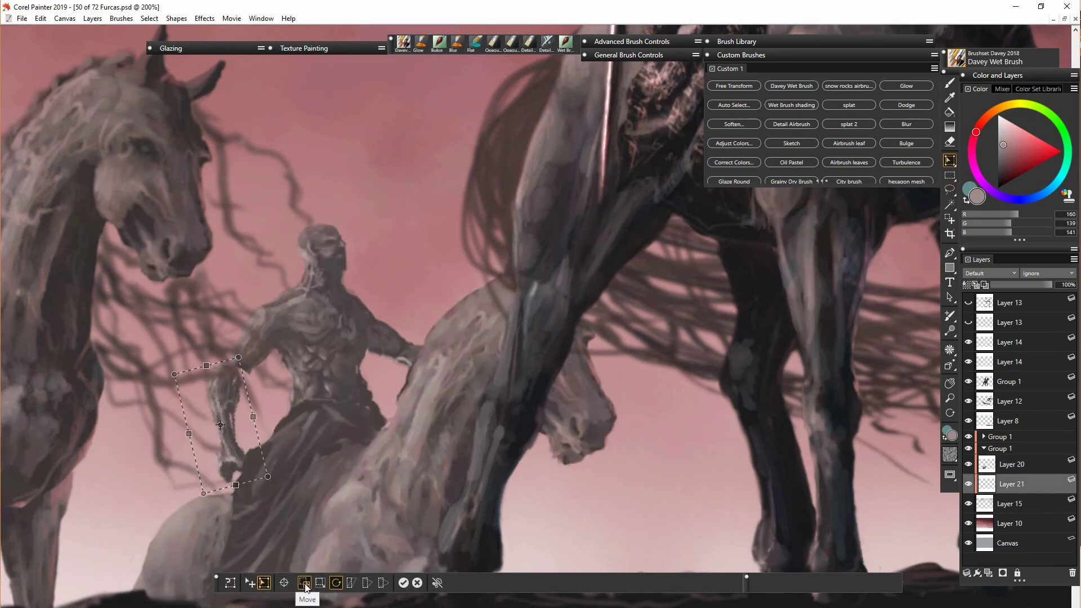
pyautogui.moveTo(1018, 473); pyautogui.dragTo(1013, 460)
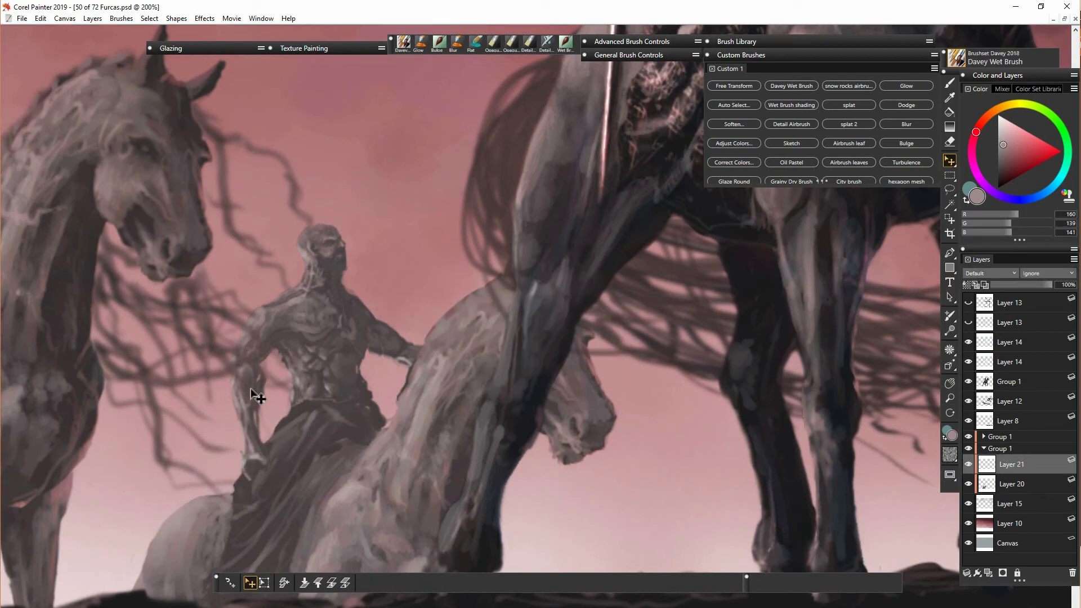
# Repaint the small rider's face and add two curved horns on Layer 20 with the Davey Wet Brush, using sampled tones.
pyautogui.press('b')
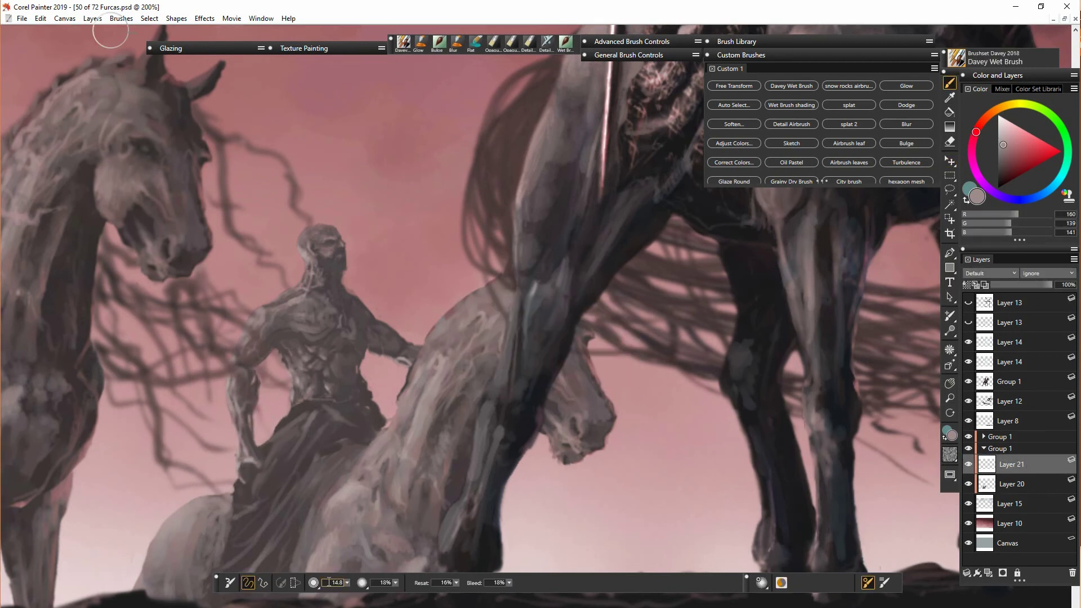
pyautogui.keyDown('alt'); pyautogui.click(345, 260); pyautogui.keyUp('alt')
pyautogui.click(1012, 485)
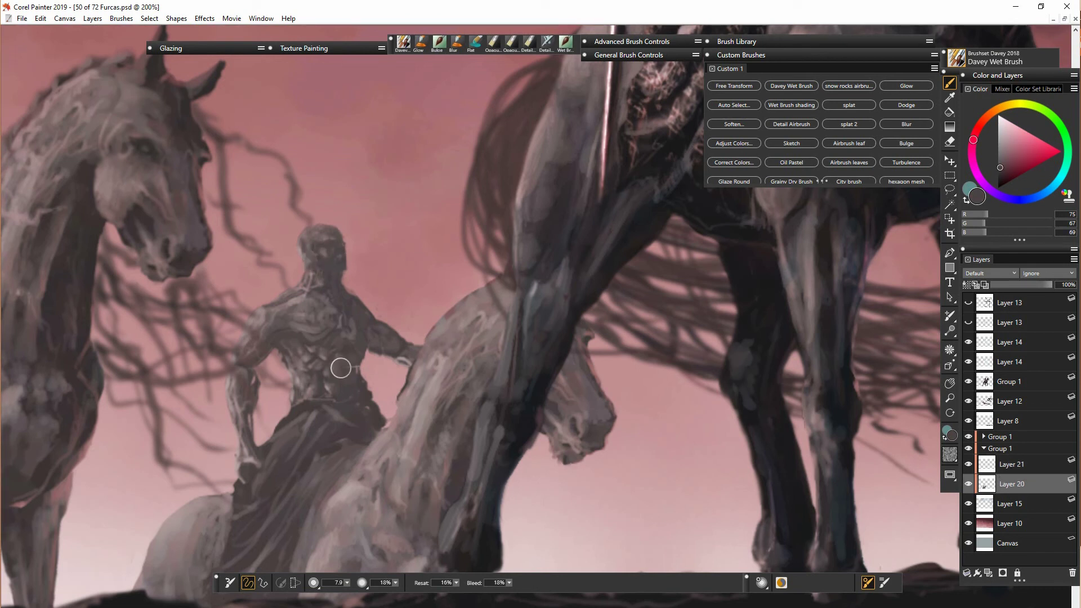
pyautogui.keyDown('alt'); pyautogui.click(332, 259); pyautogui.keyUp('alt')
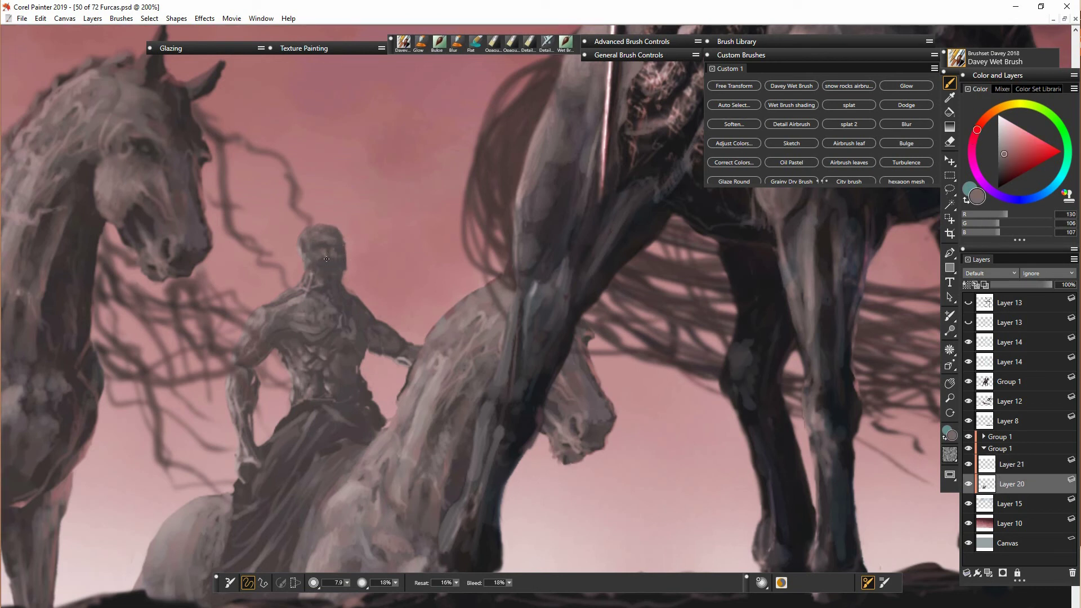
pyautogui.keyDown('alt'); pyautogui.click(319, 225); pyautogui.keyUp('alt')
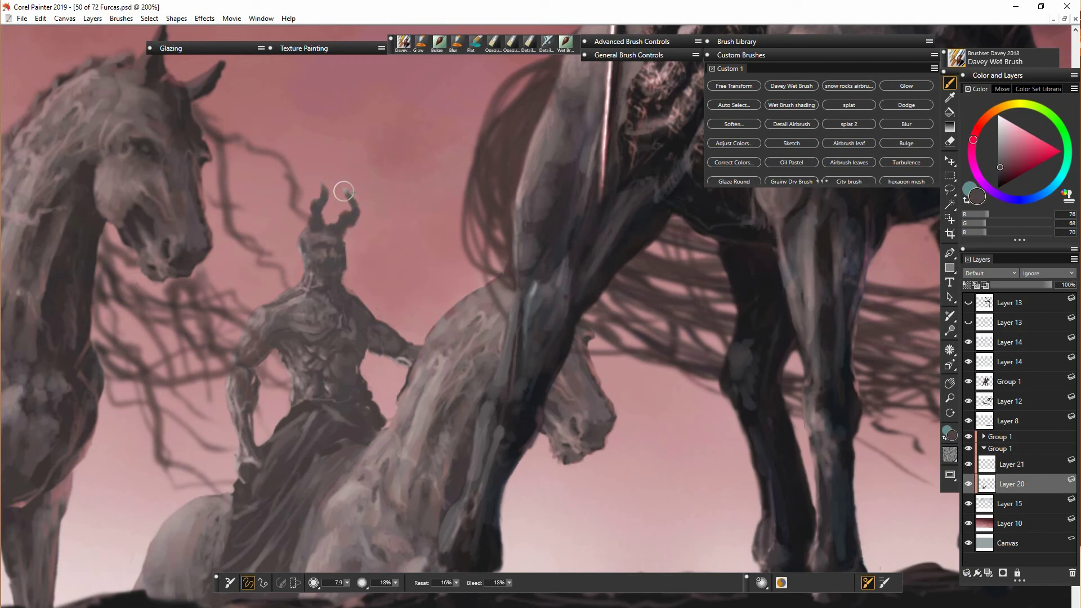
# Brighten the small rider's eyes and body highlights with the Glow brush and merge Layer 21 with Layer 20.
pyautogui.click(418, 42)
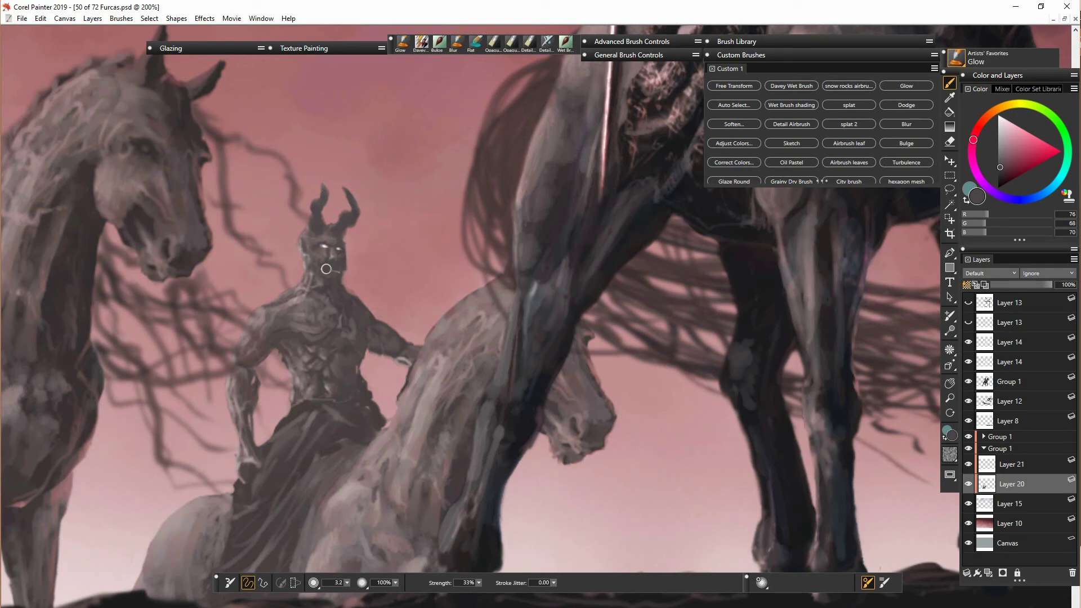
pyautogui.click(1015, 465)
pyautogui.keyDown('shift'); pyautogui.click(1020, 485); pyautogui.keyUp('shift')
pyautogui.hotkey('ctrl', 'e')
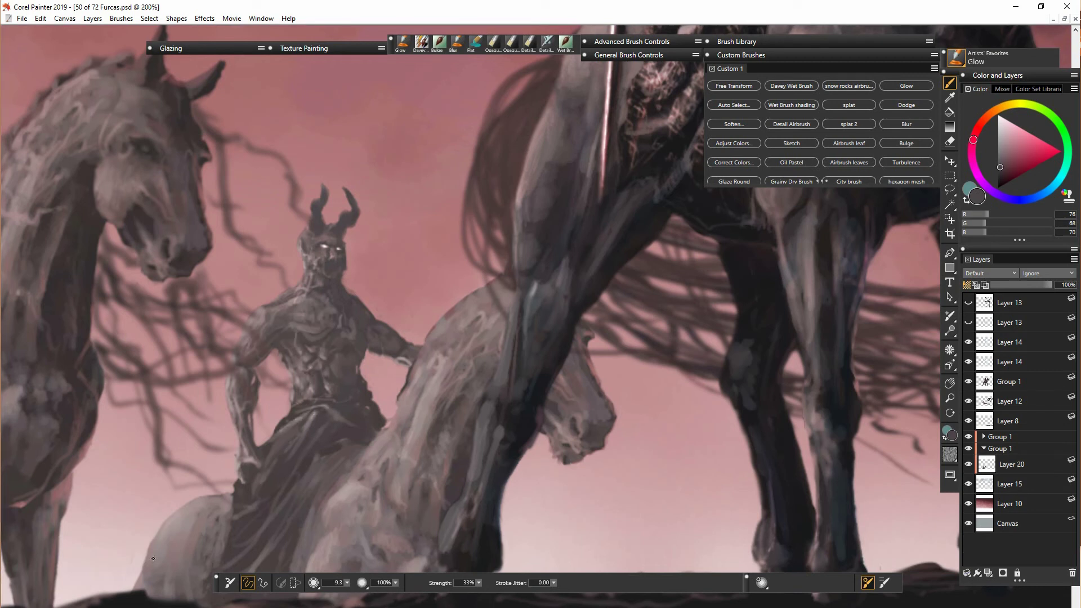
# Lighten the small horse's rump, chest and neck with the Glow brush and a large Dodge brush at 1% opacity.
pyautogui.moveTo(153, 558)
pyautogui.mouseDown()
pyautogui.moveTo(162, 563)
pyautogui.moveTo(191, 507)
pyautogui.mouseUp()
pyautogui.moveTo(323, 529); pyautogui.dragTo(360, 490)
pyautogui.moveTo(411, 450); pyautogui.dragTo(442, 366)
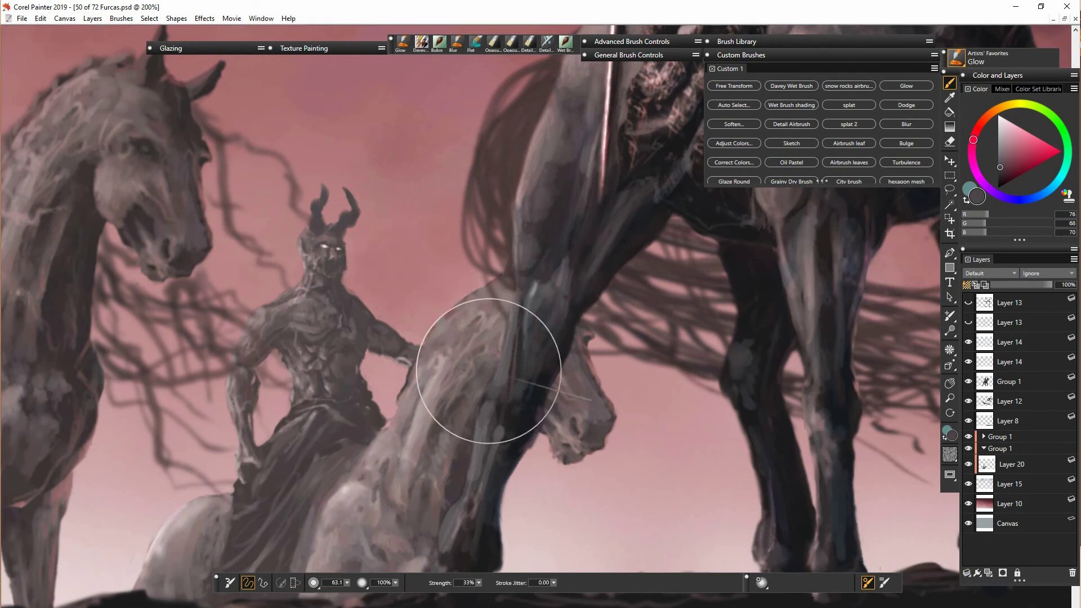
pyautogui.click(906, 105)
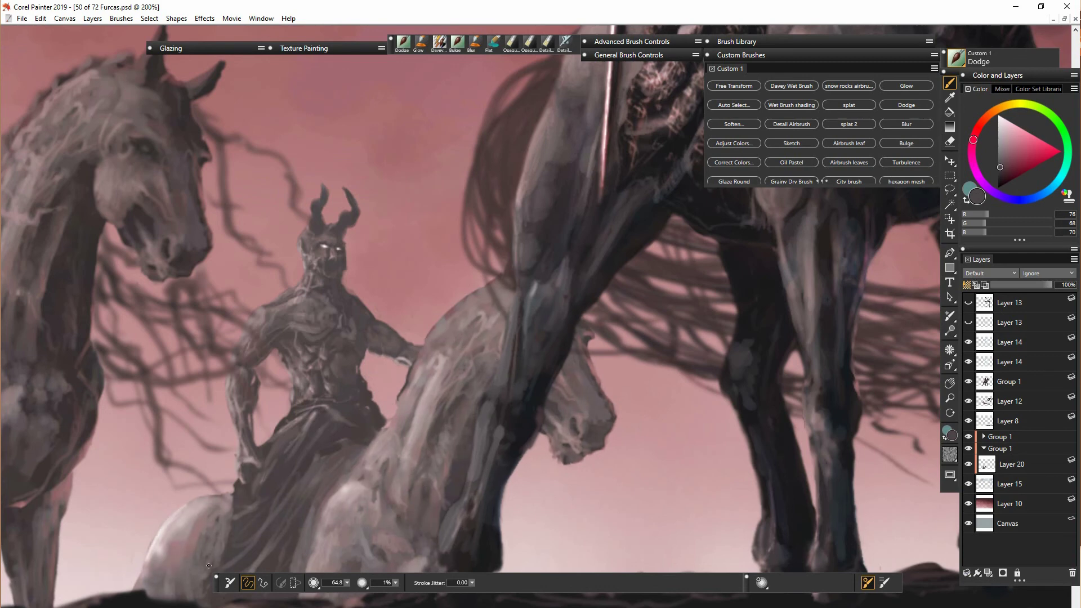
pyautogui.moveTo(208, 565); pyautogui.dragTo(188, 537)
# Collapse the small rider's Group 1 into a single layer and apply a Gaussian Soften to it.
pyautogui.moveTo(576, 410); pyautogui.dragTo(656, 287)
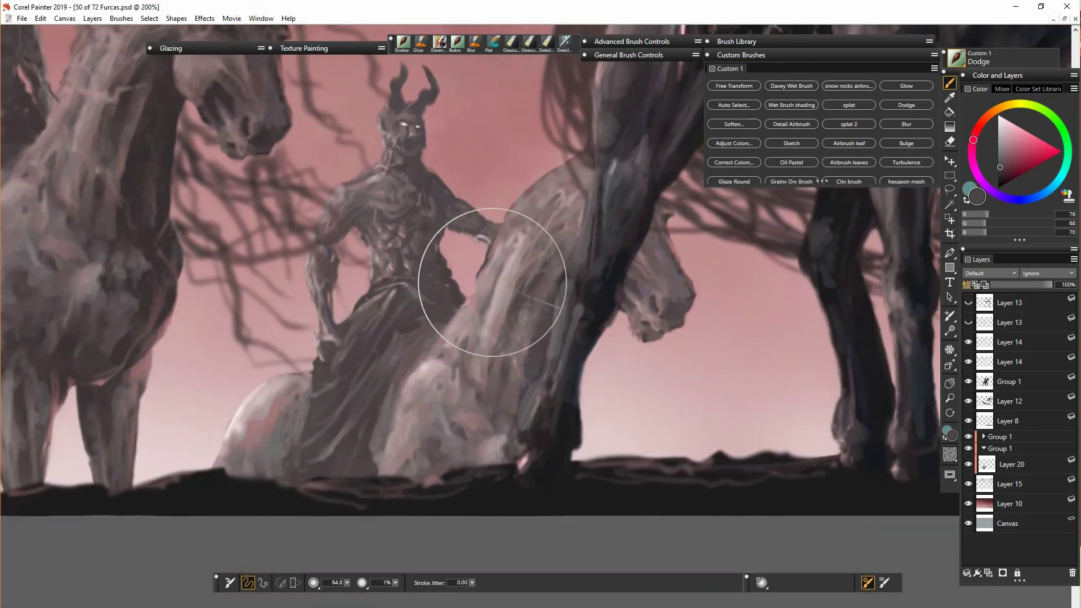
pyautogui.hotkey('ctrl', '-')
pyautogui.click(999, 449)
pyautogui.click(966, 573)
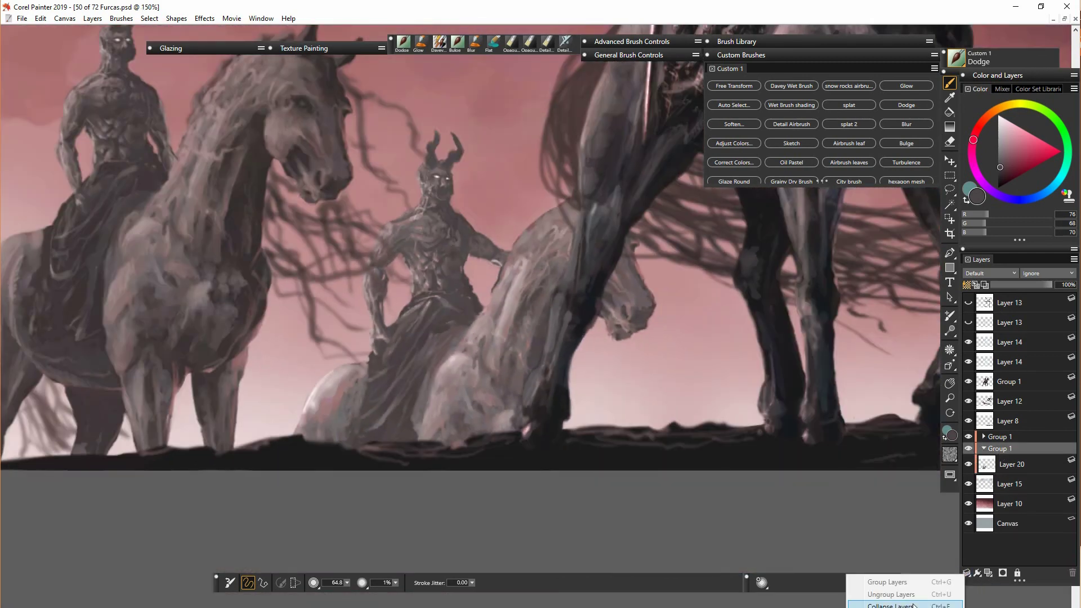
pyautogui.click(913, 606)
pyautogui.click(1016, 457)
pyautogui.click(734, 124)
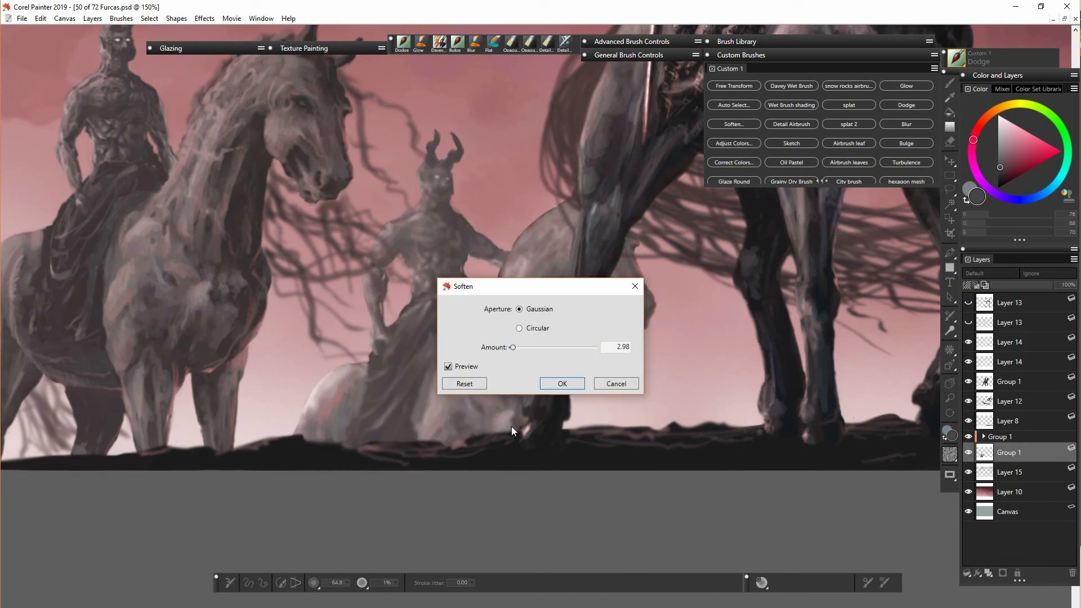
pyautogui.moveTo(512, 348); pyautogui.dragTo(513, 349)
pyautogui.click(561, 383)
# Add a new layer above Layer 15 and paint flowing dark mane strands under the small horse's head with the Davey Wet Brush.
pyautogui.click(1015, 473)
pyautogui.hotkey('ctrl', 'shift', 'n')
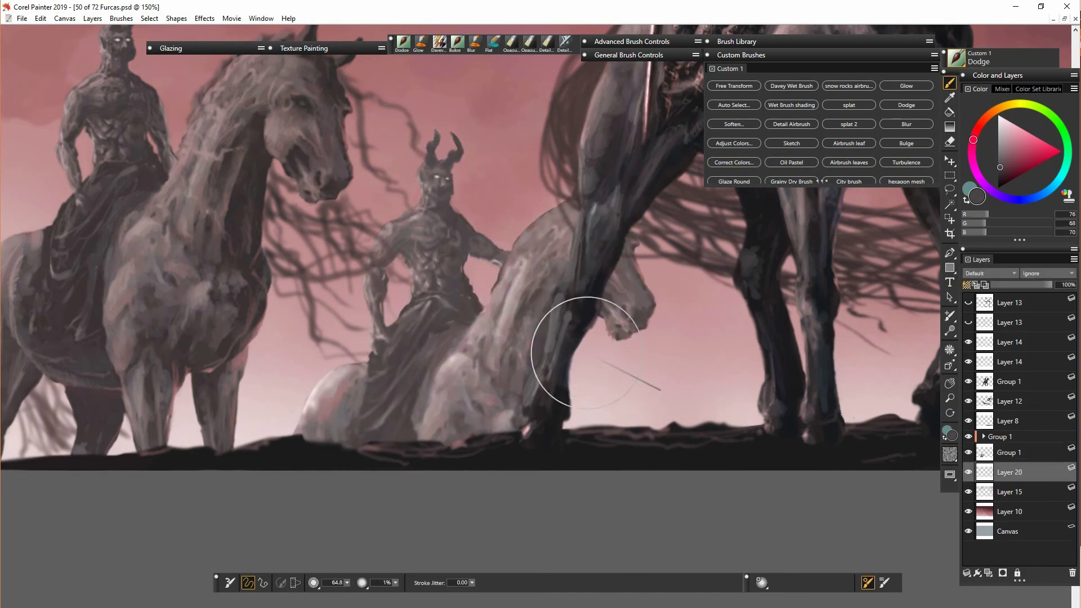
pyautogui.click(439, 44)
pyautogui.keyDown('alt'); pyautogui.click(643, 325); pyautogui.keyUp('alt')
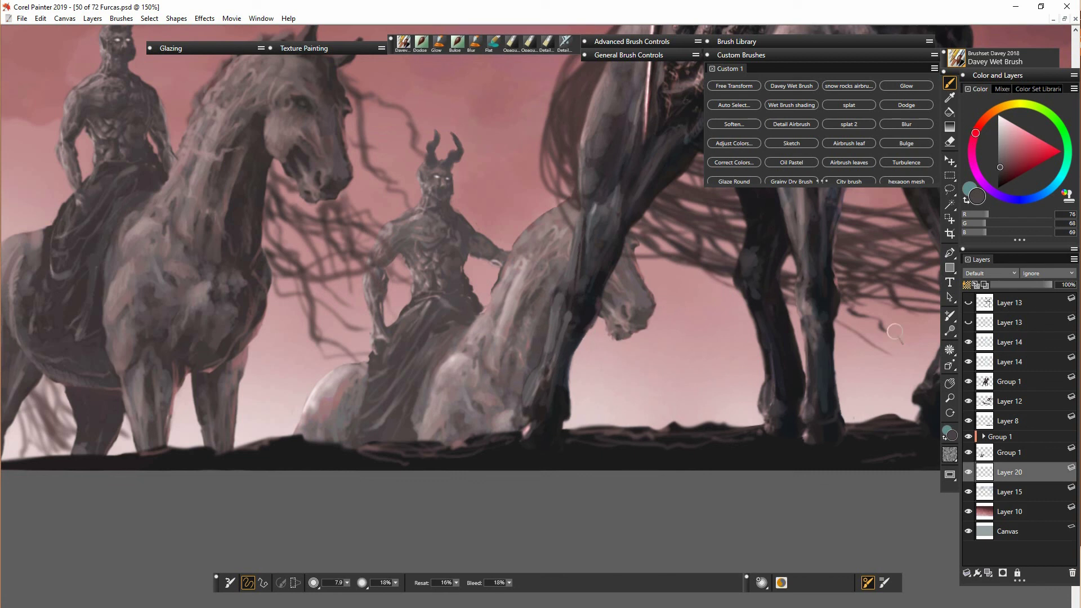
pyautogui.moveTo(579, 380); pyautogui.dragTo(681, 400)
pyautogui.moveTo(576, 349); pyautogui.dragTo(695, 371)
pyautogui.moveTo(695, 325); pyautogui.dragTo(656, 337)
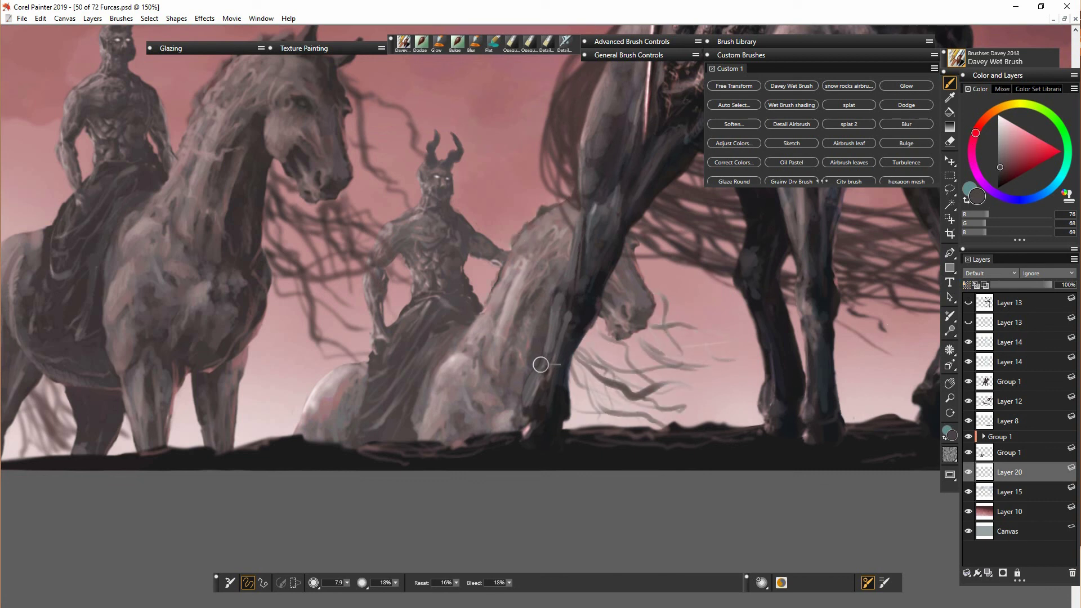
# Paint curved tail strands behind the small horse's rump and extend its mane.
pyautogui.moveTo(308, 395); pyautogui.dragTo(288, 432)
pyautogui.moveTo(323, 377); pyautogui.dragTo(259, 440)
pyautogui.moveTo(309, 394); pyautogui.dragTo(268, 438)
pyautogui.moveTo(604, 351); pyautogui.dragTo(652, 367)
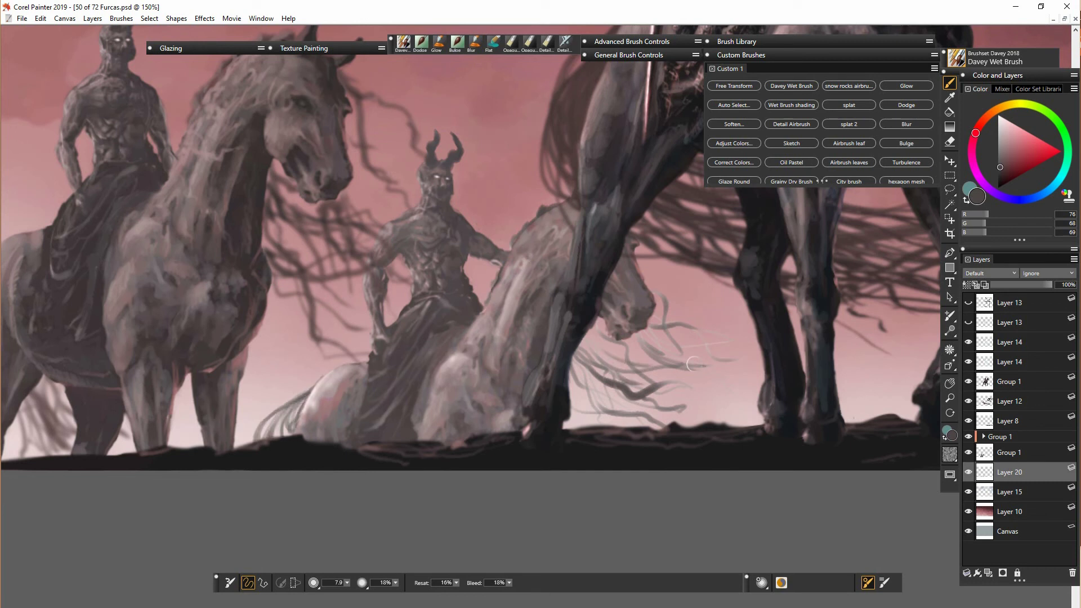
# Reduce the brush size to 3.7 and paint finer wispy strands through the small horse's mane.
pyautogui.moveTo(347, 583); pyautogui.dragTo(311, 595)
pyautogui.moveTo(604, 345); pyautogui.dragTo(695, 368)
pyautogui.moveTo(648, 394); pyautogui.dragTo(757, 390)
pyautogui.moveTo(602, 382)
pyautogui.mouseDown()
pyautogui.moveTo(642, 410)
pyautogui.moveTo(640, 425)
pyautogui.mouseUp()
pyautogui.moveTo(633, 344)
pyautogui.mouseDown()
pyautogui.moveTo(679, 383)
pyautogui.moveTo(722, 376)
pyautogui.mouseUp()
pyautogui.moveTo(669, 330); pyautogui.dragTo(714, 353)
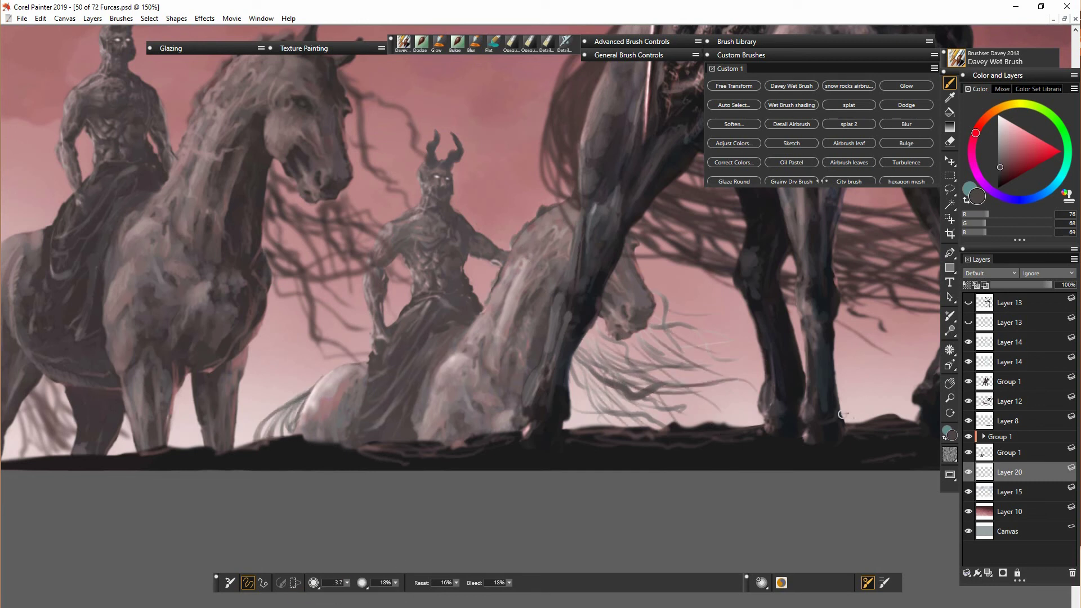
pyautogui.moveTo(585, 334); pyautogui.dragTo(639, 415)
pyautogui.moveTo(589, 355); pyautogui.dragTo(615, 336)
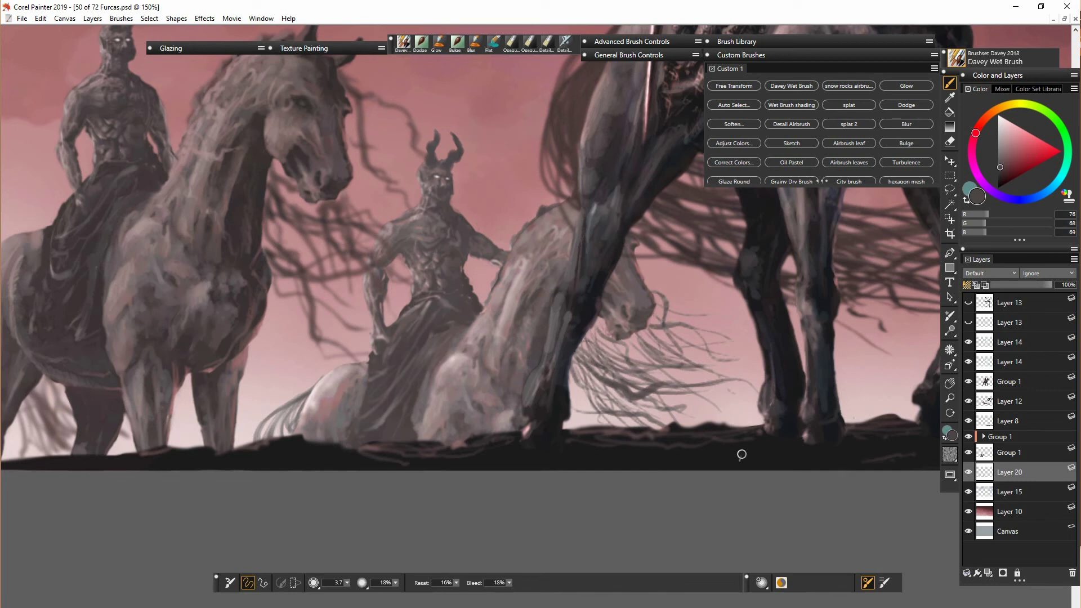
# Soften the small horse's mane strands with the Blur brush and merge the rider's Group 1 layer with Layer 20.
pyautogui.click(476, 42)
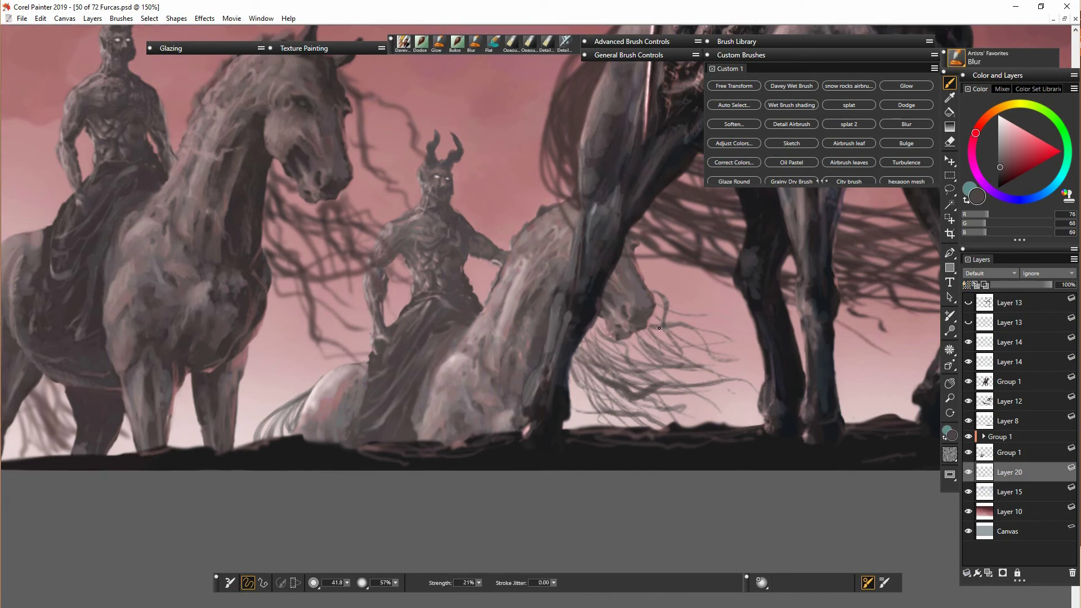
pyautogui.keyDown('ctrl'); pyautogui.click(374, 361); pyautogui.keyUp('ctrl')
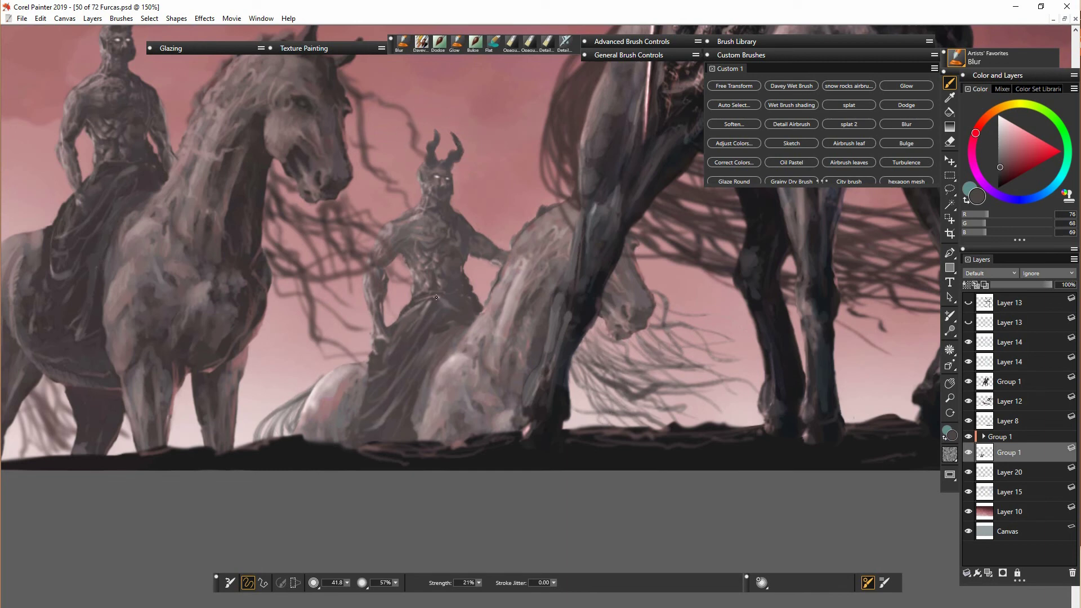
pyautogui.keyDown('shift'); pyautogui.click(1006, 479); pyautogui.keyUp('shift')
pyautogui.hotkey('ctrl', 'e')
# Duplicate the small rider's Layer 20, scale the copy down and place it behind the main horse's front legs.
pyautogui.rightClick(1019, 454)
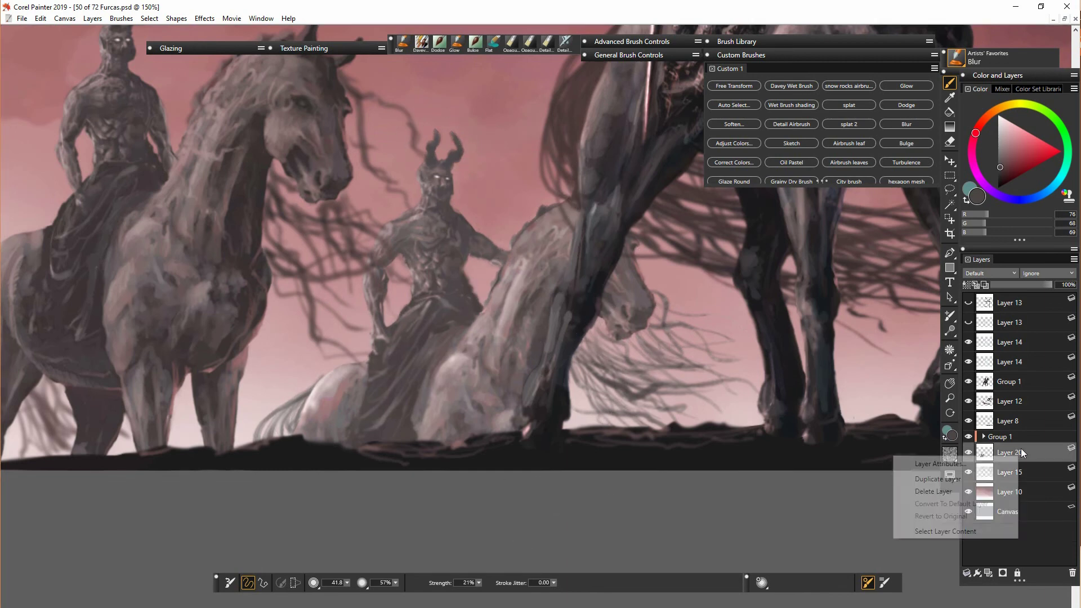
pyautogui.click(932, 479)
pyautogui.hotkey('ctrl', '-')
pyautogui.hotkey('ctrl', '-')
pyautogui.moveTo(767, 426); pyautogui.dragTo(665, 498)
pyautogui.press('f')
pyautogui.moveTo(409, 386); pyautogui.dragTo(703, 421)
pyautogui.hotkey('ctrl', 'alt', 't')
pyautogui.moveTo(774, 354); pyautogui.dragTo(731, 394)
pyautogui.press('Return')
pyautogui.moveTo(678, 439); pyautogui.dragTo(680, 403)
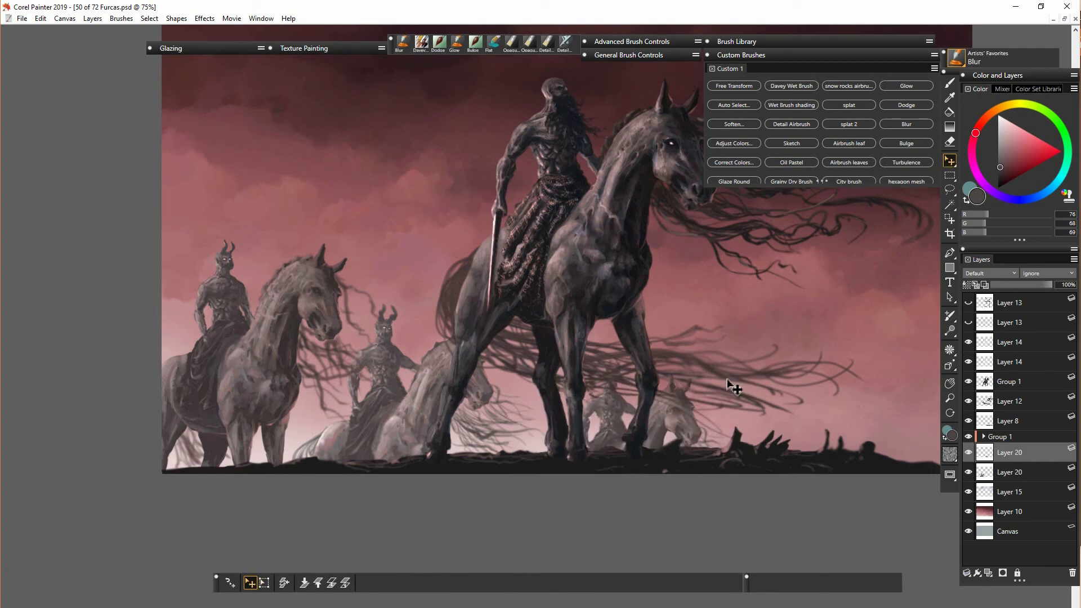
# Move the smallest rider behind the main horse's hind legs and put the original Layer 20 above its layer.
pyautogui.click(332, 584)
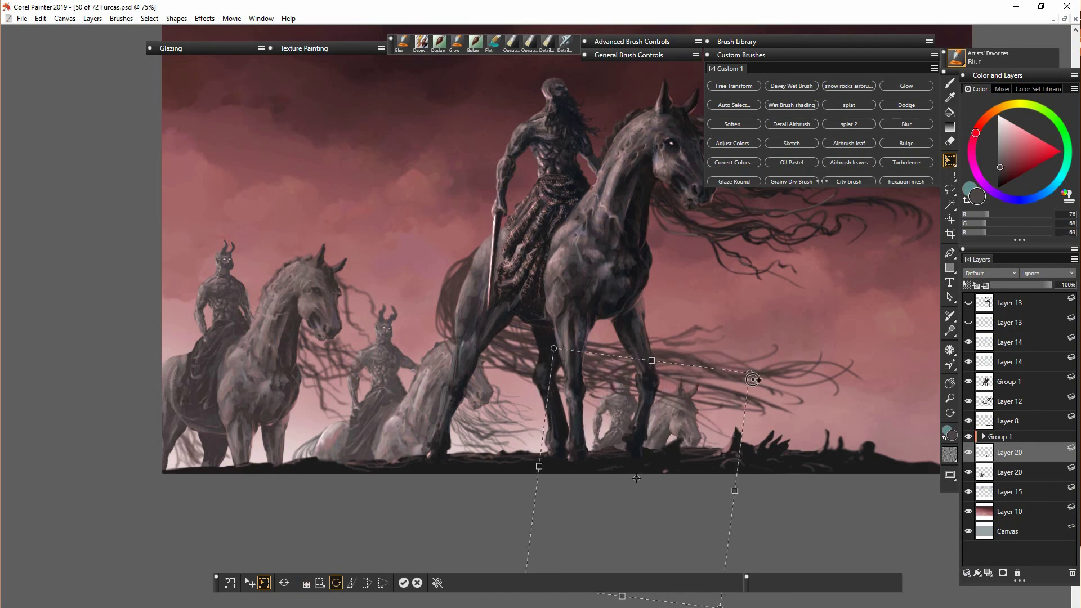
pyautogui.press('Escape')
pyautogui.moveTo(700, 427); pyautogui.dragTo(566, 422)
pyautogui.moveTo(1014, 470); pyautogui.dragTo(1012, 453)
pyautogui.click(1003, 476)
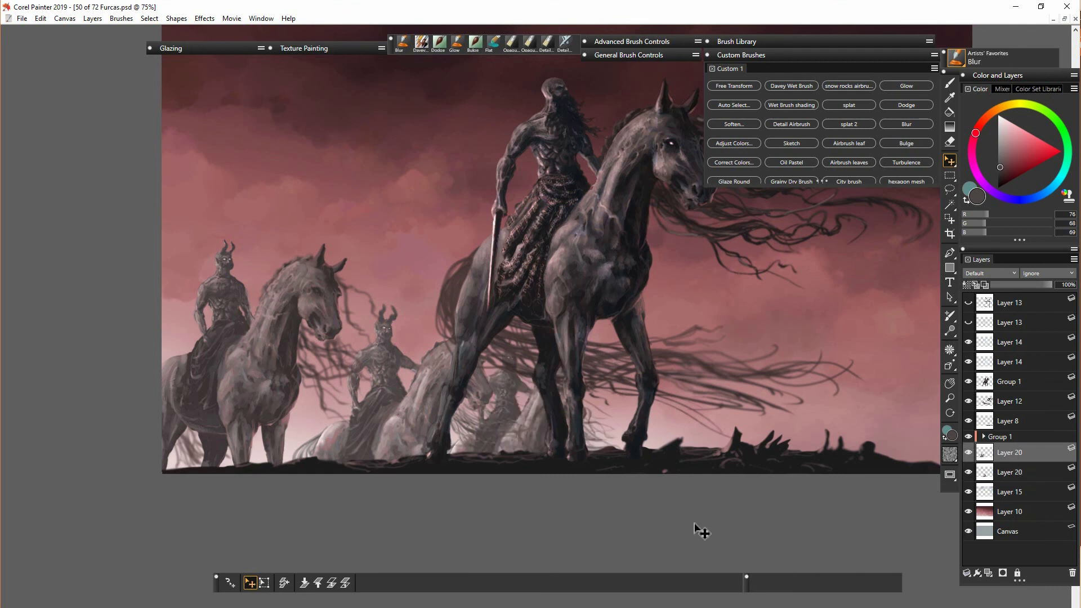
# Clean up and repaint the smallest rider on the lower Layer 20 with the Eraser and Davey Wet Brush, and expand Group 1.
pyautogui.press('e')
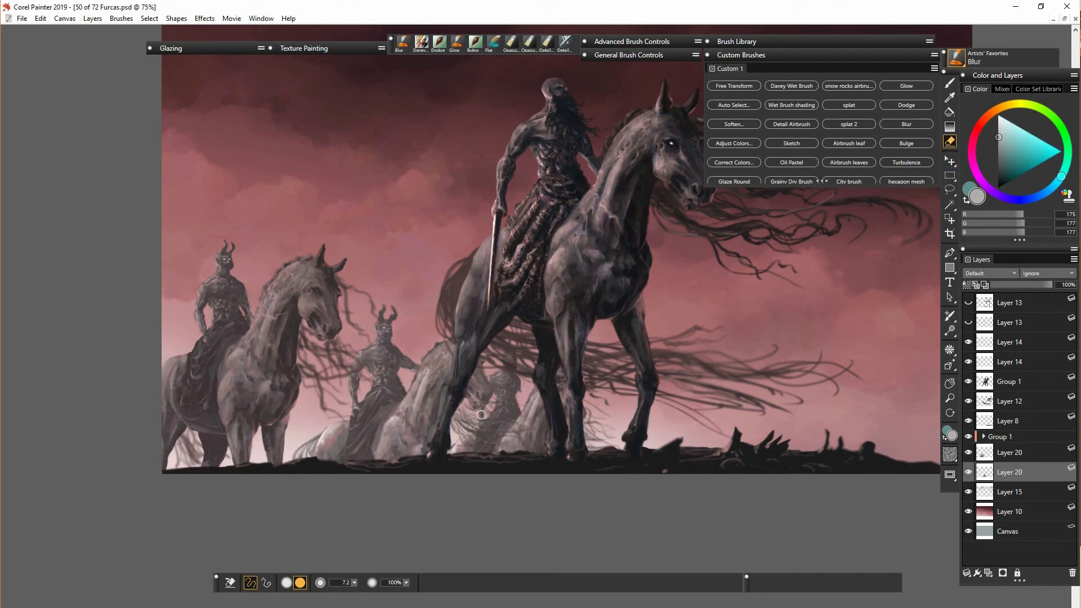
pyautogui.press('b')
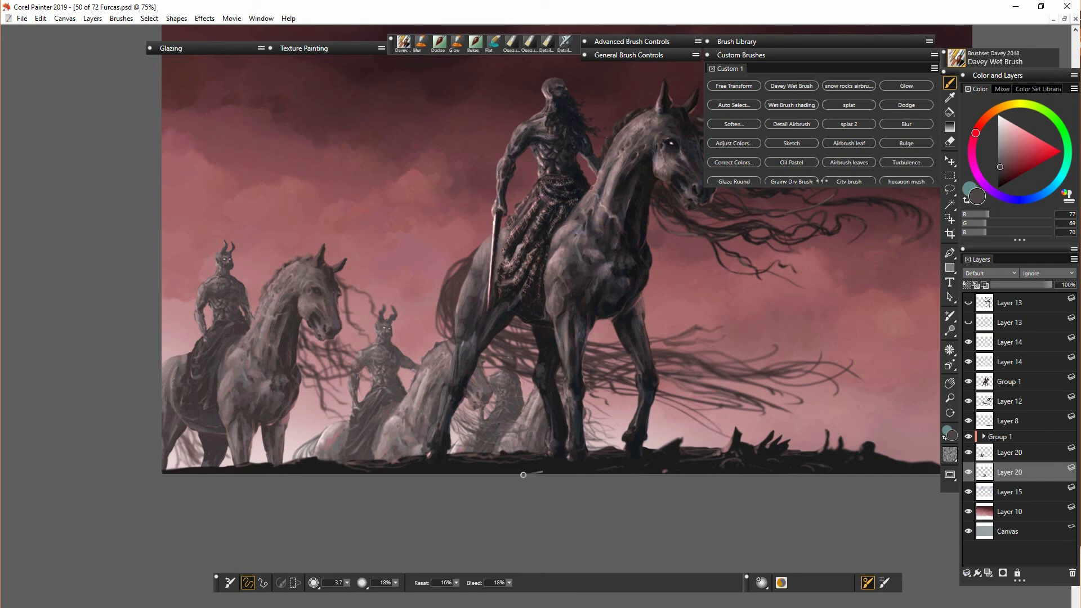
pyautogui.click(983, 437)
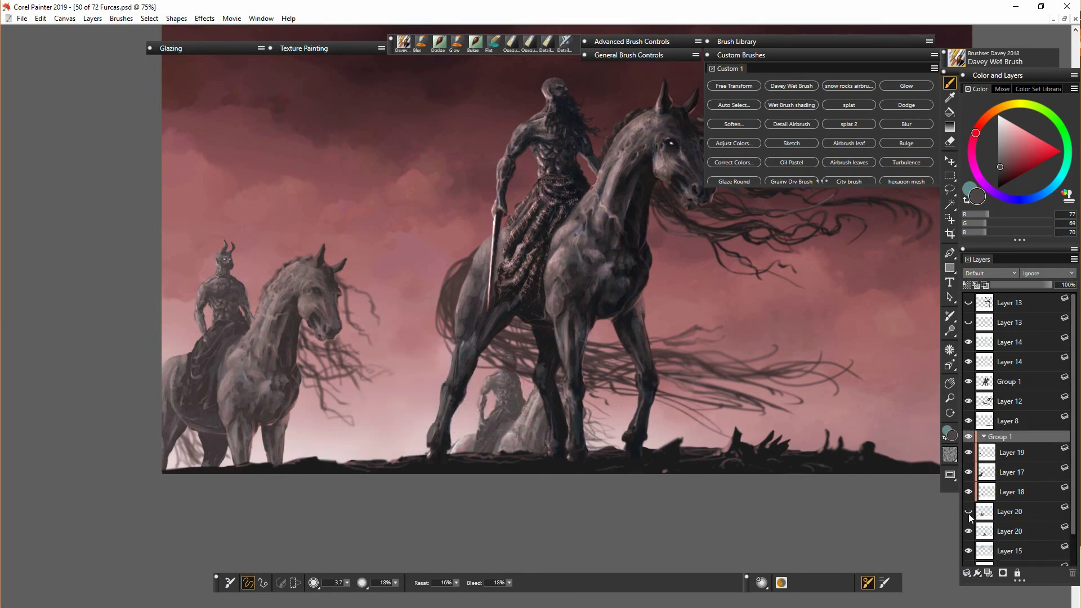
# Scale the middle rider's Layer 20 to 90% and move it closer behind the main horse's hind leg.
pyautogui.click(40, 18)
pyautogui.moveTo(123, 199)
pyautogui.click(205, 208)
pyautogui.write('90')
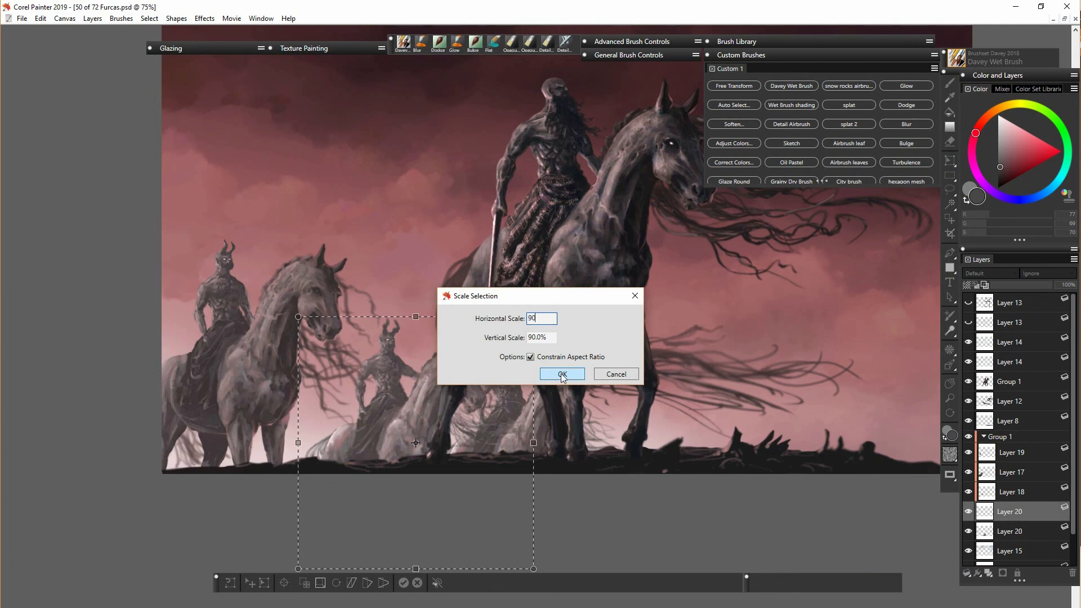
pyautogui.click(561, 374)
pyautogui.moveTo(404, 435); pyautogui.dragTo(430, 457)
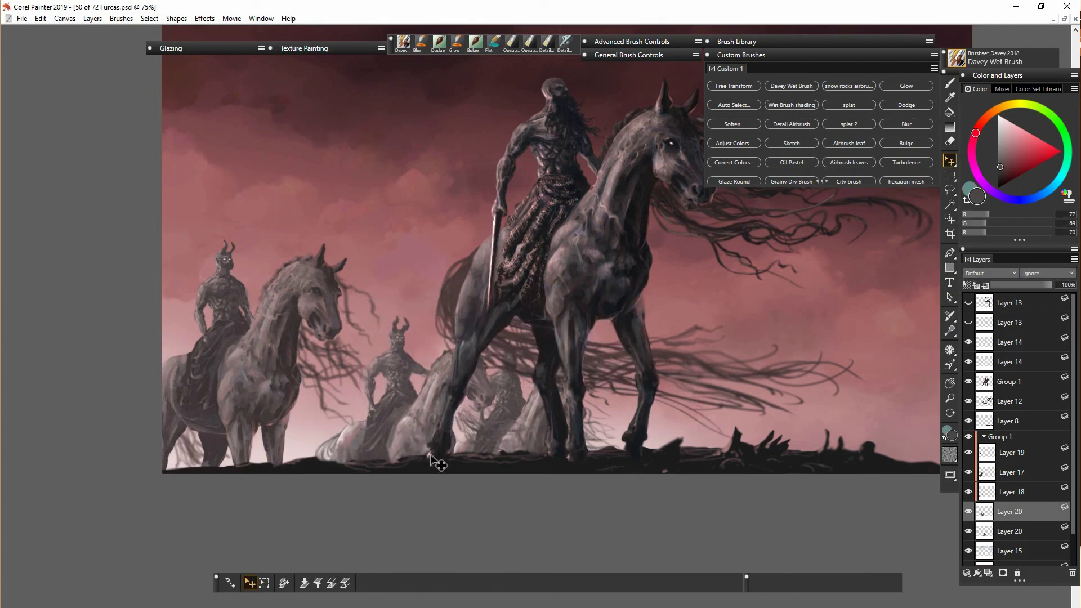
# Shift the large background rider's Group 1 slightly up and outward, and paint a straight dark spear across the rider with Davey Wet Brush.
pyautogui.click(1014, 438)
pyautogui.moveTo(281, 419)
pyautogui.mouseDown()
pyautogui.moveTo(285, 410)
pyautogui.moveTo(268, 411)
pyautogui.mouseUp()
pyautogui.click(403, 43)
pyautogui.click(263, 583)
pyautogui.keyDown('alt'); pyautogui.click(234, 391); pyautogui.keyUp('alt')
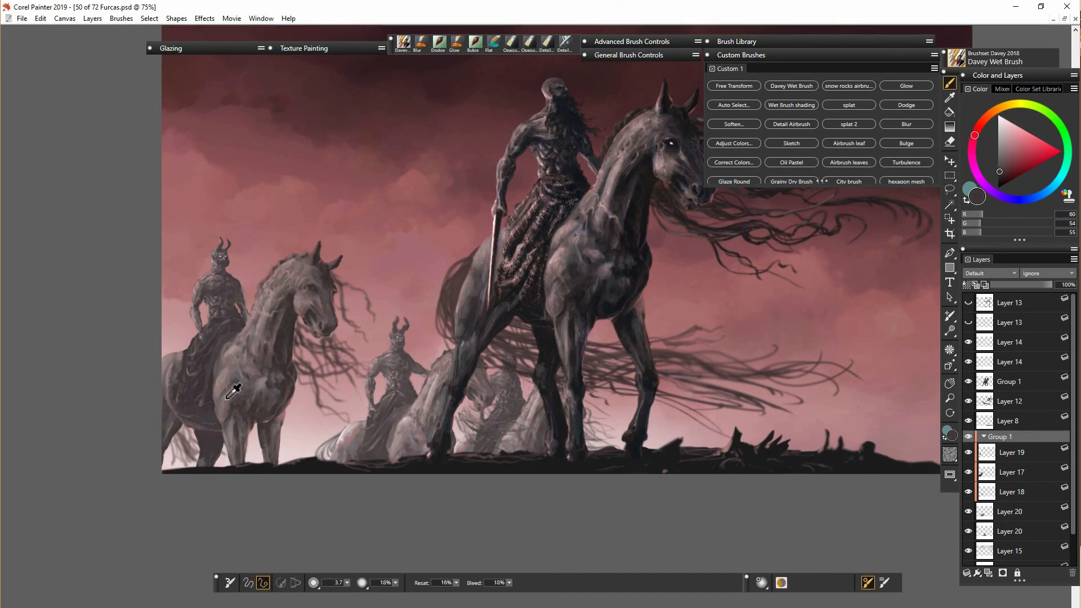
pyautogui.click(234, 391)
pyautogui.click(622, 373)
pyautogui.click(1011, 453)
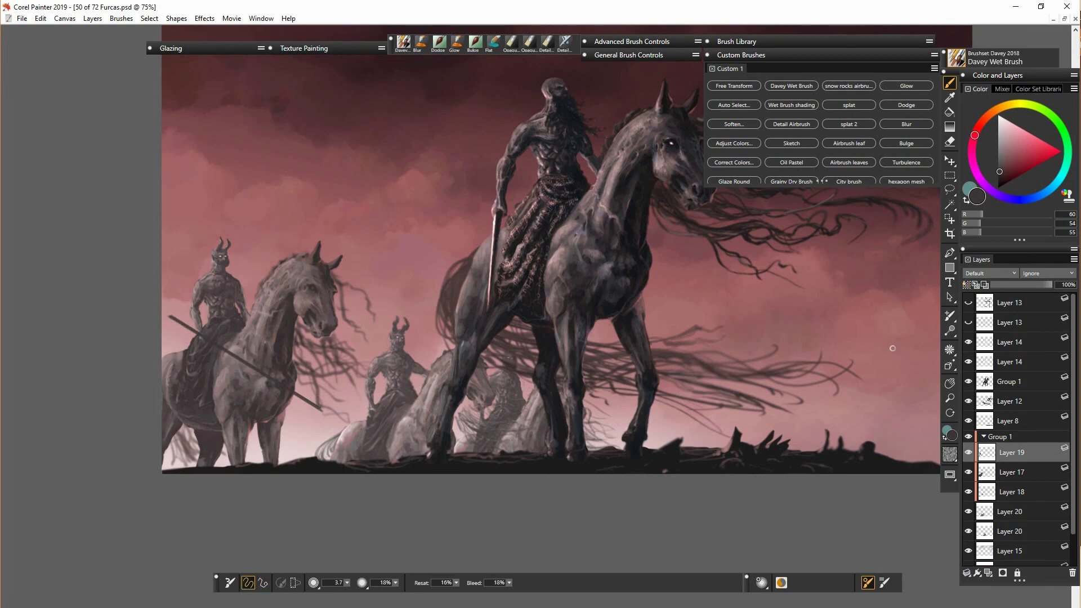
# Add lighter accents along the spear on Layer 19, and soften the spear and horse layers with the Blur brush.
pyautogui.press('n')
pyautogui.press('b')
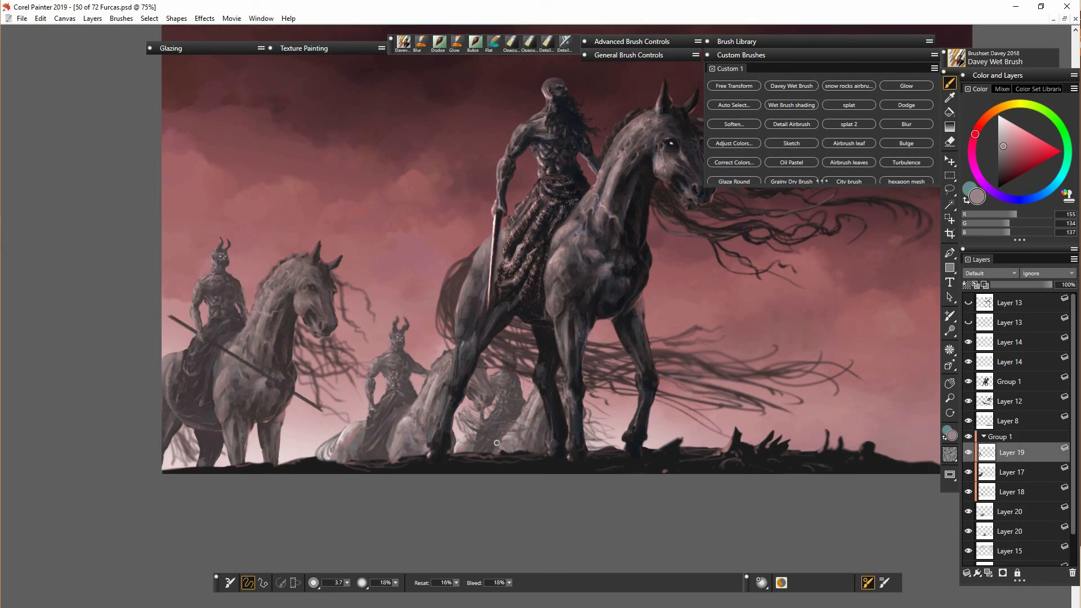
pyautogui.keyDown('alt'); pyautogui.click(239, 367); pyautogui.keyUp('alt')
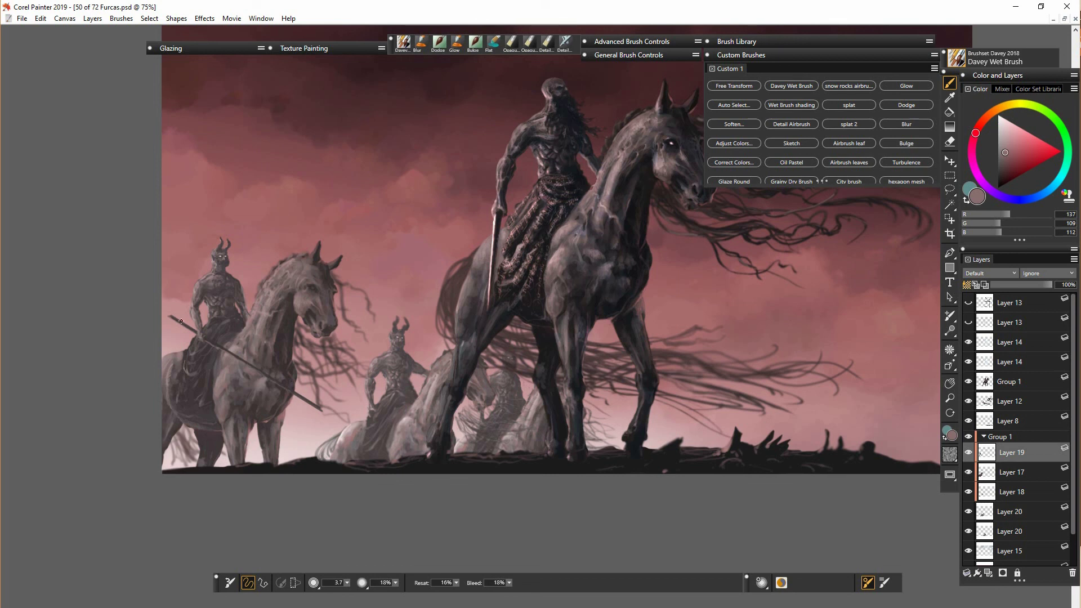
pyautogui.click(417, 42)
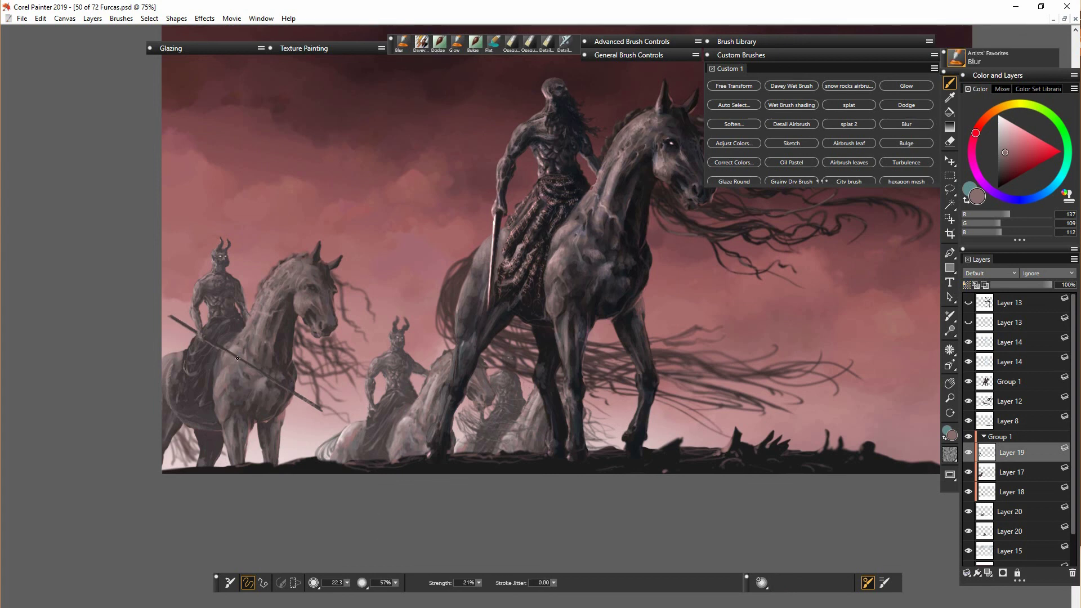
pyautogui.click(1012, 472)
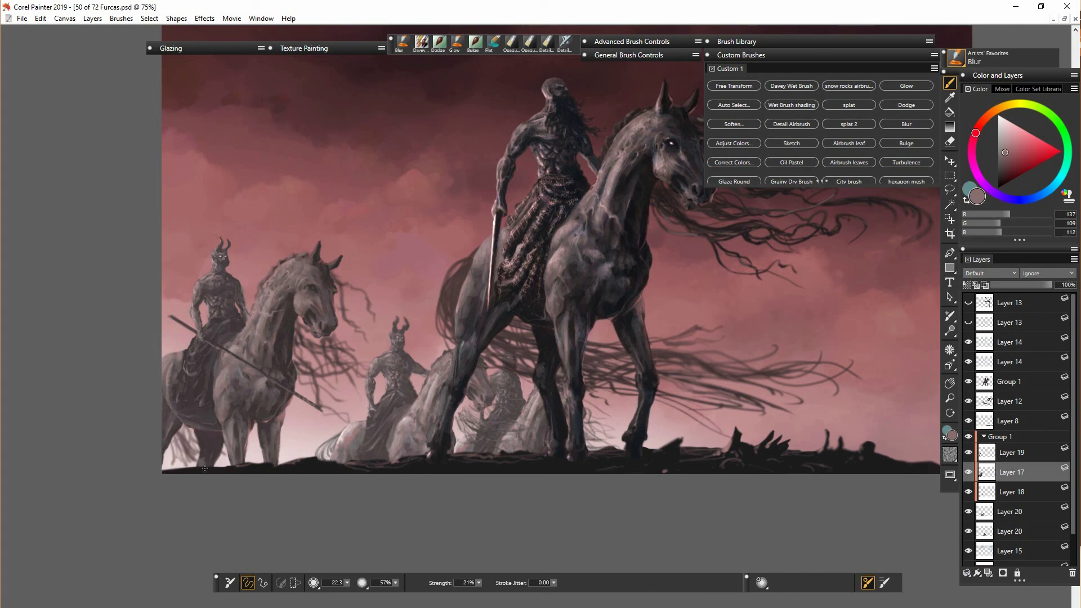
pyautogui.hotkey('alt', '[')
pyautogui.press('f')
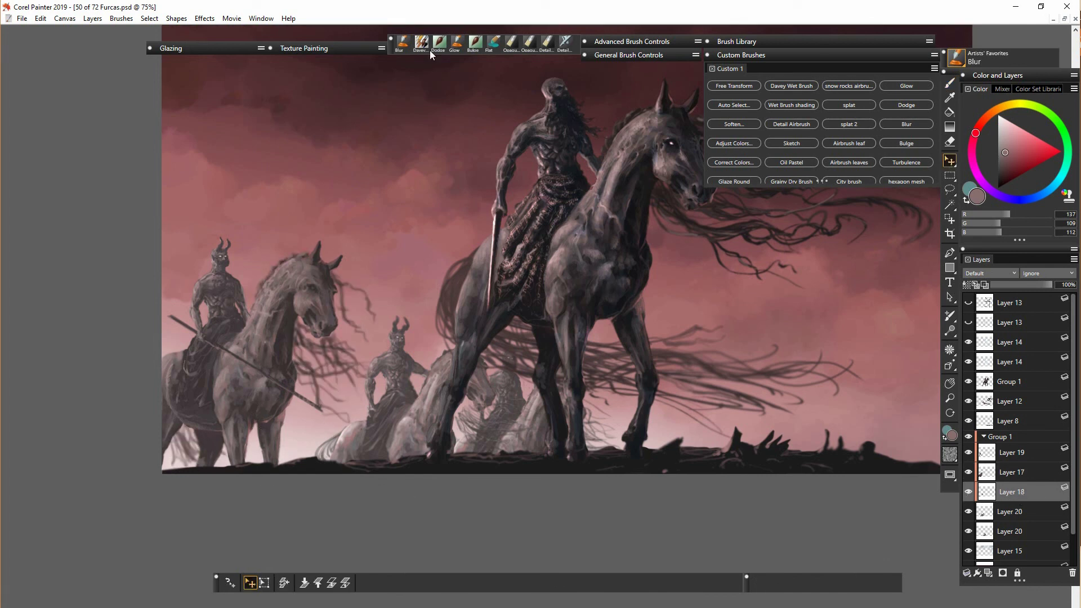
# Check the visibility of the background rider layers and collapse Group 1 into a single layer.
pyautogui.click(1032, 440)
pyautogui.click(984, 437)
pyautogui.click(968, 472)
pyautogui.click(968, 472)
pyautogui.click(968, 453)
pyautogui.click(969, 453)
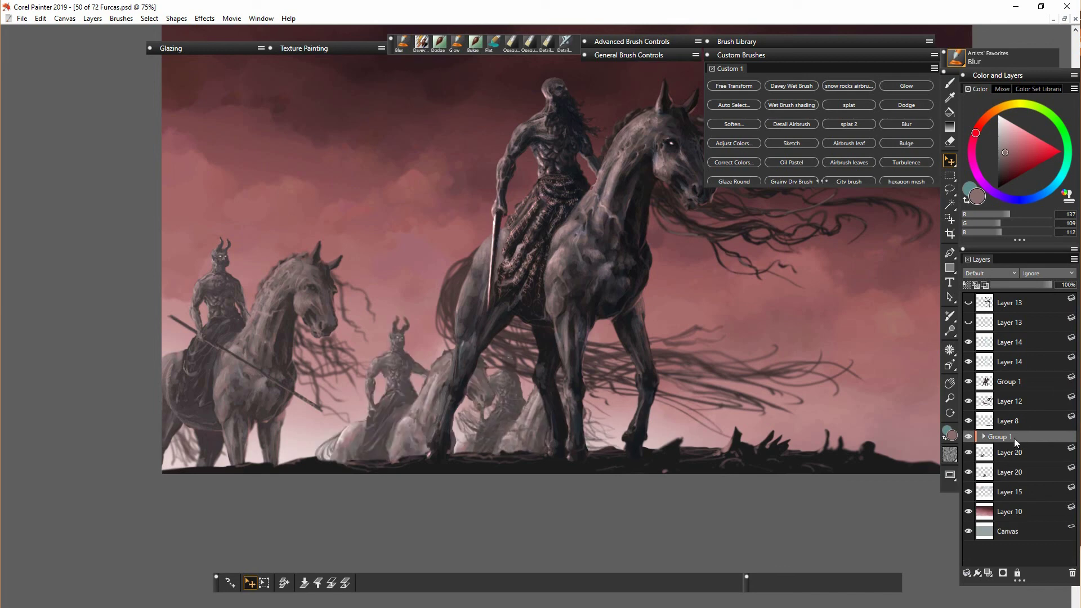
pyautogui.click(967, 573)
pyautogui.click(929, 600)
# Paint a fine strand below the middle horse's head on the upper Layer 20 with the Flat brush at size 1.7.
pyautogui.click(987, 462)
pyautogui.click(968, 461)
pyautogui.click(968, 461)
pyautogui.scroll(4, 632, 457)
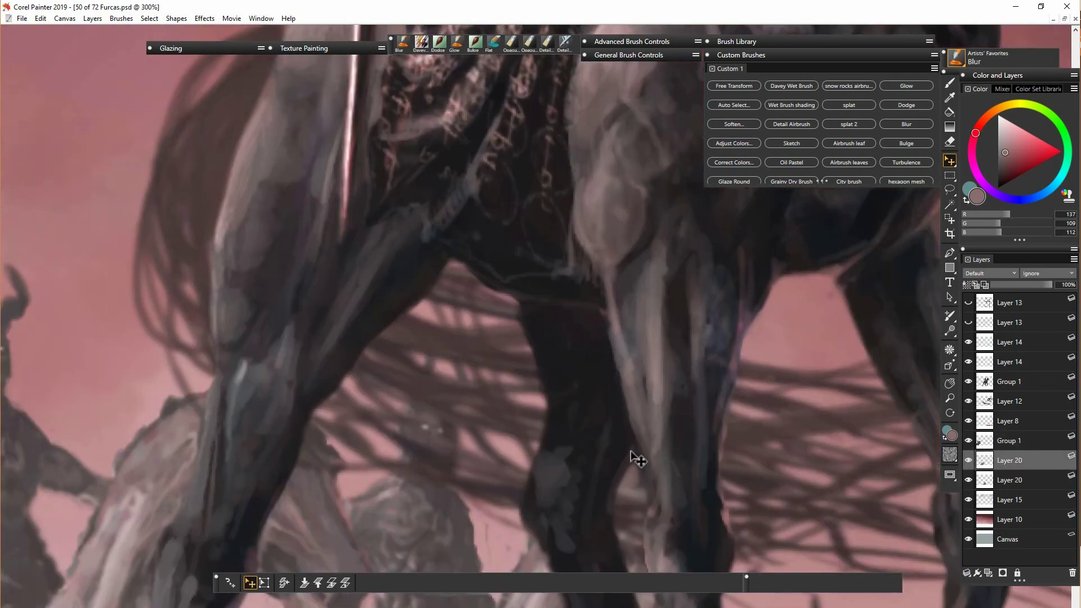
pyautogui.moveTo(632, 457); pyautogui.dragTo(824, 258)
pyautogui.click(493, 43)
pyautogui.click(347, 583)
pyautogui.click(307, 596)
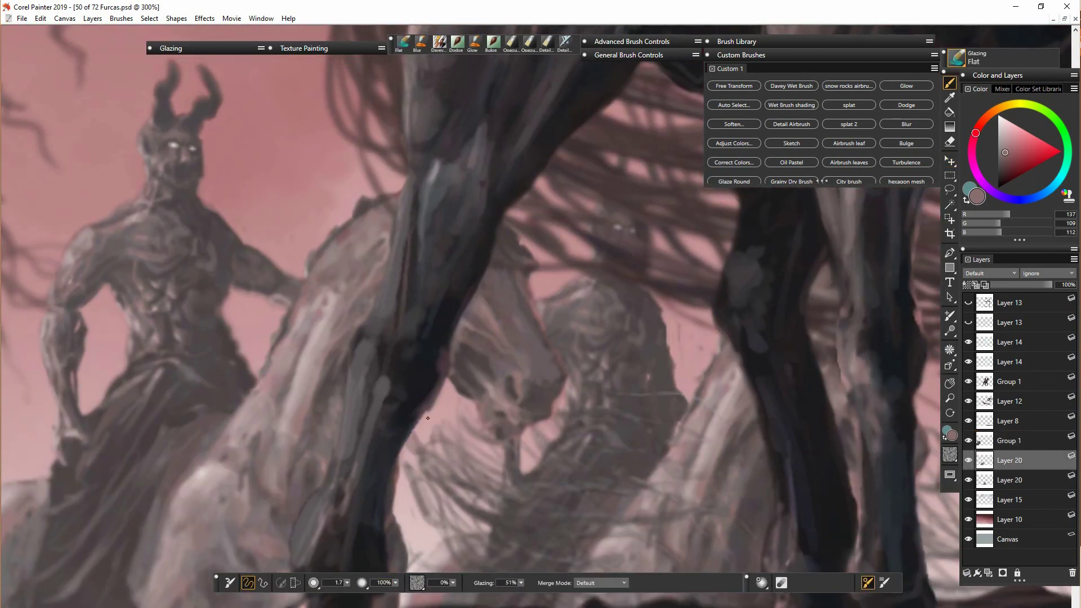
pyautogui.moveTo(427, 418)
pyautogui.mouseDown()
pyautogui.moveTo(458, 419)
pyautogui.moveTo(486, 477)
pyautogui.mouseUp()
# Adjust the colour of the smallest rider's lower Layer 20 using Uniform Color.
pyautogui.scroll(-2, 690, 522)
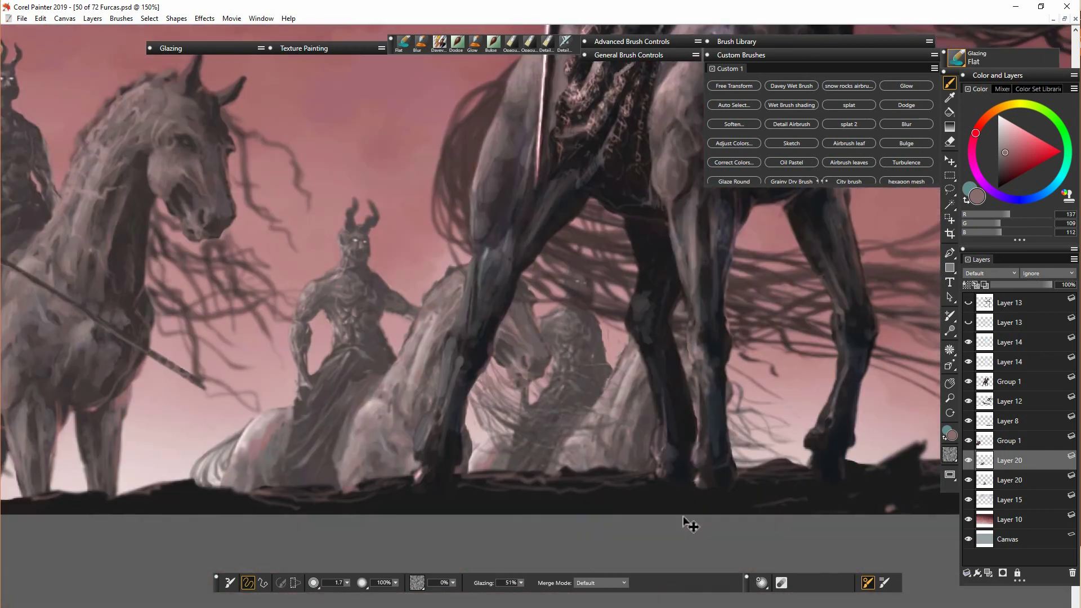
pyautogui.click(987, 480)
pyautogui.click(734, 144)
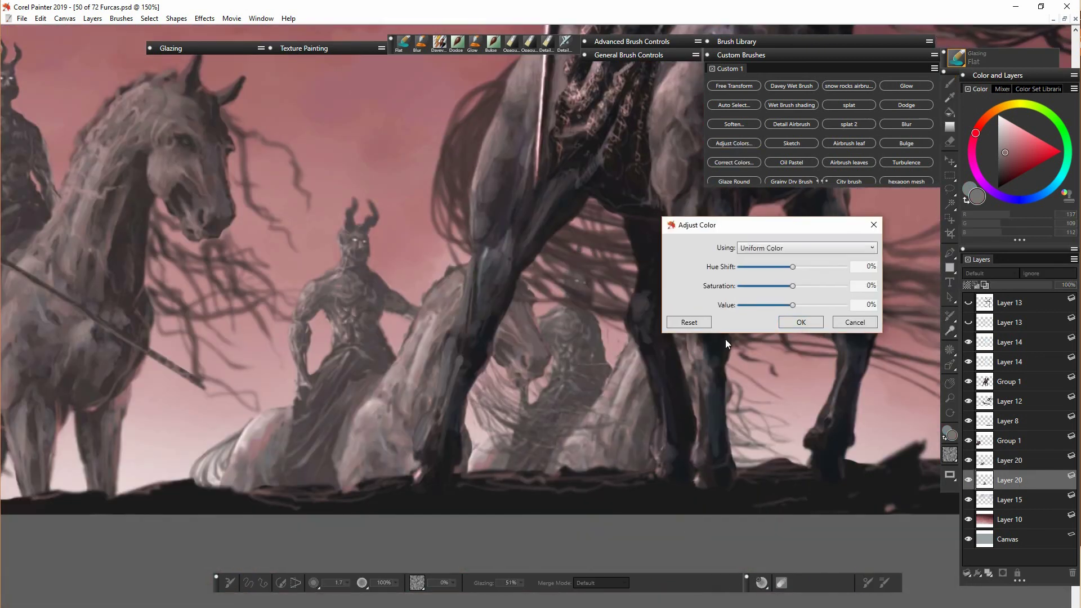
pyautogui.click(799, 322)
# Duplicate the middle rider's Layer 20, move the copy behind the large background horse and put its layer just above Layer 15.
pyautogui.click(968, 462)
pyautogui.rightClick(1020, 462)
pyautogui.click(990, 488)
pyautogui.moveTo(372, 413); pyautogui.dragTo(142, 487)
pyautogui.moveTo(1018, 464); pyautogui.dragTo(1017, 500)
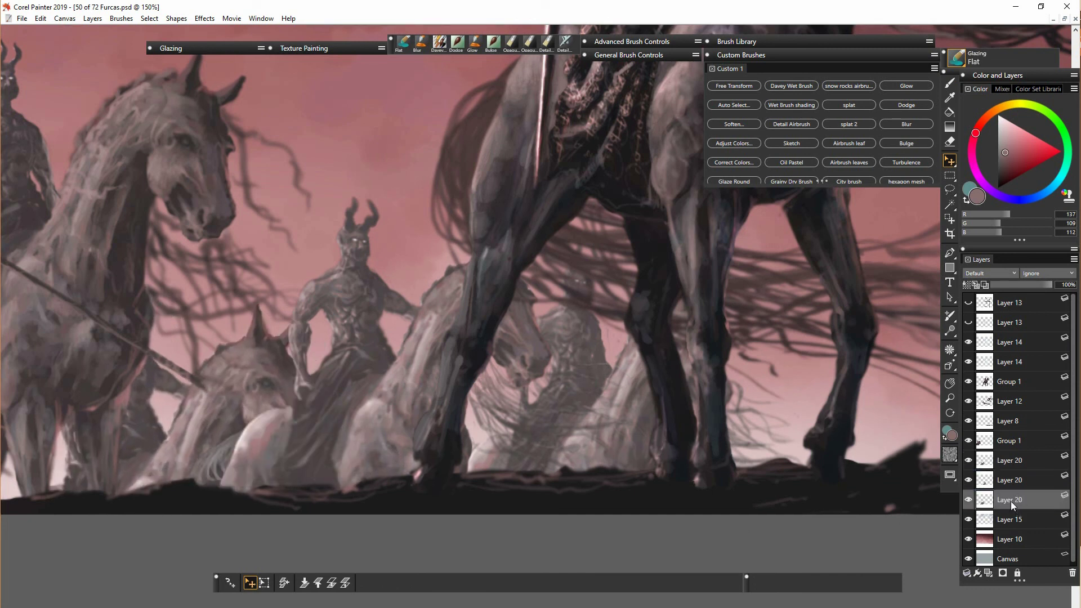
# Shrink the copied rider with Free Transform and place it low on the horizon behind the large background horse's front legs.
pyautogui.click(735, 88)
pyautogui.click(319, 585)
pyautogui.moveTo(418, 275); pyautogui.dragTo(259, 347)
pyautogui.press('Return')
pyautogui.moveTo(183, 470); pyautogui.dragTo(243, 423)
pyautogui.click(734, 86)
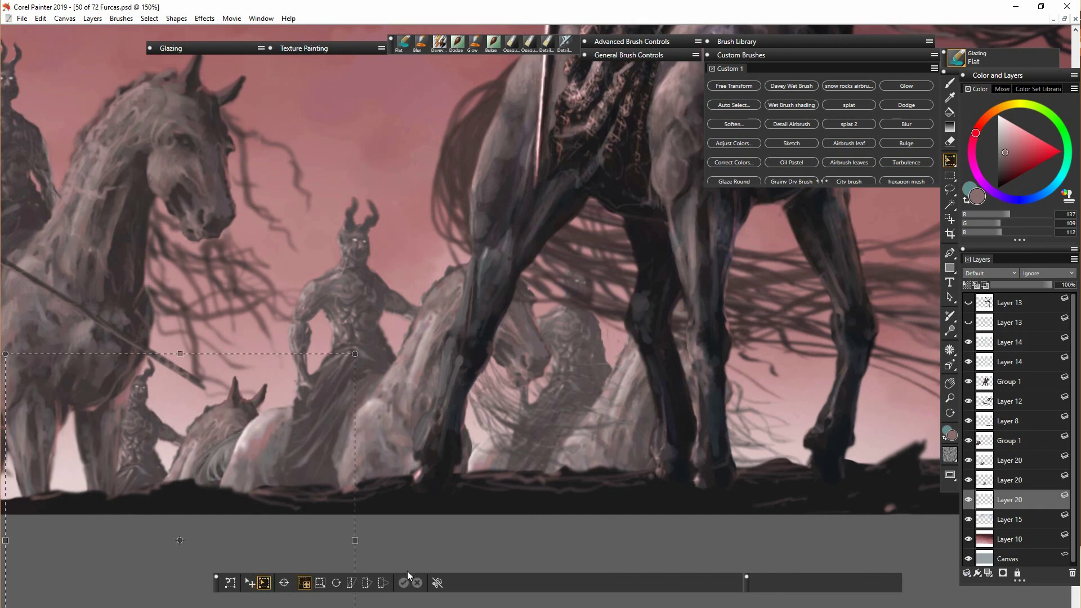
pyautogui.click(321, 584)
pyautogui.moveTo(356, 357); pyautogui.dragTo(308, 370)
pyautogui.press('Return')
pyautogui.moveTo(203, 459); pyautogui.dragTo(158, 480)
# Lighten the shrunken distant rider with Adjust Color at a Value of 49%.
pyautogui.click(734, 144)
pyautogui.moveTo(562, 367); pyautogui.dragTo(565, 368)
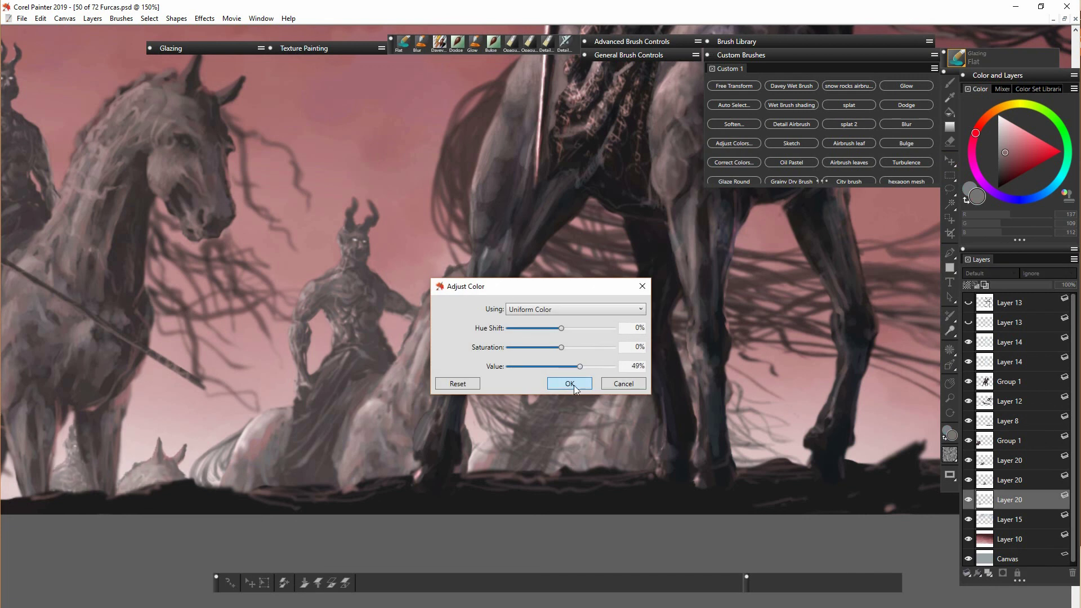
pyautogui.click(570, 384)
# Duplicate the faint distant rider behind the main horse's front legs and scale the copy down with Free Transform.
pyautogui.moveTo(793, 453); pyautogui.dragTo(895, 454)
pyautogui.keyDown('alt'); pyautogui.click(769, 450); pyautogui.keyUp('alt')
pyautogui.click(733, 86)
pyautogui.moveTo(634, 355); pyautogui.dragTo(718, 400)
pyautogui.press('Return')
# Shift the rider on the bottommost Layer 20 slightly farther along the horizon in front of the main horse.
pyautogui.click(1020, 520)
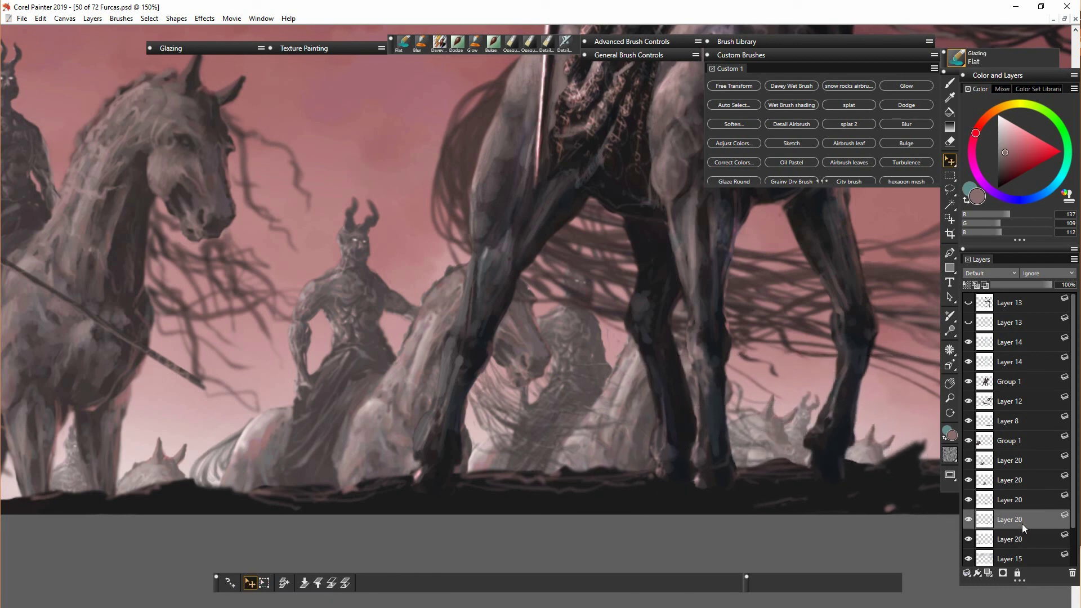
pyautogui.click(1020, 539)
pyautogui.moveTo(868, 447); pyautogui.dragTo(890, 448)
pyautogui.scroll(-2, 891, 448)
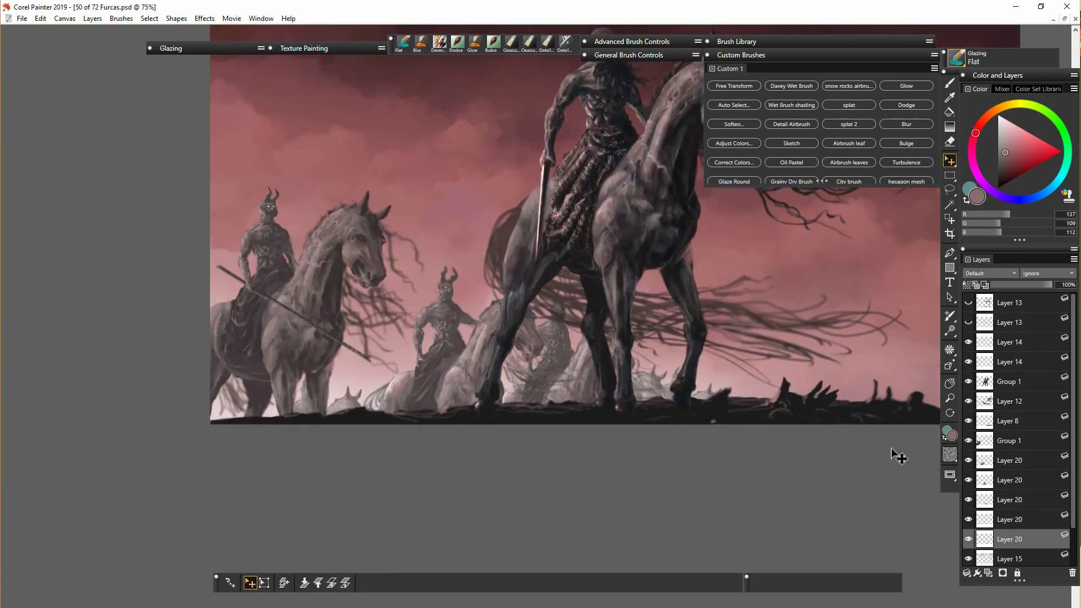
pyautogui.scroll(1, 890, 448)
# Duplicate a distant rider's Layer 20, rotate the copy slightly and place it between the main horse's front legs.
pyautogui.click(1002, 518)
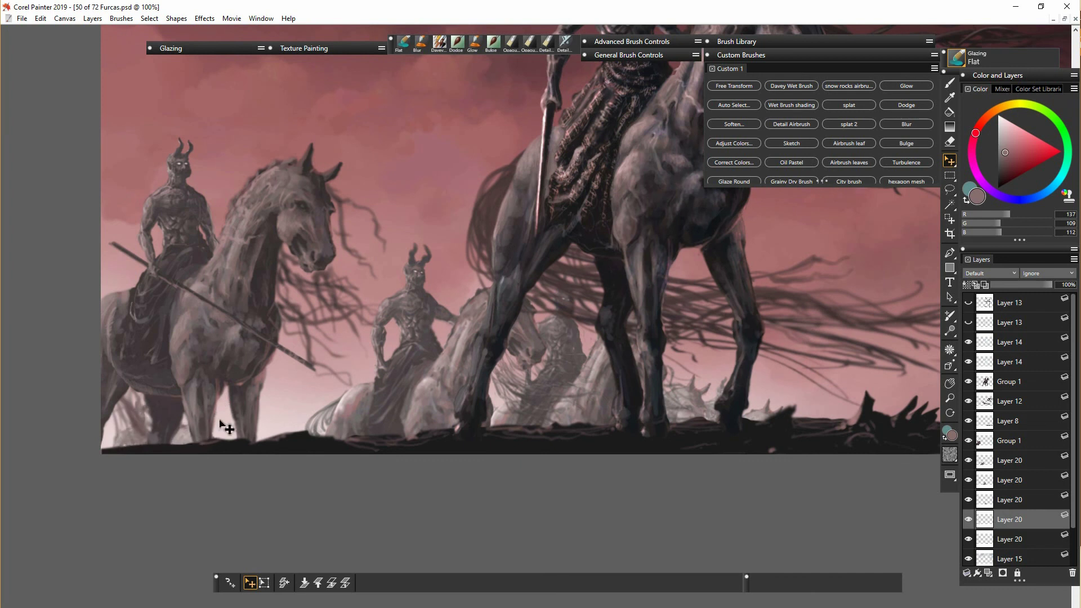
pyautogui.rightClick(1010, 518)
pyautogui.click(923, 533)
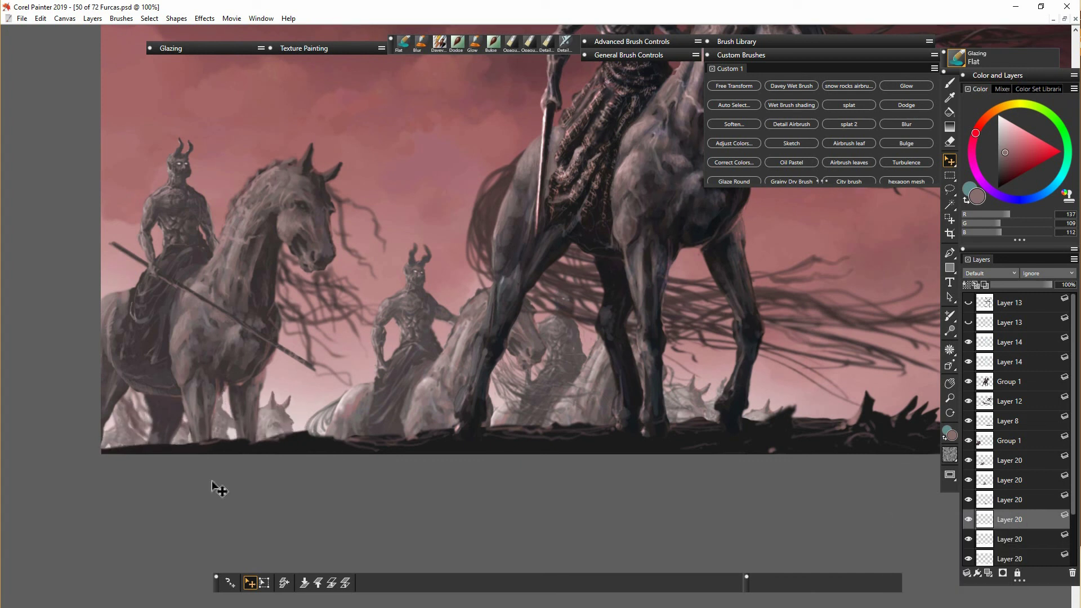
pyautogui.click(125, 424)
pyautogui.click(337, 582)
pyautogui.moveTo(239, 385)
pyautogui.mouseDown()
pyautogui.moveTo(239, 359)
pyautogui.moveTo(239, 371)
pyautogui.mouseUp()
pyautogui.press('Return')
pyautogui.moveTo(775, 409); pyautogui.dragTo(770, 399)
pyautogui.click(1007, 515)
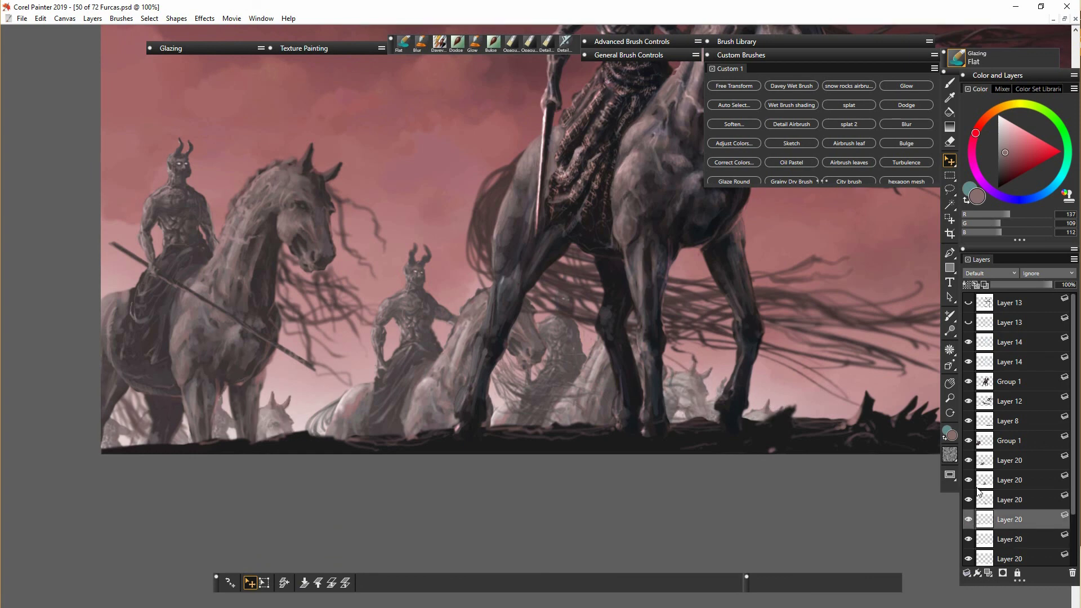
pyautogui.click(969, 560)
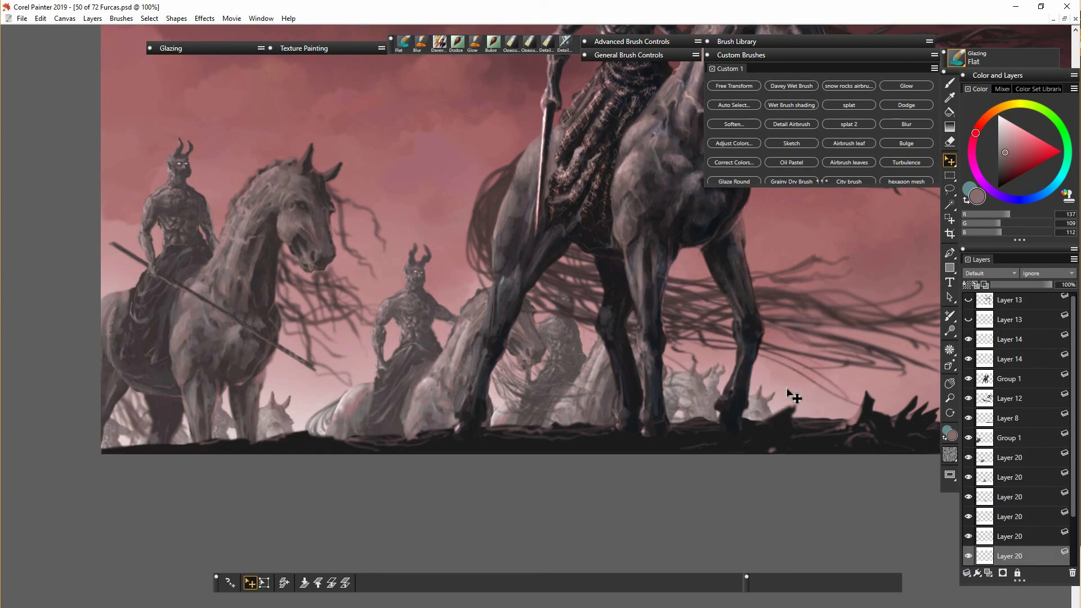
# Collapse the Custom Brushes palette and examine the whole composition with the middle riders' layers switched off and on.
pyautogui.hotkey('ctrl', '-')
pyautogui.hotkey('ctrl', '-')
pyautogui.moveTo(789, 391); pyautogui.dragTo(731, 523)
pyautogui.doubleClick(793, 55)
pyautogui.hotkey('ctrl', '+')
pyautogui.hotkey('ctrl', '-')
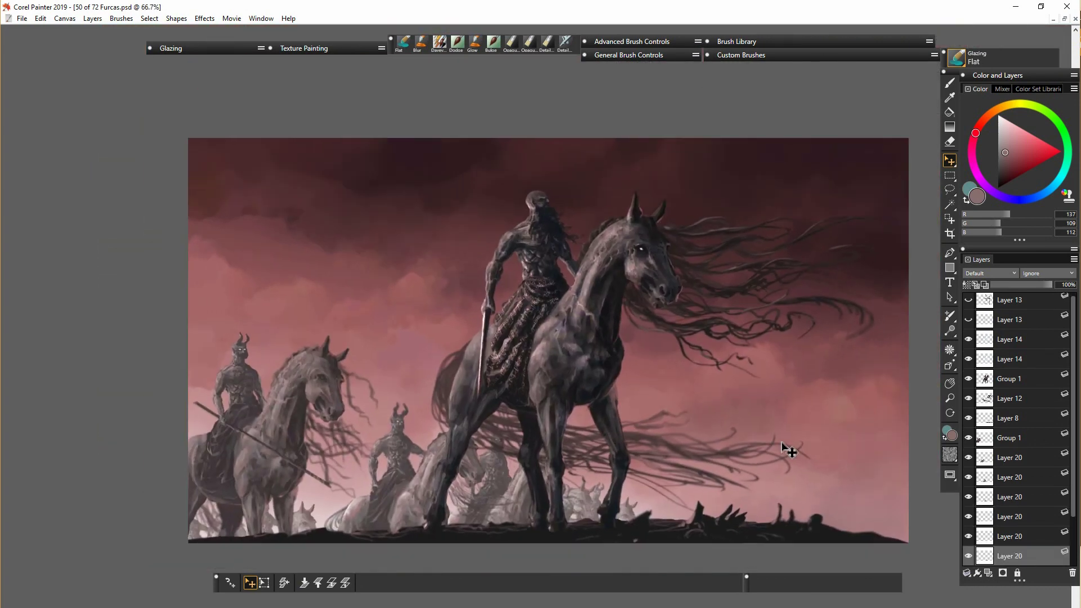
pyautogui.scroll(1, 789, 450)
pyautogui.scroll(1, 760, 423)
pyautogui.click(971, 477)
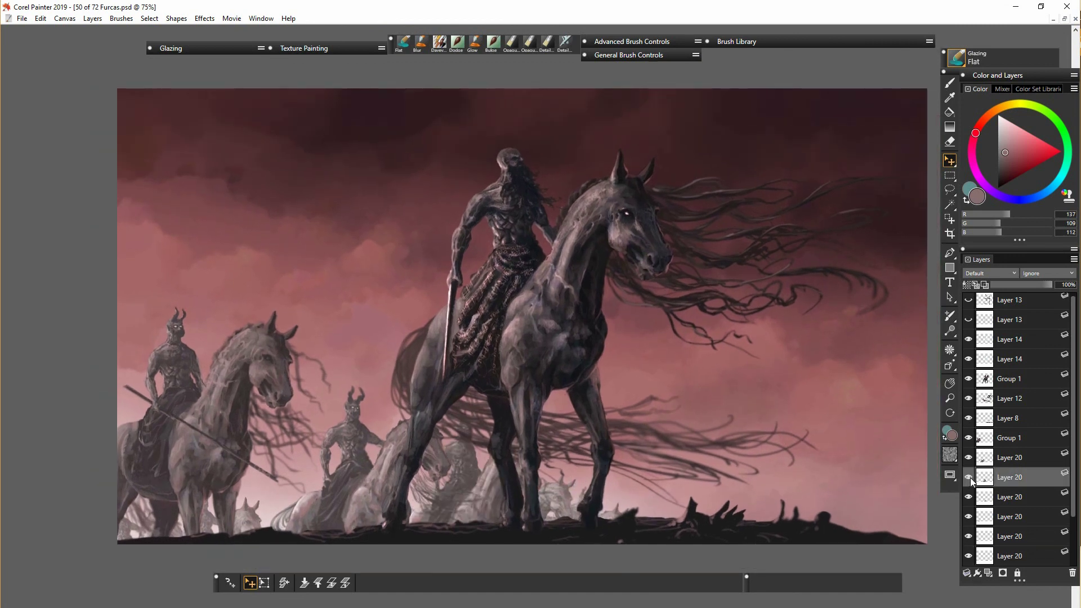
pyautogui.click(968, 458)
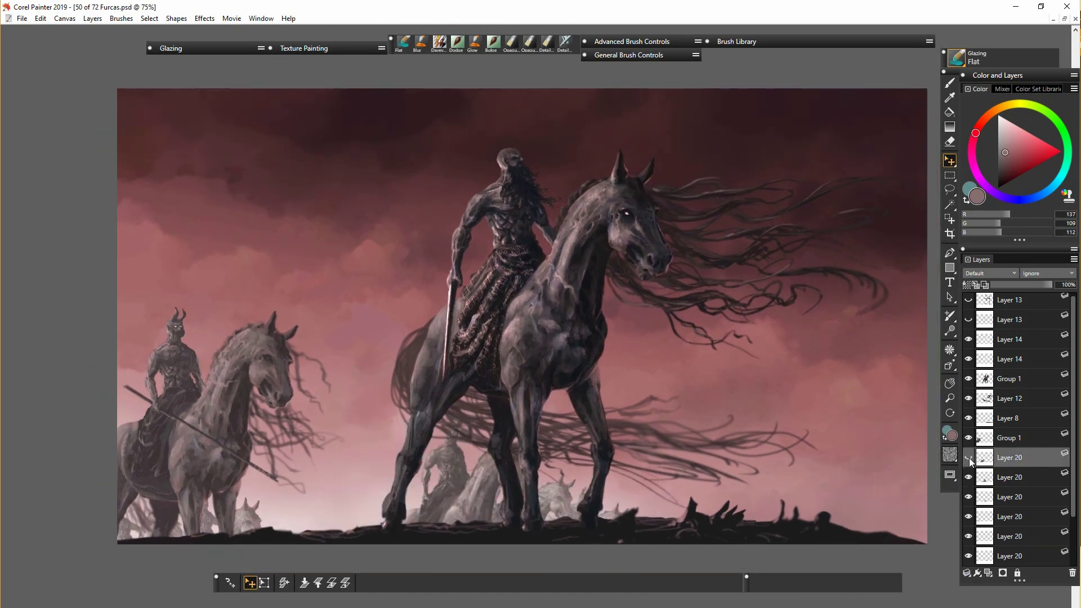
pyautogui.click(969, 456)
# Group the background riders' Group 1 and all Layer 20 layers together, and collapse the group in the layer list.
pyautogui.click(1012, 438)
pyautogui.click(967, 573)
pyautogui.click(900, 580)
pyautogui.moveTo(1014, 469); pyautogui.dragTo(1015, 457)
pyautogui.moveTo(1014, 489); pyautogui.dragTo(1015, 478)
pyautogui.moveTo(1015, 509); pyautogui.dragTo(1014, 498)
pyautogui.moveTo(1015, 540); pyautogui.dragTo(1015, 535)
pyautogui.moveTo(1074, 506); pyautogui.dragTo(1013, 517)
pyautogui.click(968, 548)
pyautogui.click(968, 549)
pyautogui.click(984, 395)
# Reopen the Custom 1 palette and lightly soften the foreground ground on Layer 8 with the Gaussian aperture.
pyautogui.click(1025, 424)
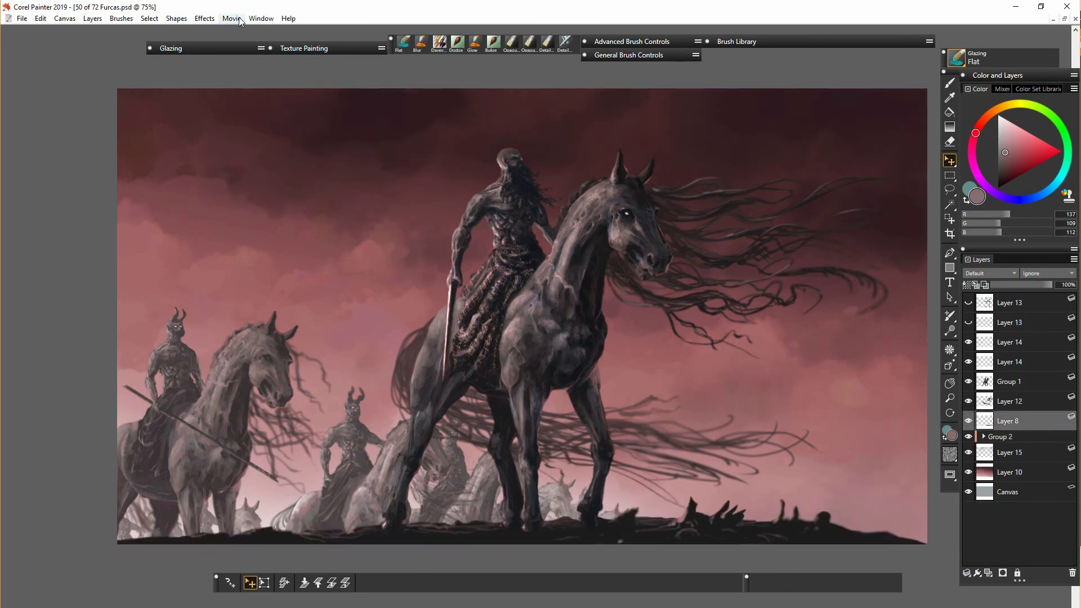
pyautogui.click(262, 18)
pyautogui.moveTo(315, 119)
pyautogui.click(439, 150)
pyautogui.click(733, 124)
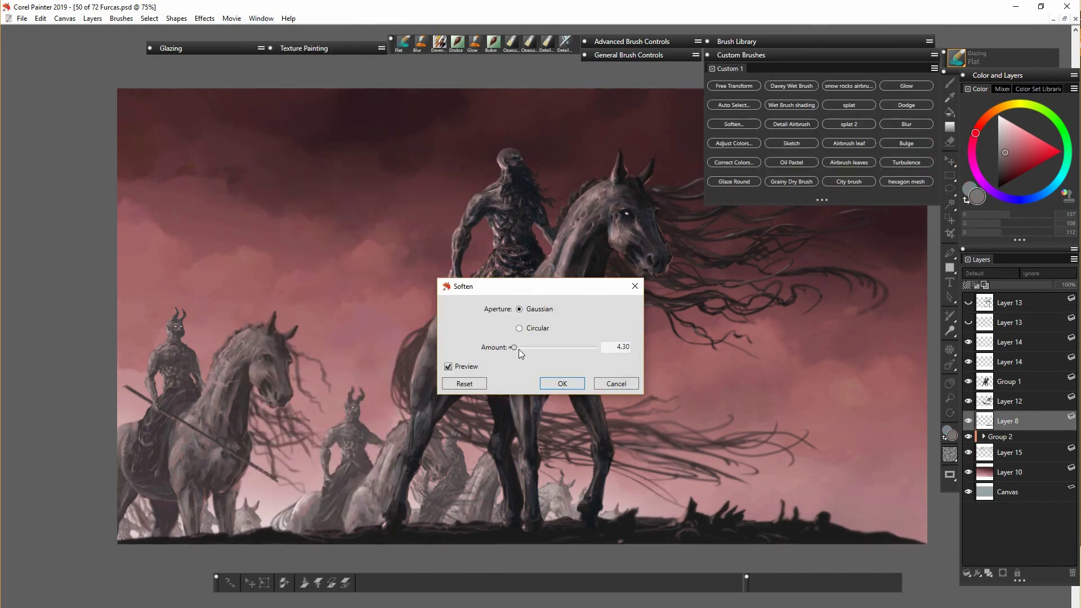
pyautogui.moveTo(518, 349); pyautogui.dragTo(517, 349)
pyautogui.click(564, 384)
# Group the main rider's two Layer 14 layers, Group 1 and Layer 12 together.
pyautogui.click(1011, 344)
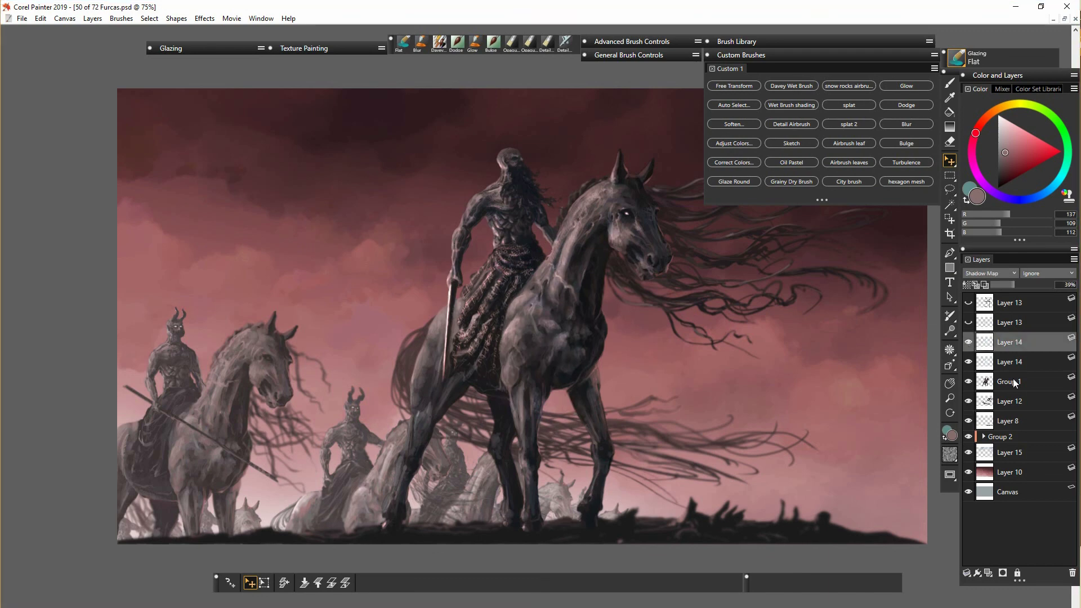
pyautogui.click(967, 573)
pyautogui.click(901, 580)
pyautogui.moveTo(1015, 375); pyautogui.dragTo(1015, 362)
pyautogui.moveTo(1015, 394); pyautogui.dragTo(1015, 382)
pyautogui.moveTo(1014, 414); pyautogui.dragTo(1014, 401)
# Adjust the colour of the main horse's mane and tail on Layer 12 to Saturation -68% and Value -18%.
pyautogui.click(969, 413)
pyautogui.click(968, 413)
pyautogui.click(734, 143)
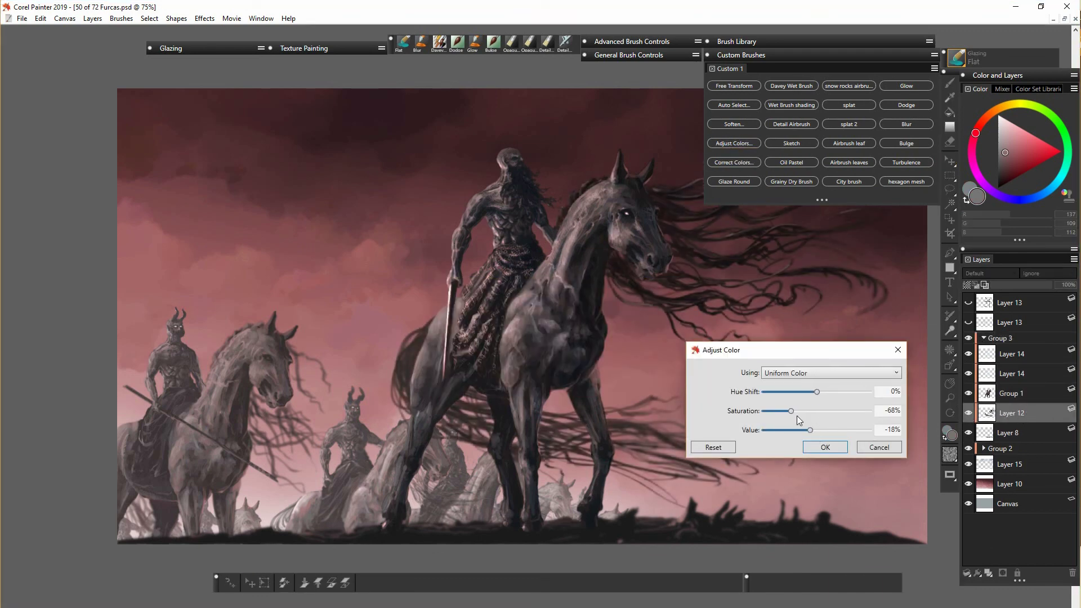
pyautogui.click(830, 447)
# Adjust the main rider's Group 1 layer to Hue Shift 3%, Saturation 6% and Value -7%.
pyautogui.click(1012, 393)
pyautogui.click(969, 394)
pyautogui.click(968, 394)
pyautogui.click(734, 143)
pyautogui.click(457, 383)
pyautogui.moveTo(535, 286); pyautogui.dragTo(760, 296)
pyautogui.moveTo(787, 376); pyautogui.dragTo(785, 378)
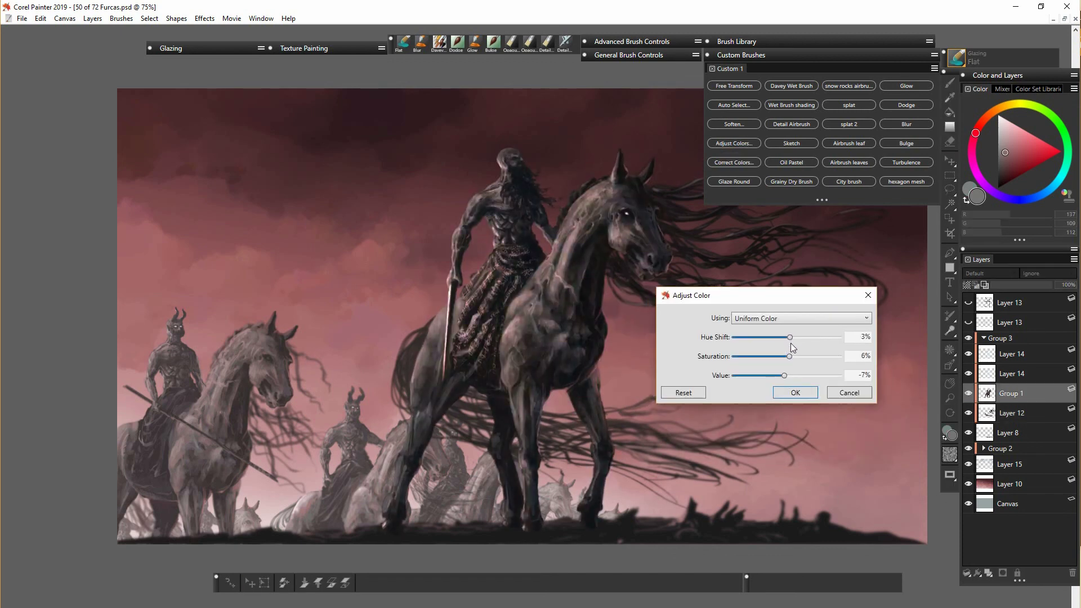
pyautogui.click(795, 393)
# Adjust the colour of the foreground ground on Layer 8 using Uniform Color.
pyautogui.click(1008, 432)
pyautogui.click(734, 143)
pyautogui.moveTo(509, 281); pyautogui.dragTo(703, 265)
pyautogui.moveTo(749, 348); pyautogui.dragTo(744, 347)
pyautogui.click(759, 363)
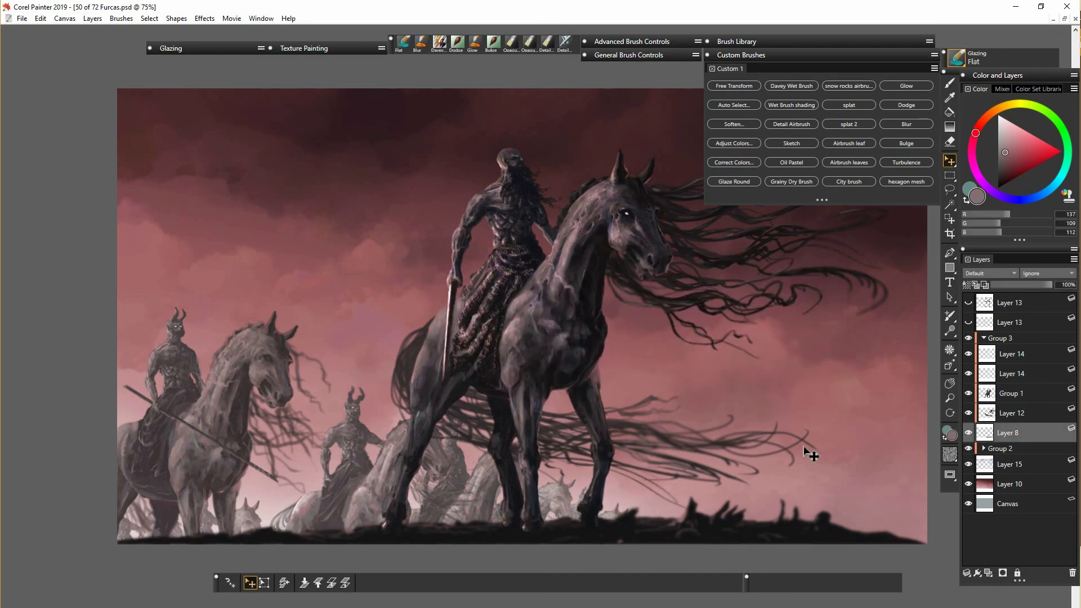
# Enlarge the main rider's Group 3 with Transform and reposition it over the foreground ground, with the horse's hooves near the canvas's lower edge.
pyautogui.click(983, 338)
pyautogui.click(1016, 340)
pyautogui.moveTo(601, 479); pyautogui.dragTo(641, 463)
pyautogui.click(284, 584)
pyautogui.moveTo(337, 538); pyautogui.dragTo(278, 595)
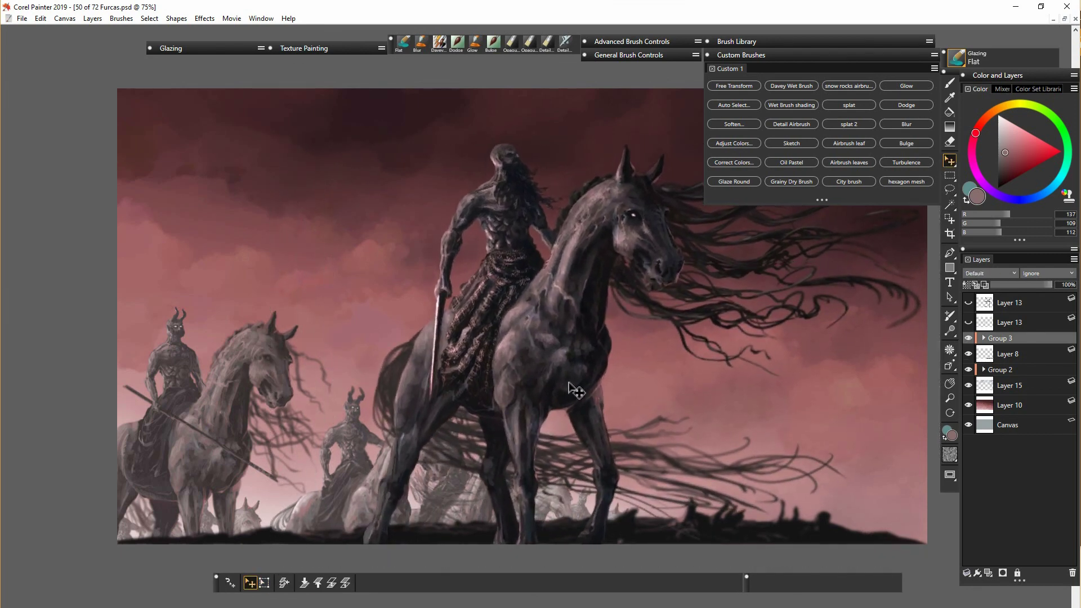
pyautogui.moveTo(574, 389); pyautogui.dragTo(589, 368)
pyautogui.moveTo(286, 123); pyautogui.dragTo(251, 122)
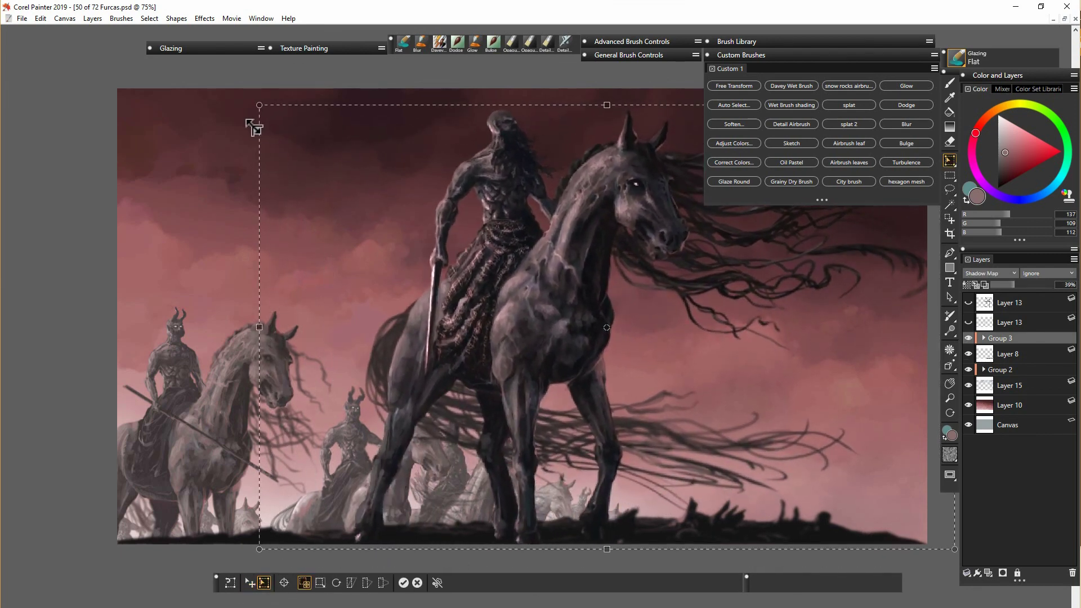
pyautogui.press('Return')
pyautogui.moveTo(576, 386); pyautogui.dragTo(603, 392)
# Apply Soften to the Group 1 layer and the topmost Layer 20 of the background riders inside Group 2.
pyautogui.click(1009, 370)
pyautogui.click(983, 370)
pyautogui.click(1011, 504)
pyautogui.click(1009, 386)
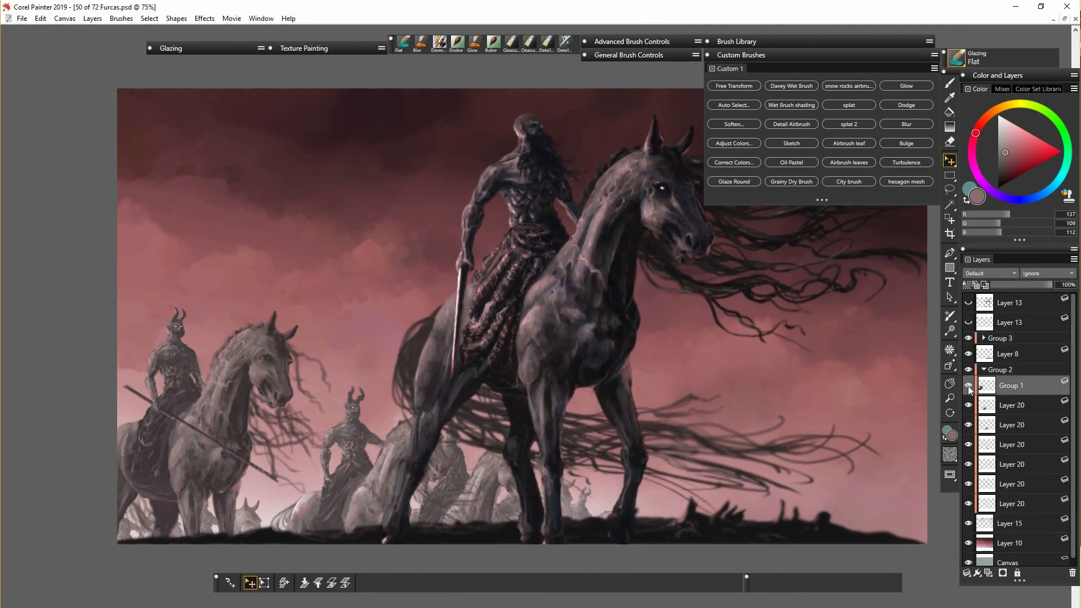
pyautogui.click(733, 124)
pyautogui.click(562, 383)
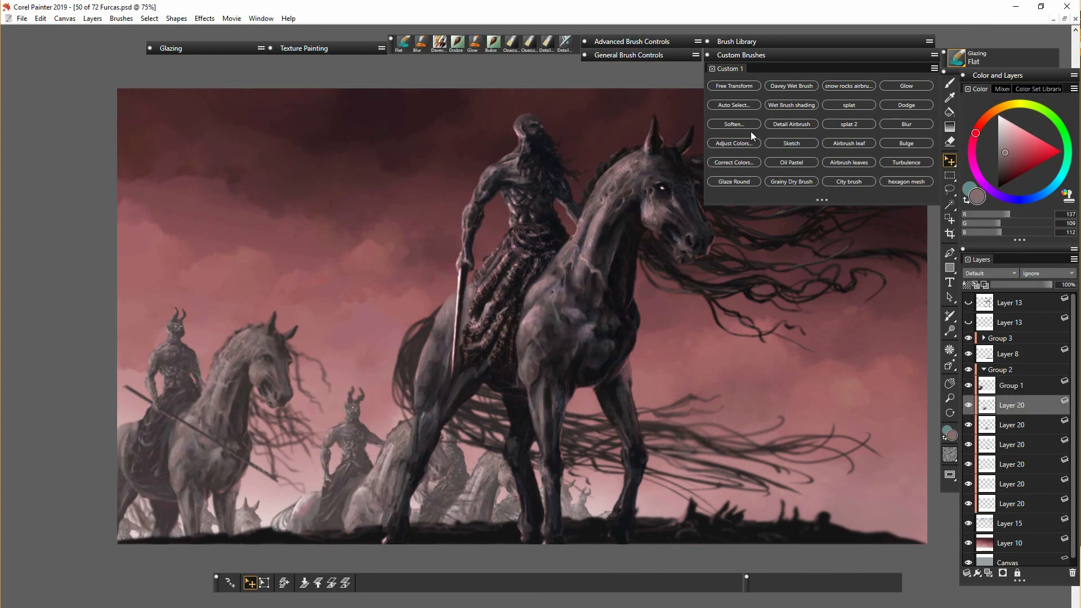
# Apply a Gaussian Soften of 6.28 to the second, third and fourth Layer 20 layers in Group 2.
pyautogui.click(970, 426)
pyautogui.click(734, 124)
pyautogui.click(562, 384)
pyautogui.click(969, 446)
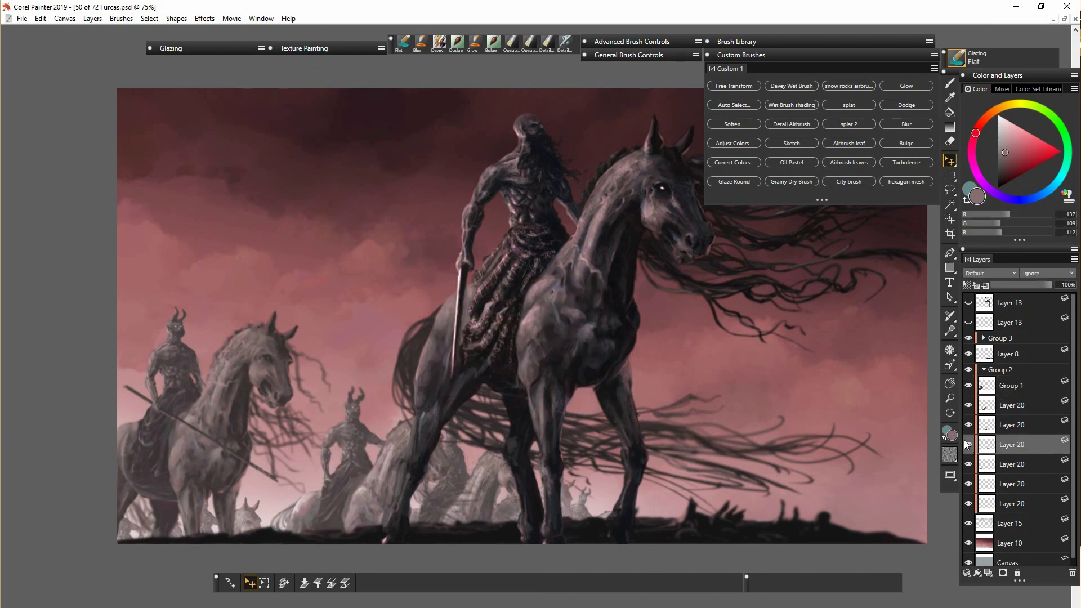
pyautogui.click(734, 124)
pyautogui.click(562, 384)
pyautogui.click(967, 466)
pyautogui.hotkey('ctrl', 'shift', 'f')
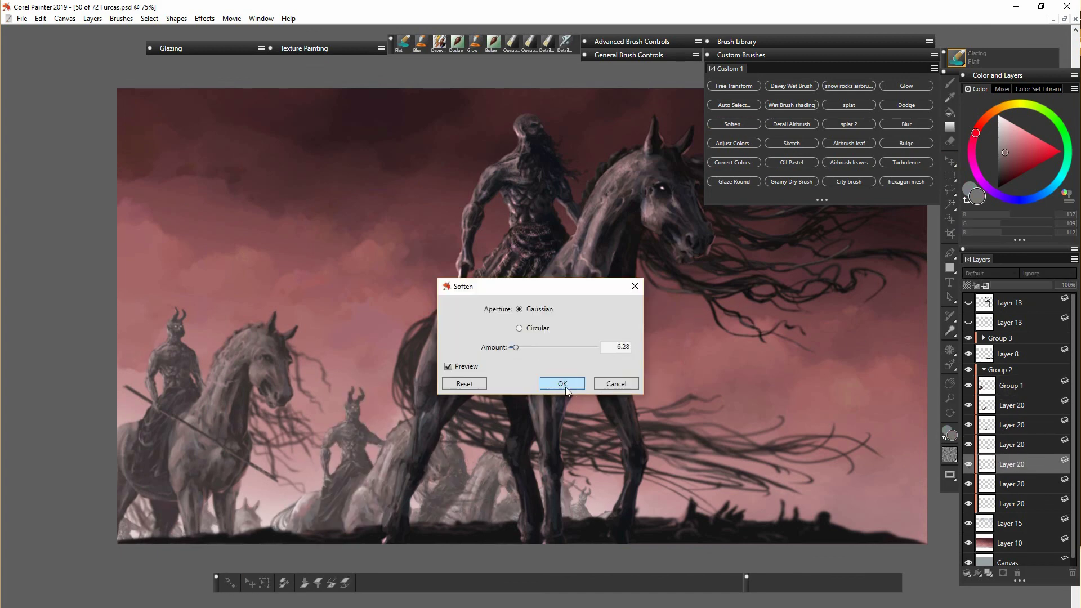
pyautogui.click(565, 386)
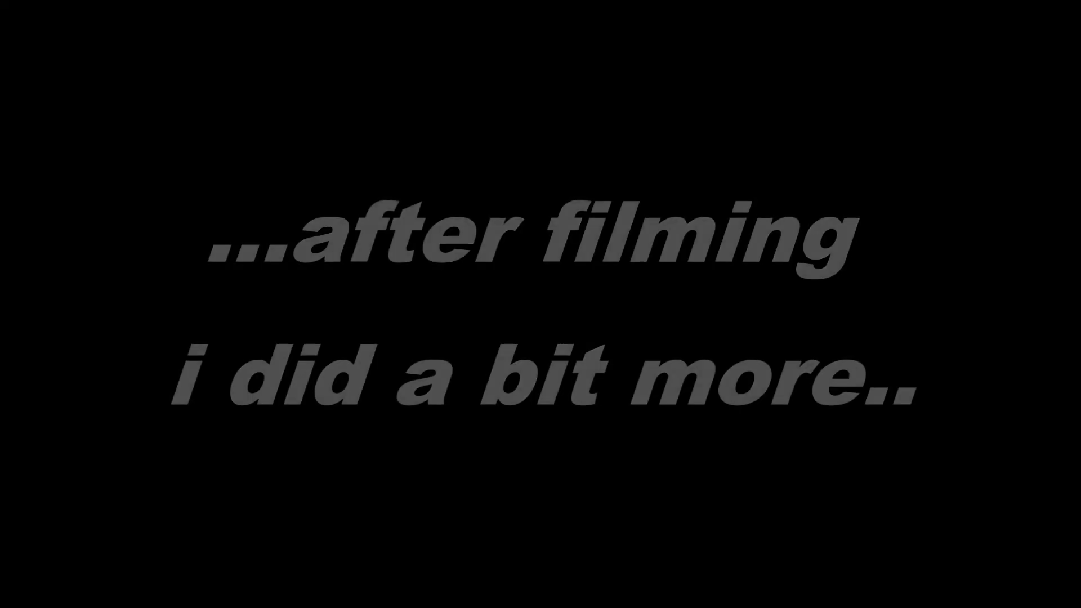